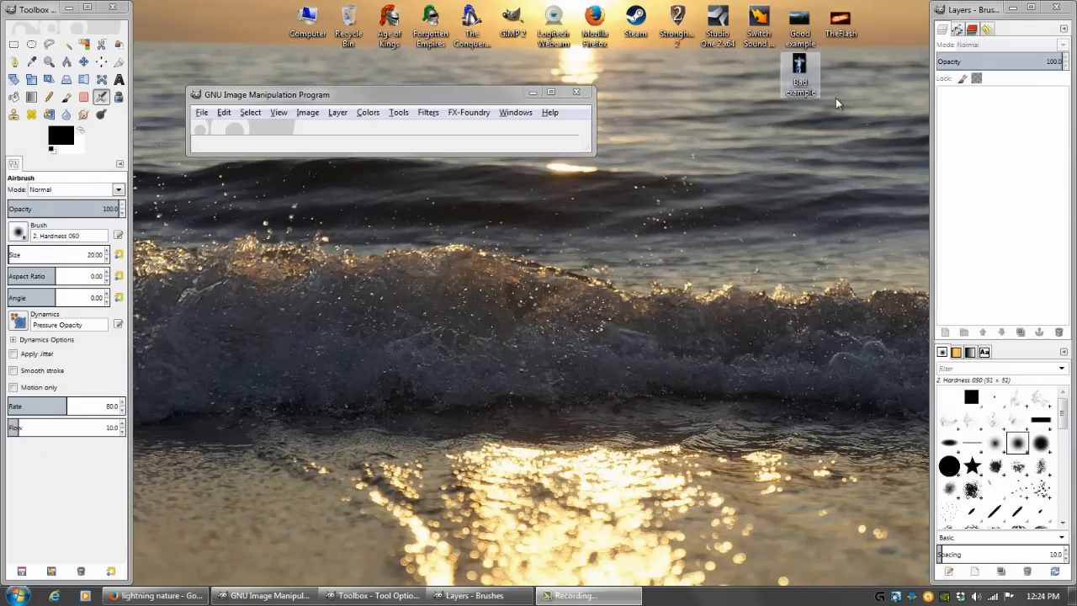
- View the TheFlash image from the desktop in Windows Photo Viewer and close it again
double_click(841, 26)
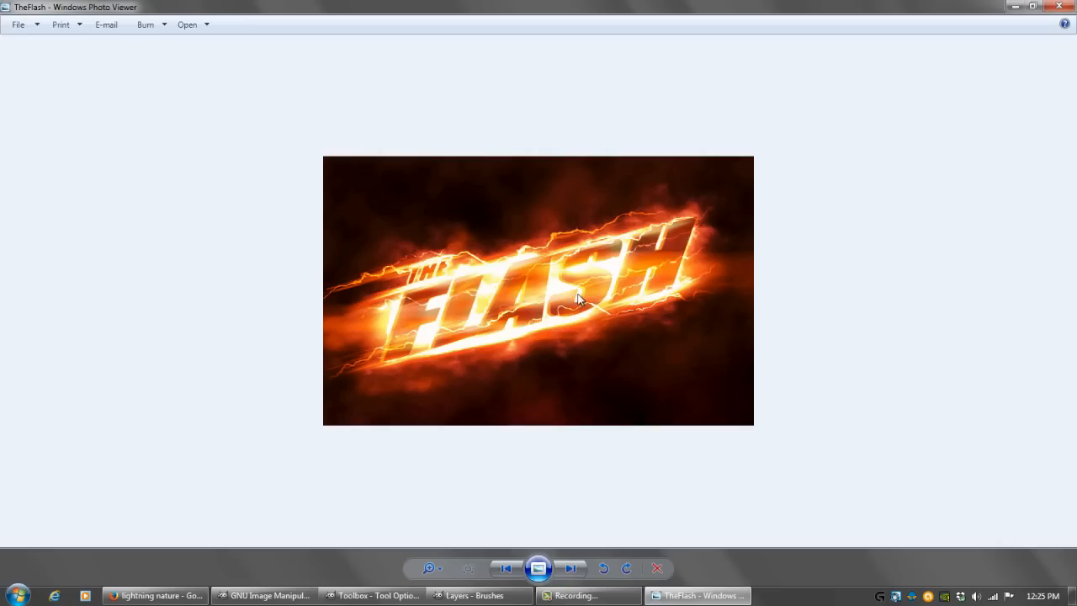
left_click(1059, 7)
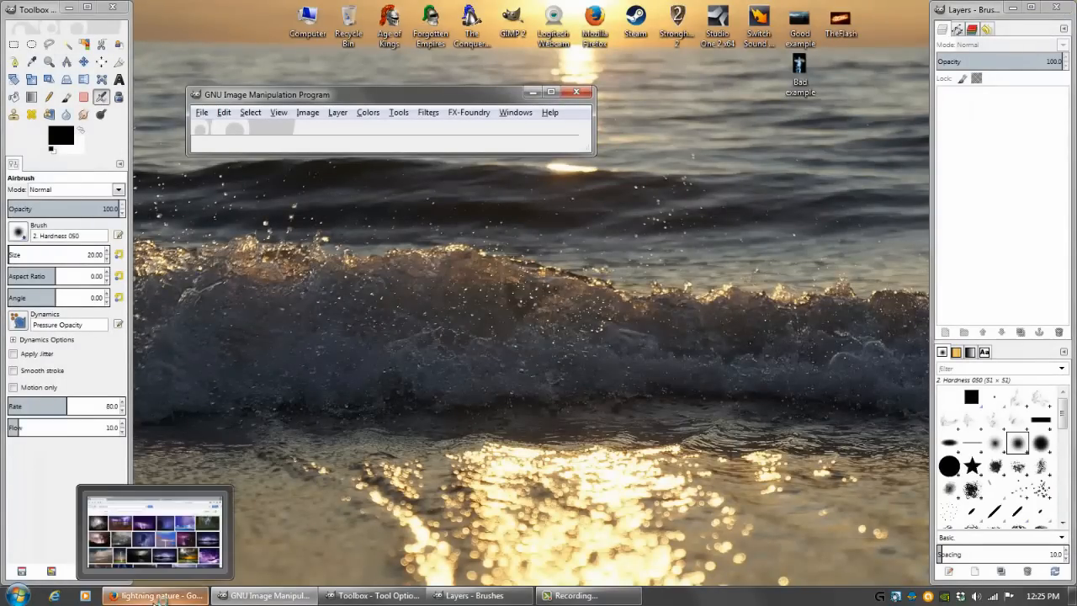
- Switch to Firefox, browse the "lightning nature" image results and preview the night lightning photo with the dark tree
left_click(155, 594)
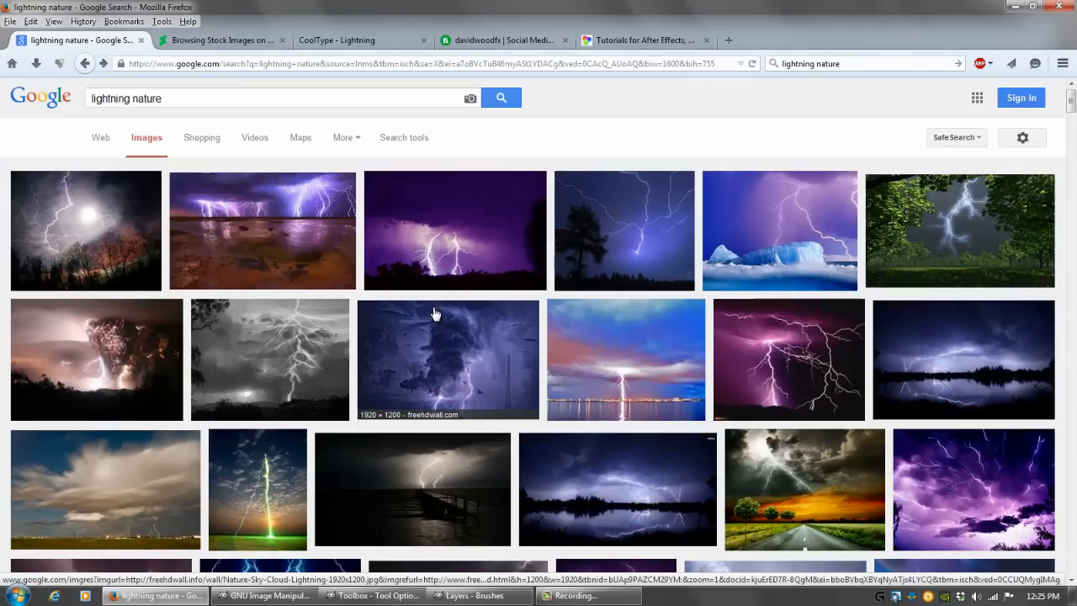
scroll(434, 314, "down", 3)
scroll(474, 291, "up", 3)
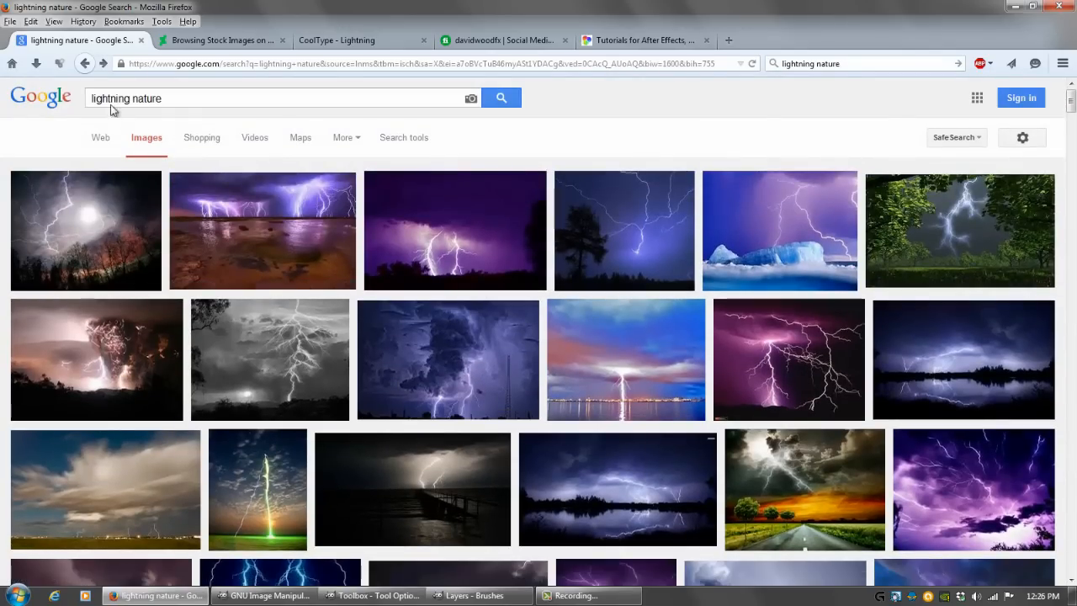
scroll(438, 192, "down", 2)
scroll(449, 312, "down", 1)
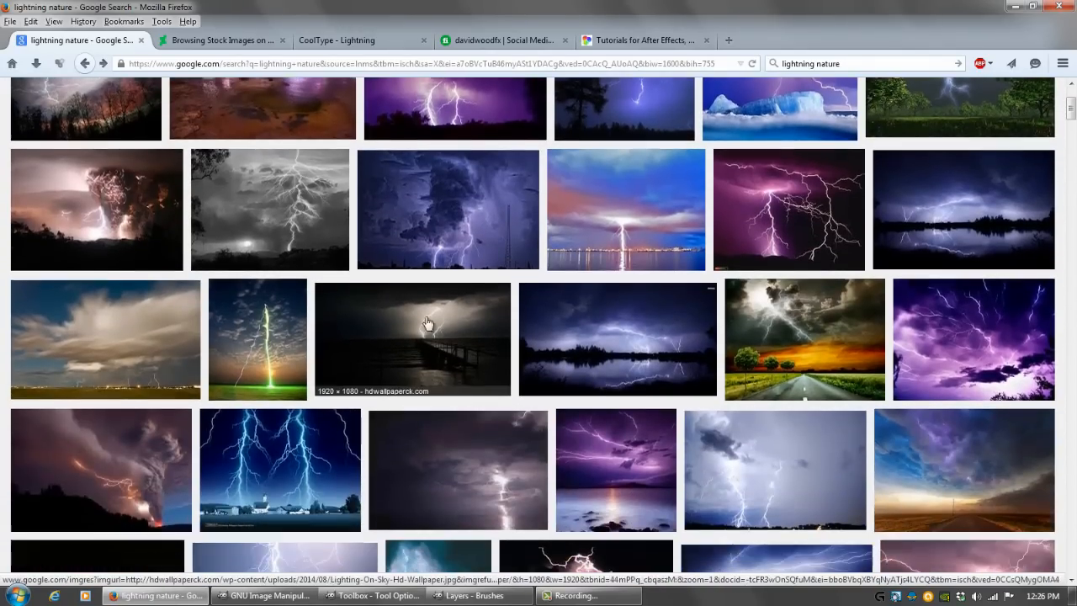
scroll(457, 362, "up", 3)
left_click(634, 235)
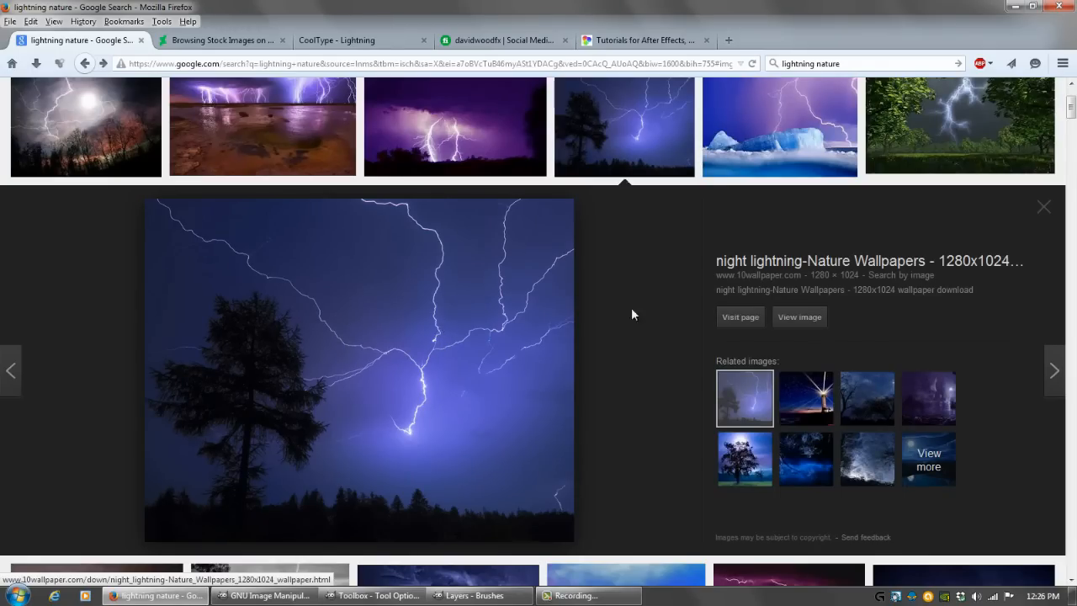
left_click(85, 63)
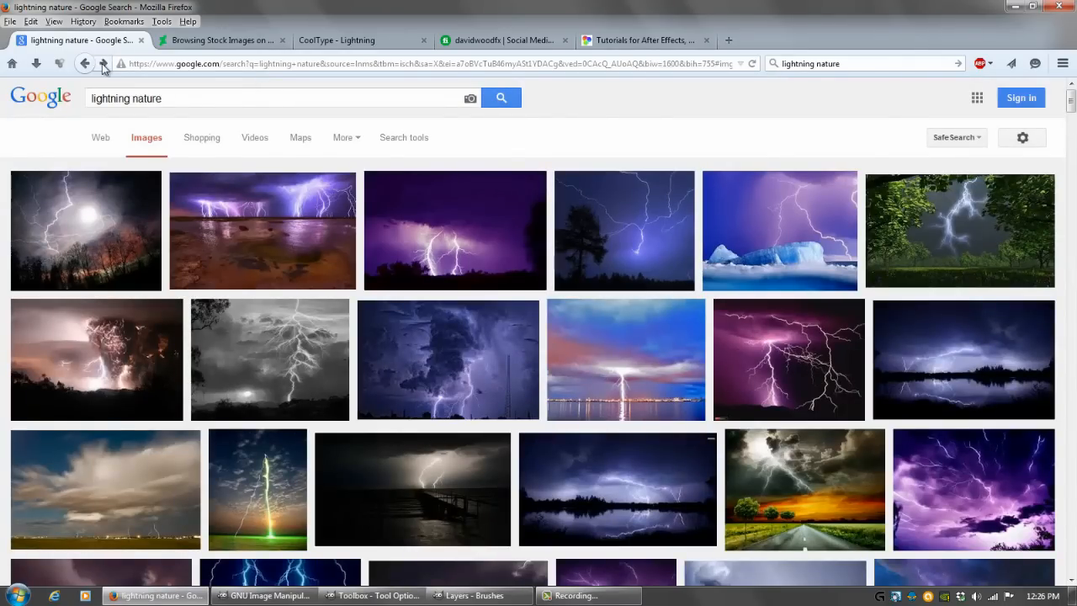
- Search Google Images for "force lightning", preview the DeviantArt picture of a seated man shooting lightning from his hand, and close the preview
left_click(93, 63)
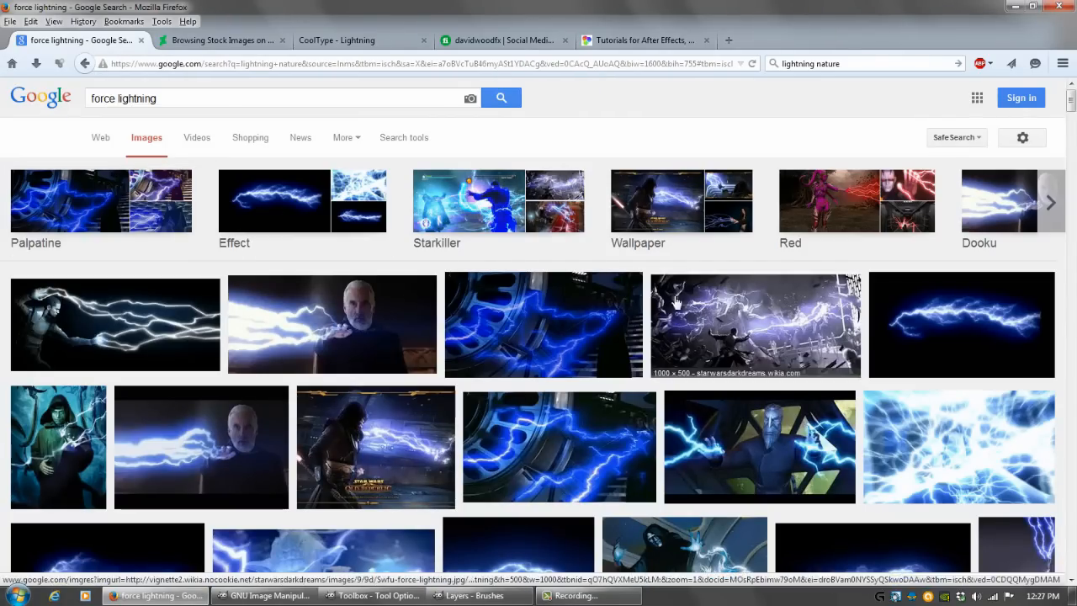
scroll(673, 303, "down", 3)
scroll(639, 290, "down", 3)
scroll(639, 290, "down", 10)
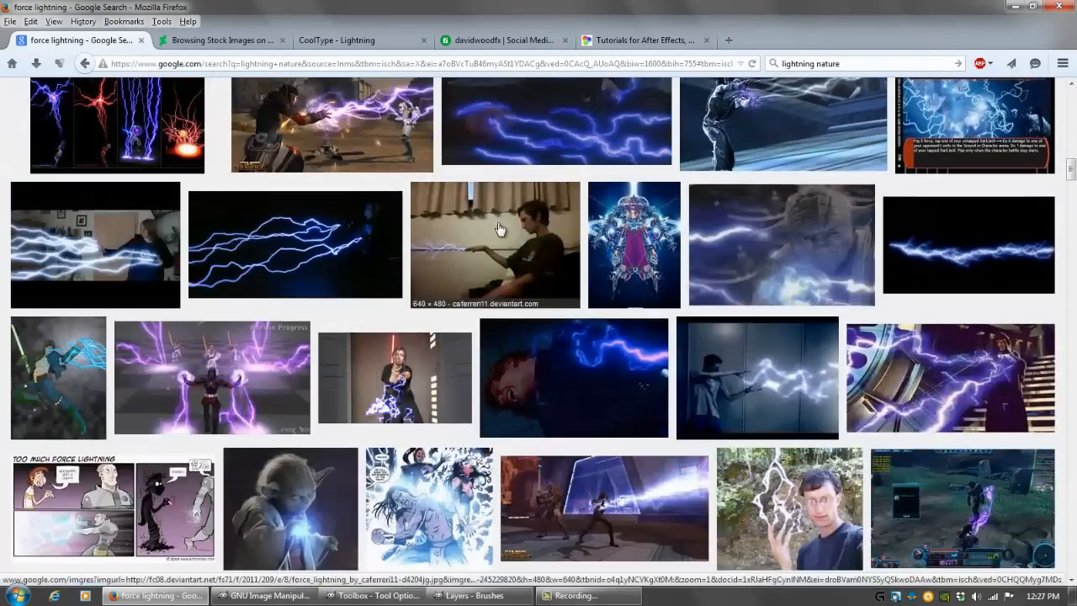
left_click(499, 228)
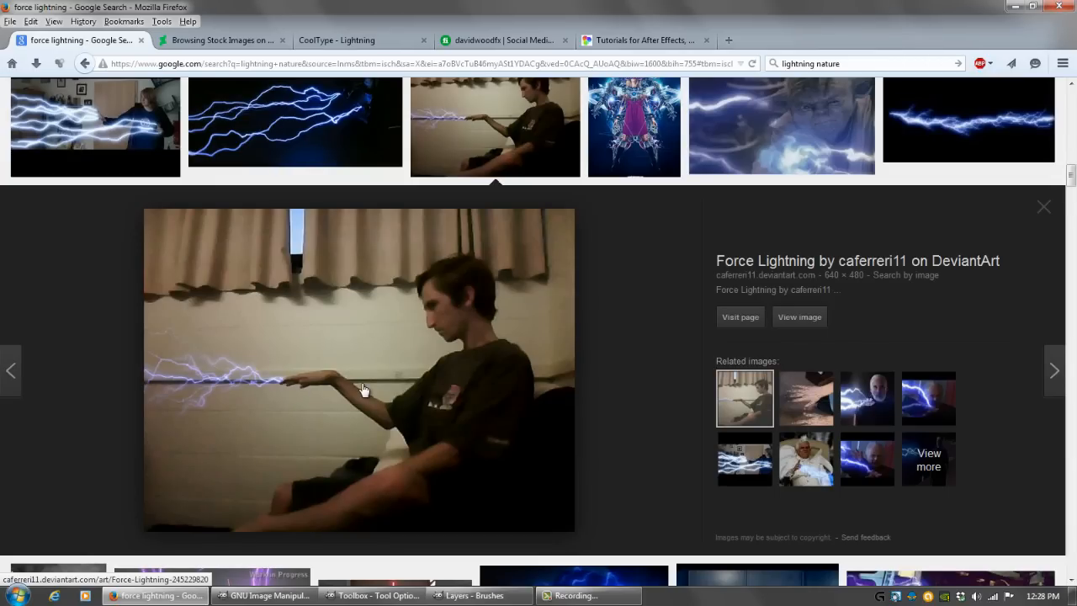
scroll(547, 403, "up", 2)
scroll(549, 403, "up", 1)
left_click(1041, 362)
- Preview the Star Wars Force Lightning Girl wallpaper in the results, close the preview and minimize Firefox
scroll(599, 453, "up", 4)
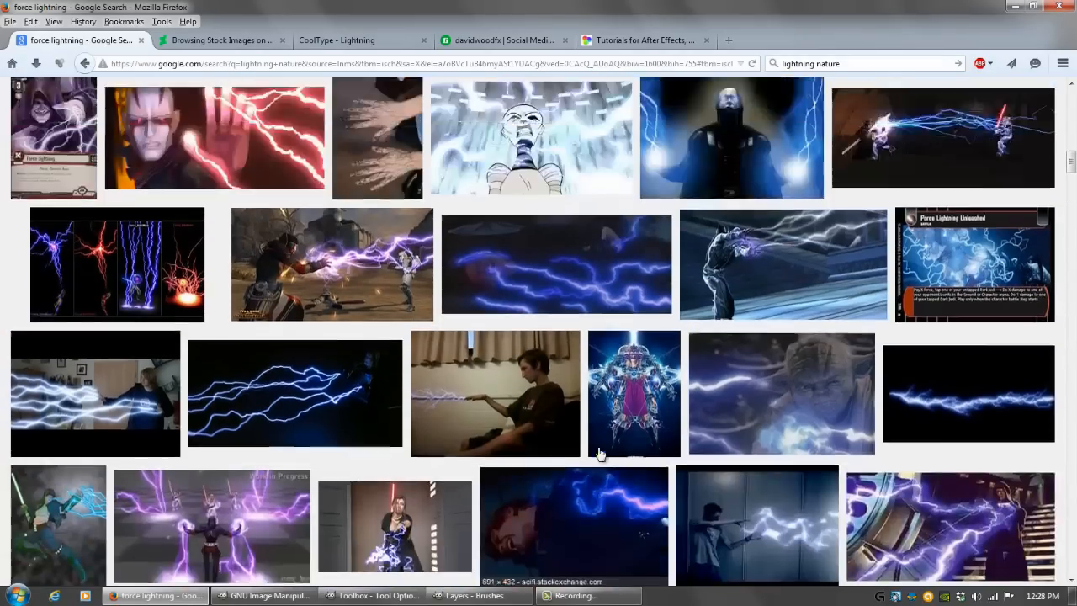
scroll(514, 381, "up", 4)
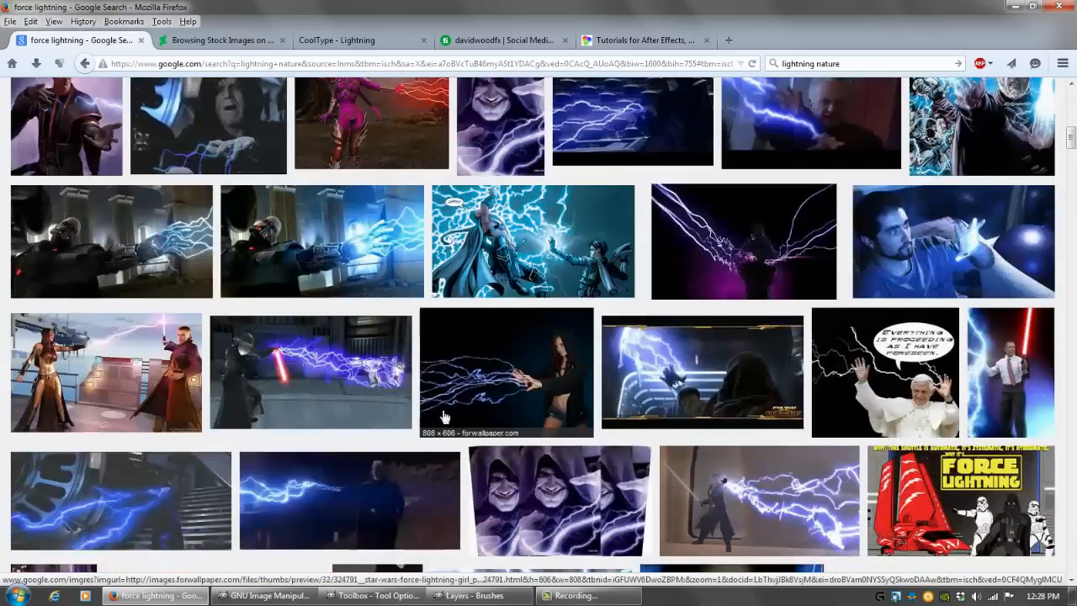
left_click(512, 377)
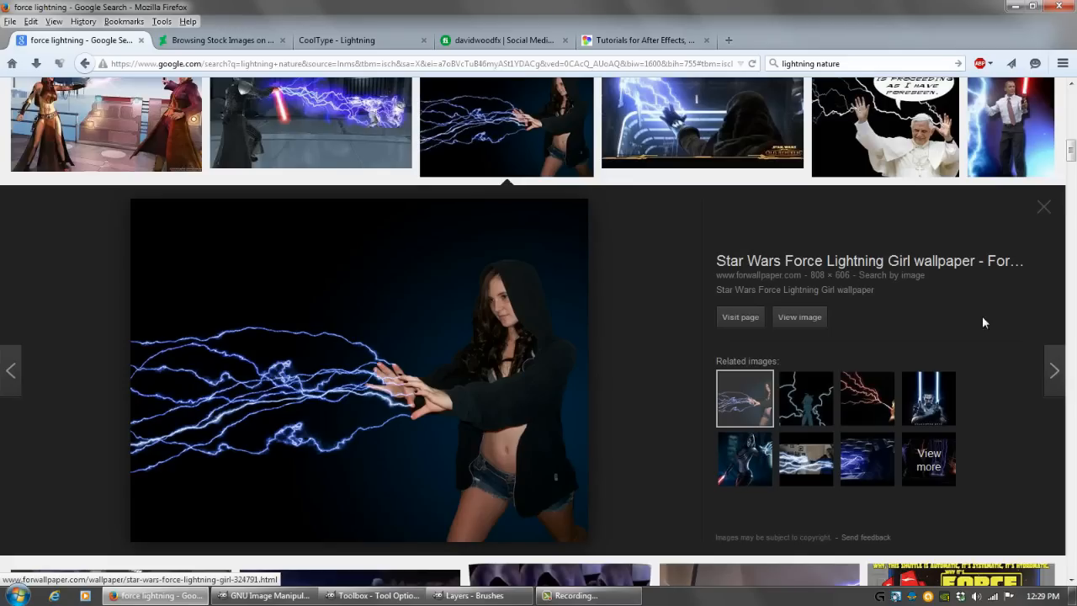
left_click(1044, 212)
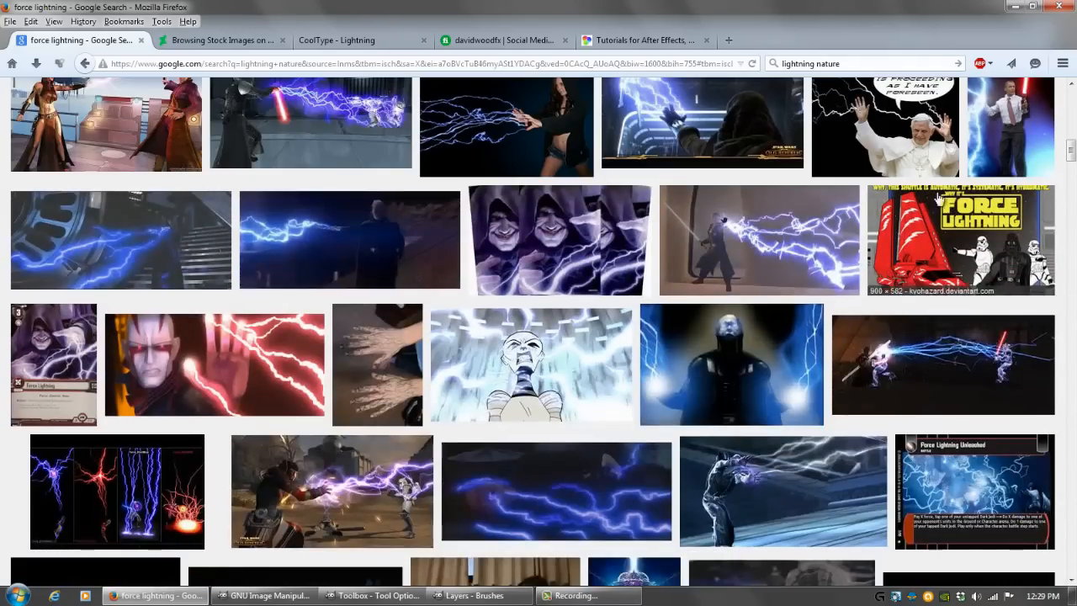
left_click(1016, 6)
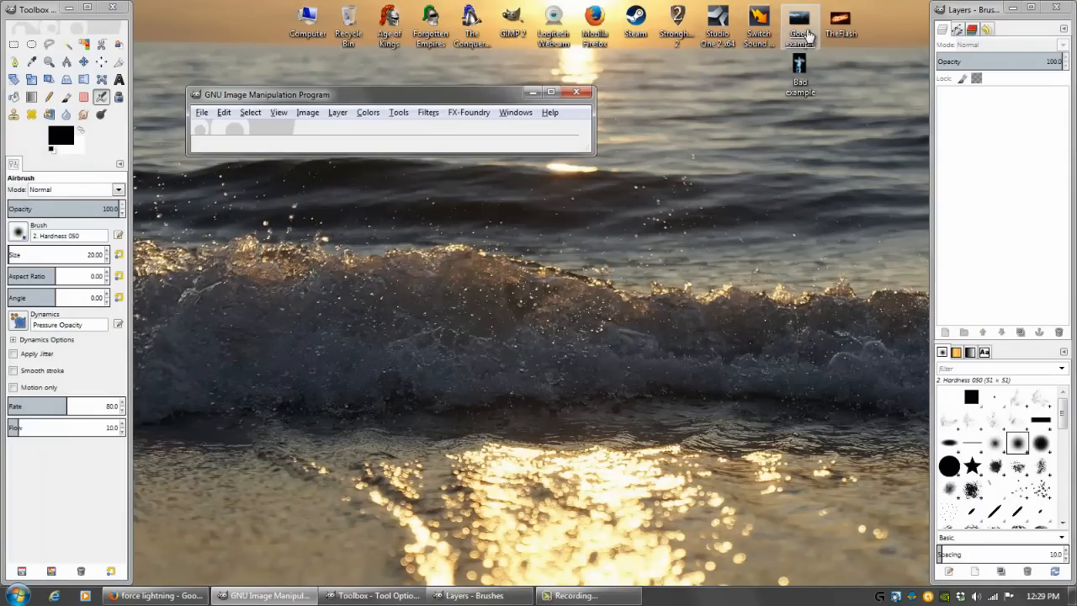
- Compare the Good example and Bad example lightning pictures from the desktop in Windows Photo Viewer
double_click(798, 25)
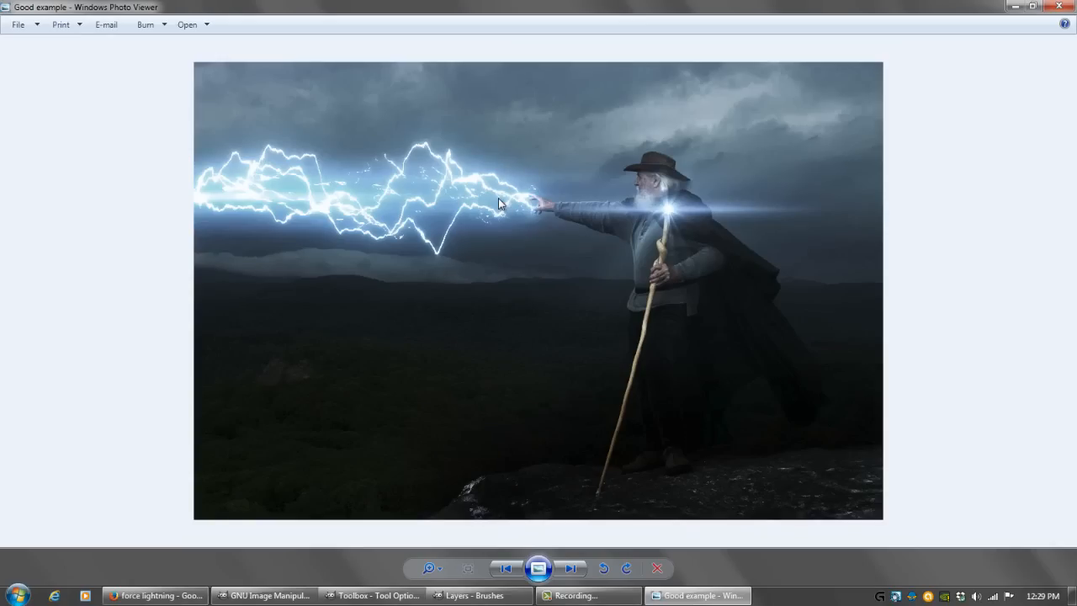
left_click(570, 568)
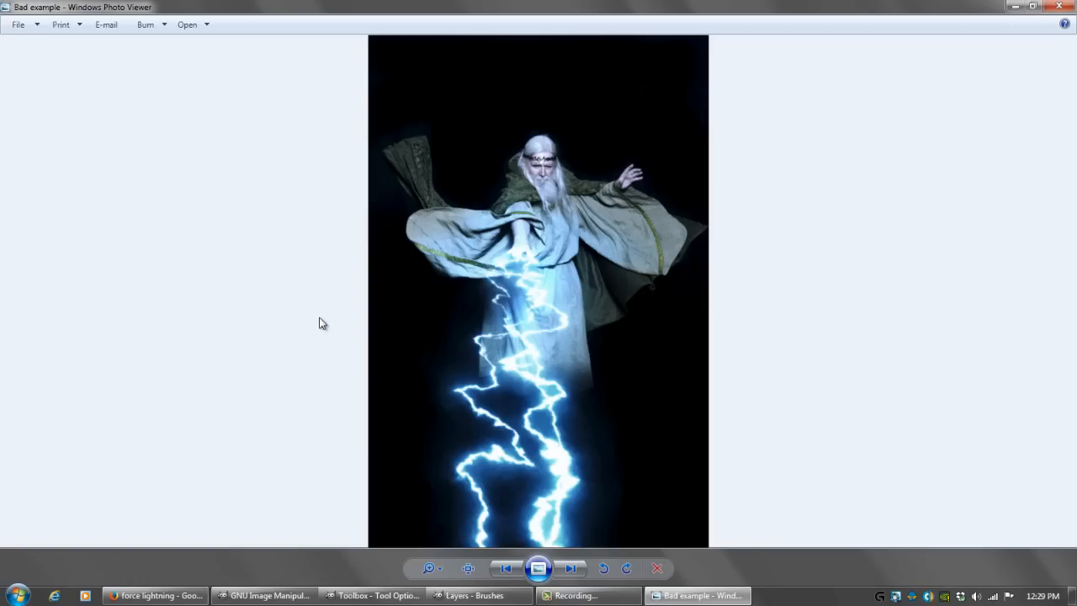
left_click(508, 569)
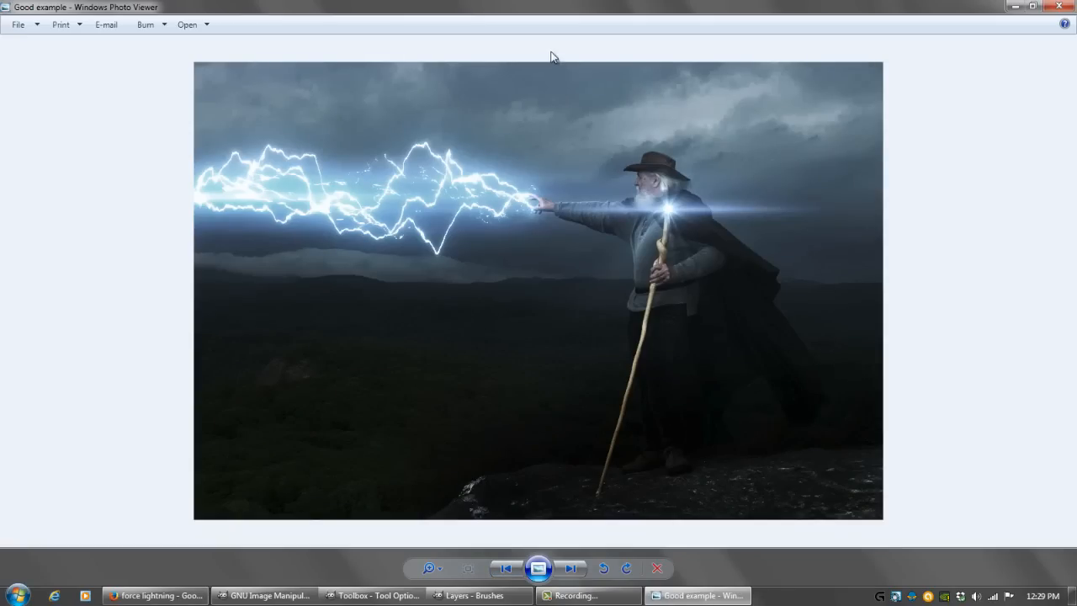
left_click(570, 569)
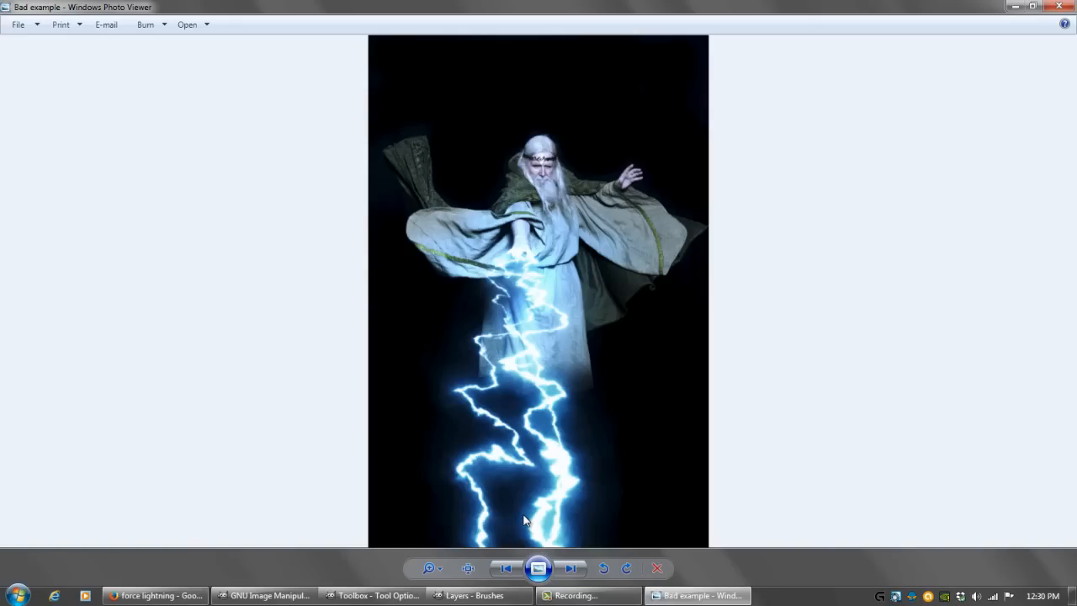
- Switch to Firefox and preview the Dooku force lightning image among the first "force lightning" results
left_click(156, 595)
scroll(223, 303, "up", 3)
scroll(223, 302, "up", 10)
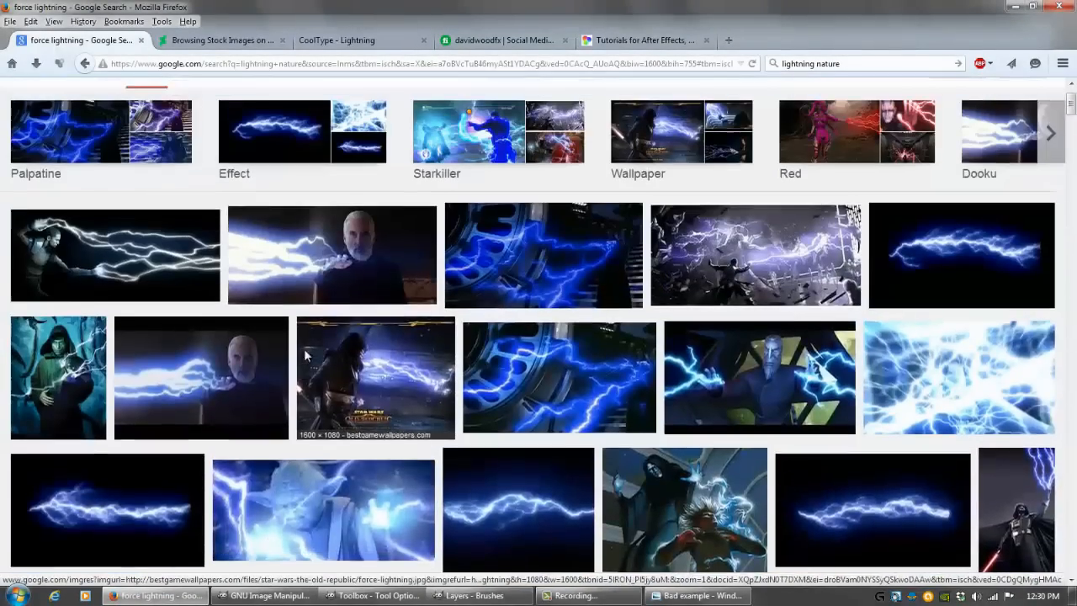
left_click(333, 335)
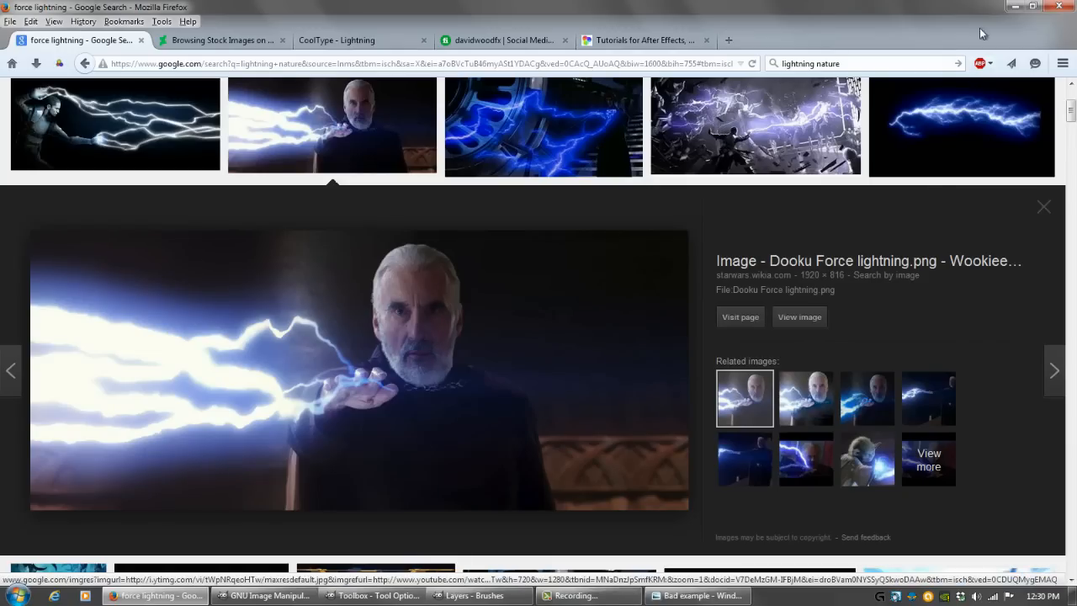
- Return to Windows Photo Viewer, examine the Good example picture again and close the viewer
left_click(1016, 8)
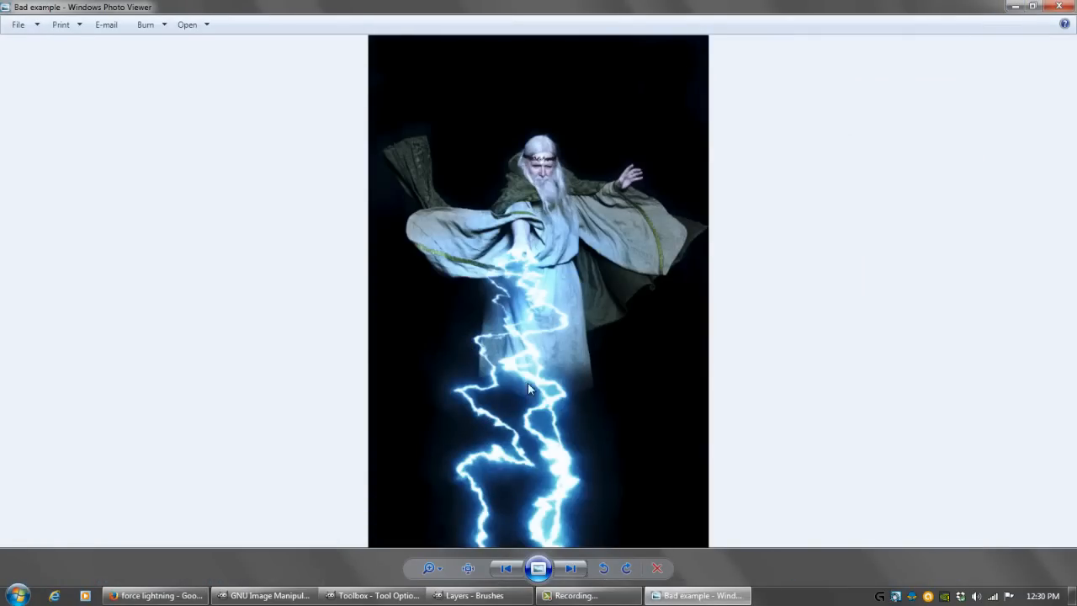
left_click(505, 568)
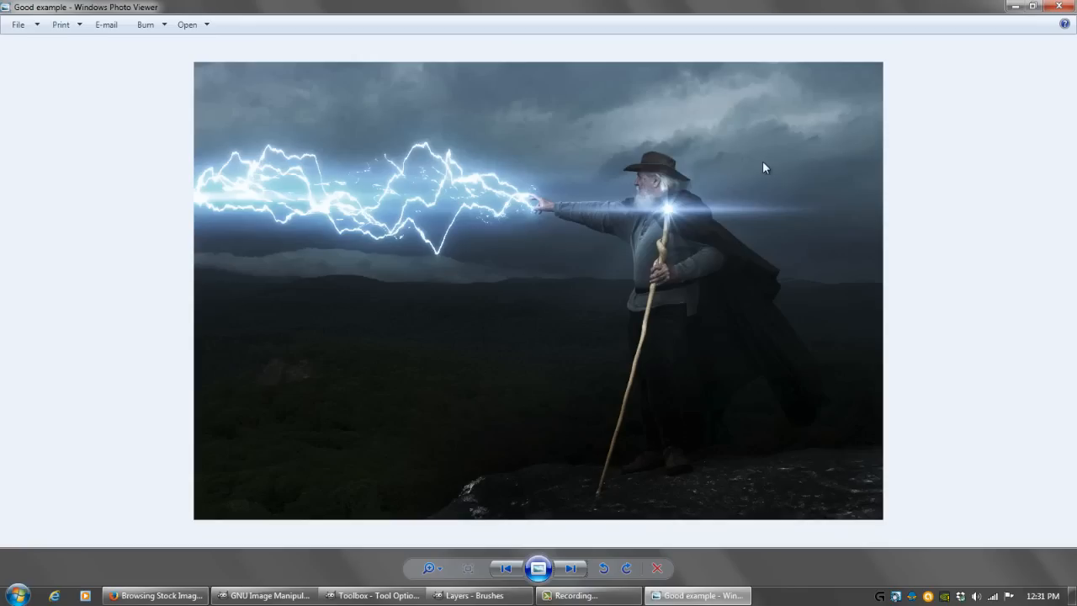
left_click(1058, 6)
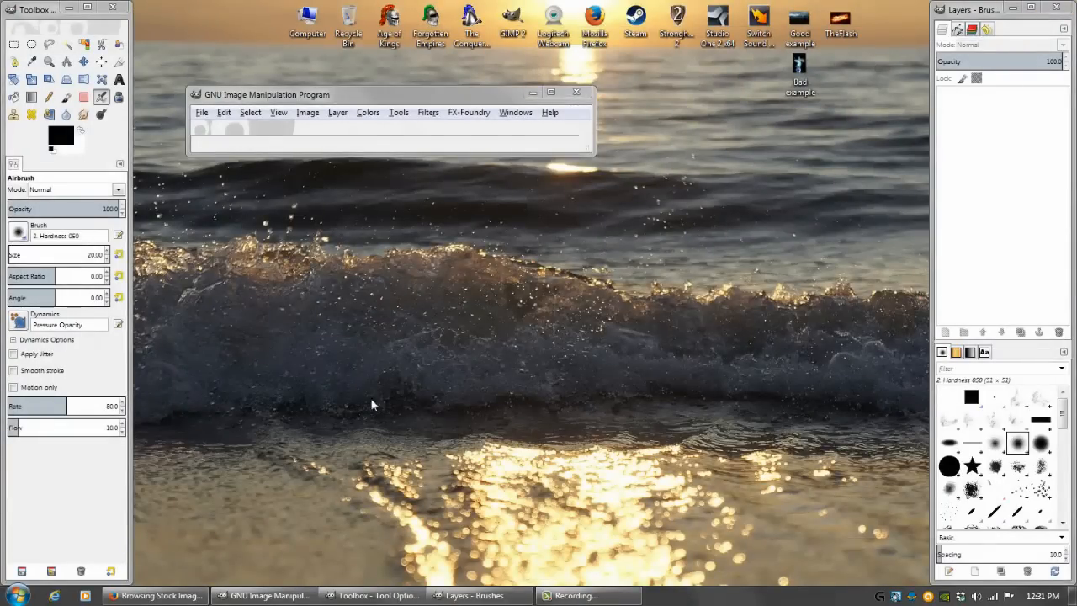
- Switch to Firefox, browse the DeviantArt stock images for "lightning" and open the blue-sky Lightning Stock photo
left_click(159, 595)
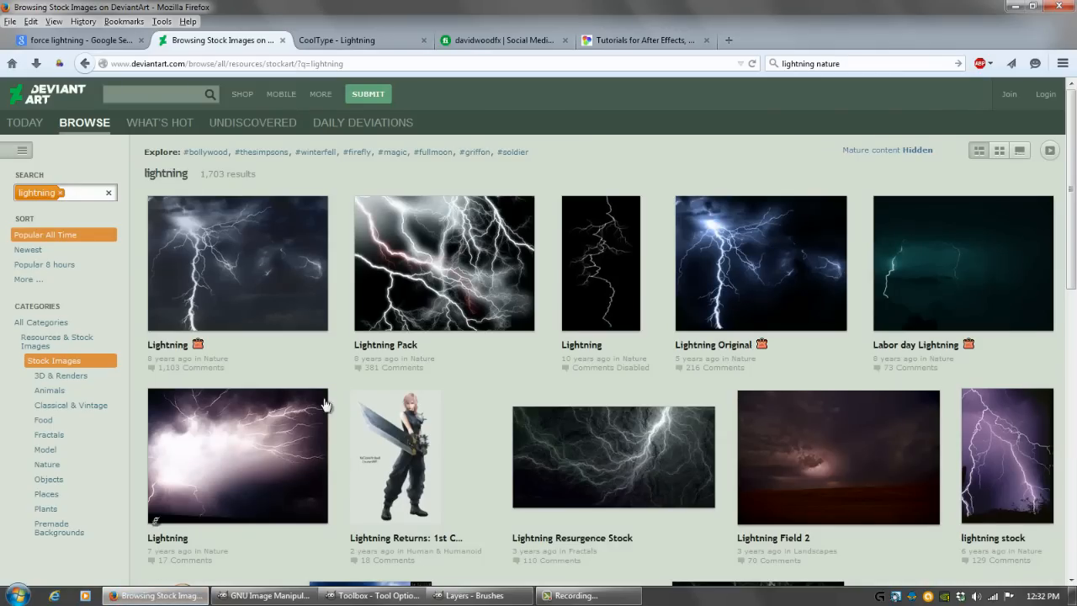
scroll(549, 220, "down", 3)
scroll(526, 243, "down", 3)
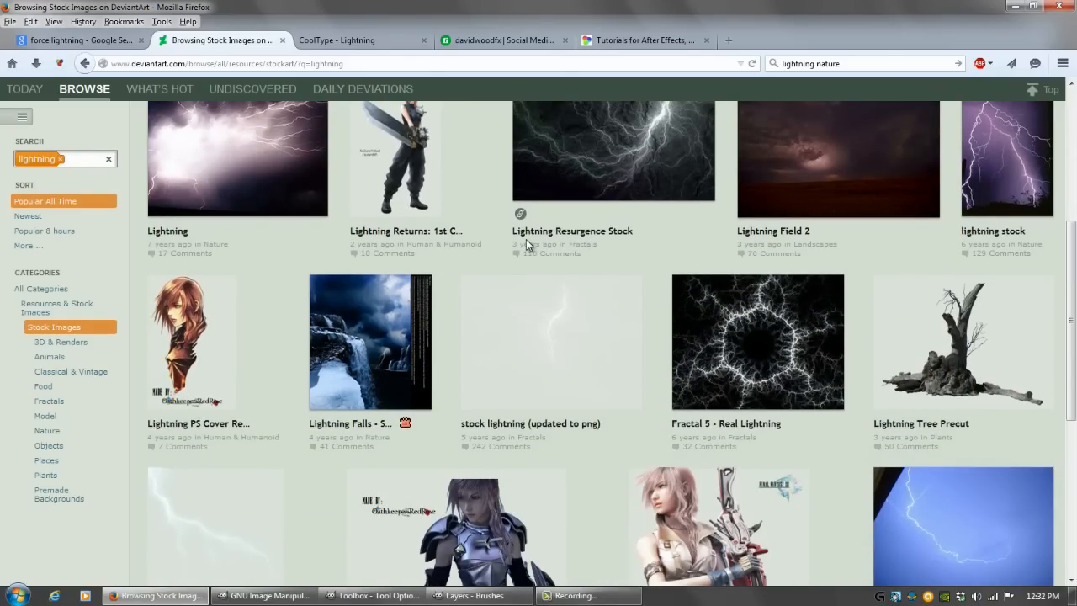
scroll(526, 239, "down", 4)
mouse_move(929, 374)
left_click(956, 335)
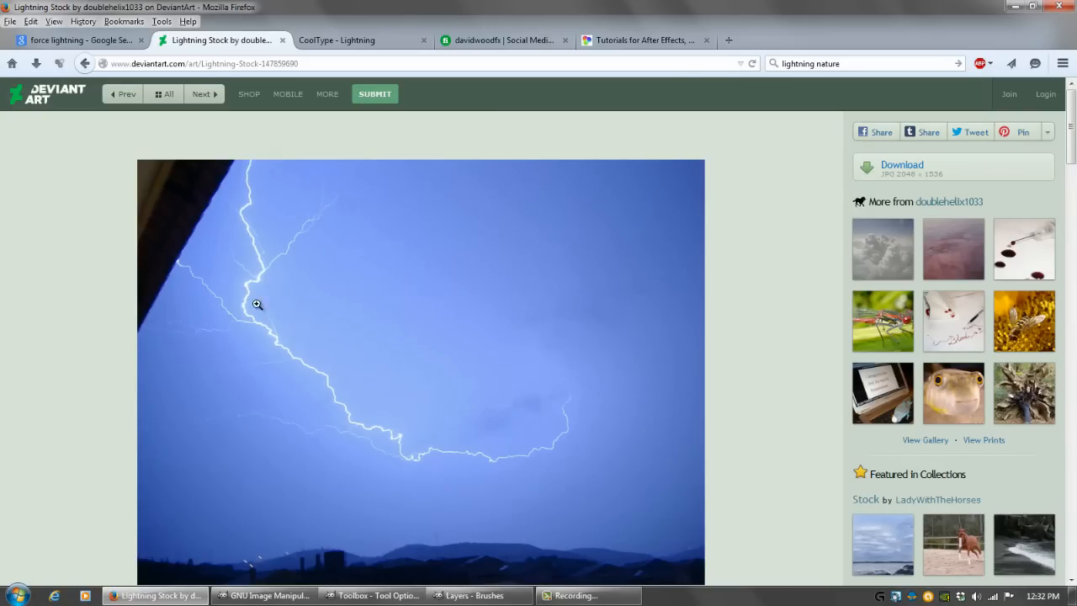
- Read the Lightning Stock photo's description and usage rules, and copy the image to the clipboard
scroll(288, 305, "down", 3)
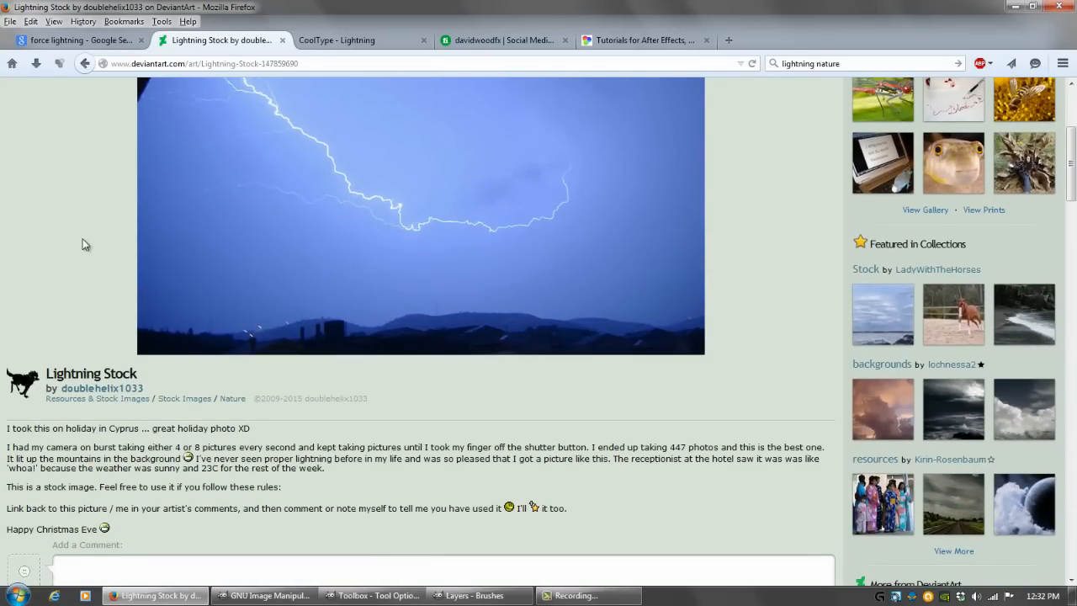
scroll(75, 249, "up", 3)
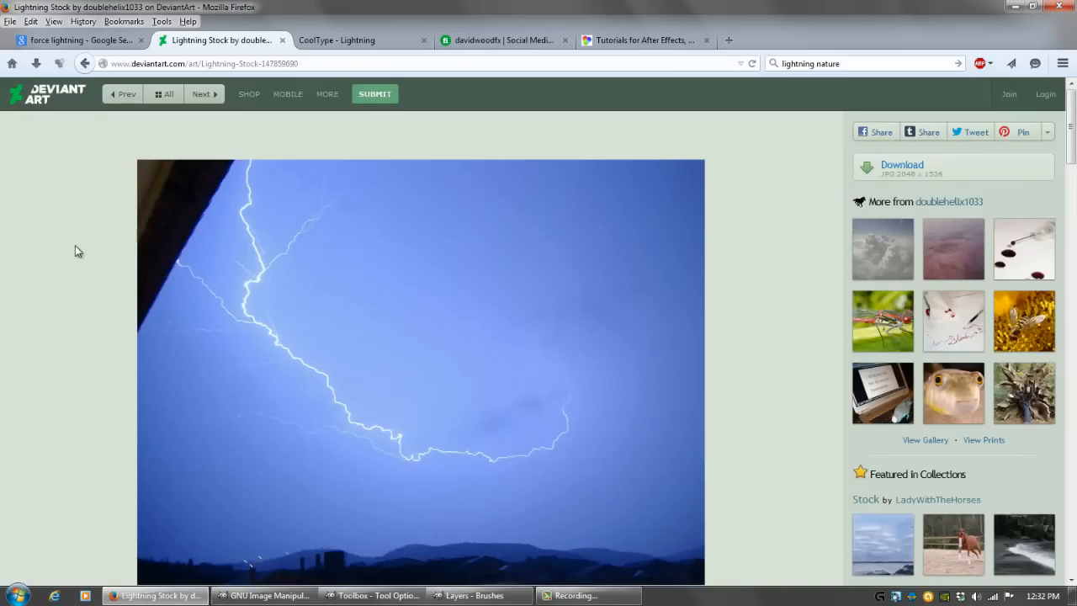
scroll(97, 225, "down", 1)
scroll(92, 231, "down", 1)
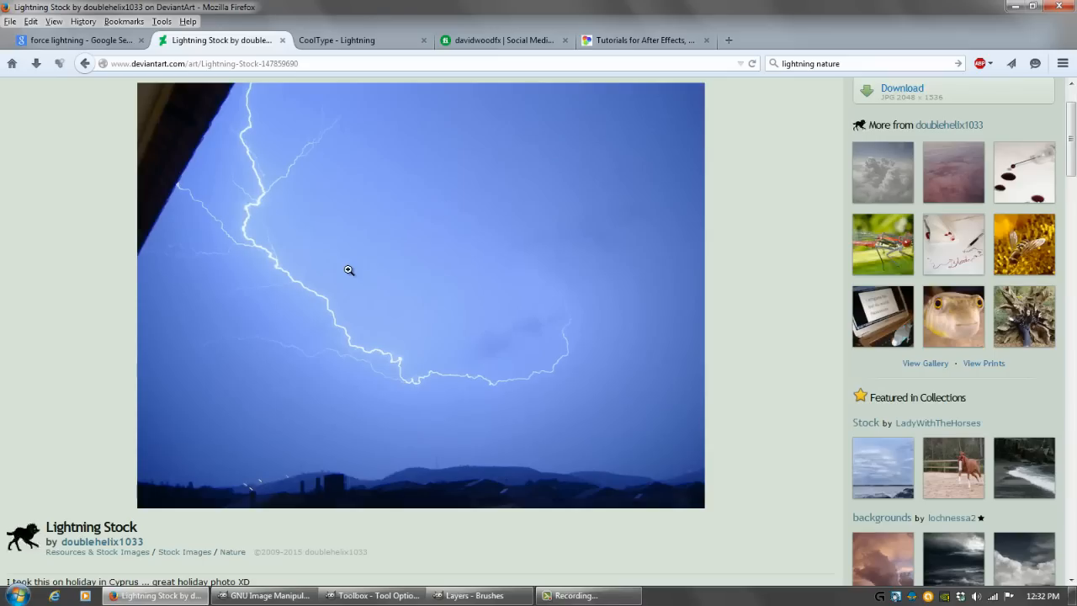
right_click(357, 221)
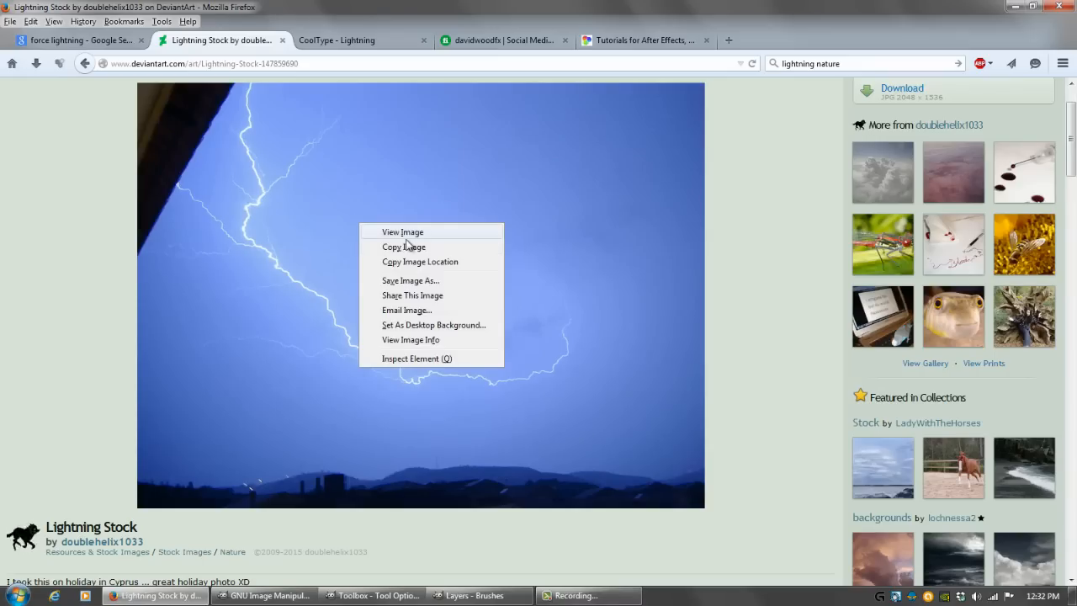
left_click(404, 248)
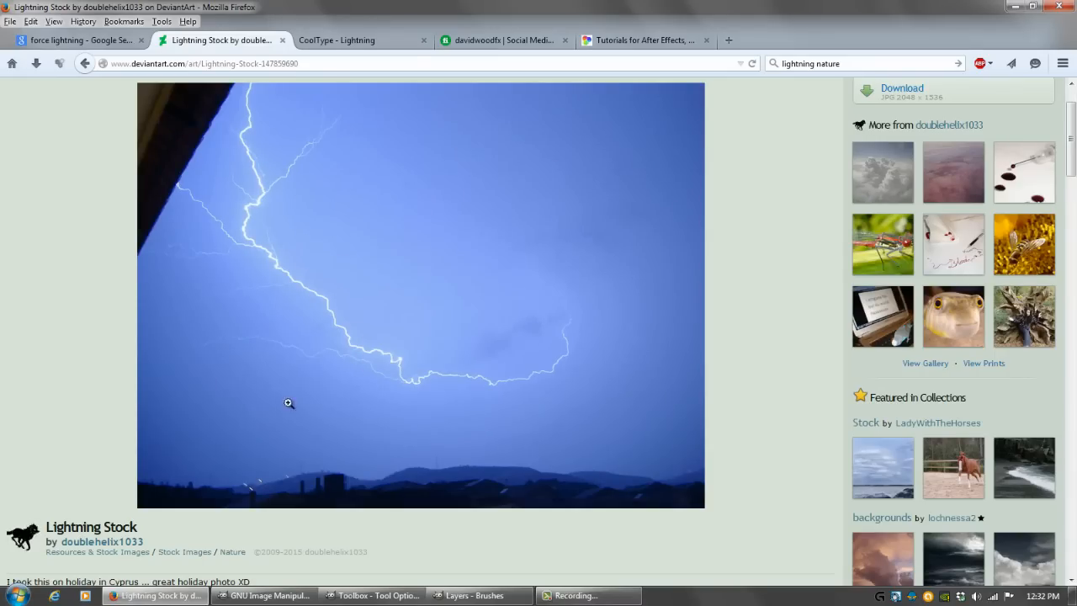
- Switch to GIMP and create a new image from the lightning photo on the clipboard
left_click(186, 598)
left_click(202, 111)
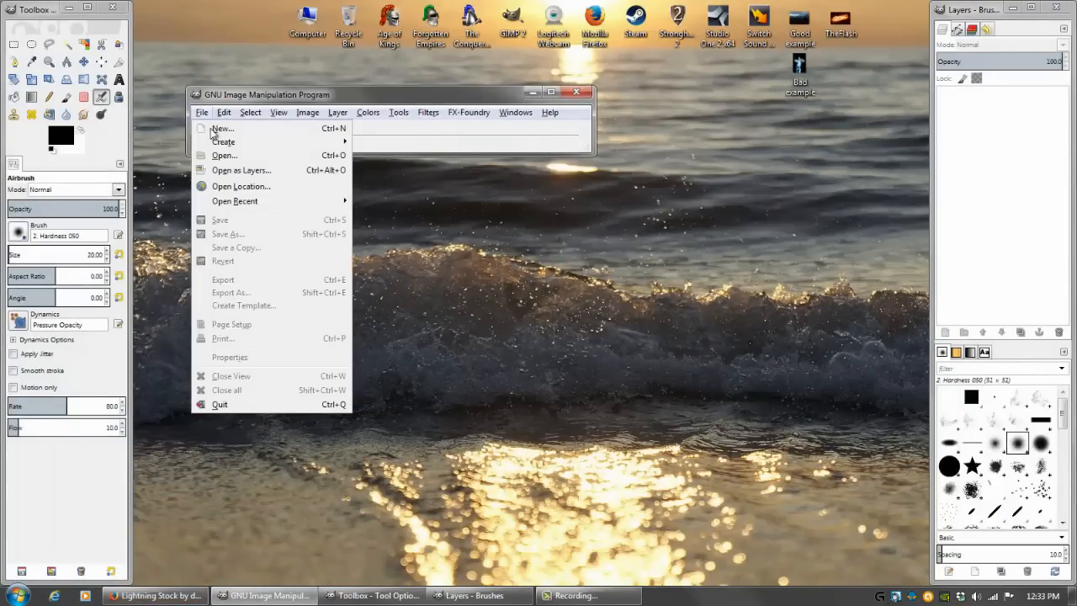
mouse_move(242, 148)
left_click(416, 144)
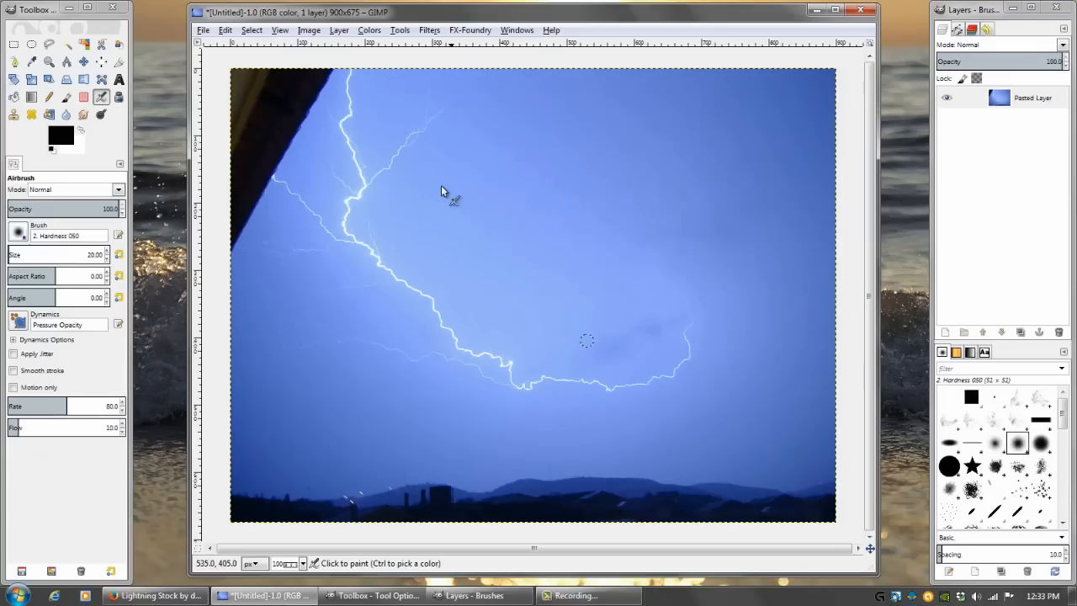
- Select loosely around the lightning bolt with Free Select, fill everything outside it with black and clear the selection
left_click(50, 47)
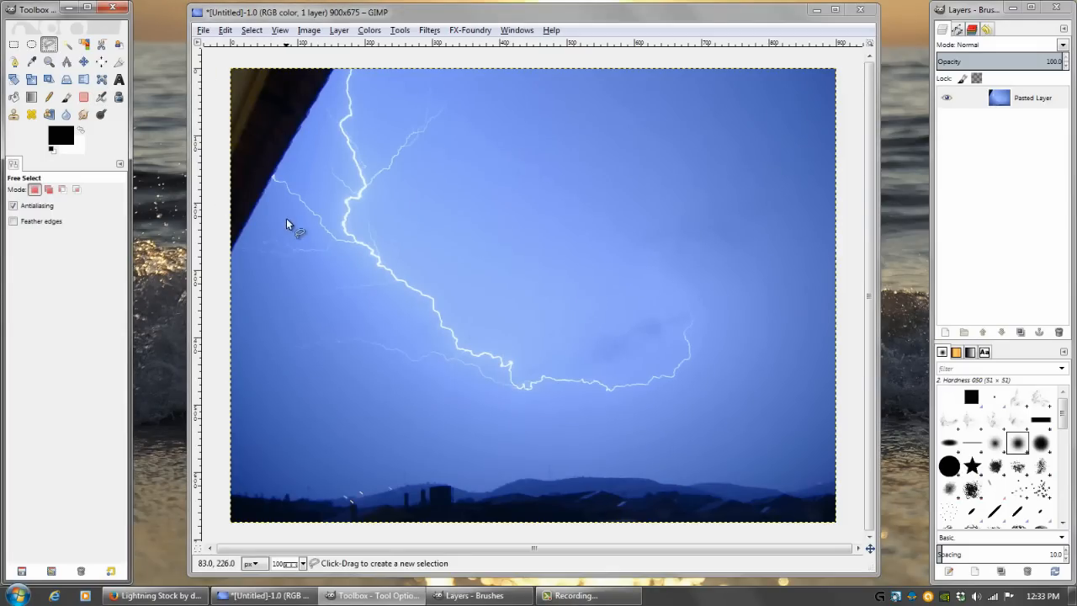
mouse_move(264, 206)
left_mouse_down()
mouse_move(311, 71)
mouse_move(342, 53)
mouse_move(443, 81)
mouse_move(482, 112)
mouse_move(412, 235)
mouse_move(474, 309)
mouse_move(558, 354)
mouse_move(606, 360)
mouse_move(652, 354)
mouse_move(689, 287)
mouse_move(727, 307)
mouse_move(683, 399)
mouse_move(549, 413)
mouse_move(317, 355)
mouse_move(264, 284)
mouse_move(273, 220)
left_mouse_up()
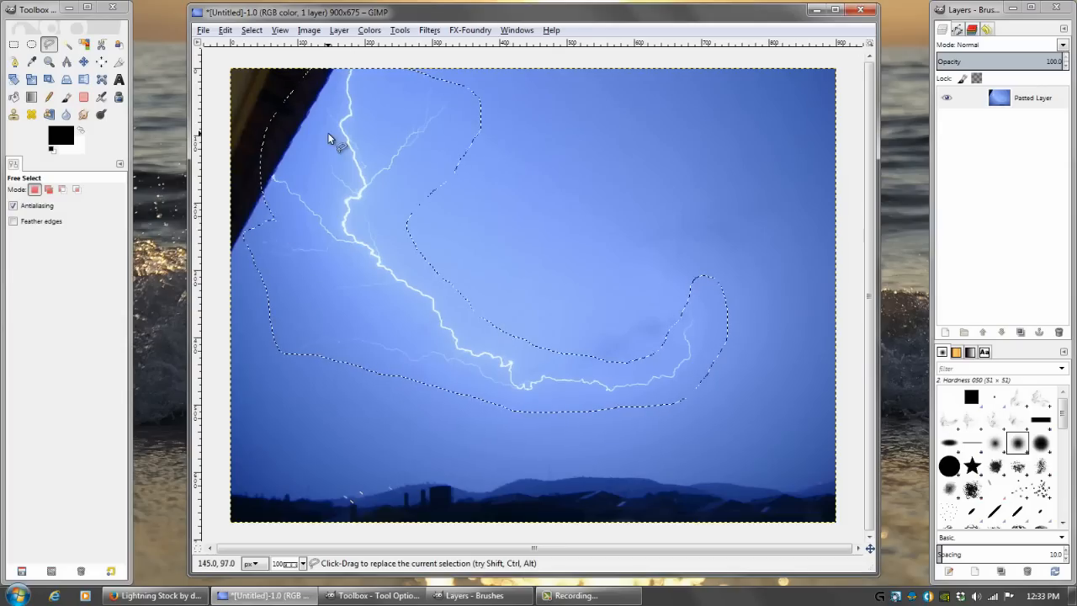
left_click(268, 79)
left_click(225, 30)
left_click(241, 226)
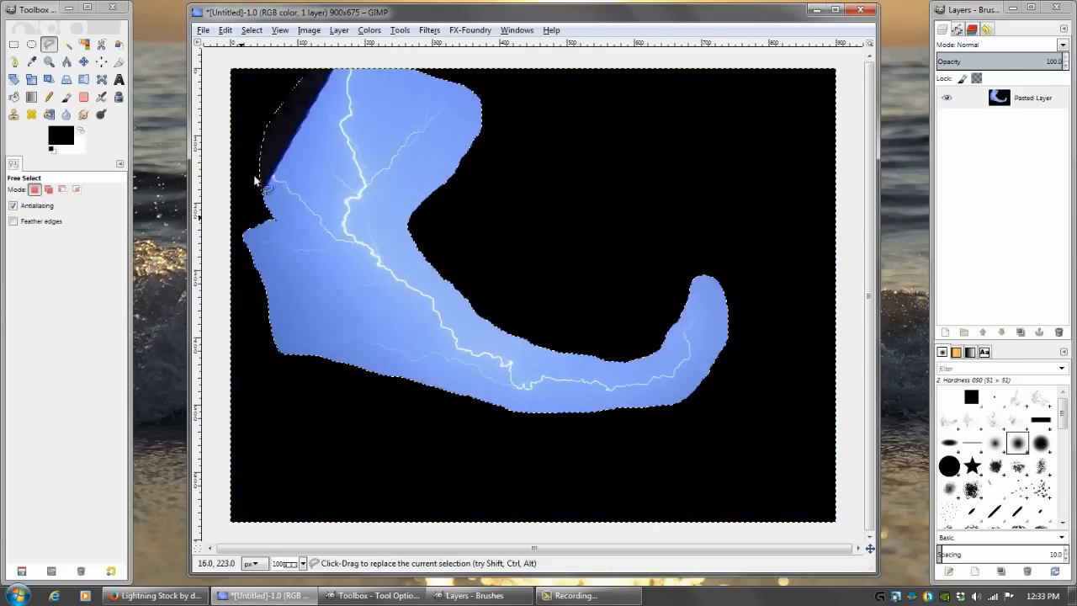
left_click(252, 30)
left_click(260, 75)
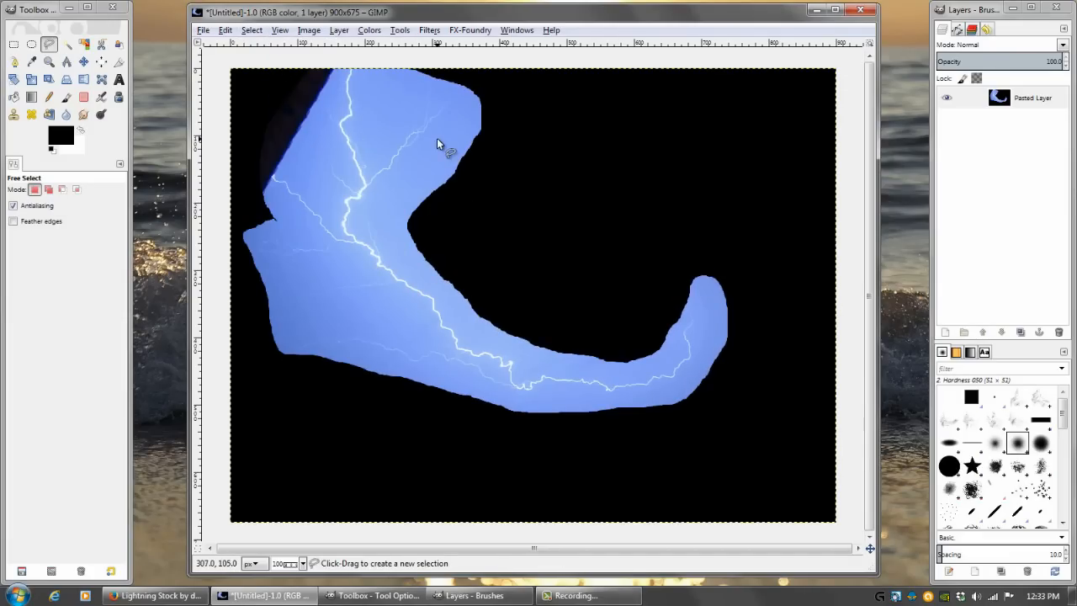
- Desaturate the lightning layer using the Luminosity shade of gray, after comparing it with Lightness and Average
left_click(370, 32)
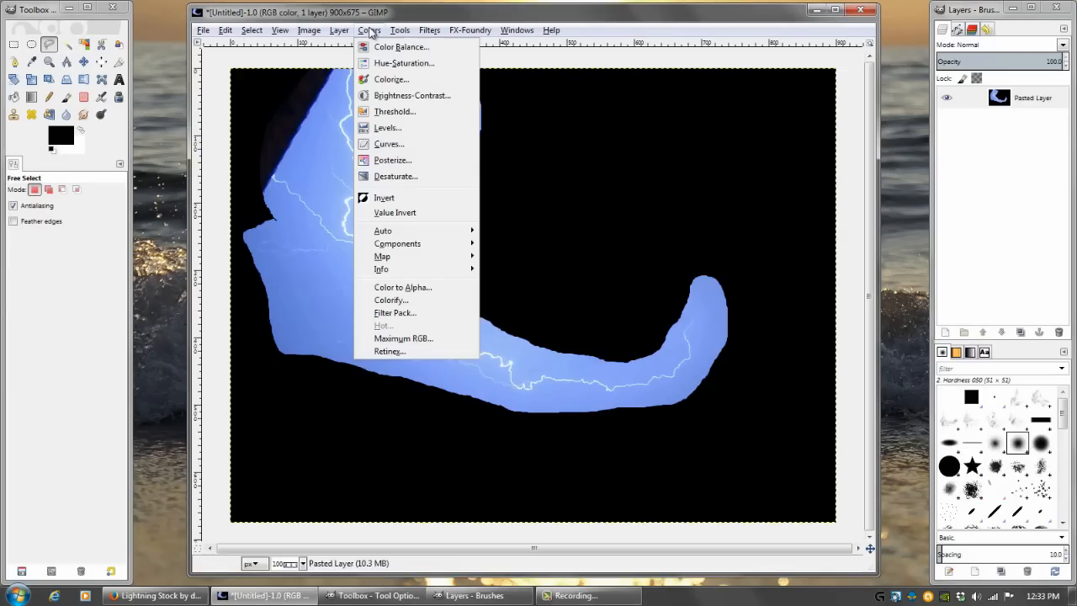
left_click(425, 179)
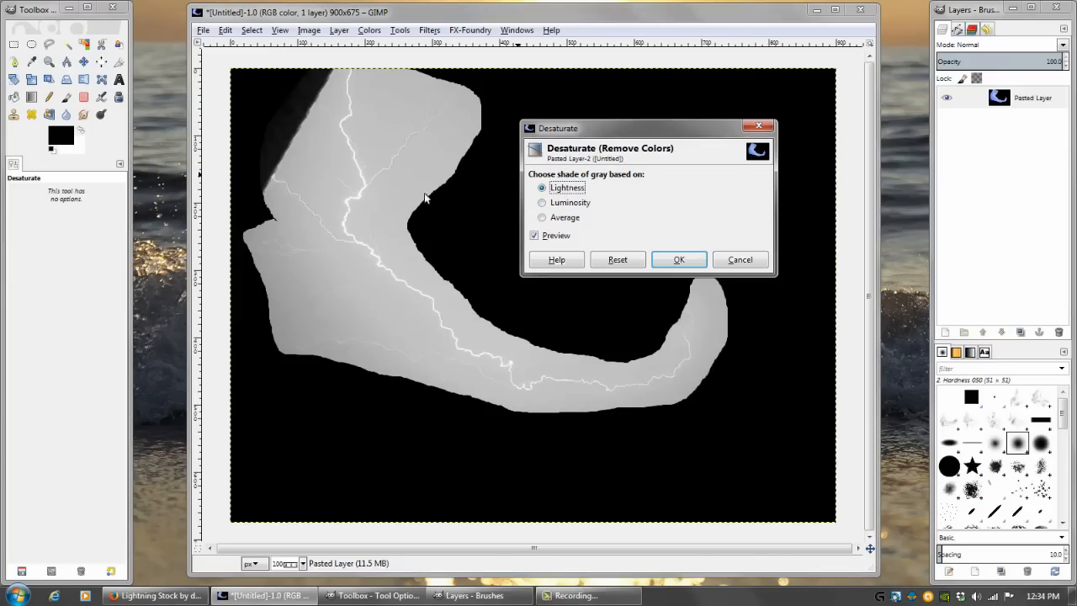
left_click(560, 207)
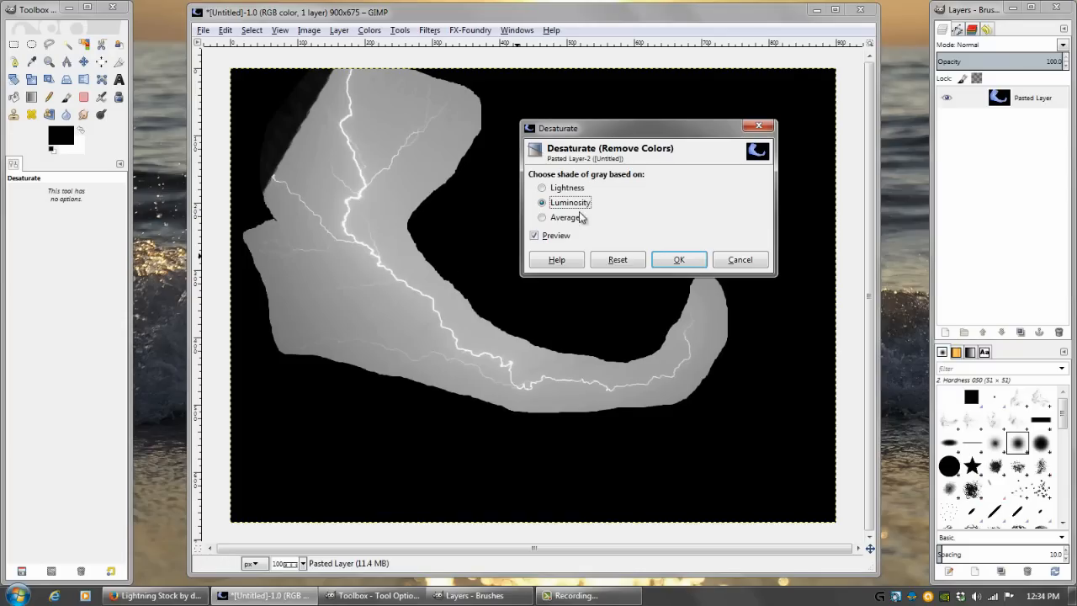
left_click(543, 218)
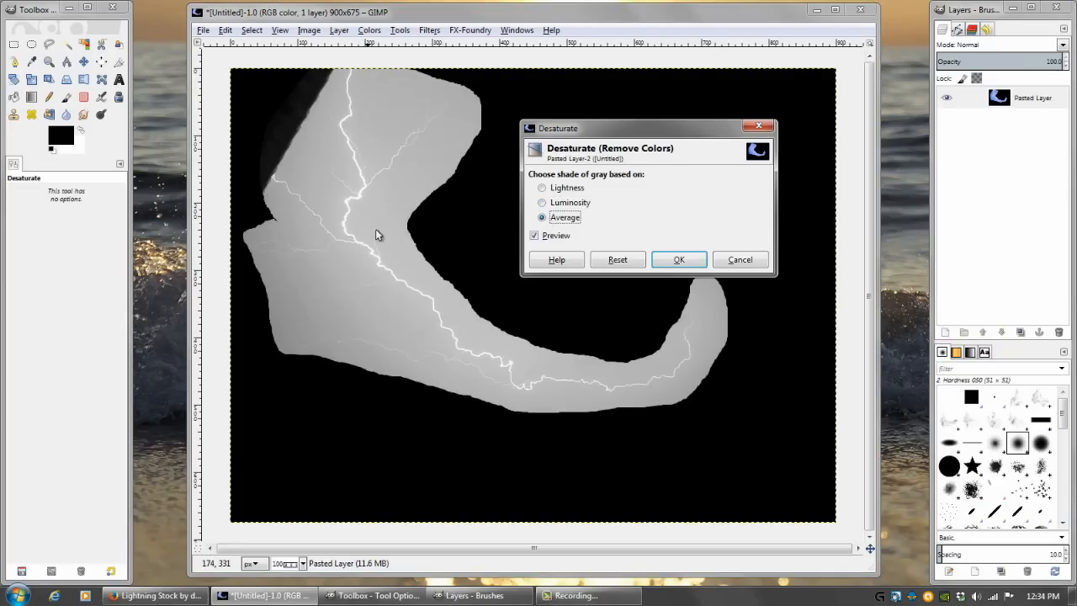
left_click(542, 202)
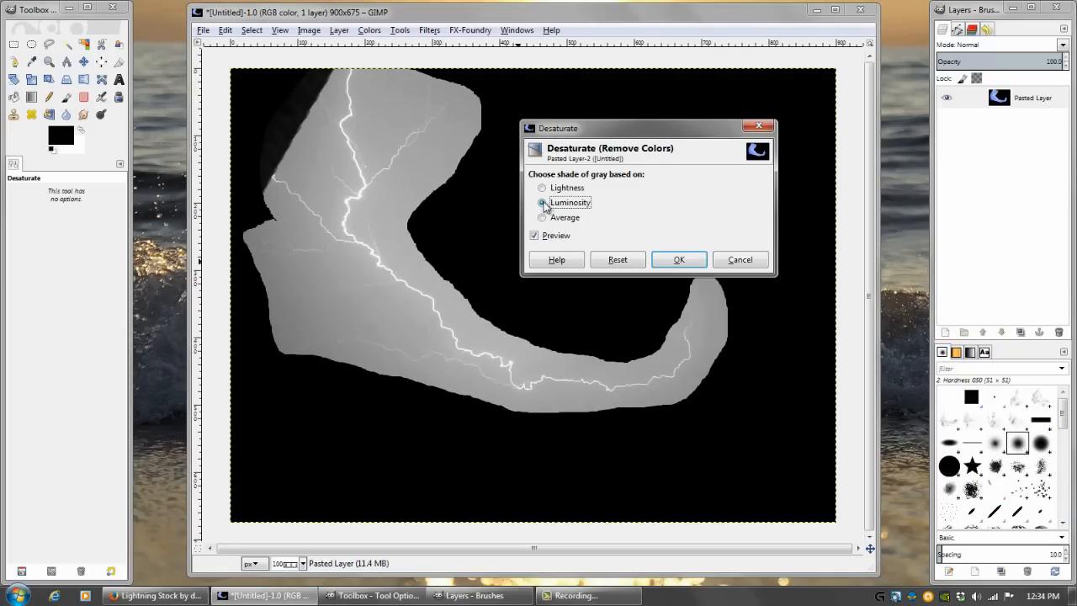
left_click(681, 261)
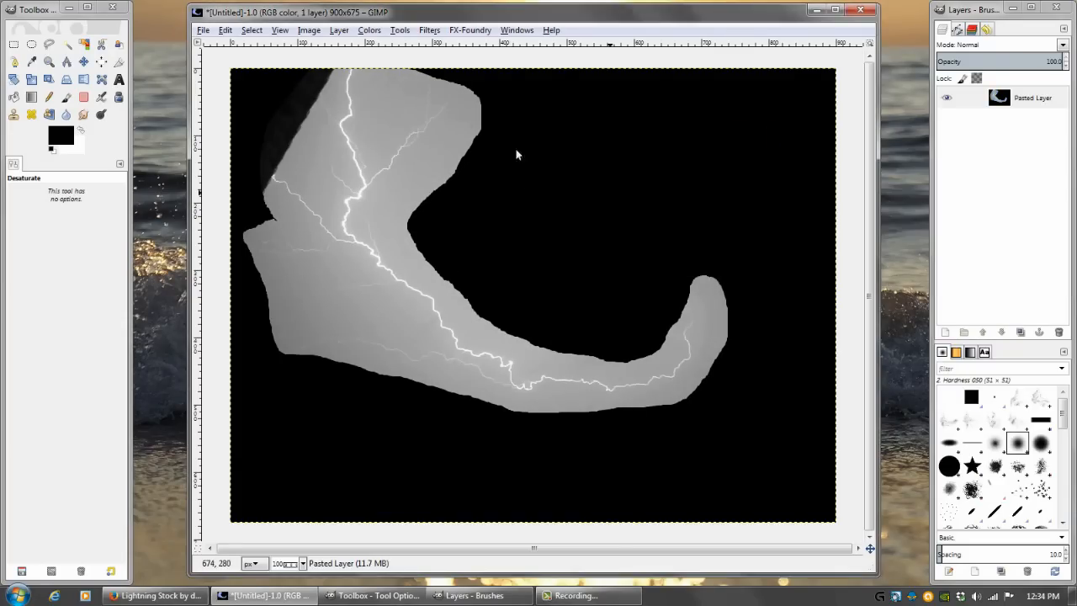
- Darken the sky around the bolt with Levels, setting the input levels to black point 38, gamma 0.10 and white point 239
left_click(370, 31)
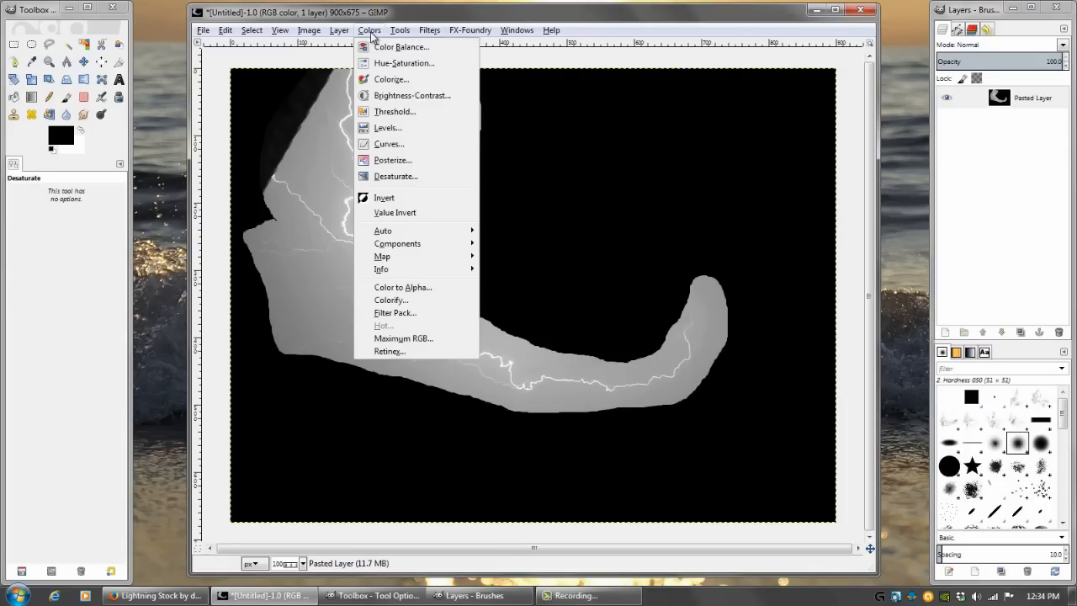
left_click(390, 130)
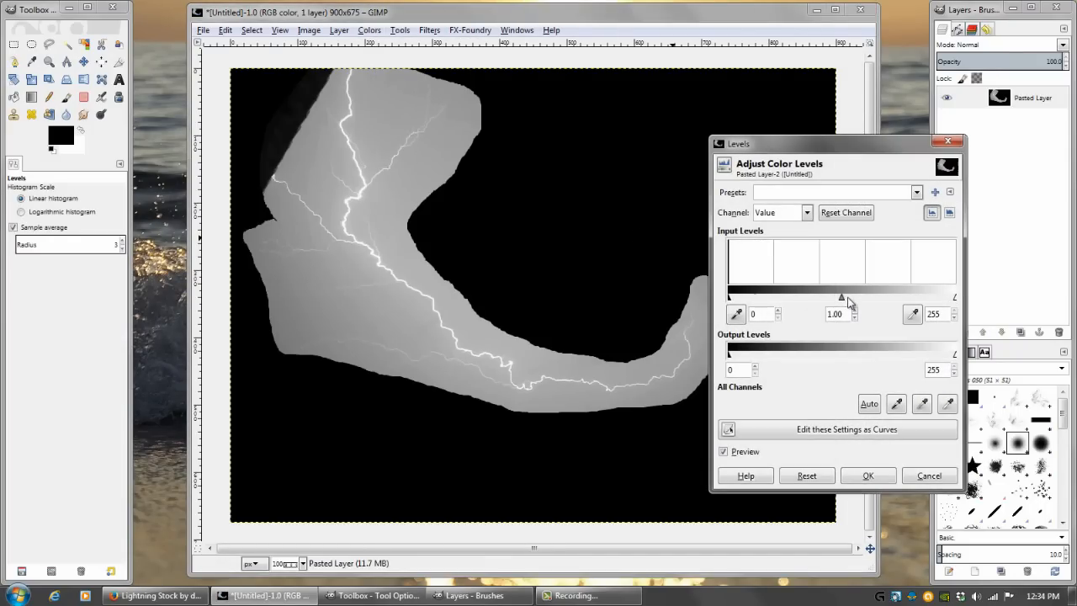
left_click_drag(840, 300, 948, 306)
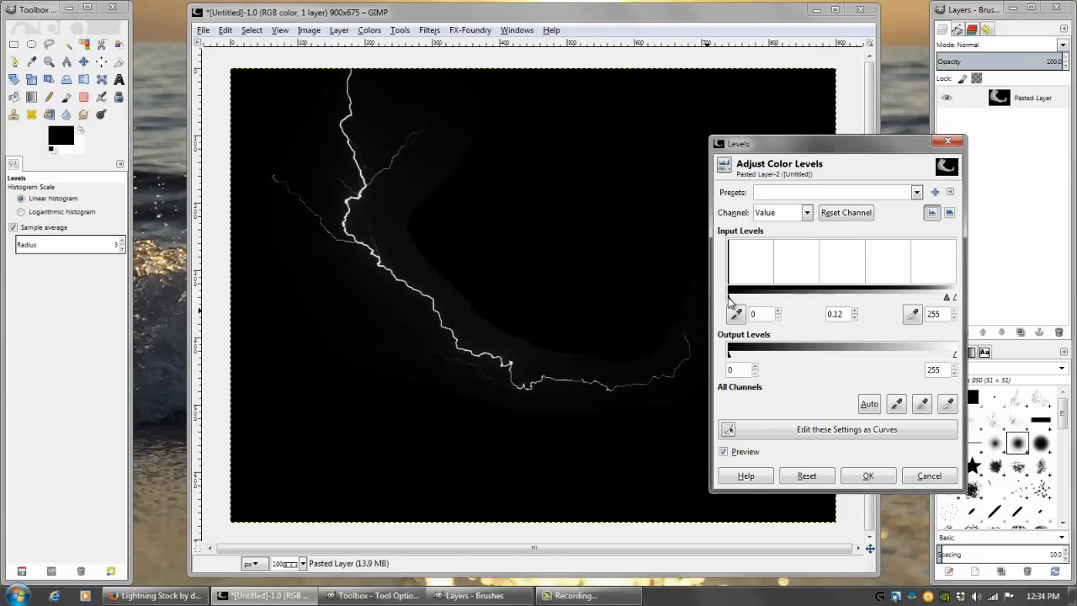
left_click_drag(730, 301, 762, 301)
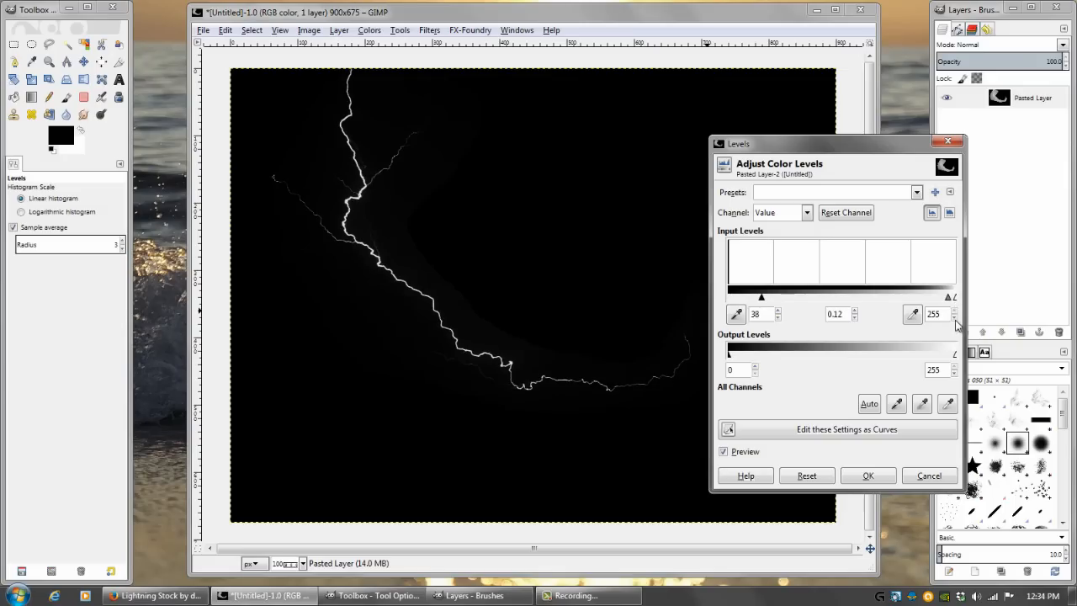
left_click_drag(955, 300, 943, 308)
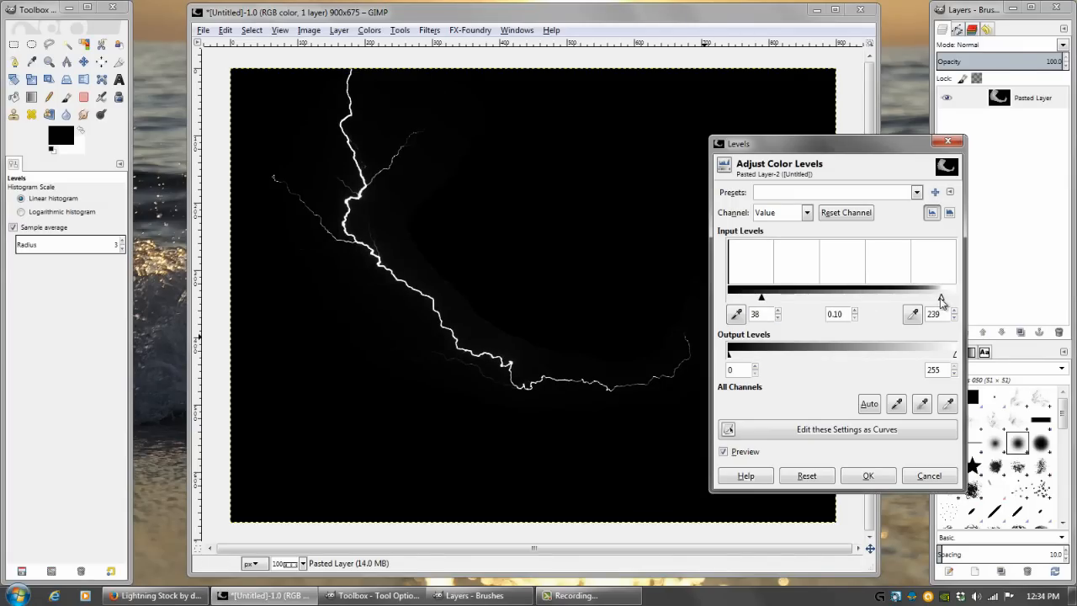
left_click(887, 476)
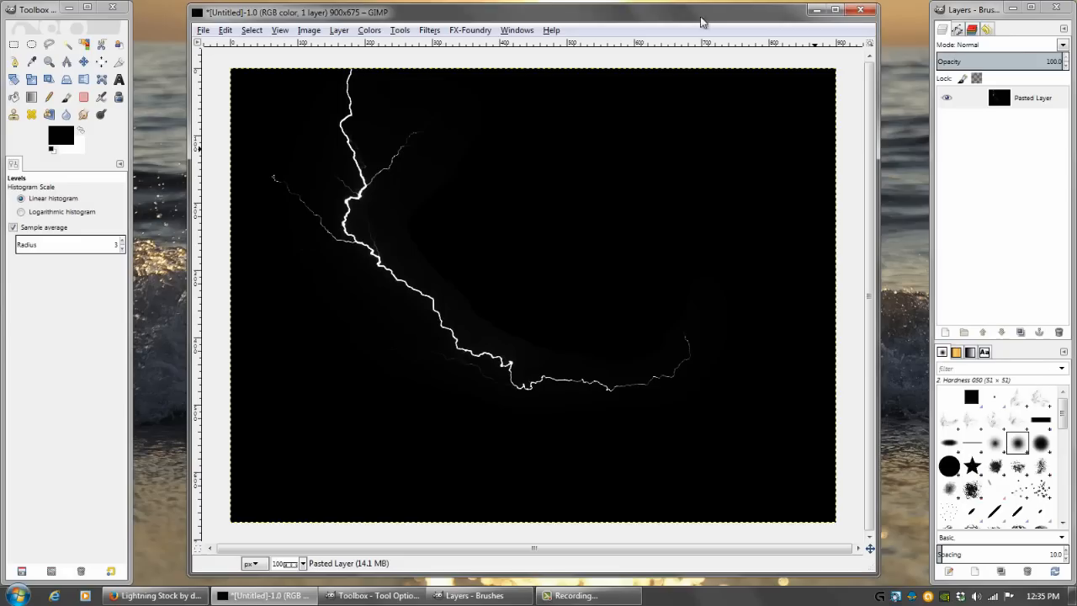
- Duplicate the lightning layer, set the copy's mode to Screen and duplicate that copy twice
left_click(519, 31)
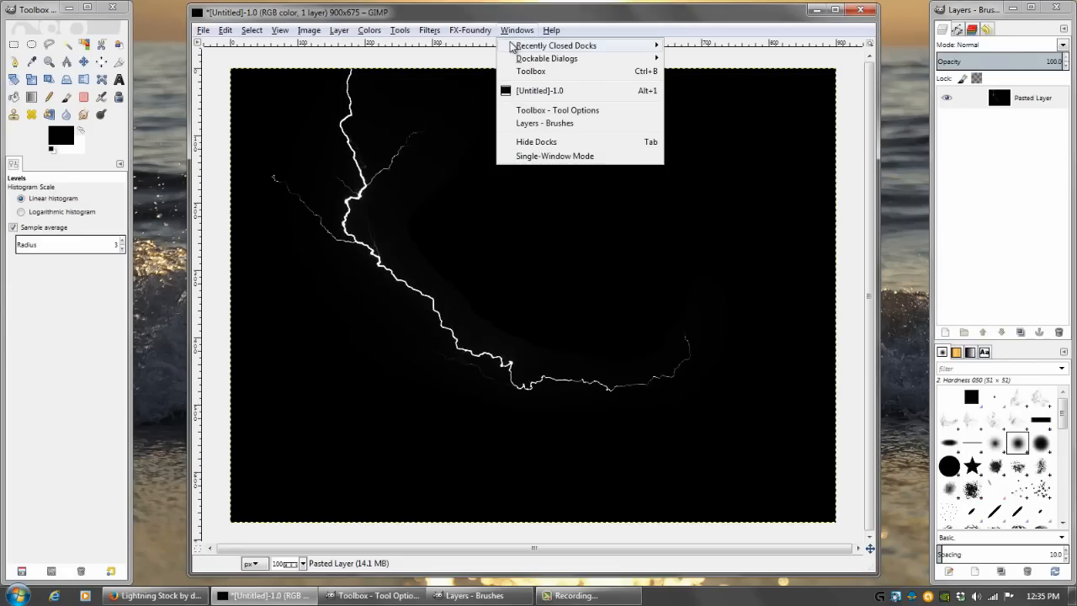
mouse_move(631, 65)
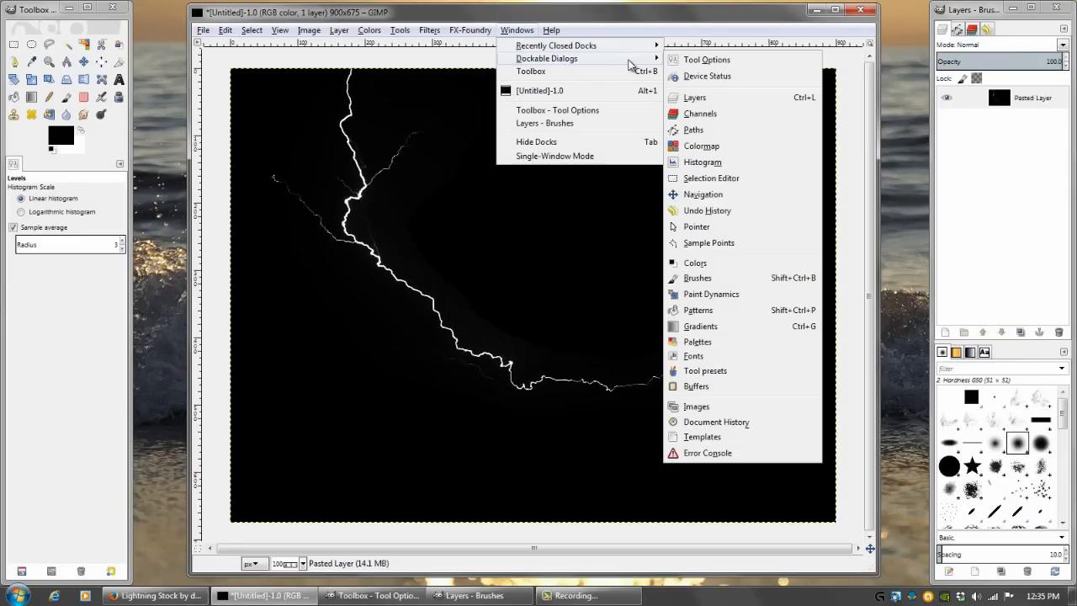
left_click(710, 100)
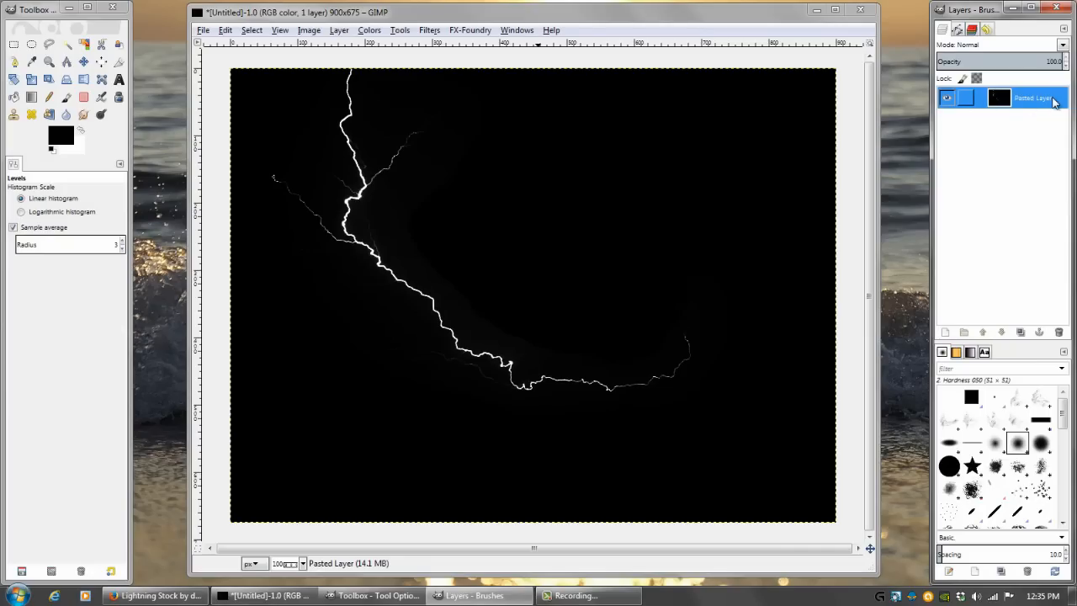
left_click(1022, 333)
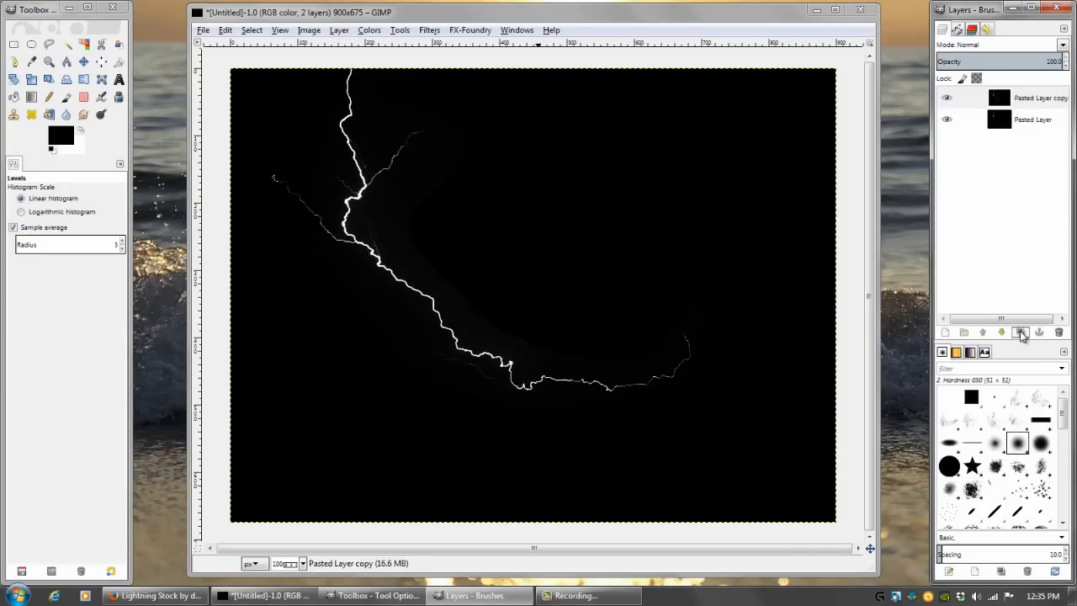
left_click(986, 47)
left_click(981, 107)
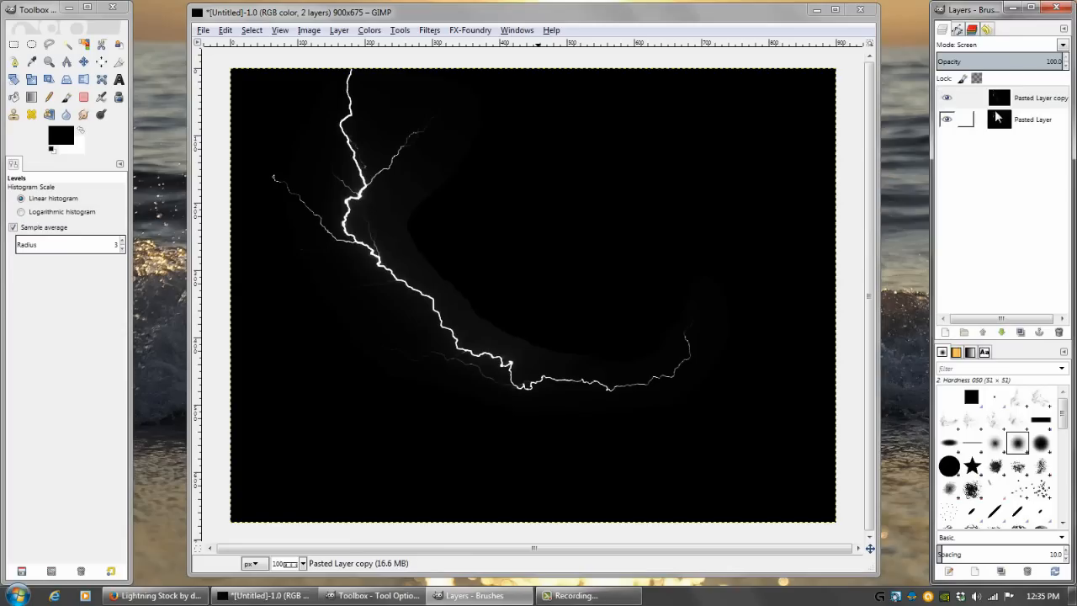
left_click(1021, 333)
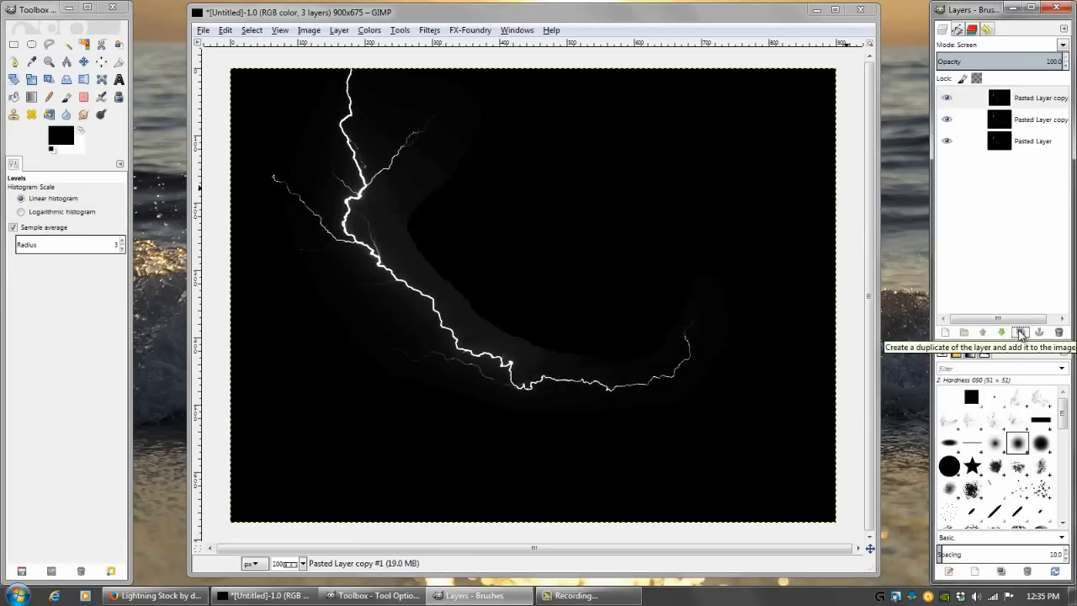
left_click(1021, 333)
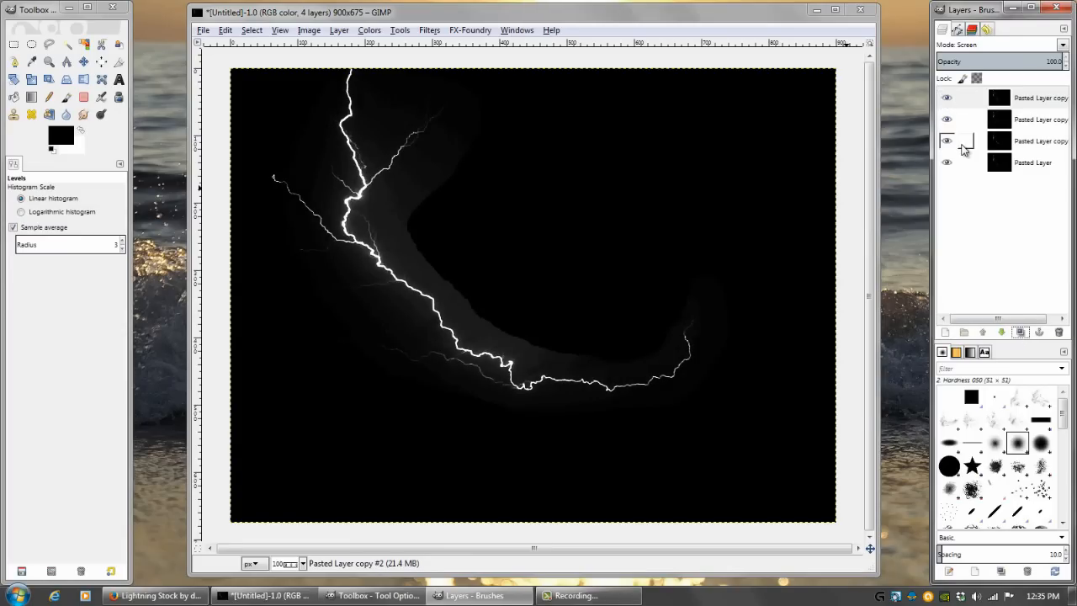
- Apply a 10 px Gaussian Blur to the lightning copy directly above the original layer
left_click(1028, 145)
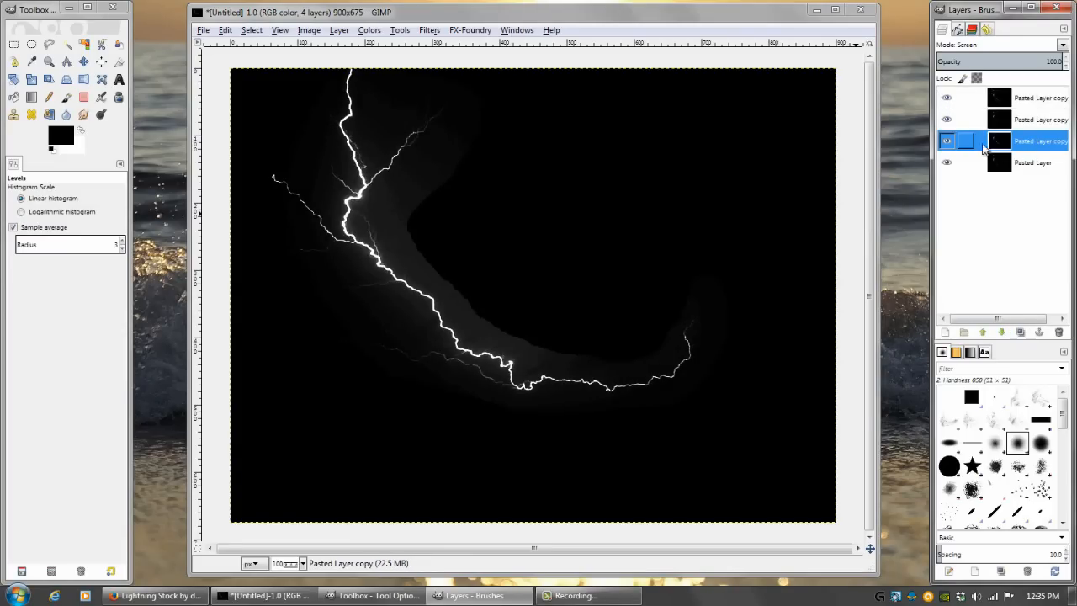
left_click(426, 31)
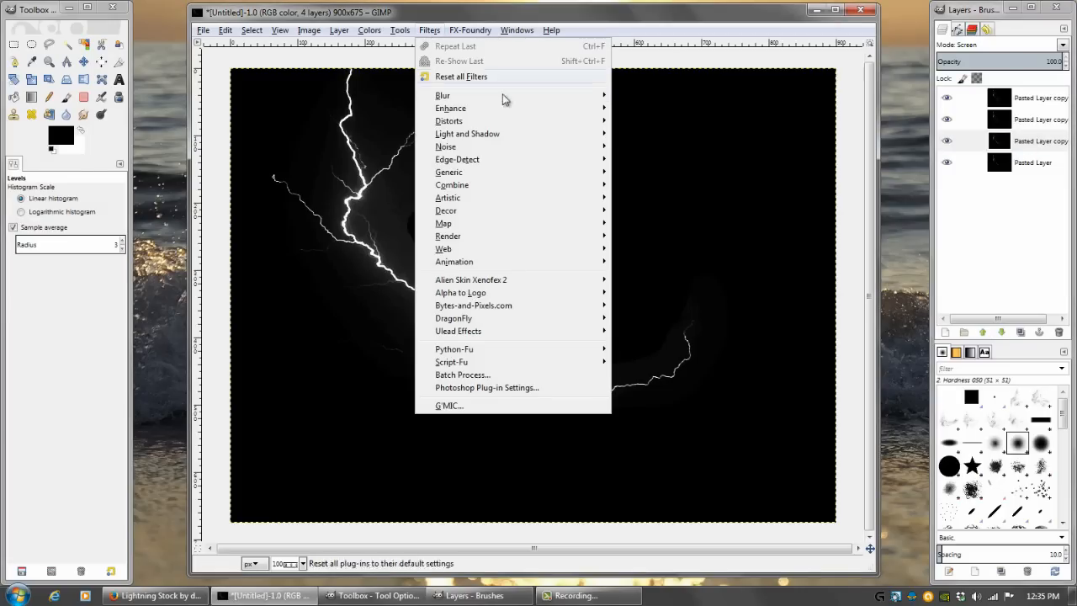
mouse_move(572, 100)
left_click(649, 125)
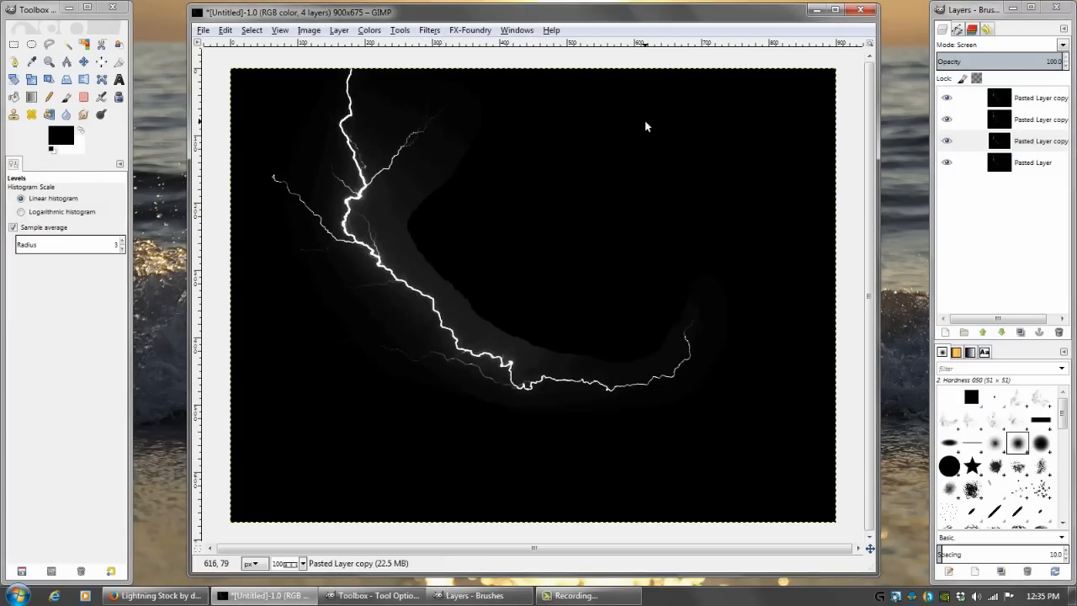
left_click_drag(563, 270, 516, 233)
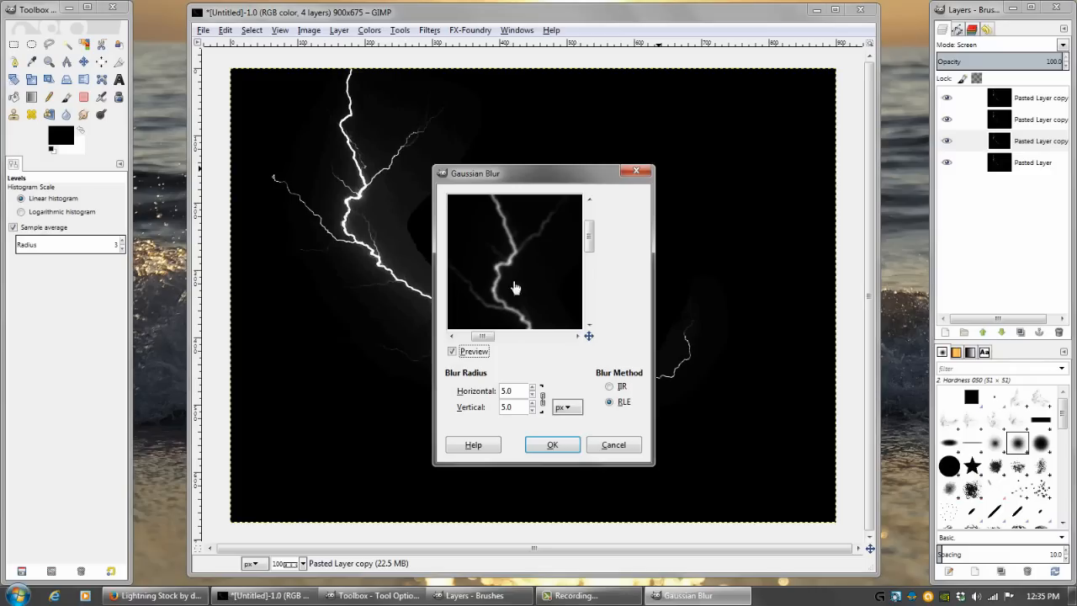
left_click_drag(527, 280, 538, 254)
left_click(533, 388)
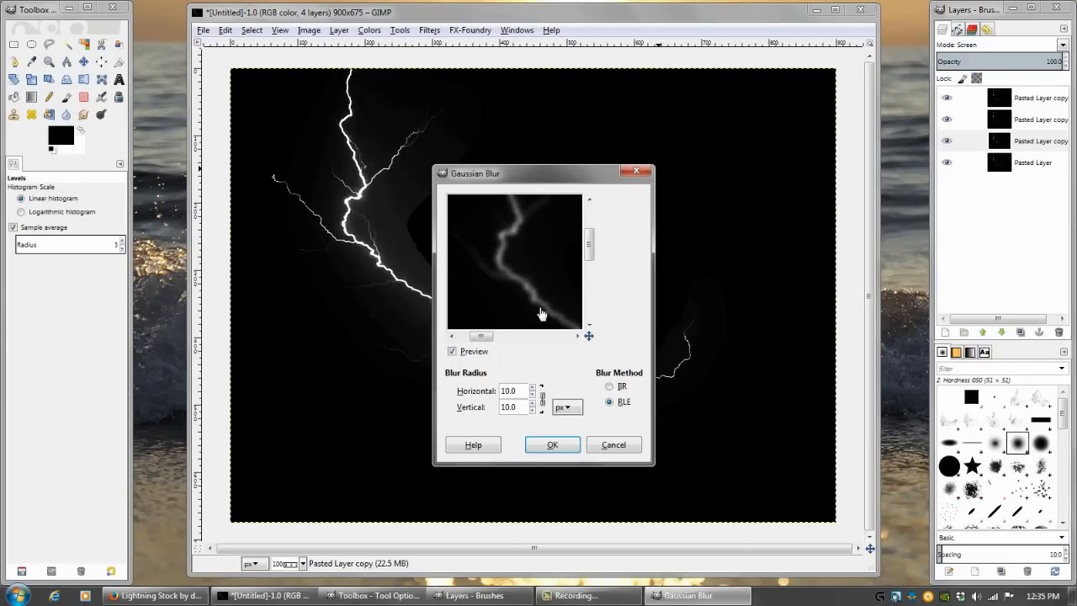
left_click_drag(541, 321, 559, 373)
left_click(552, 444)
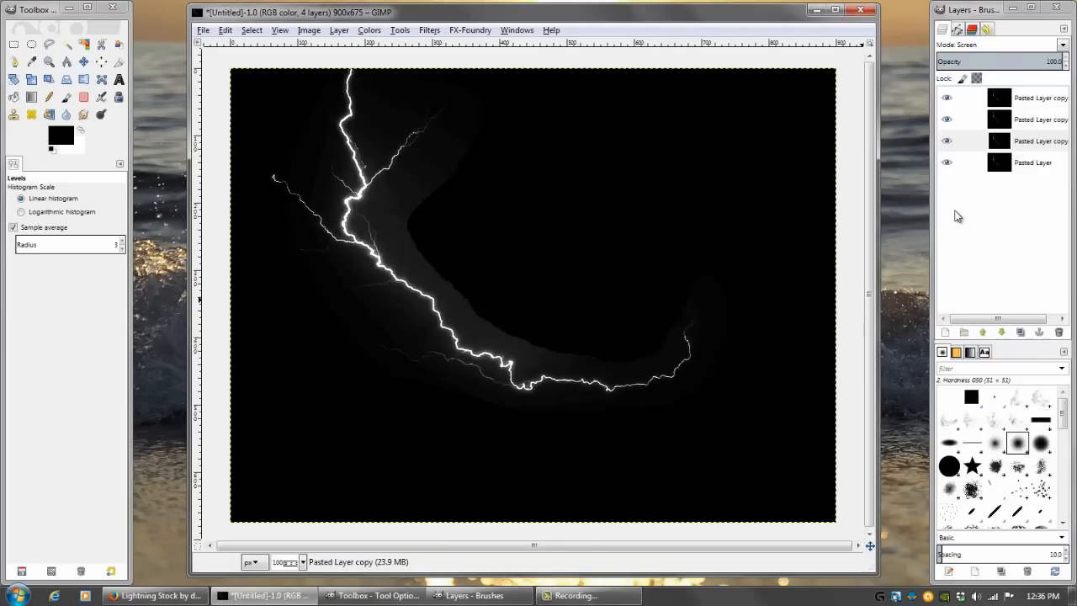
- Apply a 36 px Gaussian Blur to the second lightning copy above the original layer
left_click(1020, 122)
left_click(429, 31)
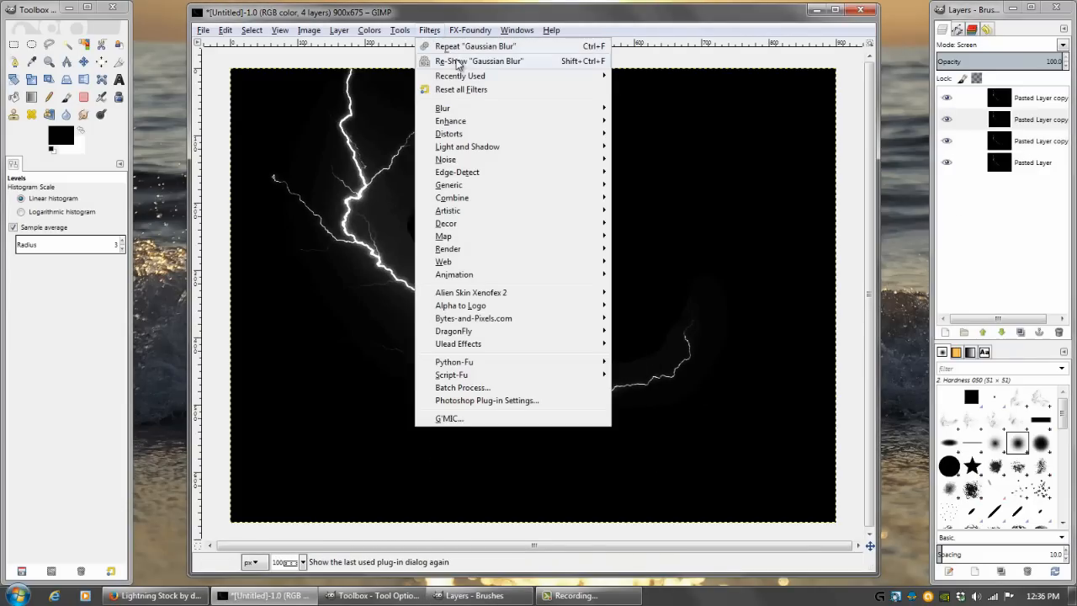
left_click(458, 61)
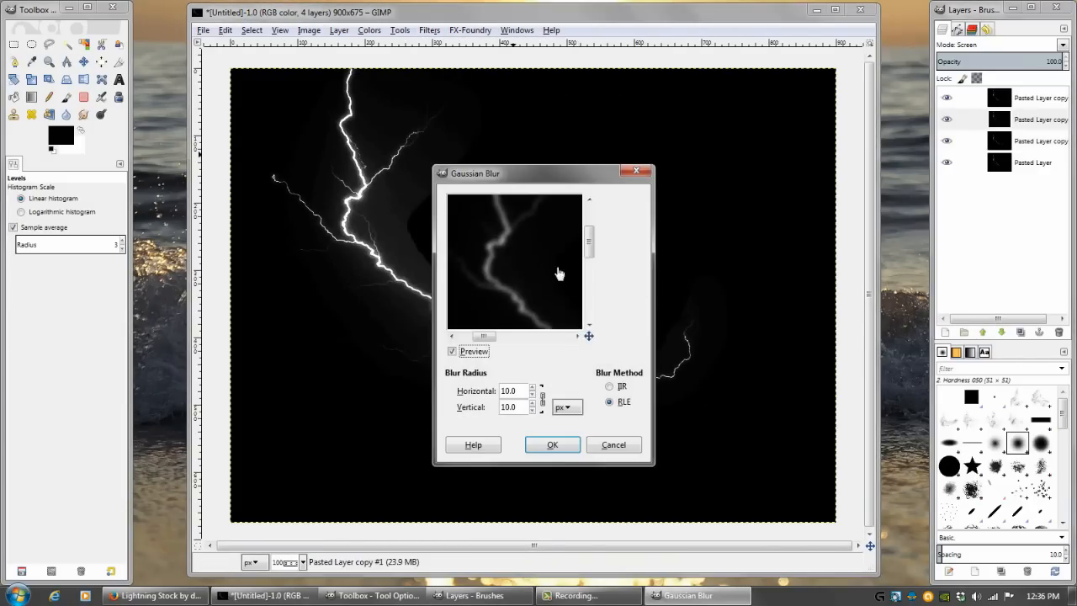
scroll(537, 392, "up", 20)
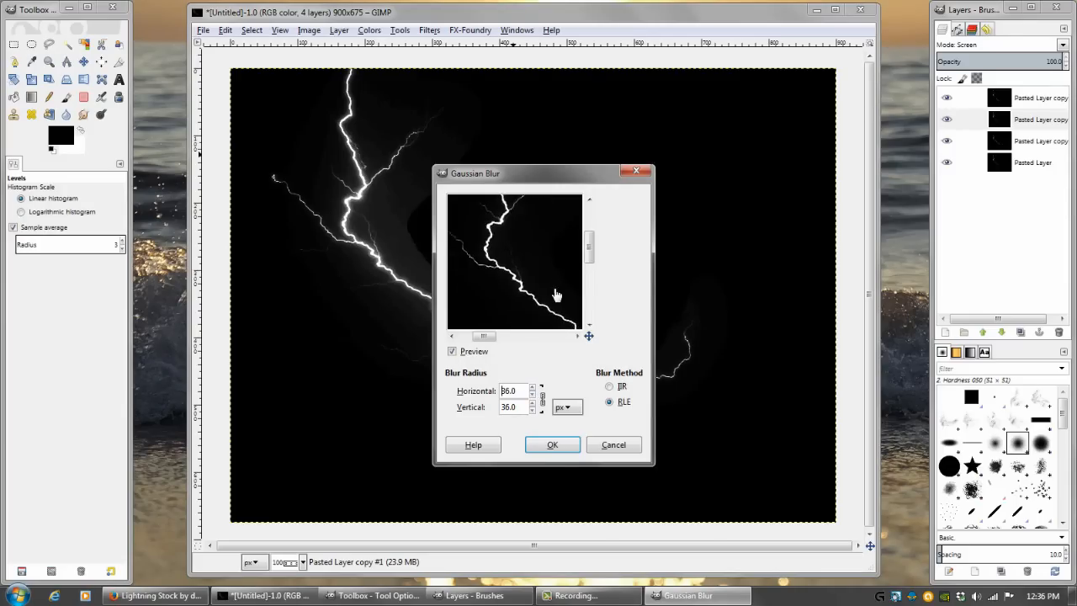
left_click(551, 444)
- Apply Gaussian Blur with a radius larger than 36 px to the topmost lightning copy and keep that layer selected
left_click(1024, 103)
left_click(454, 31)
mouse_move(429, 30)
left_click(454, 60)
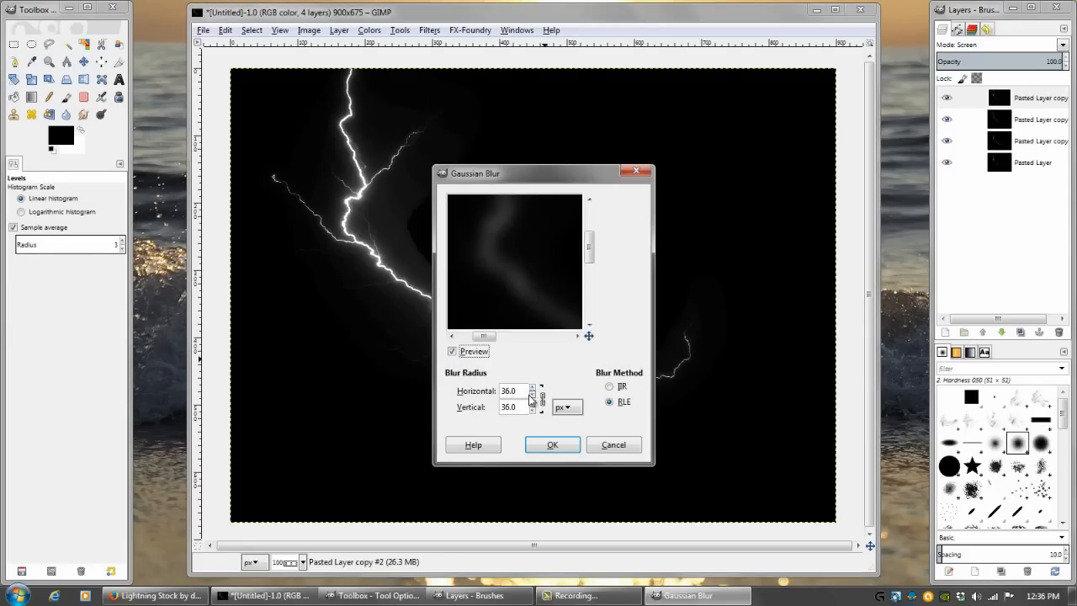
left_click(533, 387)
left_click(533, 388)
left_click(555, 446)
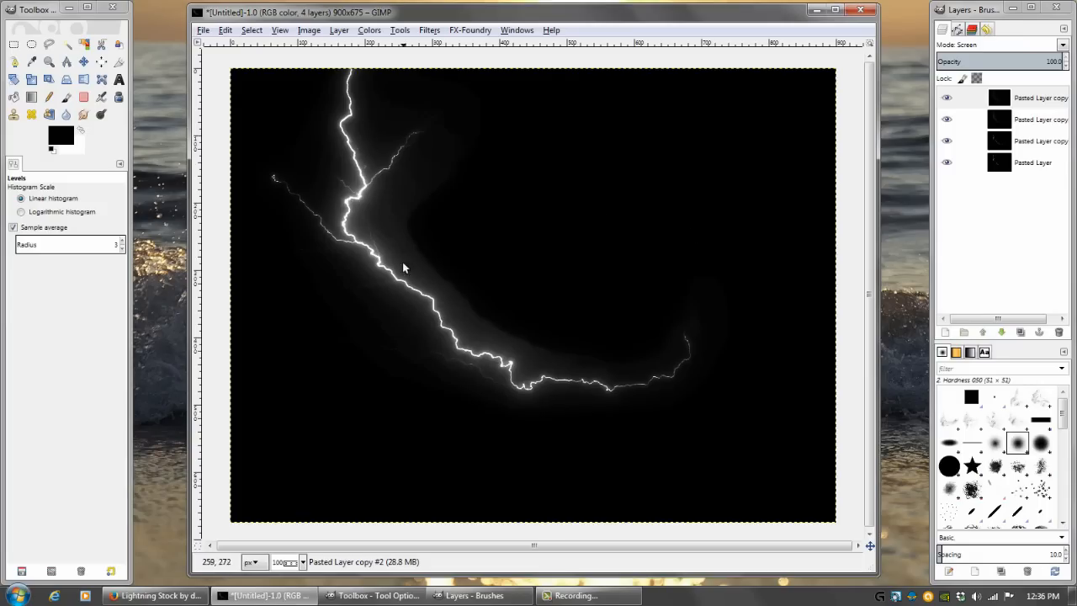
left_click(957, 99)
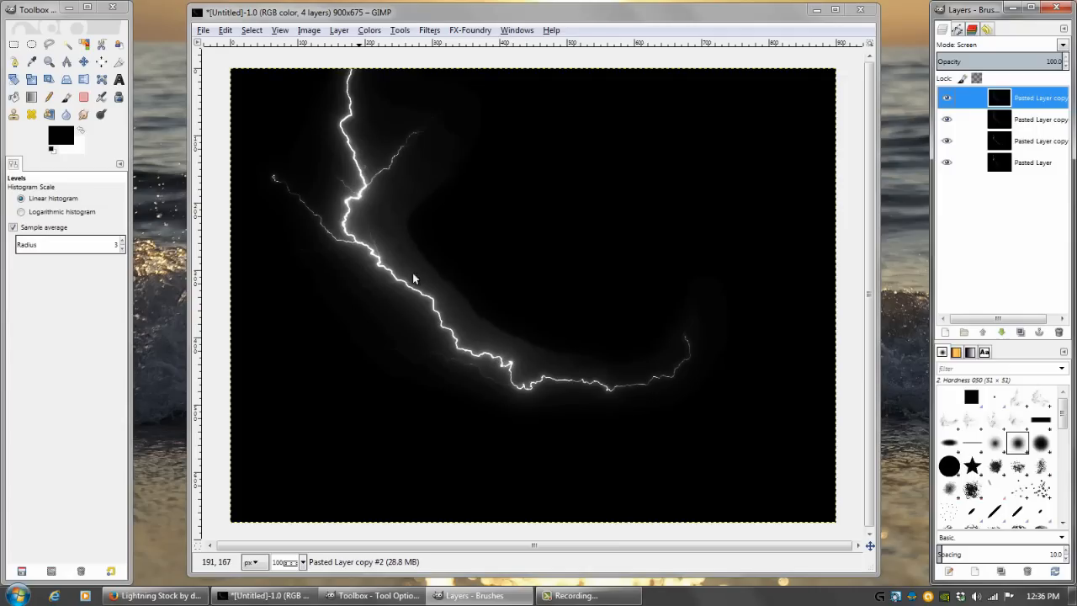
- Flatten the image and tint the lightning bluish by raising the Blue curve strongly and the Green curve slightly in Curves
right_click(947, 97)
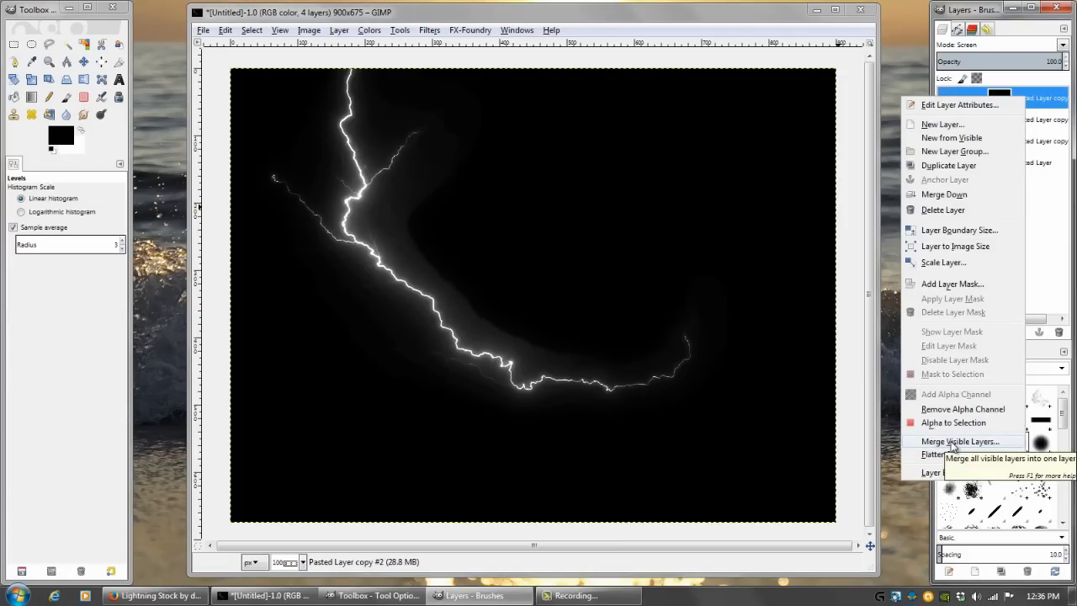
left_click(945, 453)
left_click(369, 30)
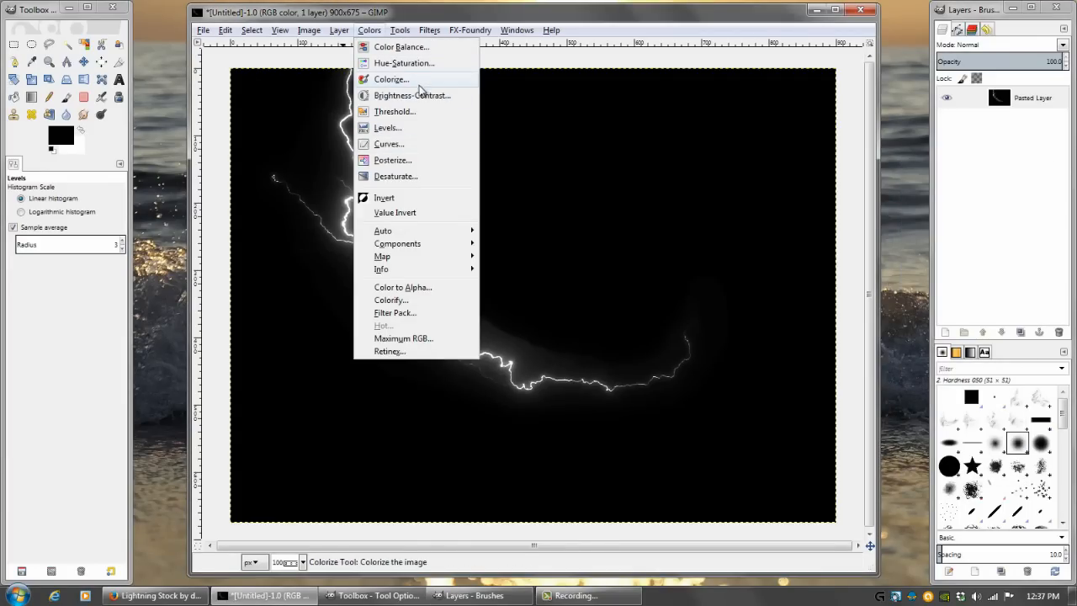
left_click(393, 143)
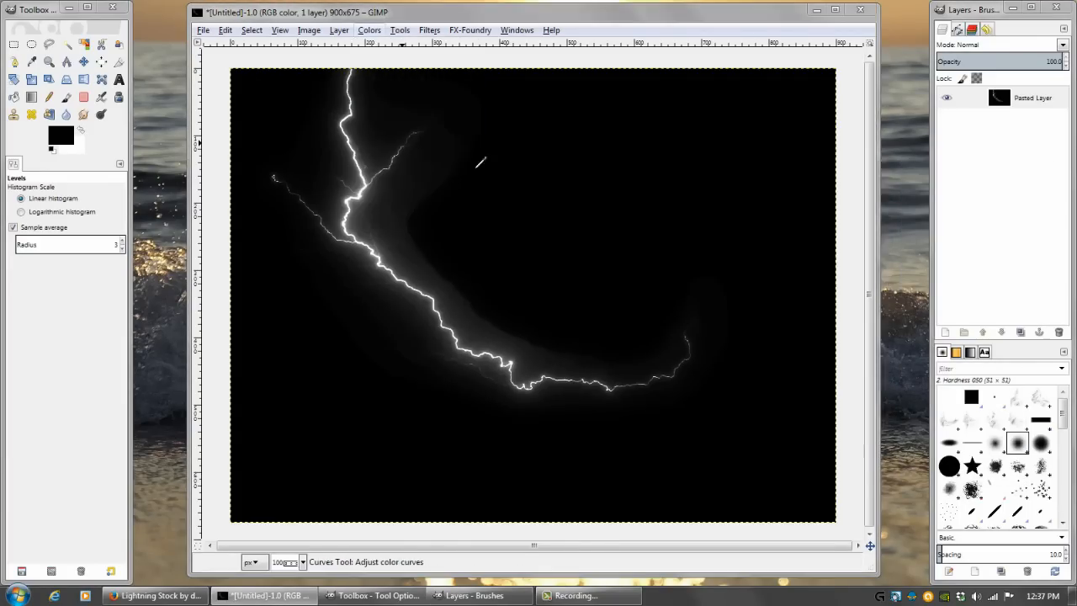
left_click(850, 172)
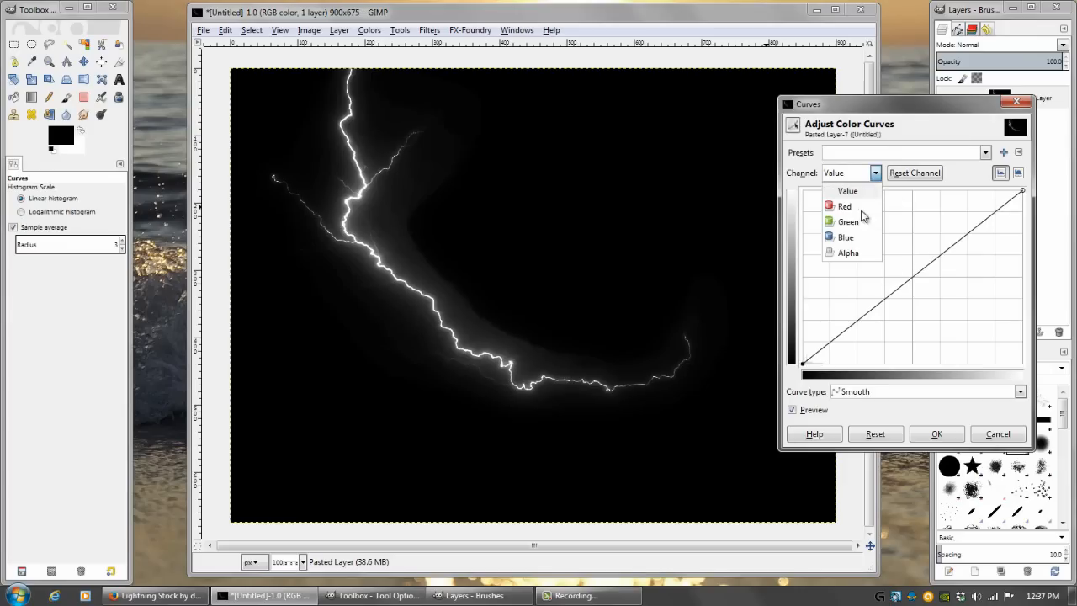
left_click(832, 243)
mouse_move(973, 223)
left_mouse_down()
mouse_move(948, 196)
mouse_move(967, 210)
left_mouse_up()
left_click(874, 173)
left_click(853, 228)
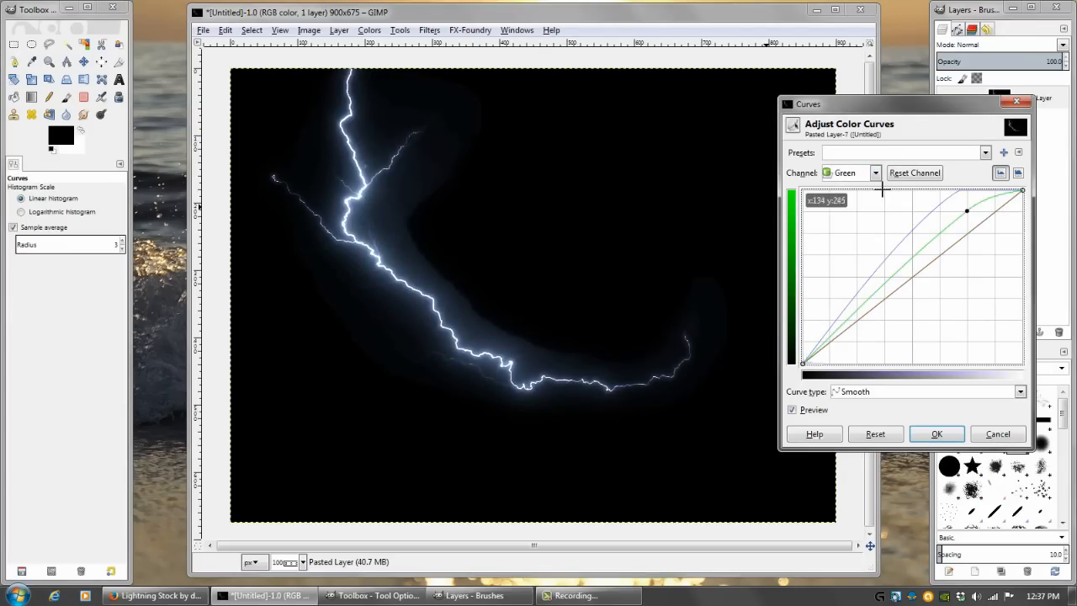
key("Return")
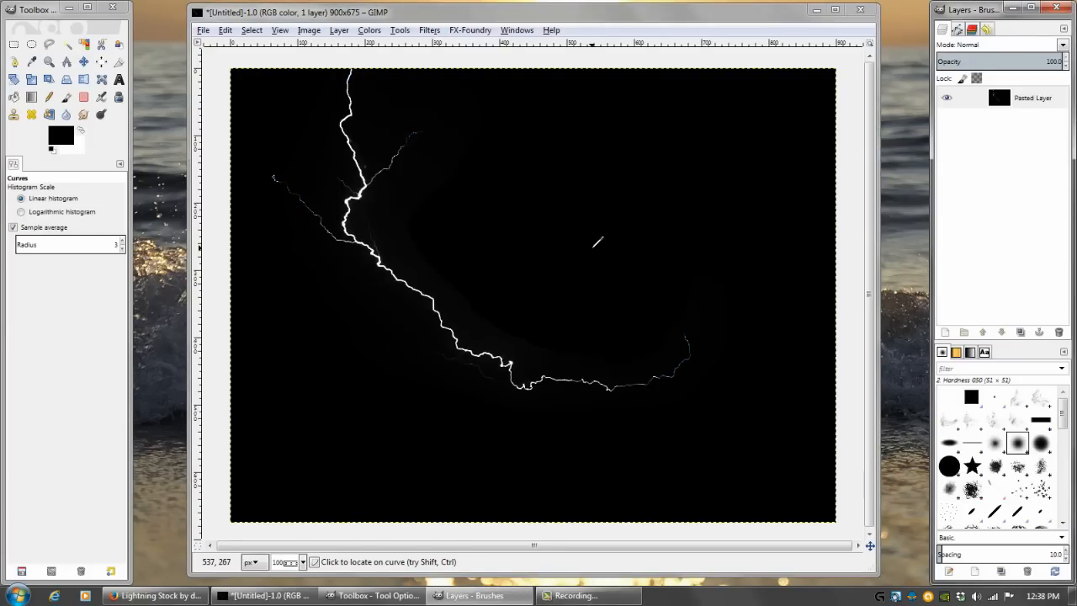
- Set up the Smudge tool with the Circle (03) brush, size 5.00 and a rate of about 96, viewing the bolt's middle at 400%
left_click(82, 117)
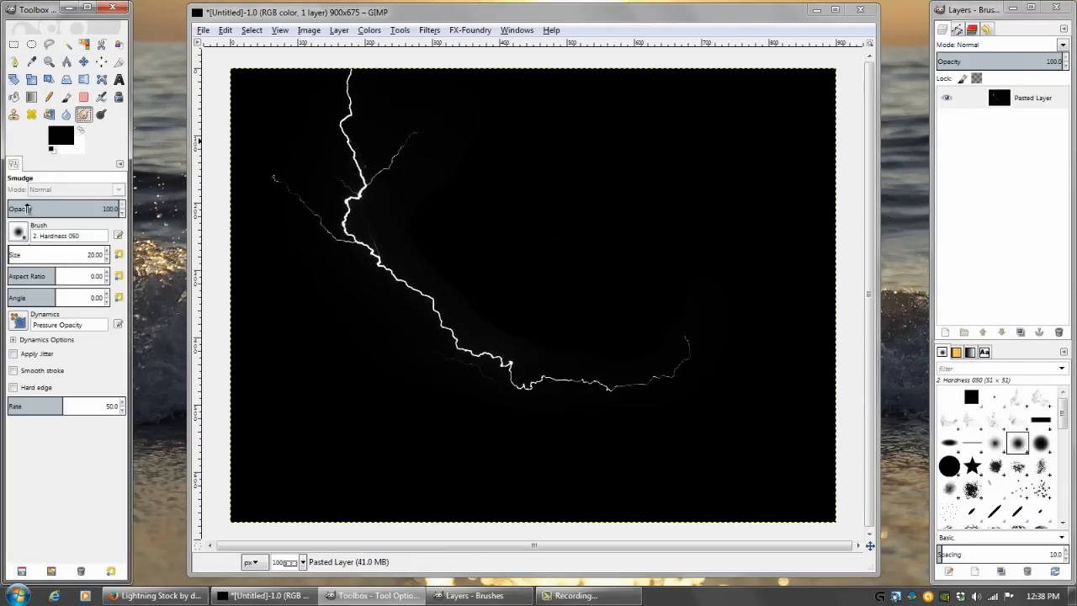
left_click(22, 233)
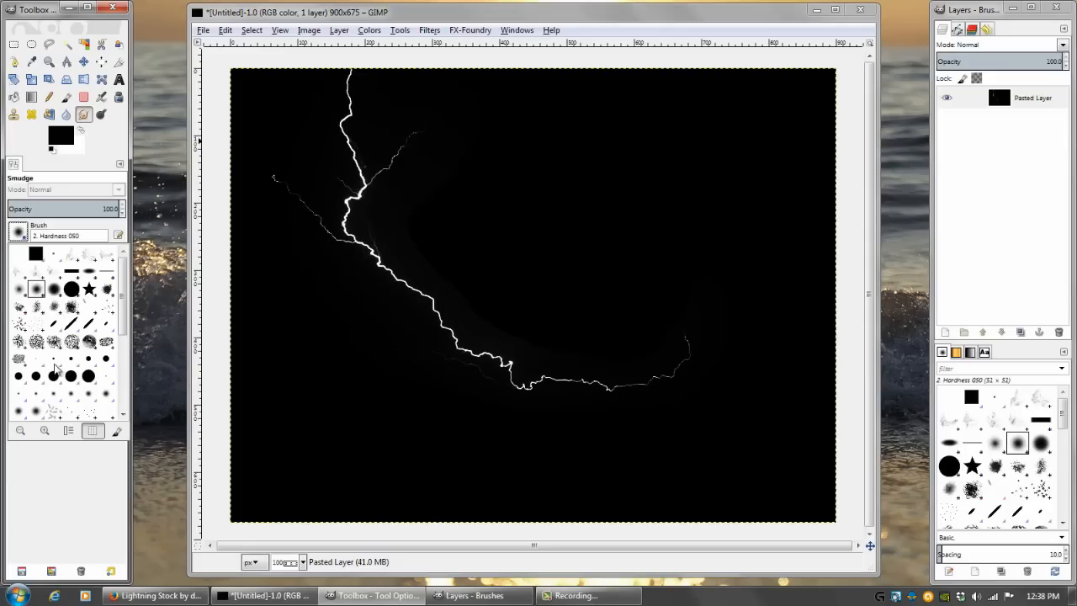
left_click(53, 360)
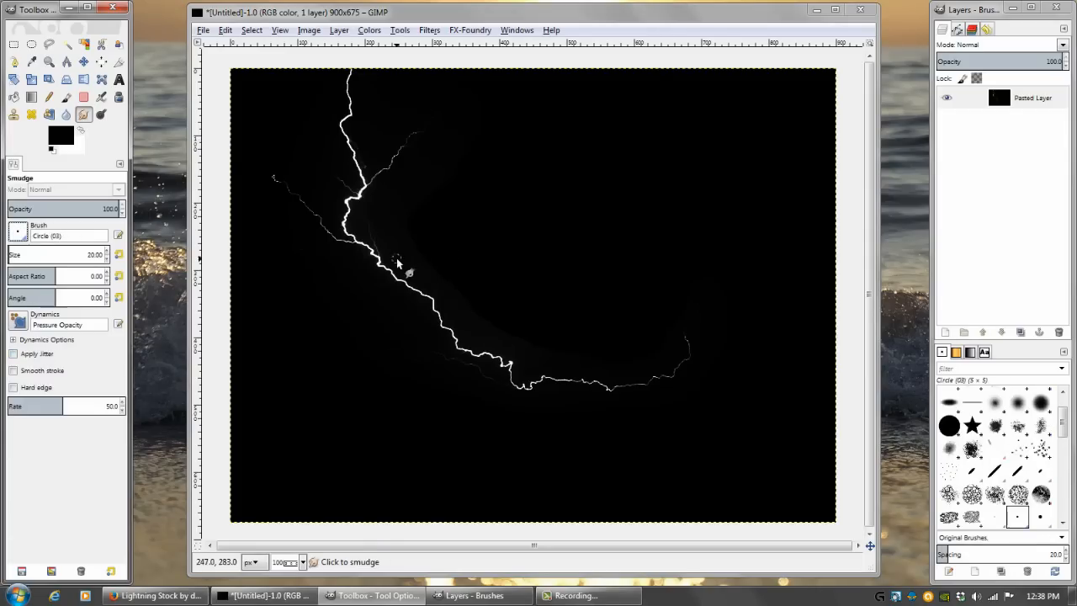
left_click(119, 256)
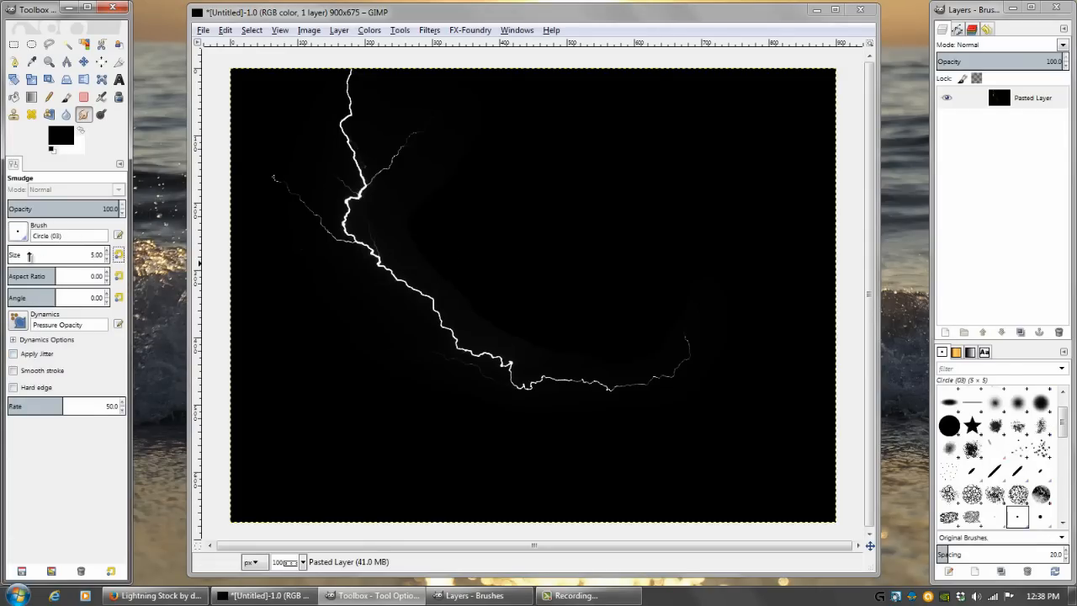
key("4")
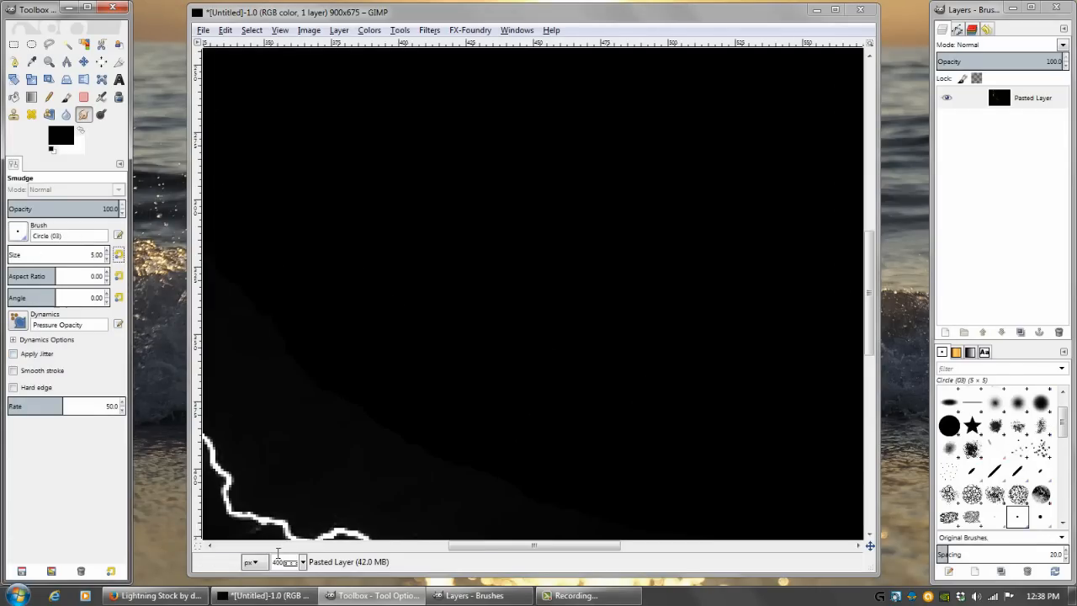
left_click_drag(410, 393, 729, 222)
left_click_drag(507, 159, 490, 284)
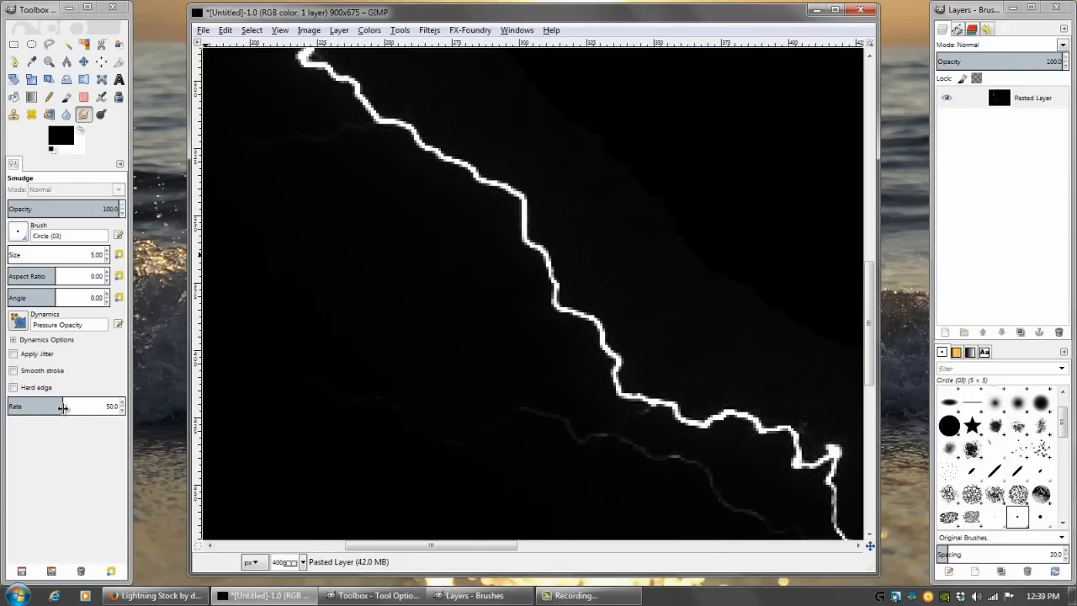
left_click_drag(63, 406, 116, 412)
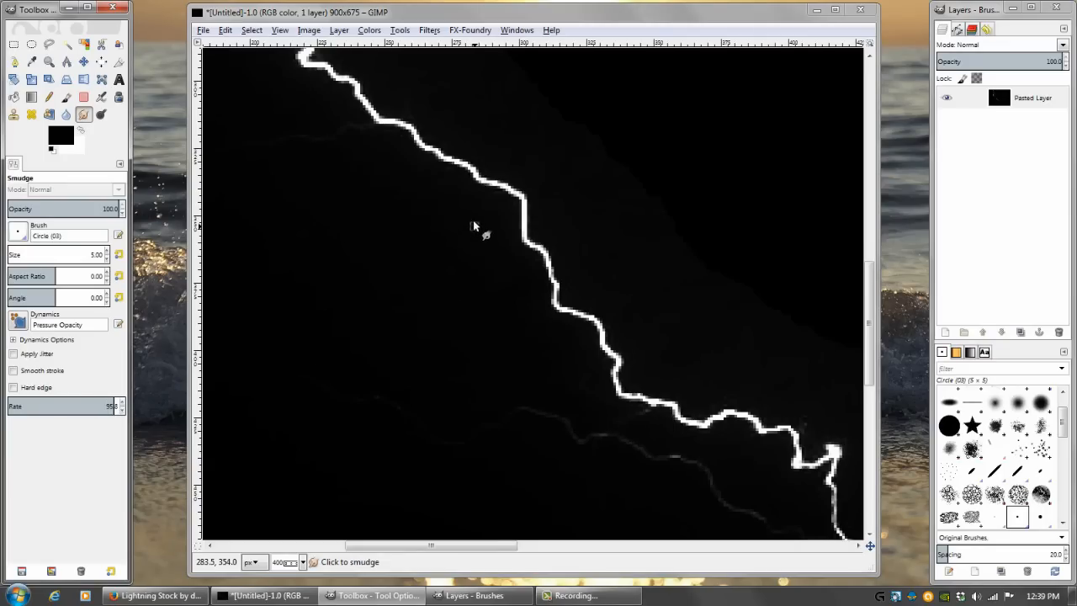
- Smudge tapering side branches out of the main bolt's middle section, raising the rate to about 98.8 for a long branch curving toward the lower right
left_click(382, 126)
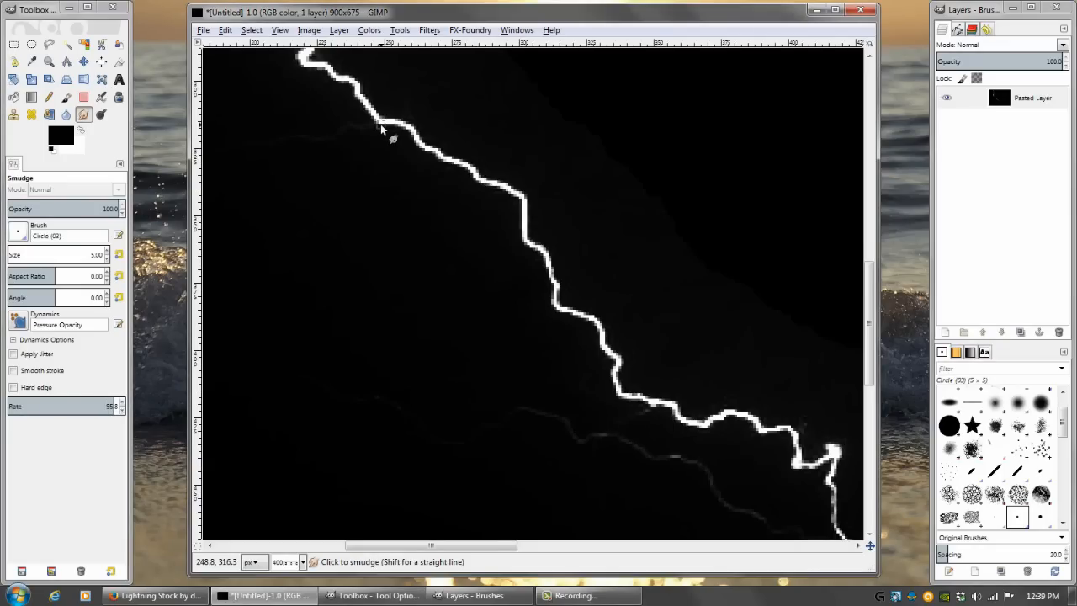
mouse_move(381, 125)
left_mouse_down()
mouse_move(392, 224)
mouse_move(389, 340)
left_mouse_up()
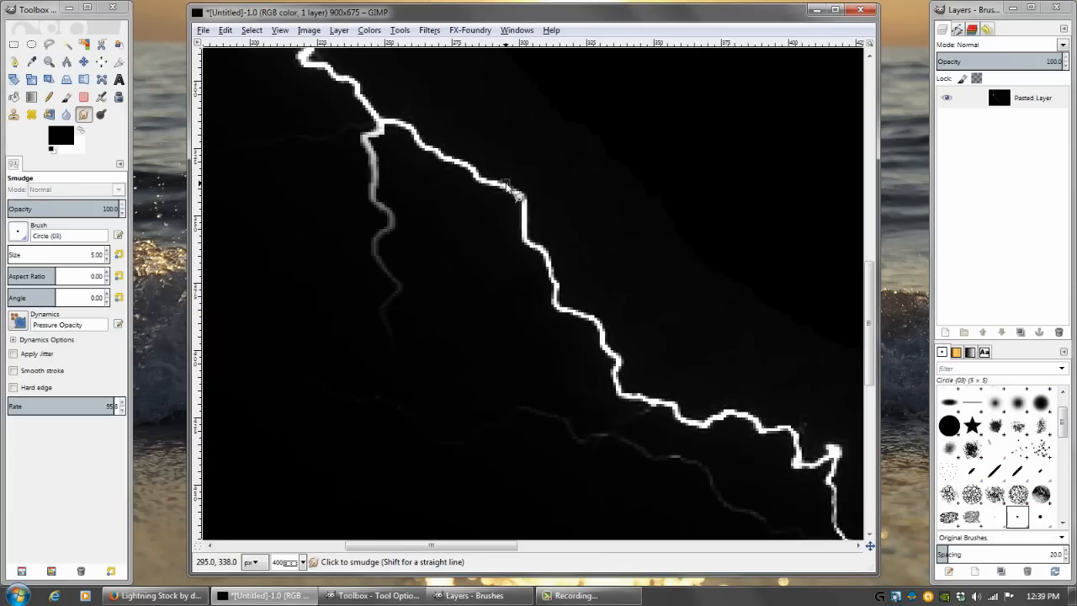
mouse_move(506, 185)
left_mouse_down()
mouse_move(591, 183)
mouse_move(734, 225)
left_mouse_up()
left_click_drag(360, 84, 551, 107)
left_click_drag(705, 155, 522, 61)
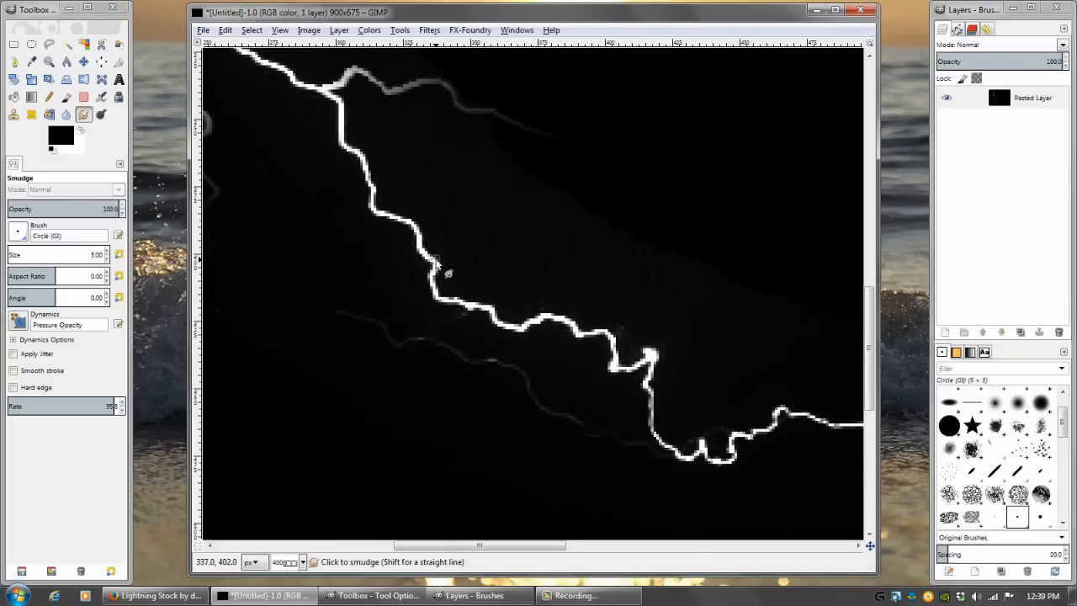
left_click_drag(435, 262, 635, 272)
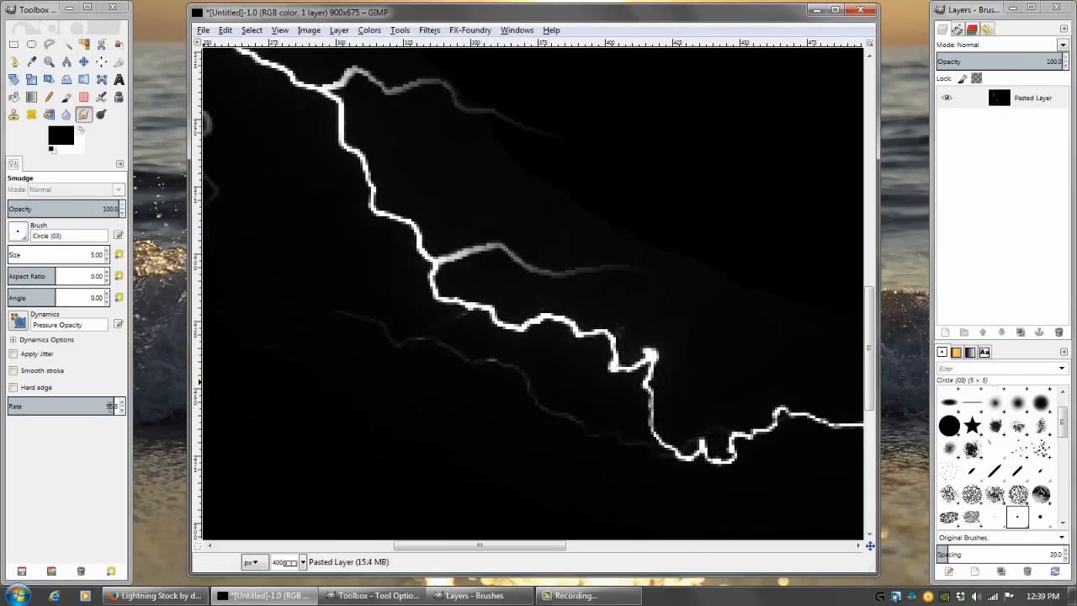
left_click_drag(91, 408, 99, 408)
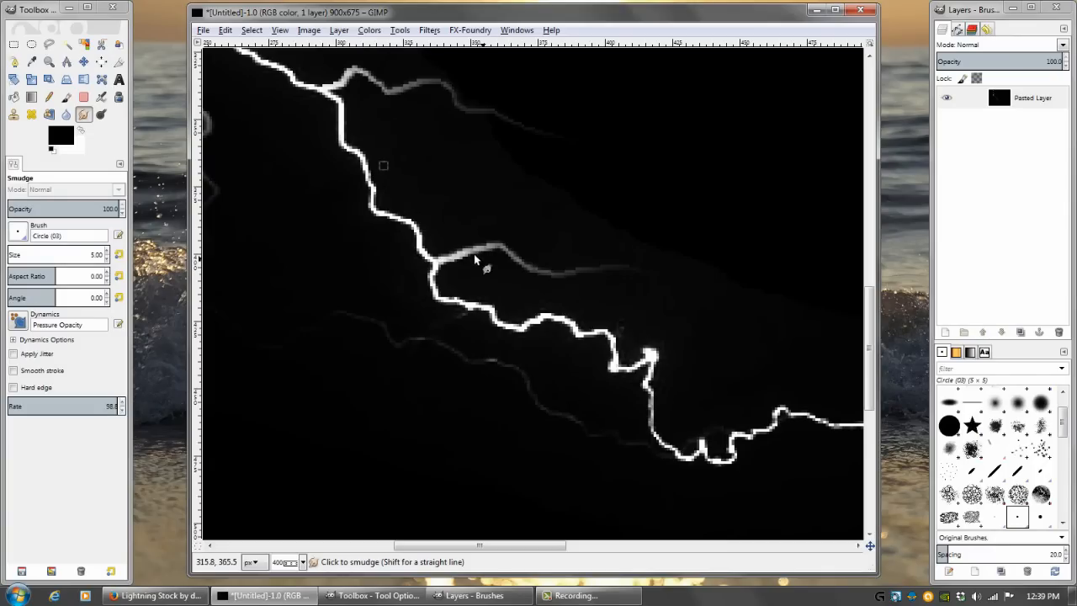
mouse_move(418, 227)
left_mouse_down()
mouse_move(470, 209)
mouse_move(580, 221)
mouse_move(640, 192)
mouse_move(736, 192)
mouse_move(772, 262)
mouse_move(851, 366)
left_mouse_up()
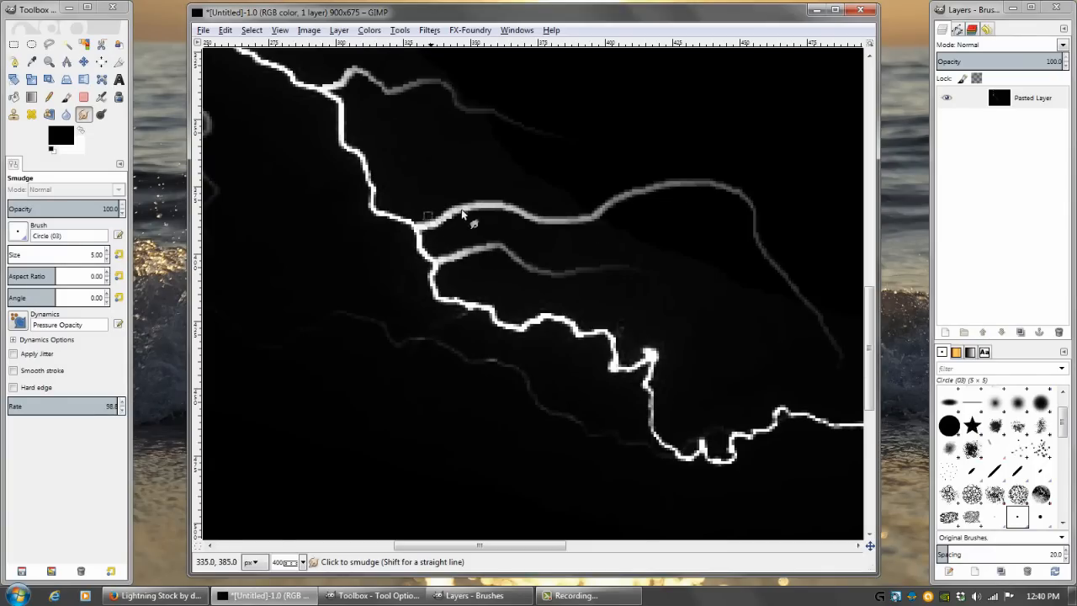
- Smudge thin offshoots from the long side branch, one upward and one downward, using the Circle (01) brush at size 3.00
left_click(18, 233)
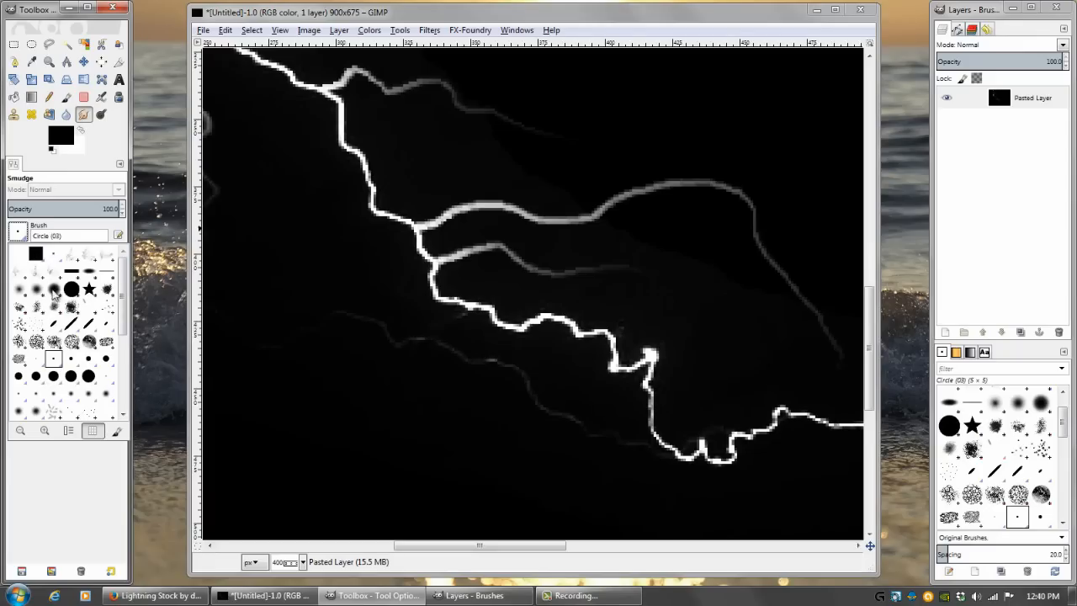
left_click(36, 359)
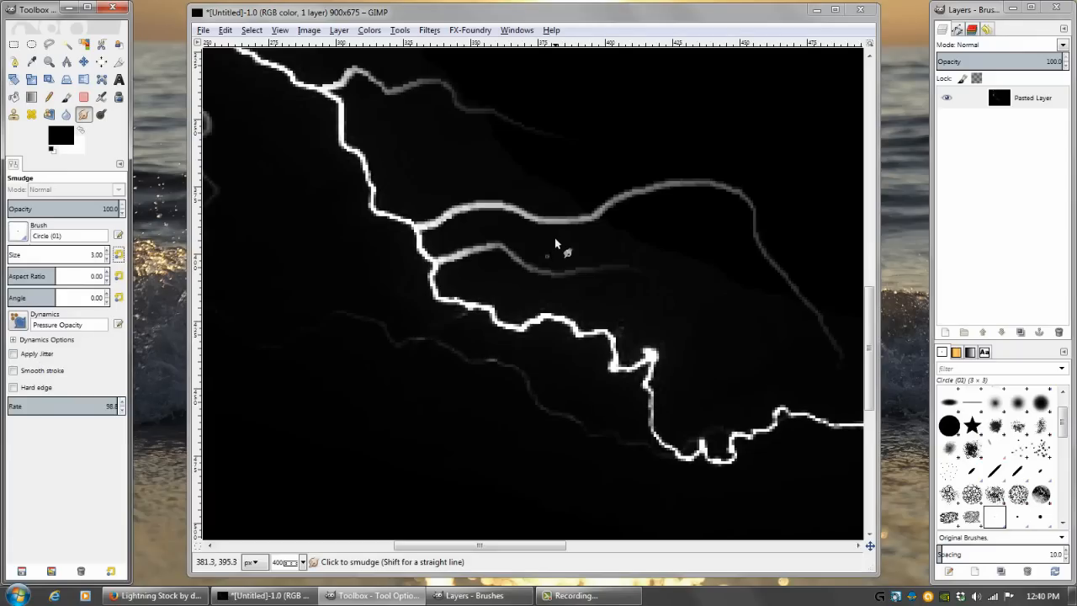
mouse_move(526, 206)
left_mouse_down()
mouse_move(638, 119)
mouse_move(853, 118)
left_mouse_up()
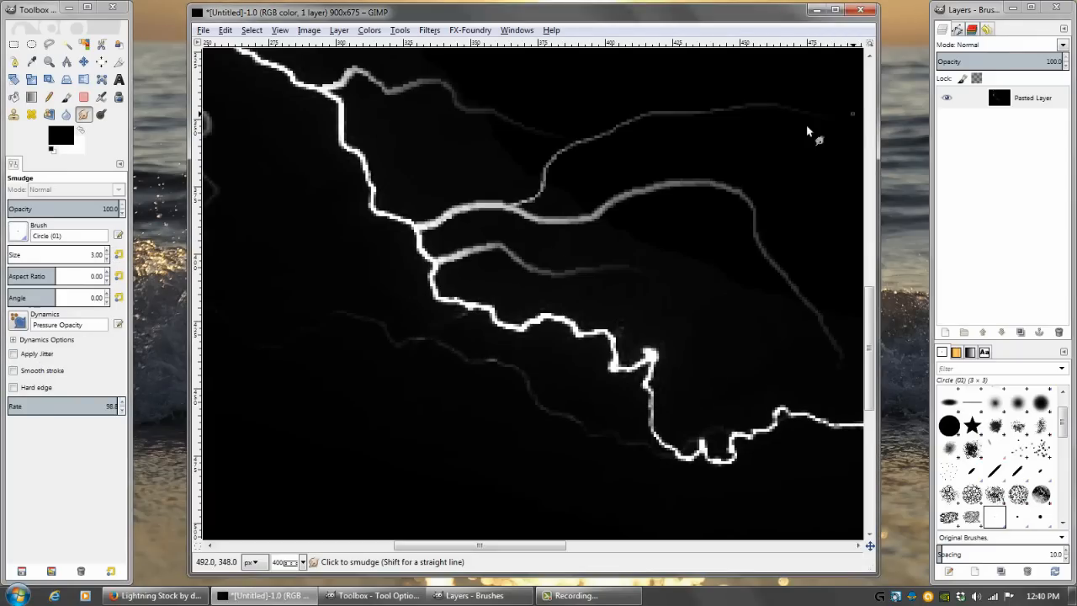
mouse_move(645, 197)
left_mouse_down()
mouse_move(729, 296)
mouse_move(764, 386)
left_mouse_up()
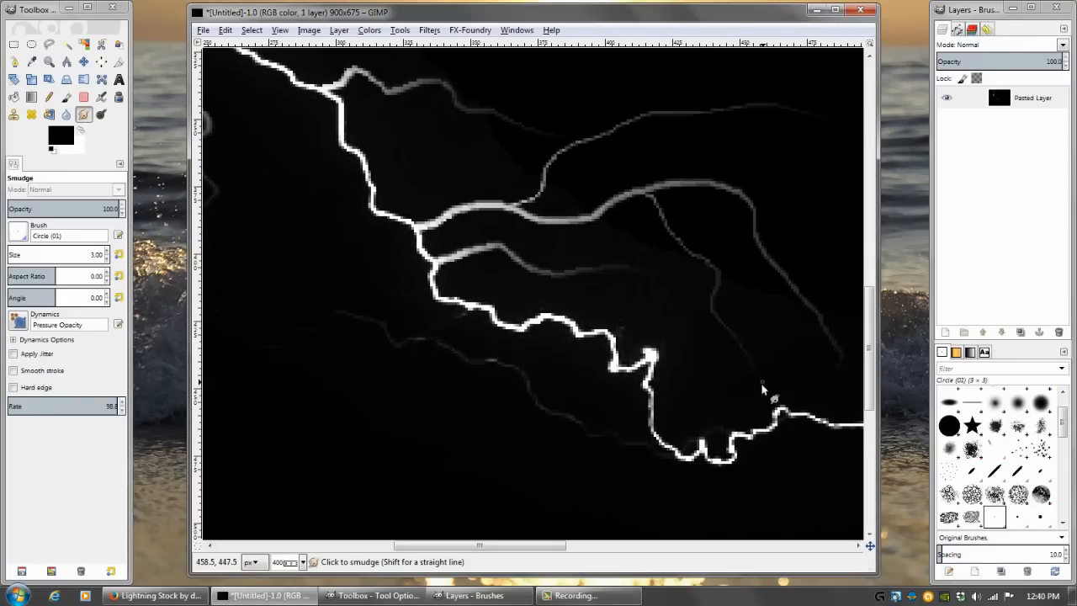
scroll(289, 561, "down", 1)
left_click_drag(348, 350, 402, 425)
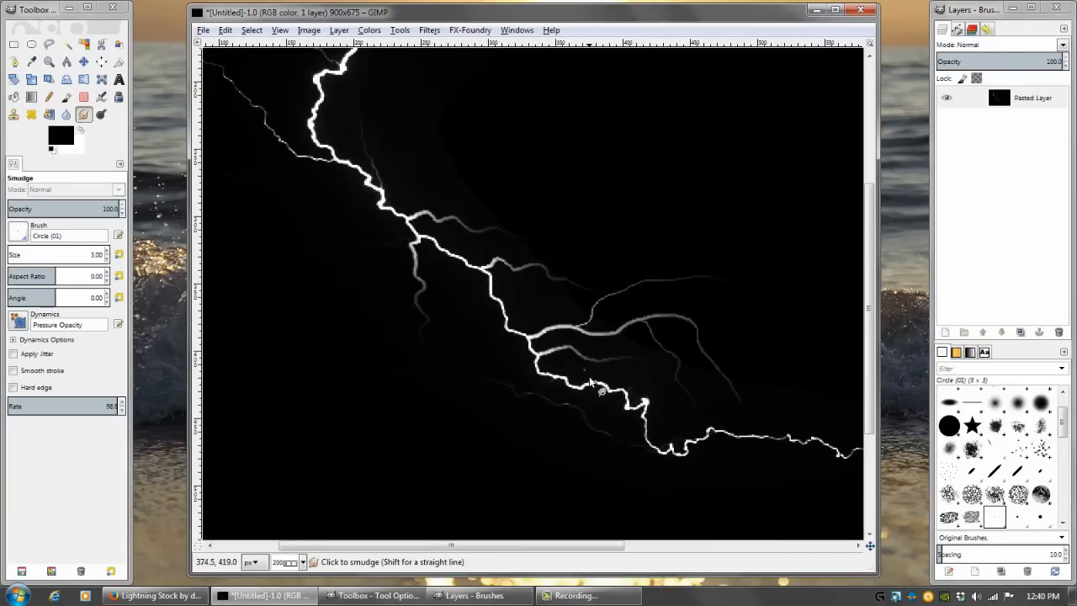
left_click_drag(505, 392, 464, 365)
scroll(373, 375, "down", 2)
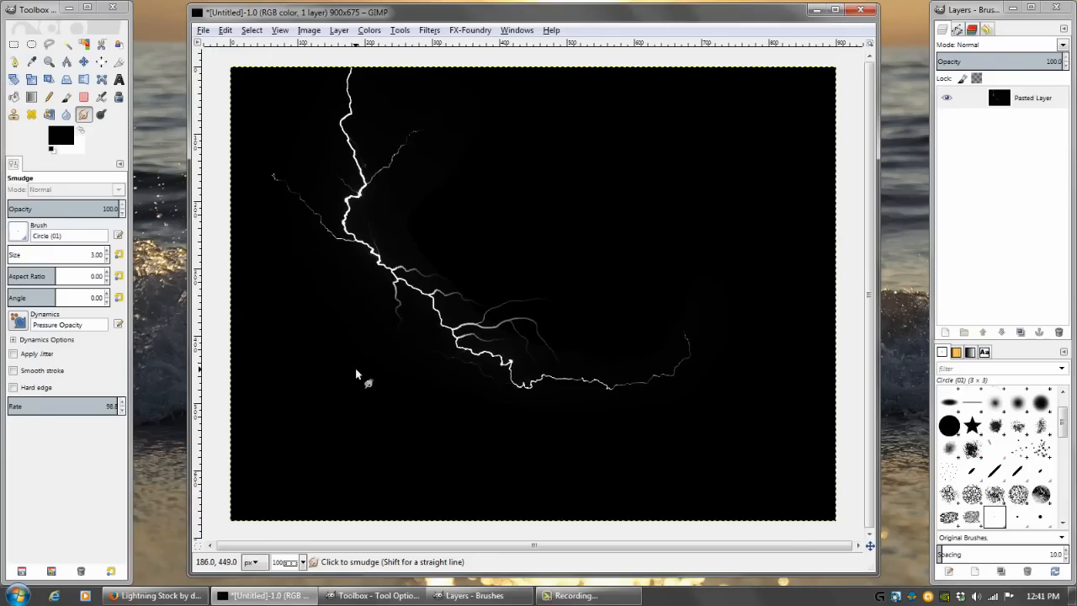
- Close the lightning image without saving and create a new 640 × 400 px image in an enlarged window
left_click(859, 10)
left_click(545, 368)
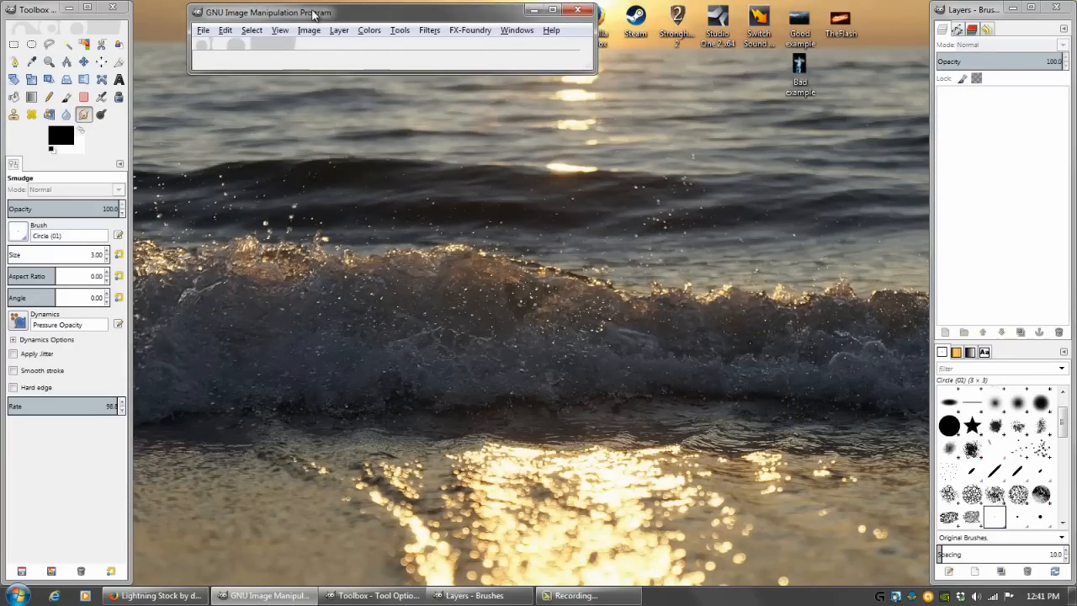
left_click(203, 29)
left_click(239, 82)
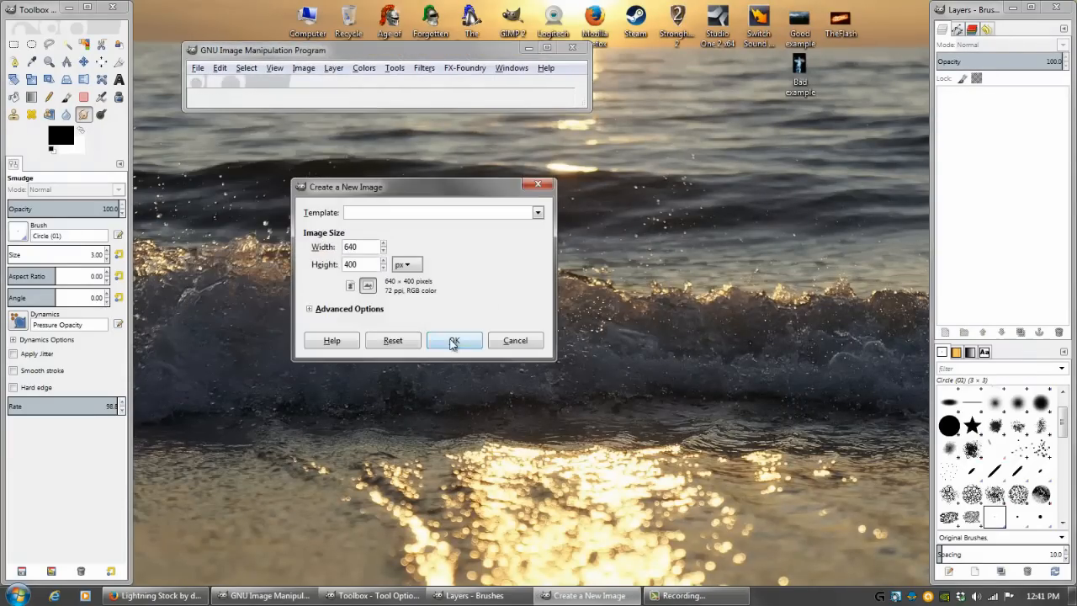
left_click(449, 339)
left_click_drag(643, 393, 906, 560)
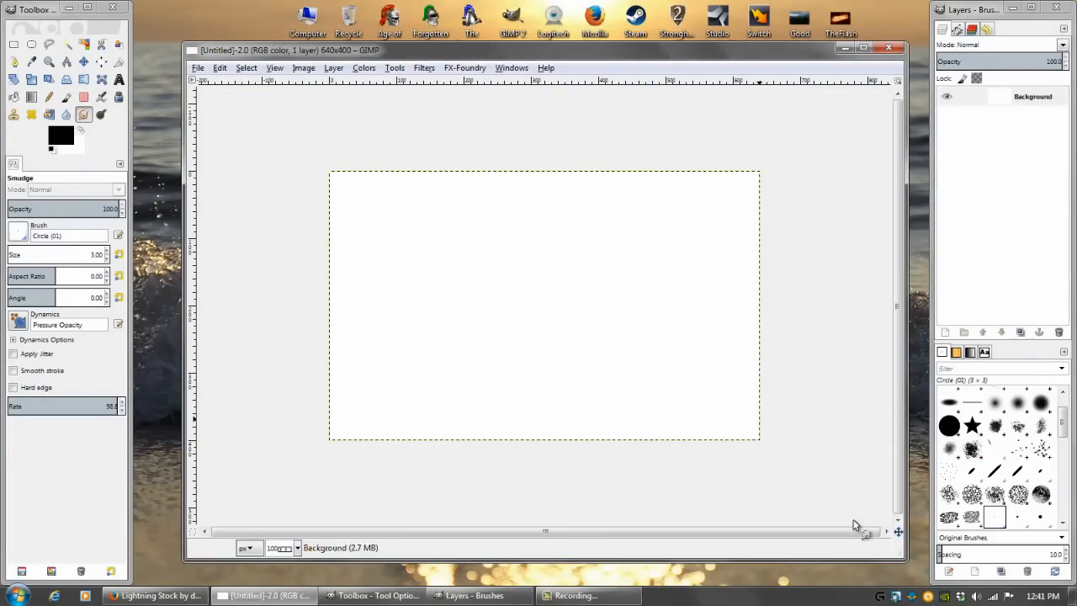
left_click_drag(386, 52, 368, 47)
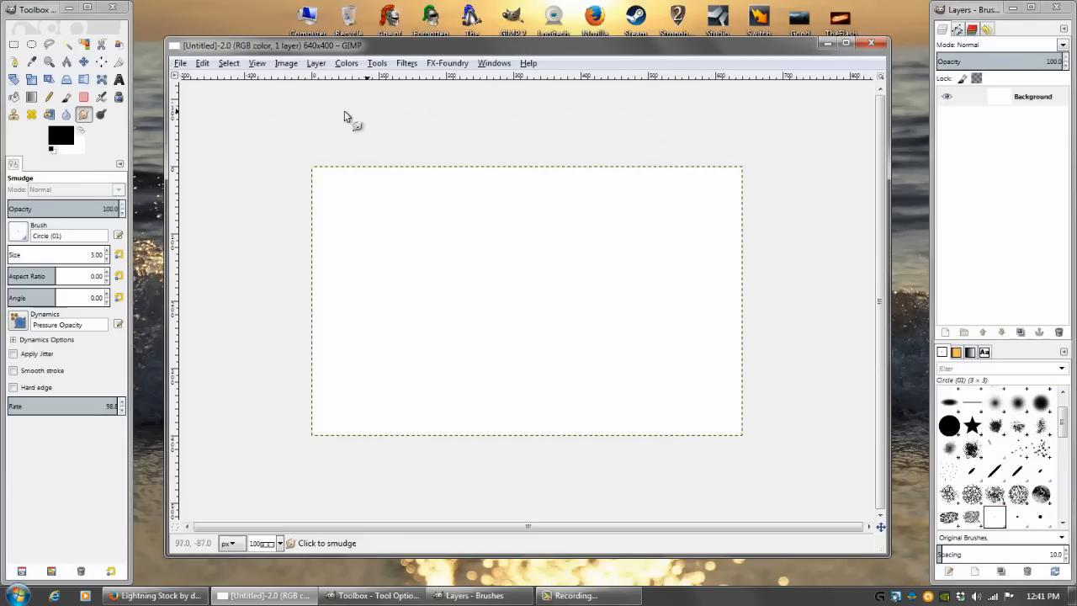
- Fill the background with a linear black-to-white gradient running from the canvas's upper edge to its lower edge
left_click(32, 99)
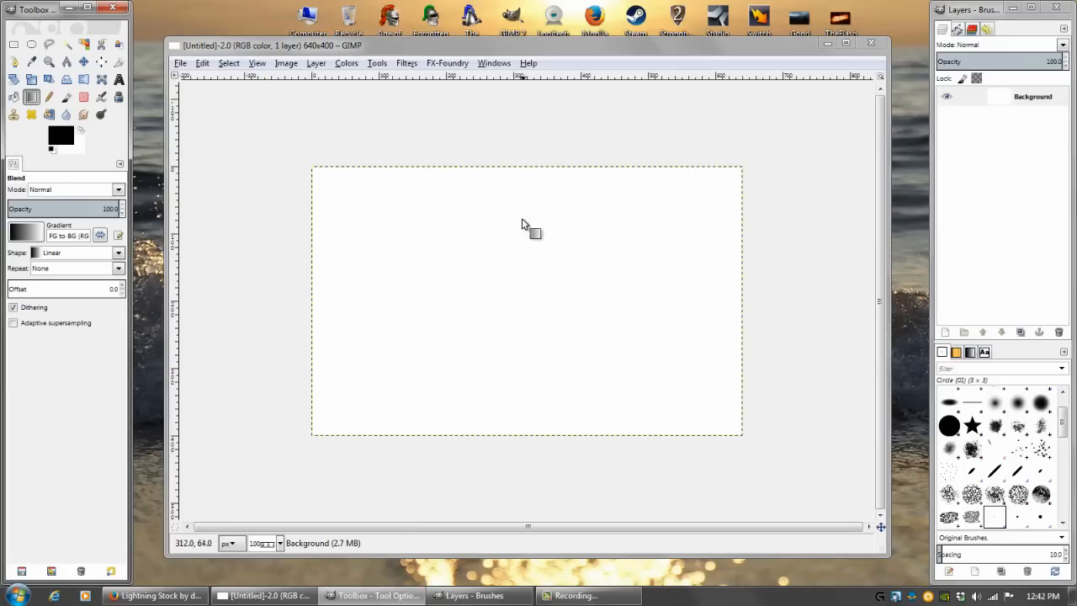
left_click_drag(514, 165, 513, 433)
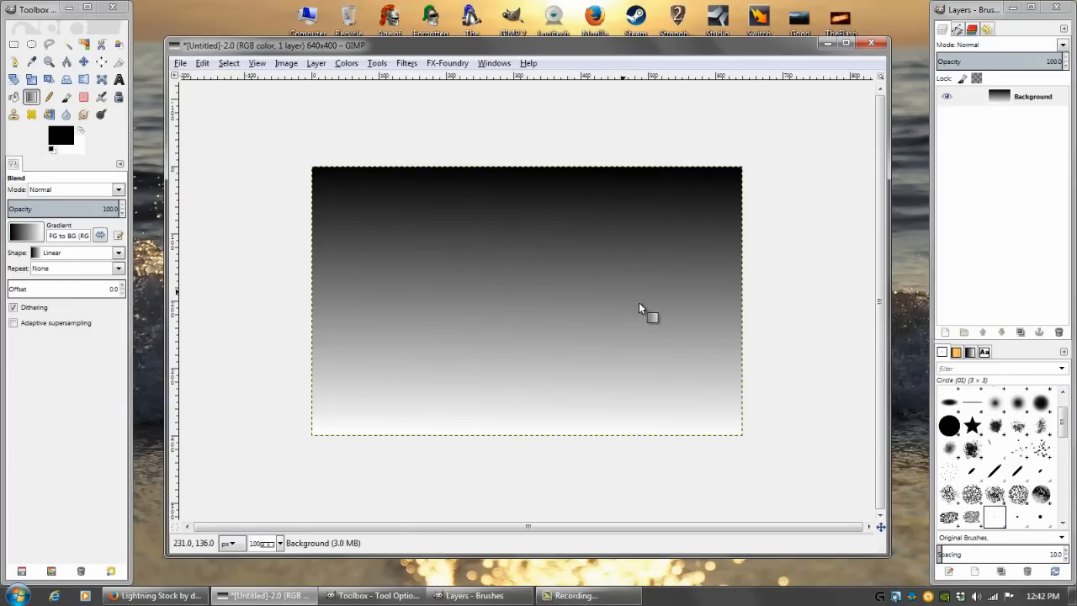
- Start a Difference Clouds render over the gradient with a randomized seed and a detail of 11
left_click(402, 64)
mouse_move(578, 289)
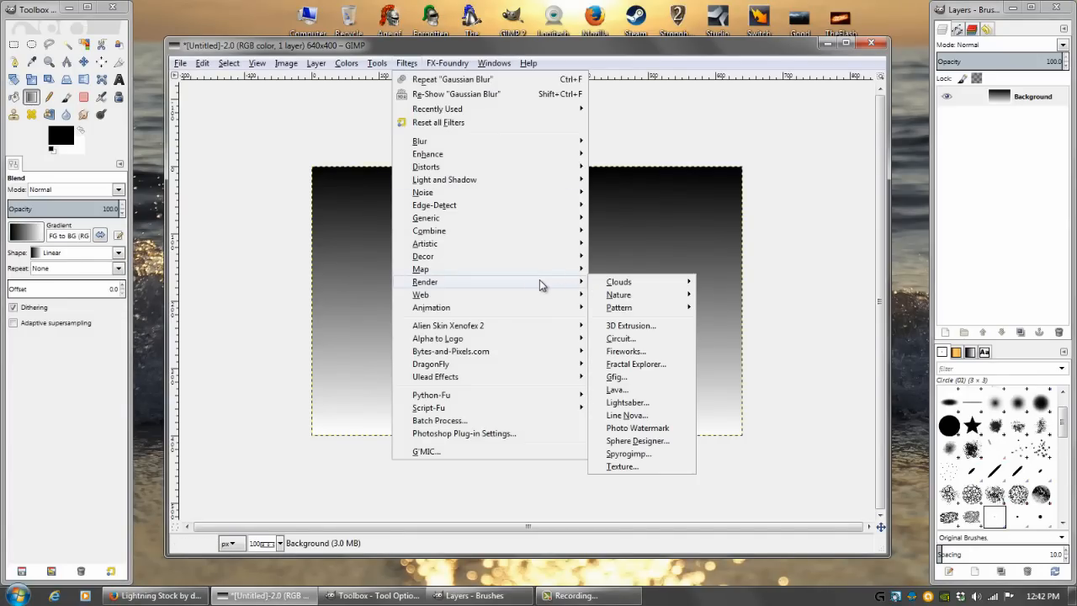
mouse_move(658, 282)
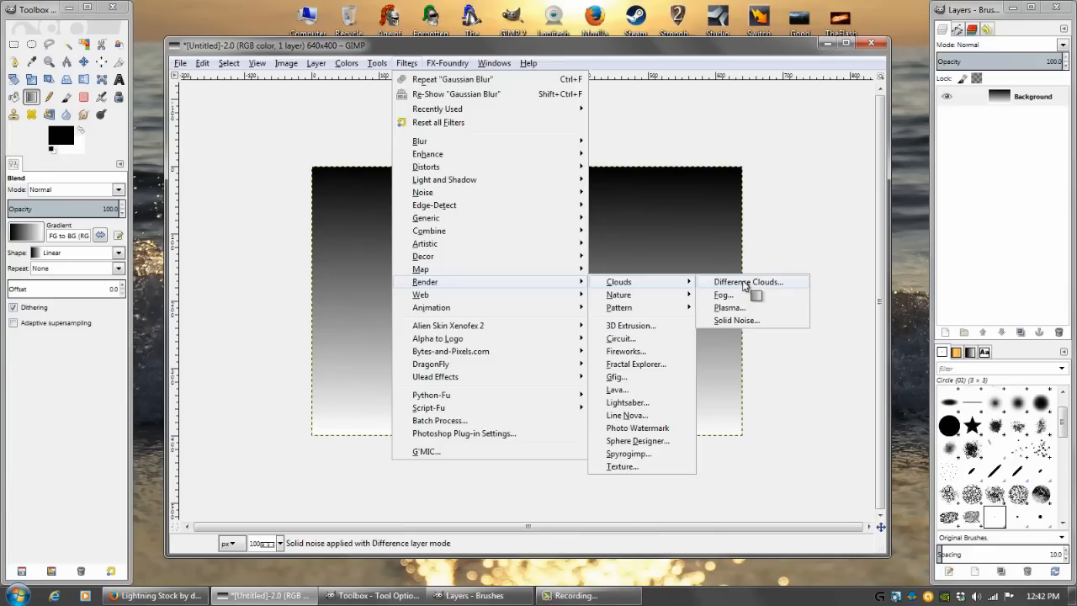
left_click(744, 282)
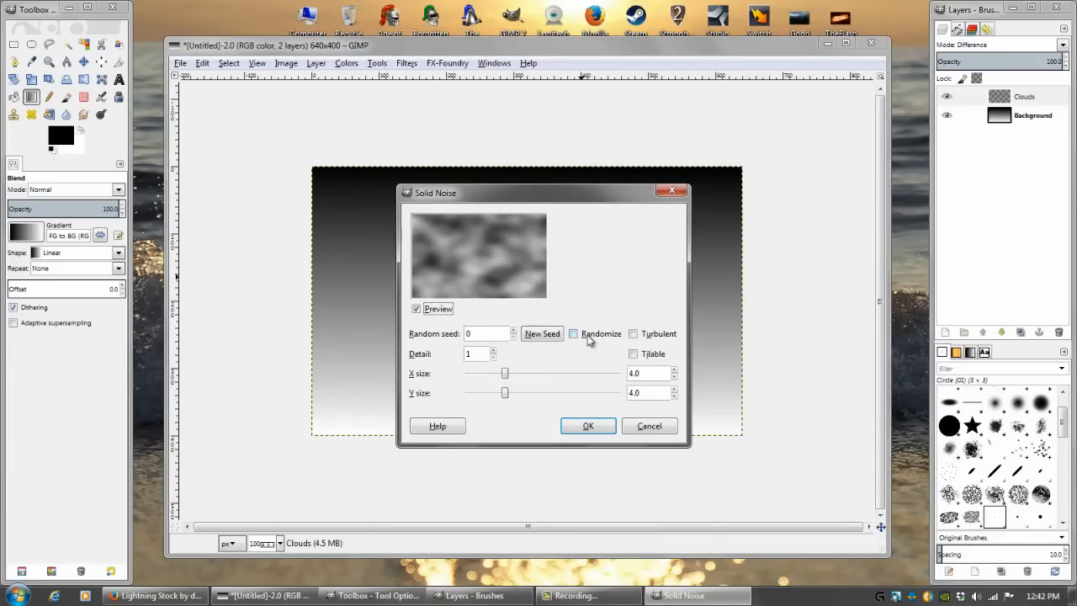
left_click(598, 334)
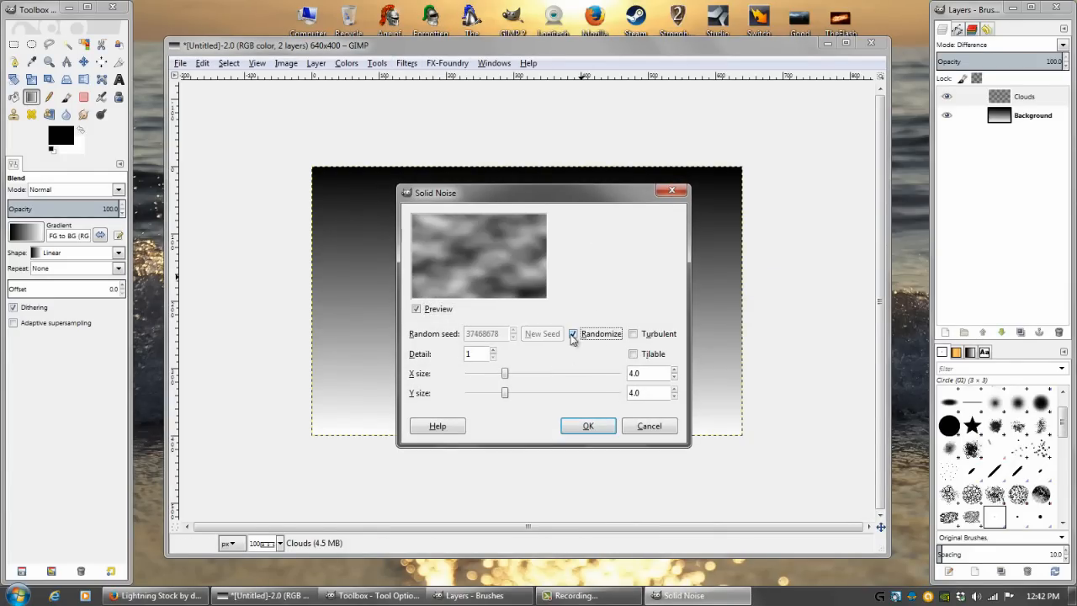
left_click(493, 350)
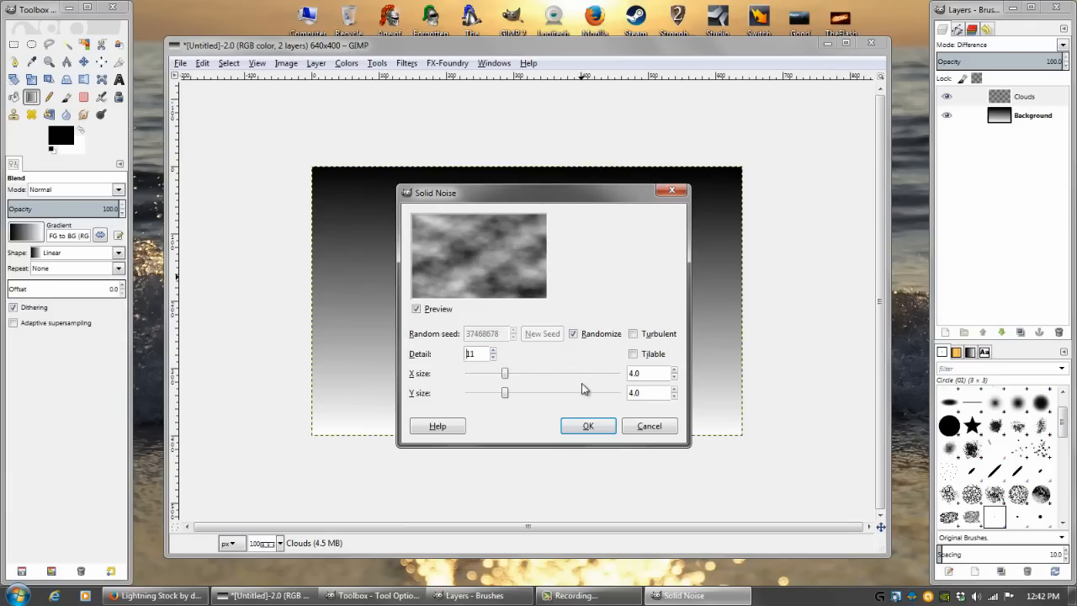
- Set the noise X size to 7.0 and Y size to 4.0, and render the clouds
left_click_drag(564, 200, 828, 169)
left_click(869, 344)
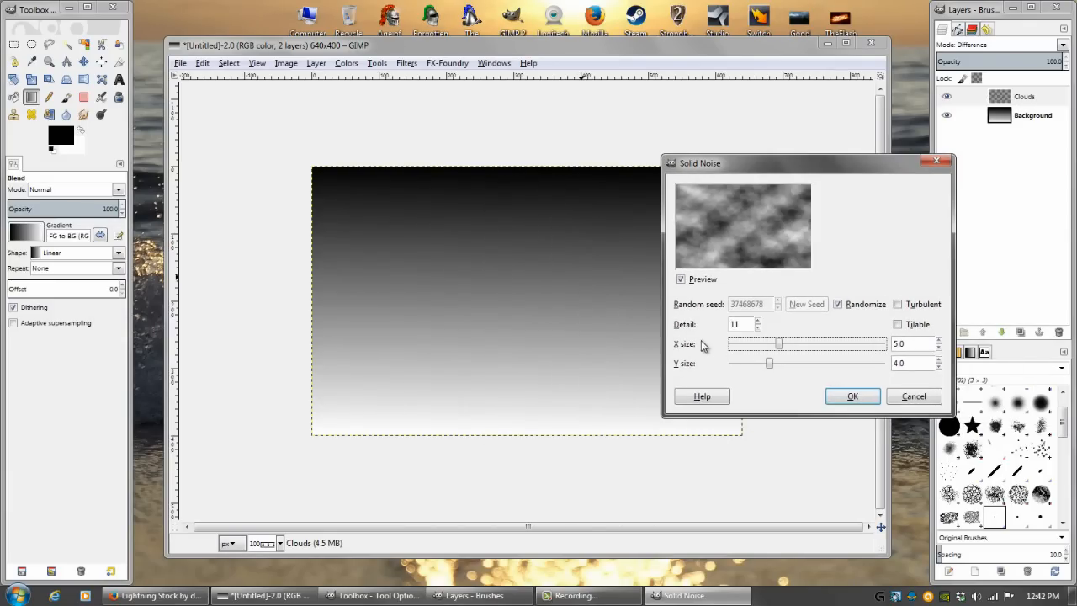
left_click(855, 363)
left_click(871, 344)
left_click(872, 344)
left_click(743, 364)
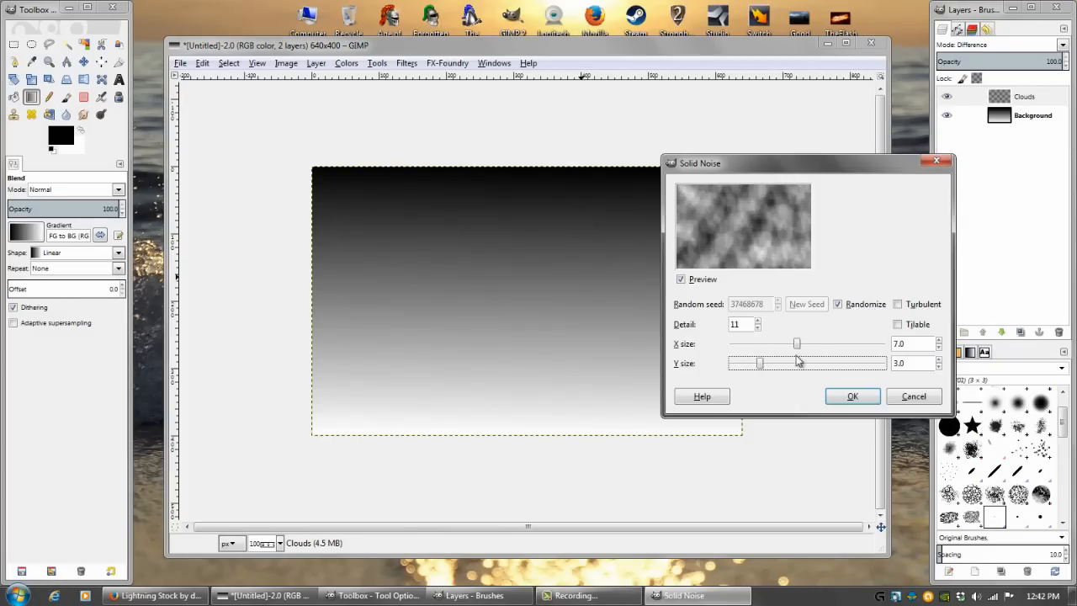
left_click_drag(805, 167, 760, 162)
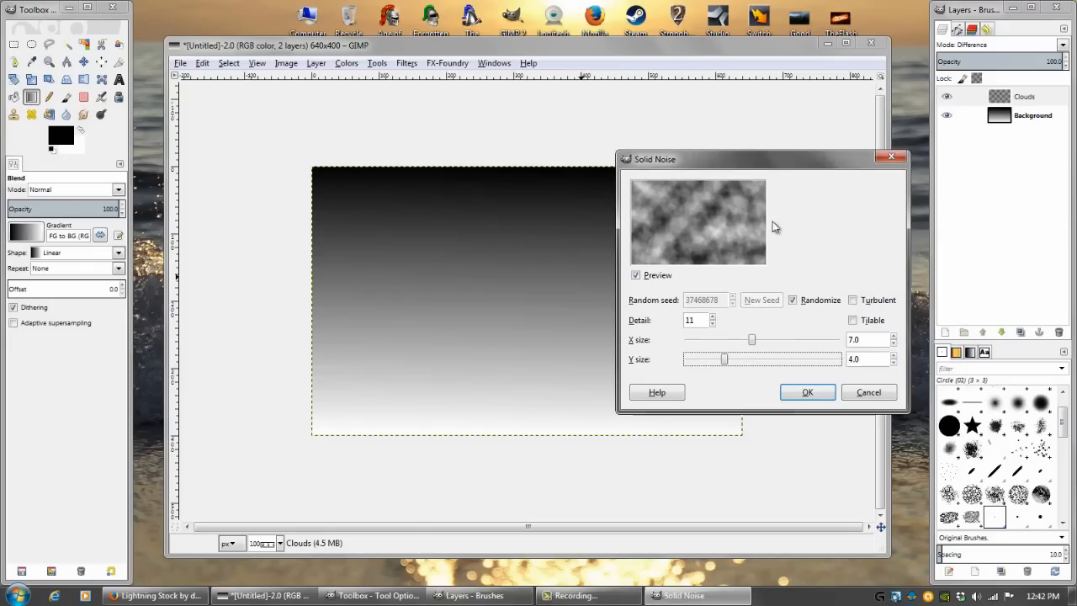
left_click(809, 391)
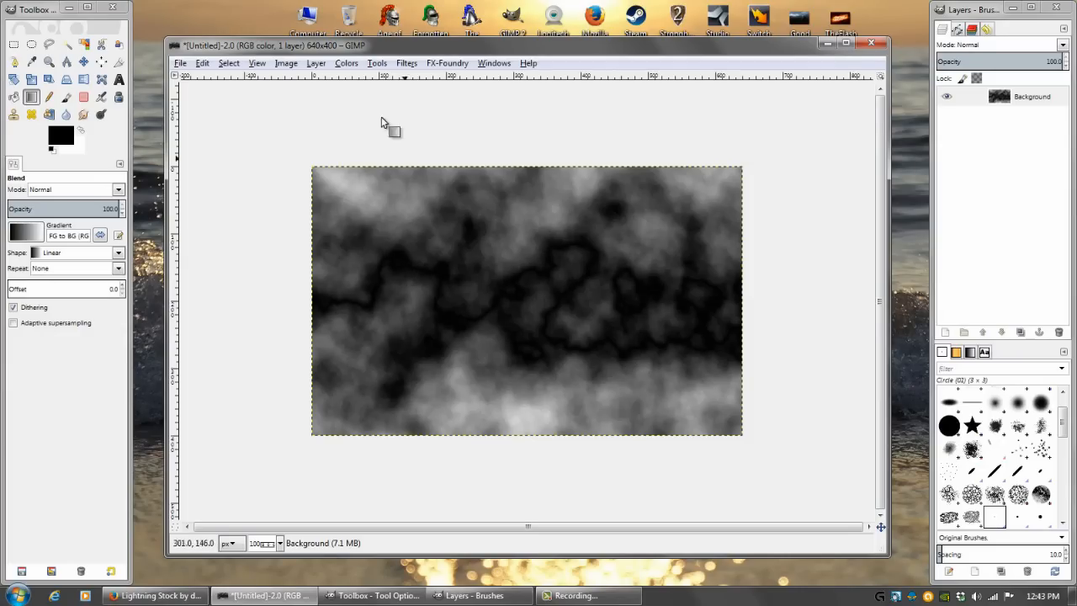
- Invert the cloud image's colors and raise the black input level in Levels until only thin bright filaments remain on black
left_click(348, 63)
left_click(376, 236)
left_click(346, 63)
left_click(357, 156)
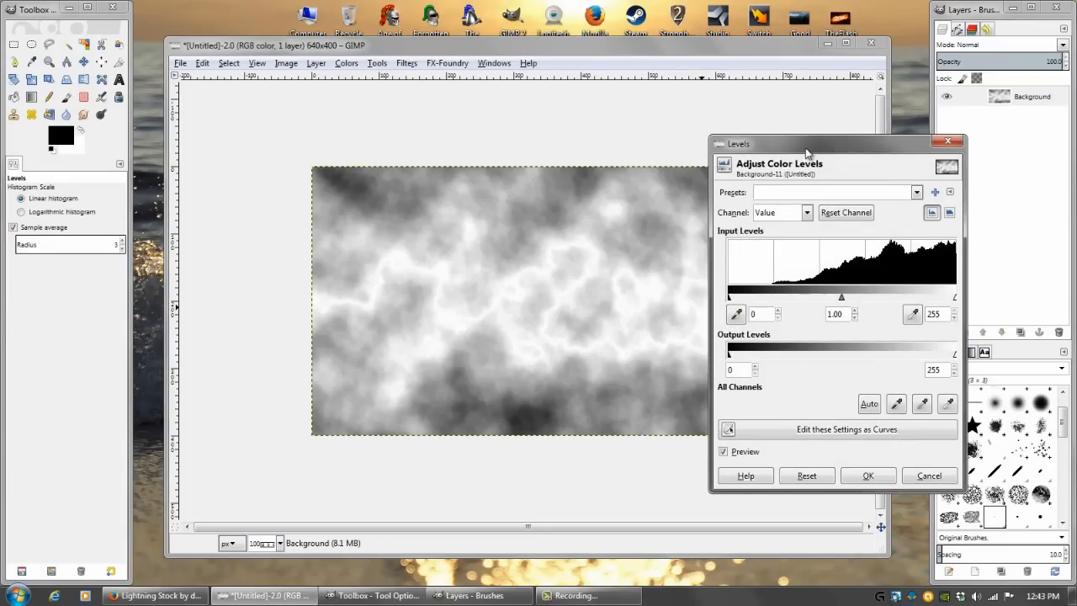
left_click_drag(805, 149, 672, 125)
left_click_drag(598, 273, 810, 280)
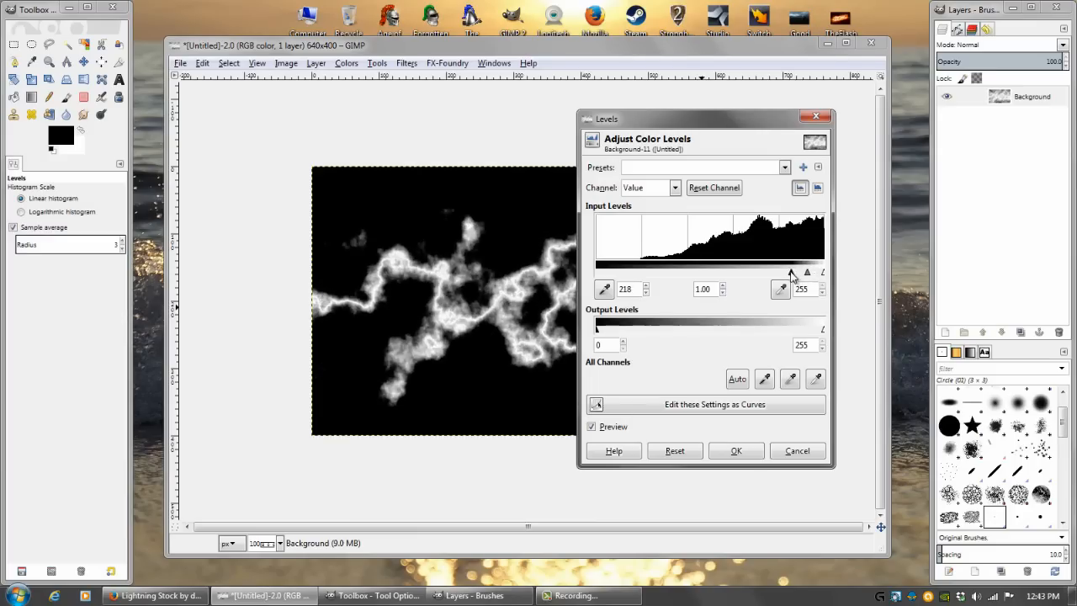
left_click(736, 451)
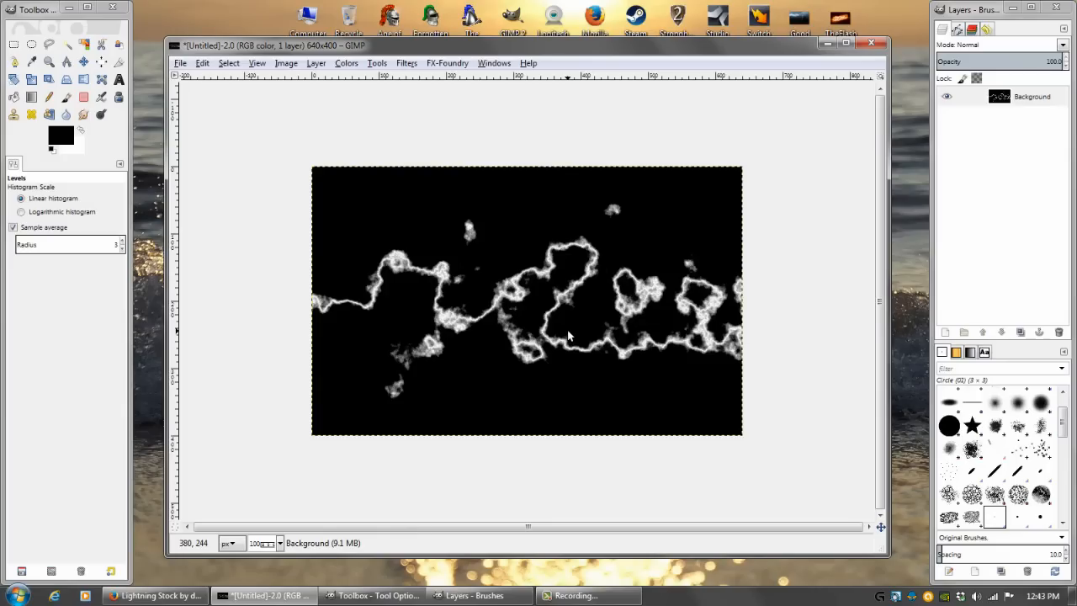
- Undo the Levels adjustment, the color inversion and the Difference Clouds render, back to the plain gradient
key("ctrl+z")
key("ctrl+z")
key("ctrl+z")
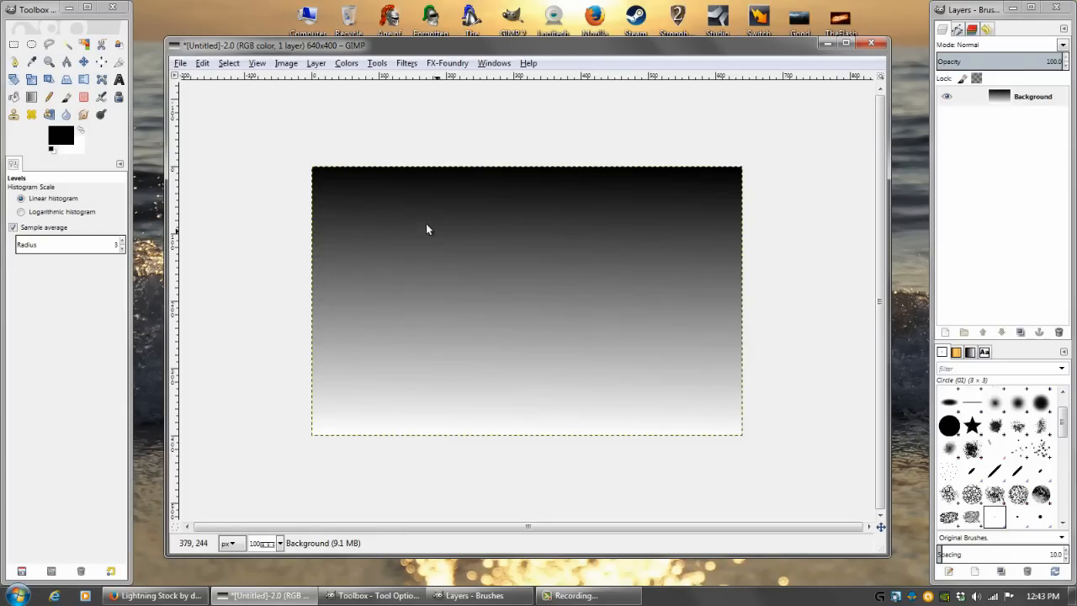
- Refill the background with a shorter linear black-to-white gradient, running downward across only the middle band of the canvas
left_click(31, 96)
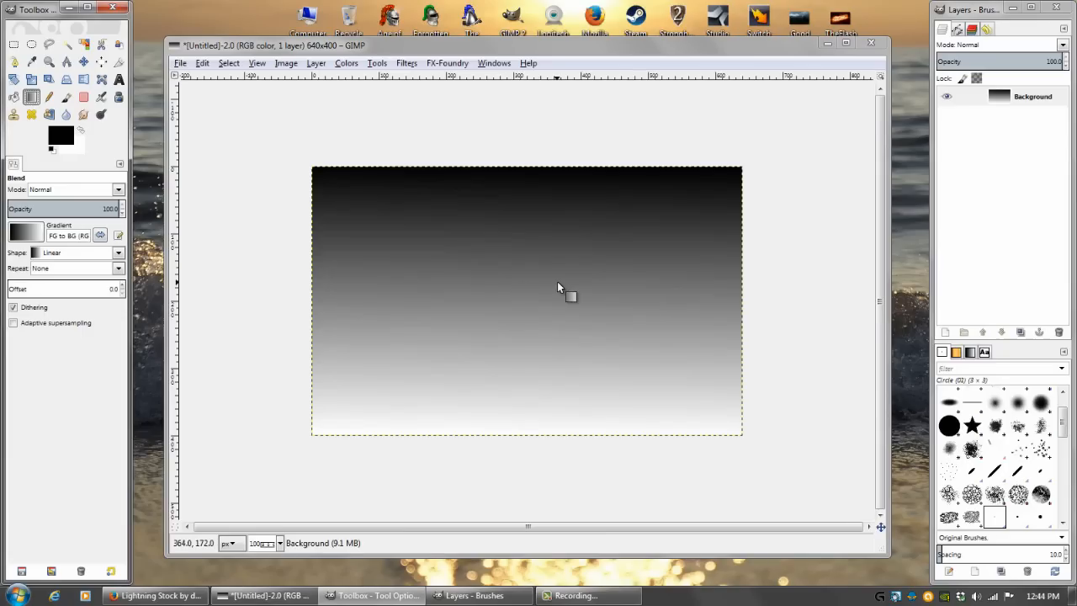
left_click_drag(520, 250, 521, 363)
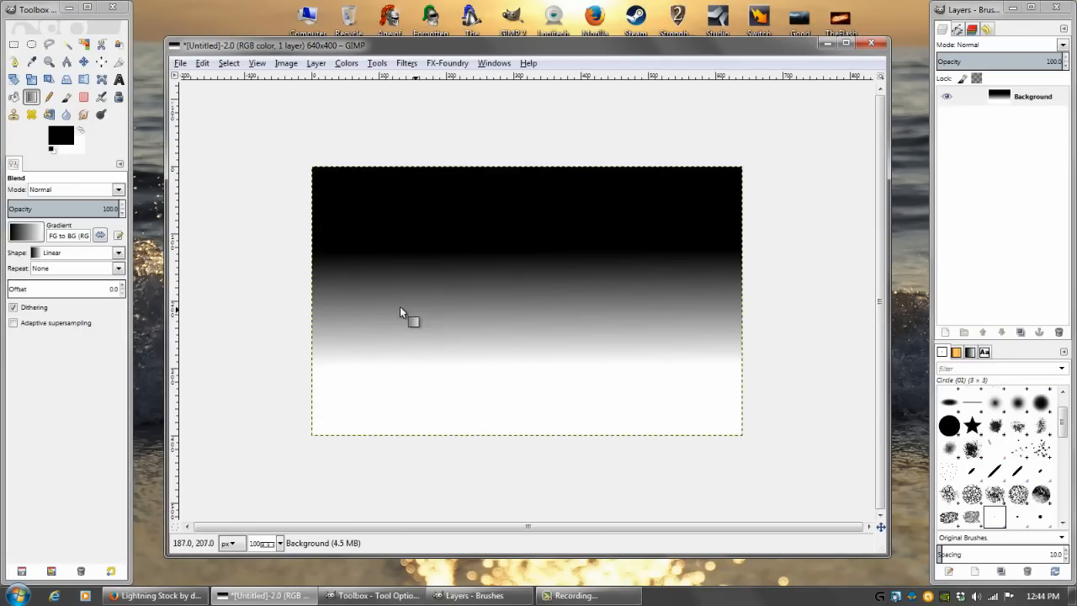
- Try a sideways black-to-white gradient across the canvas's left half, and undo it
left_click_drag(366, 302, 520, 300)
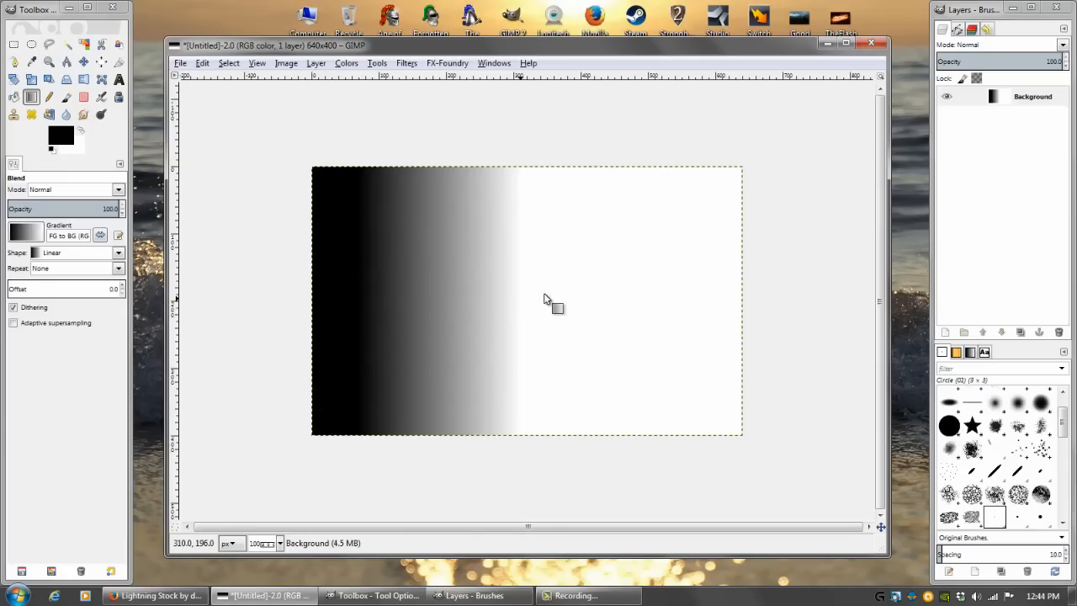
key("ctrl+z")
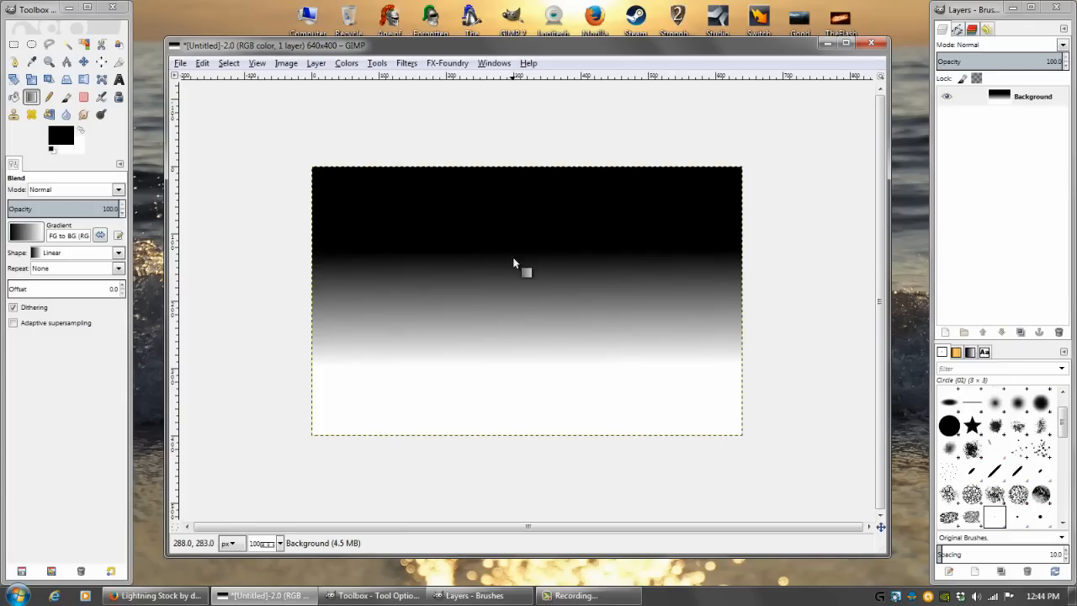
- Repeat Difference Clouds with the last settings on the narrow-band gradient, and undo the render
left_click(406, 64)
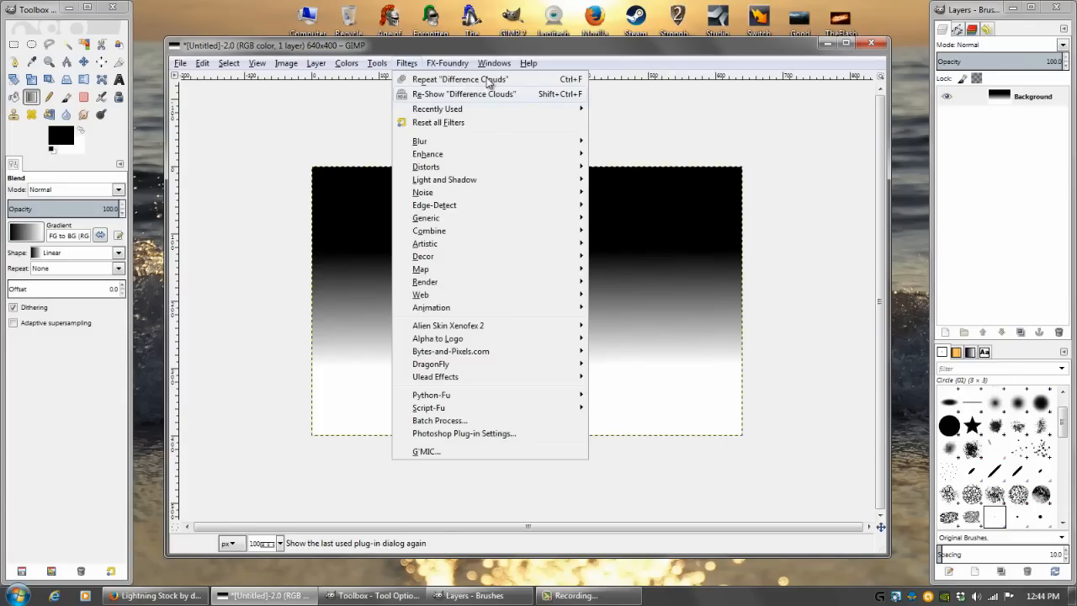
left_click(493, 80)
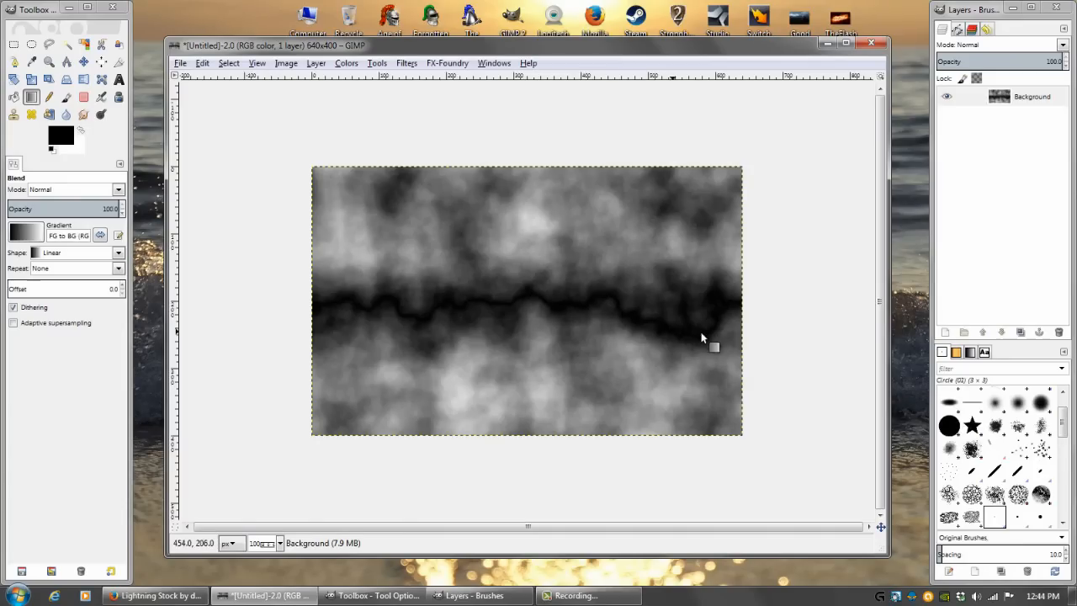
left_click(345, 64)
left_click(371, 145)
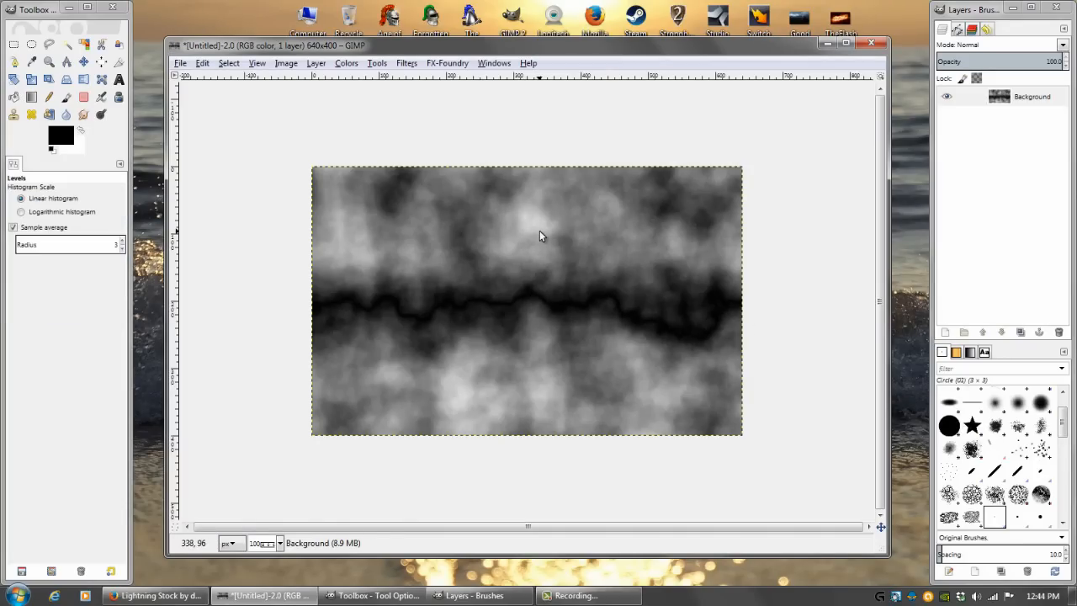
key("ctrl+z")
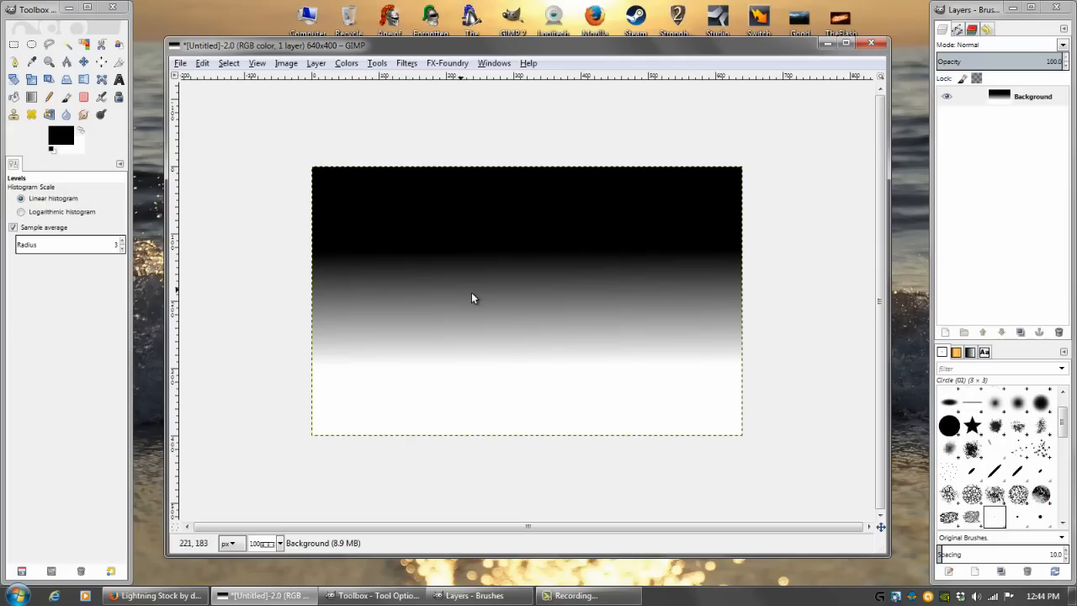
- Open the Ripple distortion filter for the gradient background, keeping the canvas in view
left_click(408, 65)
mouse_move(553, 168)
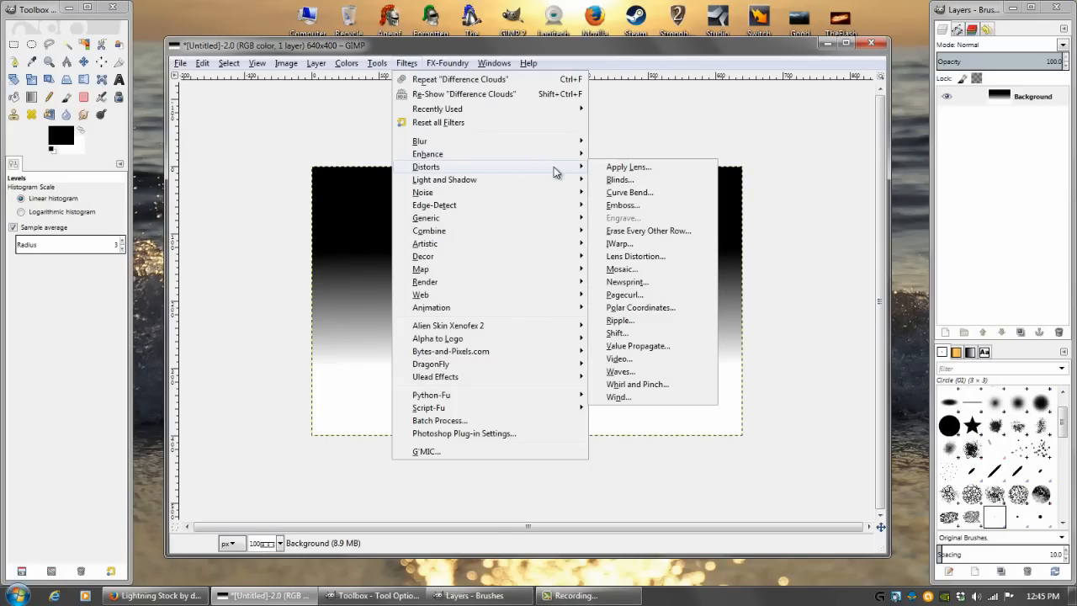
left_click(622, 320)
left_click_drag(515, 115, 798, 101)
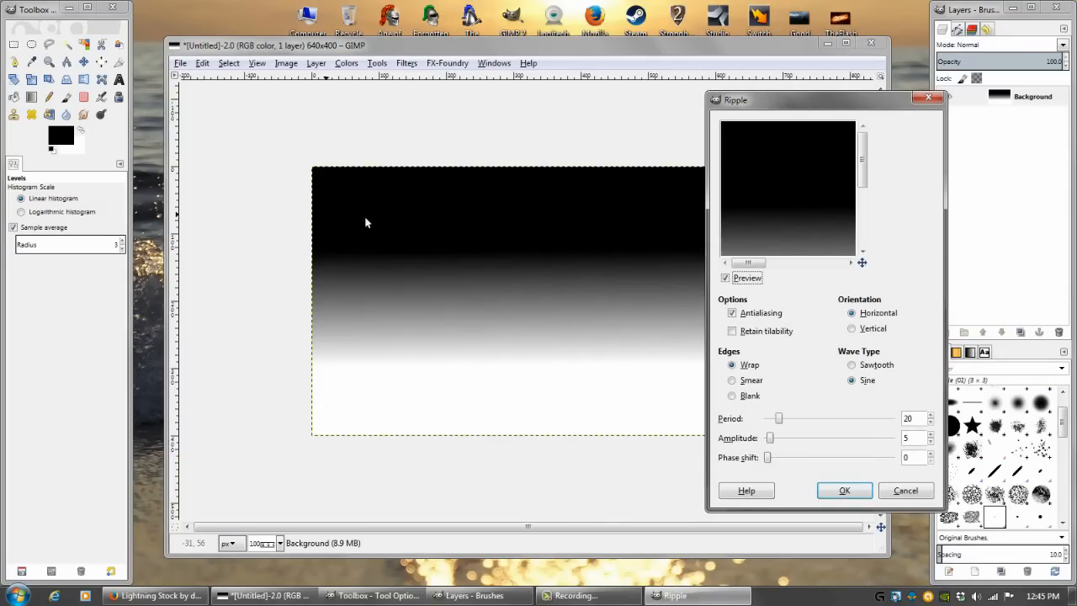
left_click(406, 63)
mouse_move(563, 166)
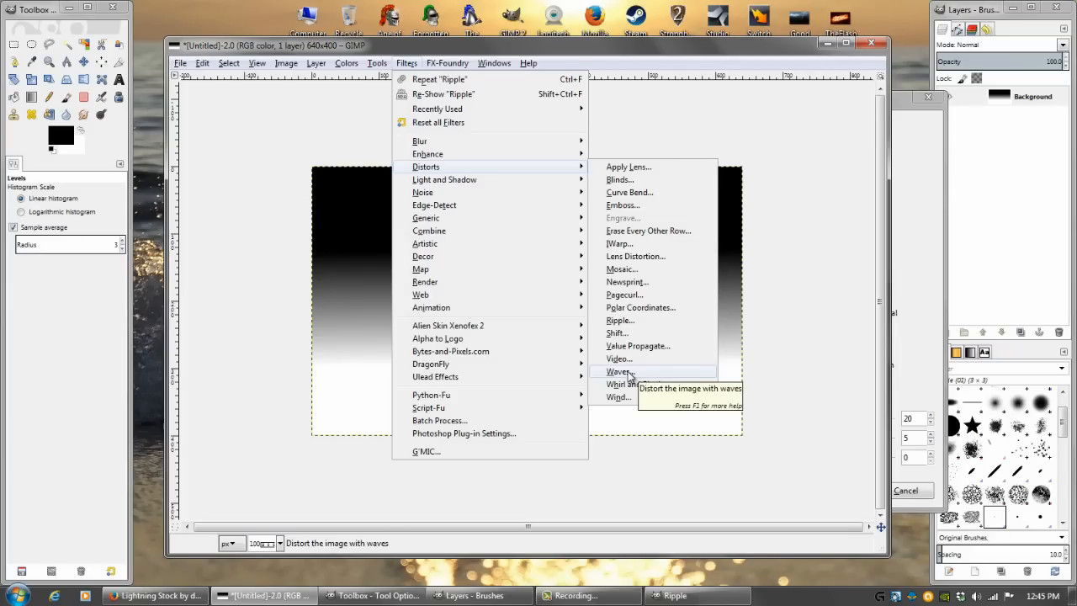
left_click(922, 196)
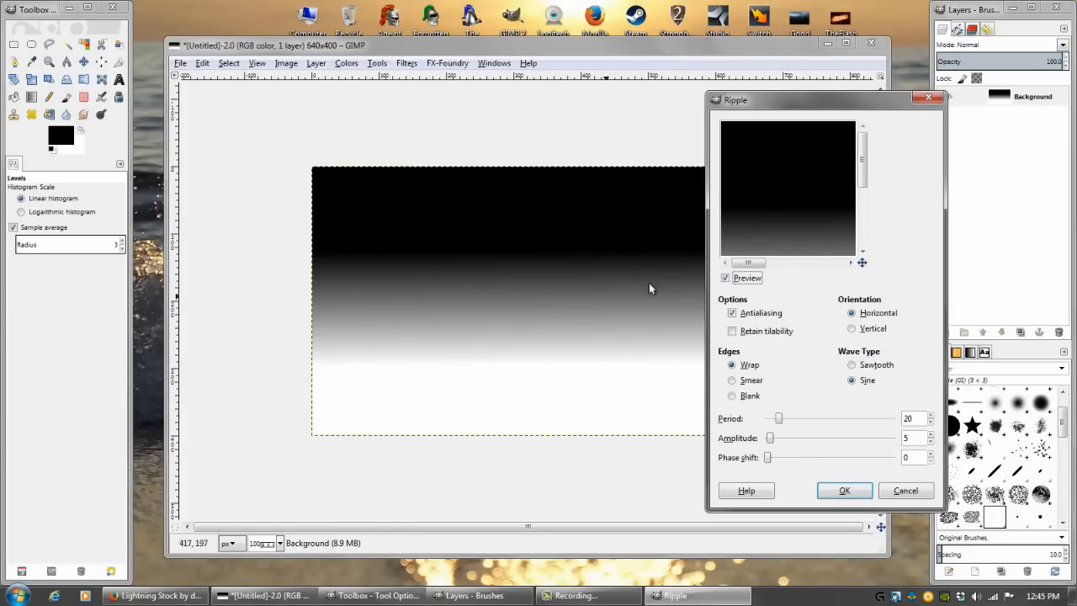
left_click(794, 88)
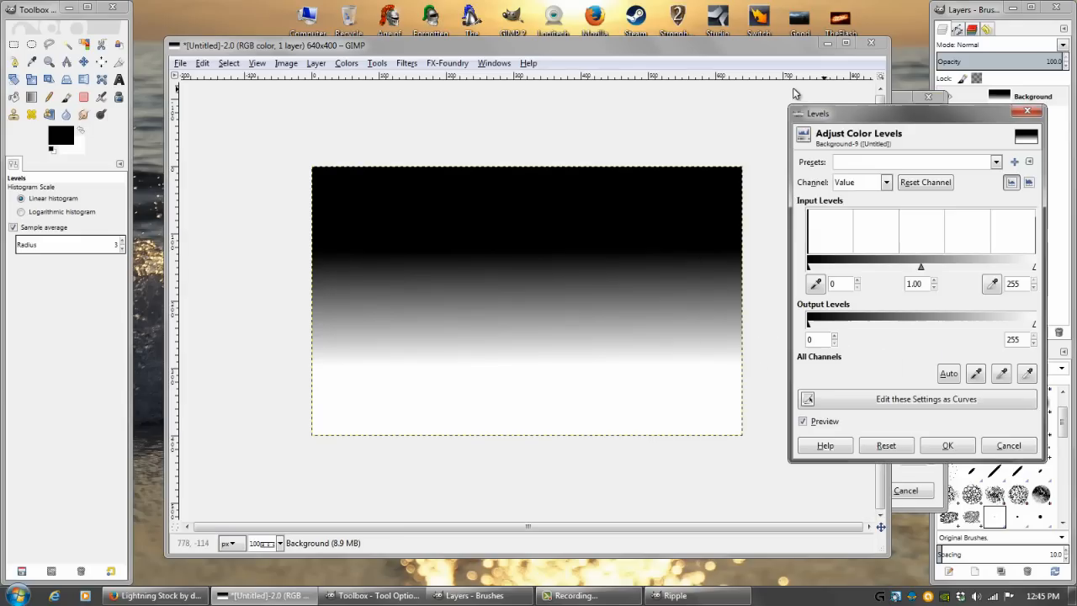
left_click(1029, 115)
- Set the ripple's amplitude to 86, its orientation to Vertical and its edge handling to Smear, checking the gradient band in the preview
left_click_drag(895, 104, 811, 100)
left_click_drag(799, 151, 799, 189)
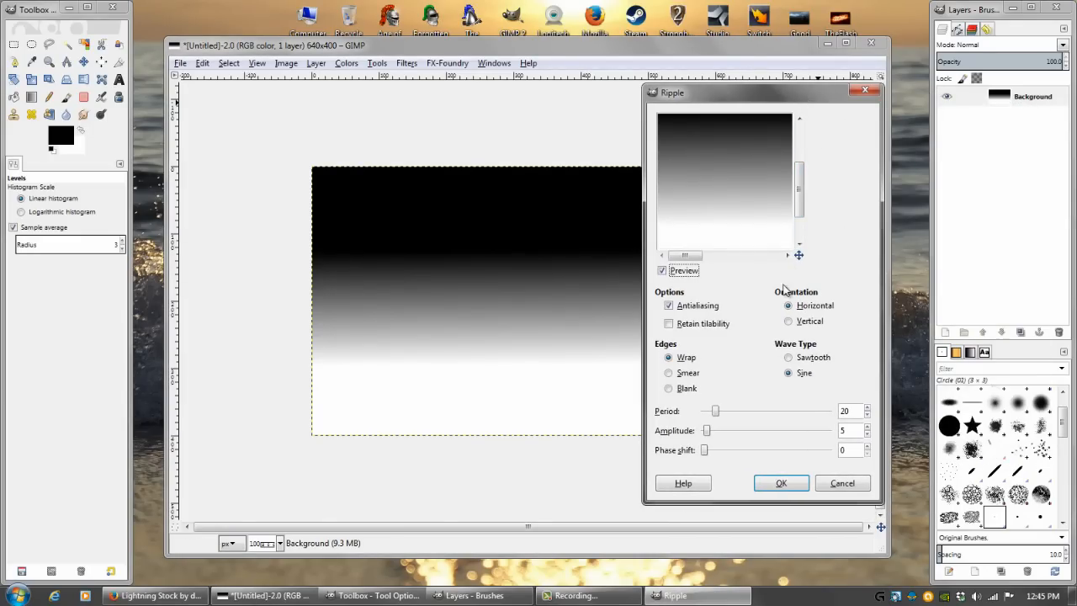
left_click_drag(706, 434, 760, 430)
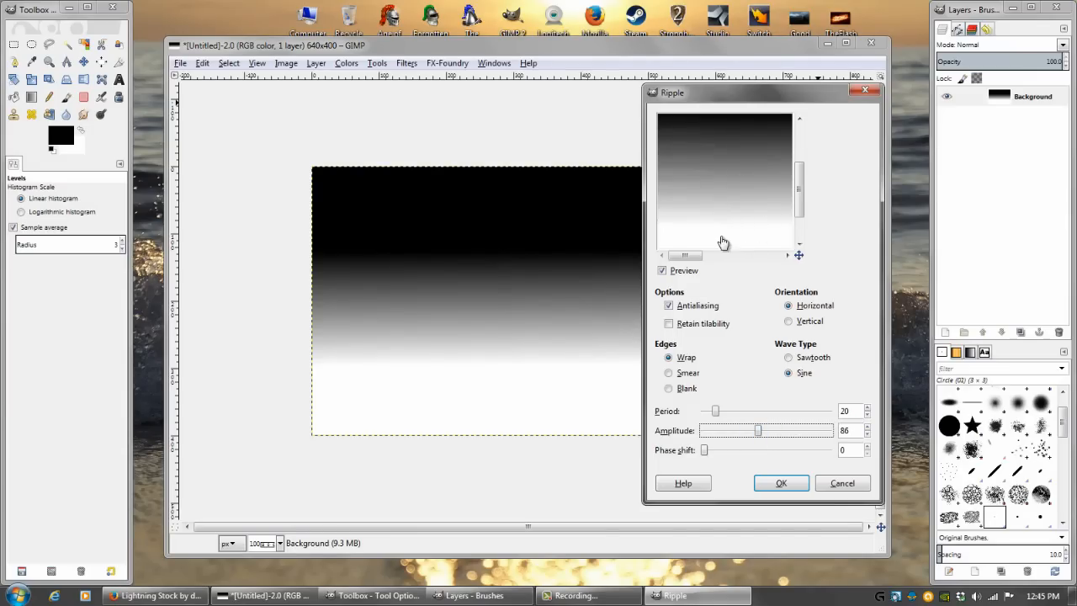
left_click(791, 321)
left_click_drag(798, 196, 800, 181)
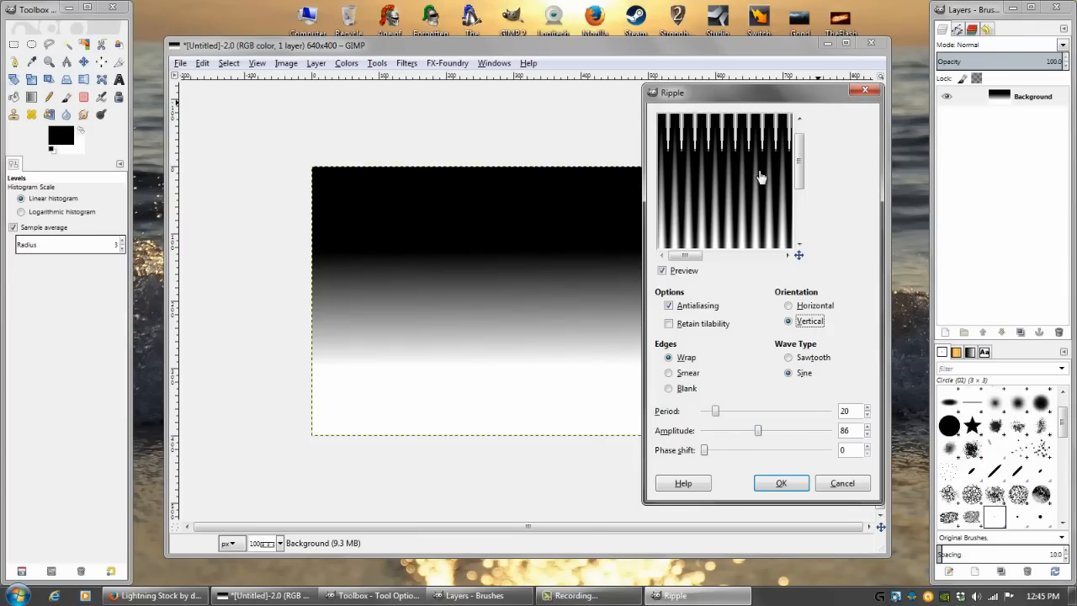
left_click(670, 375)
left_click_drag(800, 164, 801, 150)
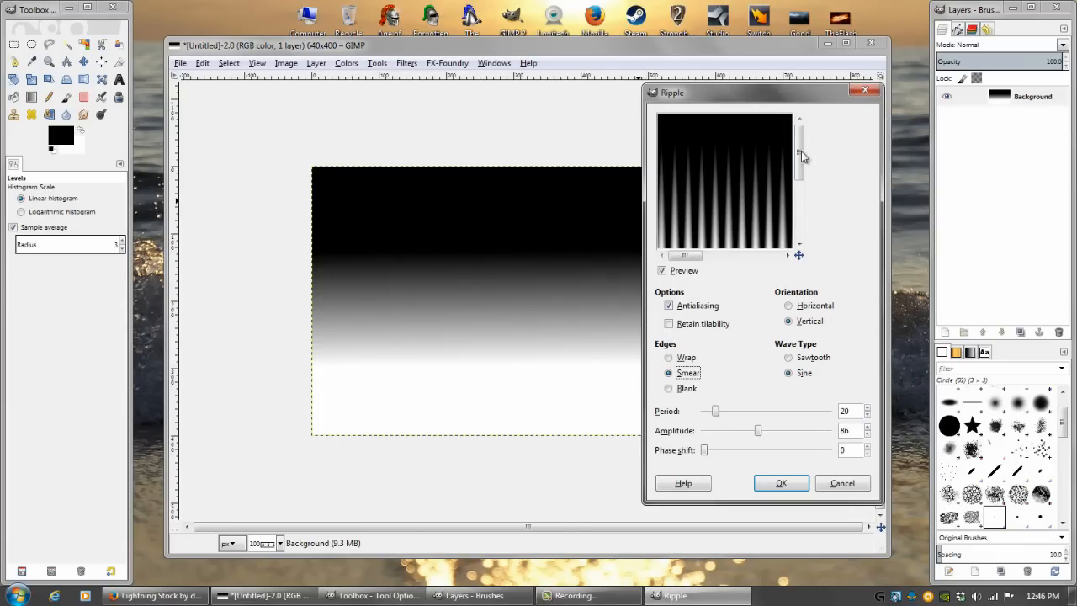
left_click_drag(801, 151, 799, 179)
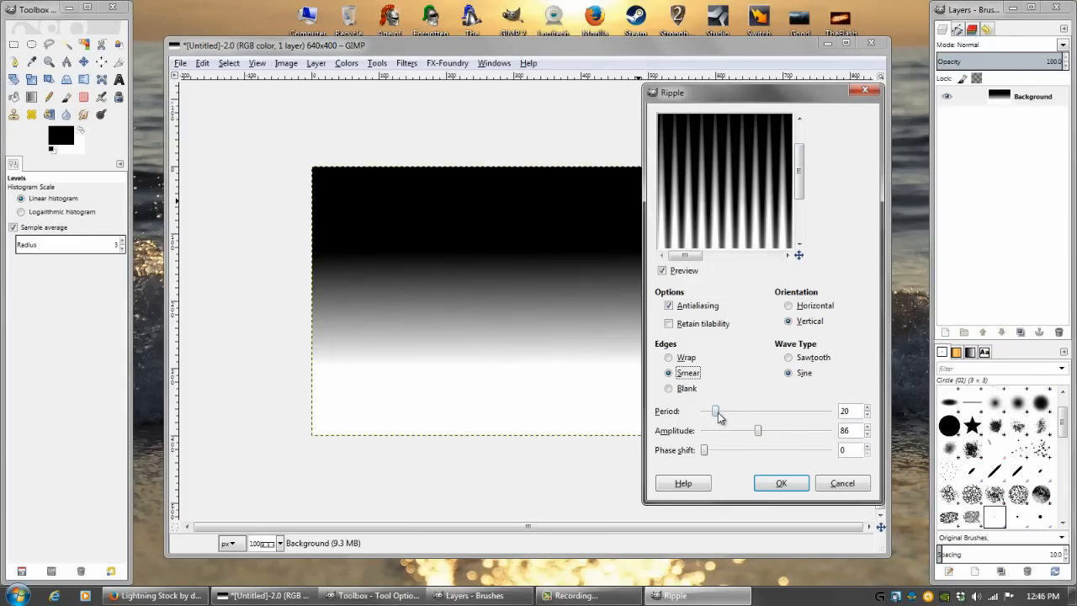
- Set the ripple's period to 173 and amplitude to 21, and apply it to bend the gradient into smooth waves
left_click_drag(716, 418, 812, 411)
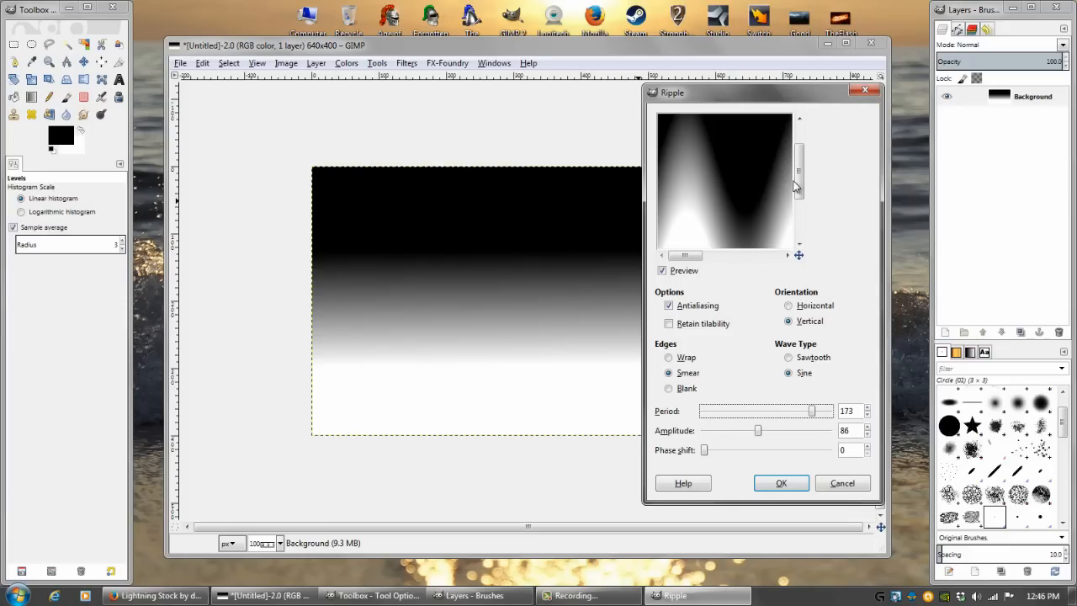
left_click_drag(802, 188, 802, 205)
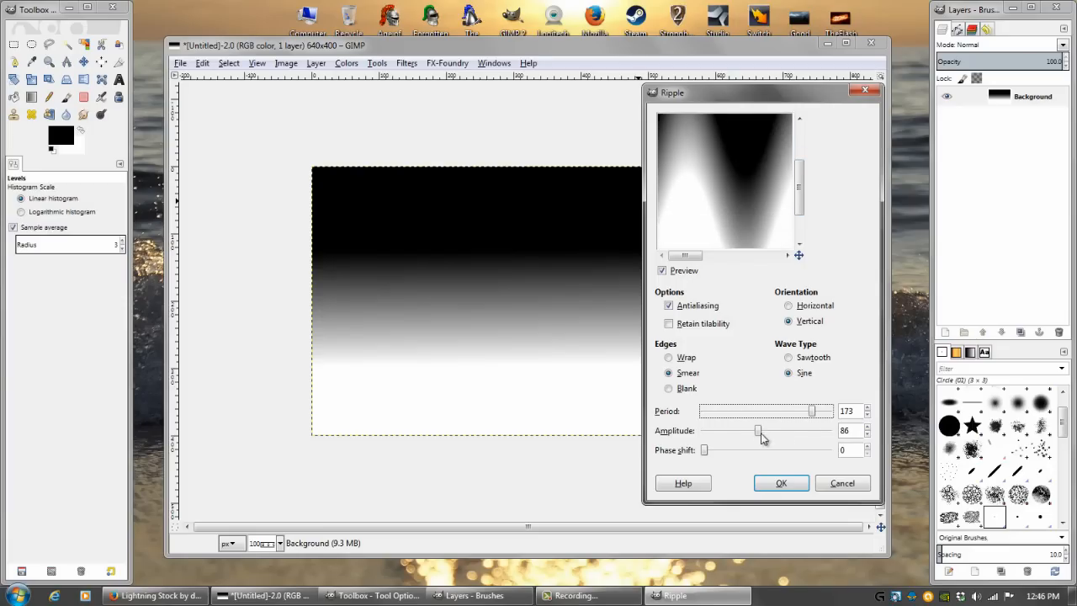
left_click_drag(759, 432, 716, 432)
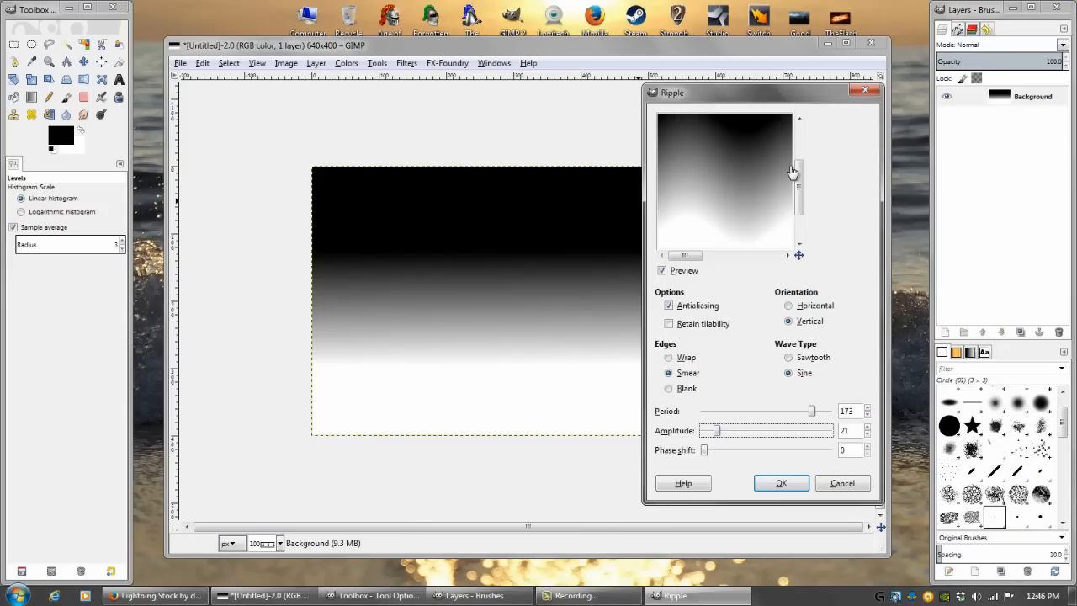
left_click(782, 482)
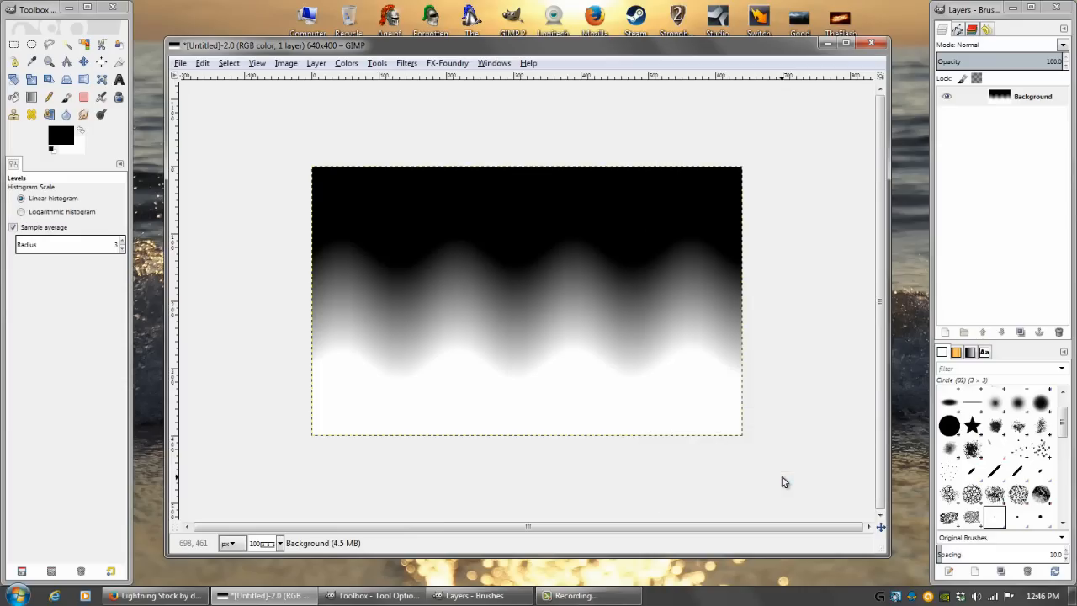
- Render Difference Clouds over the rippled gradient with X size 7.0 and Y size 2.0, and invert the resulting colors
left_click(406, 63)
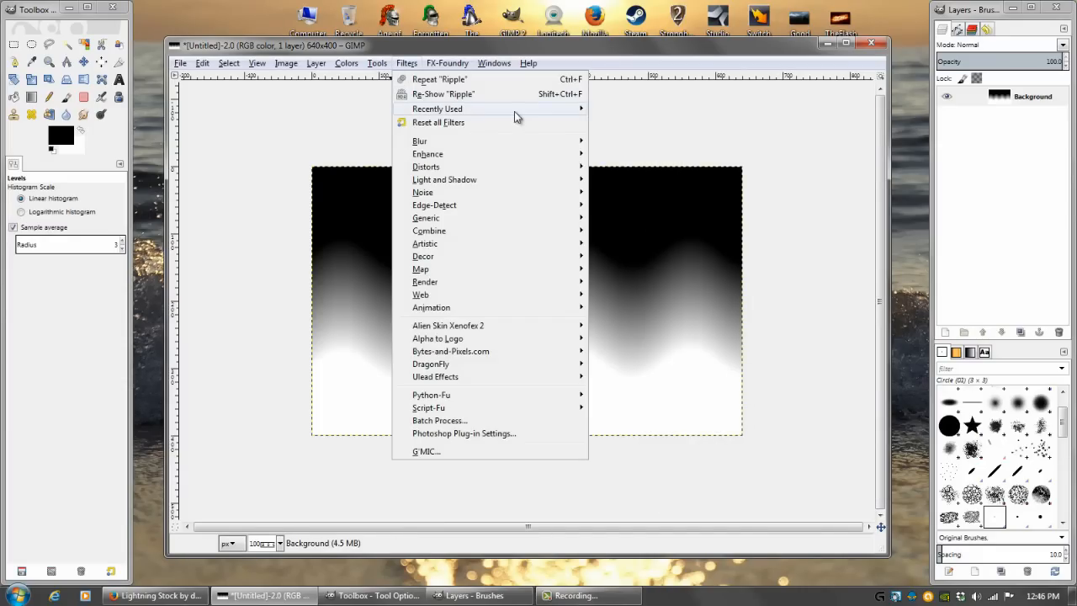
mouse_move(570, 111)
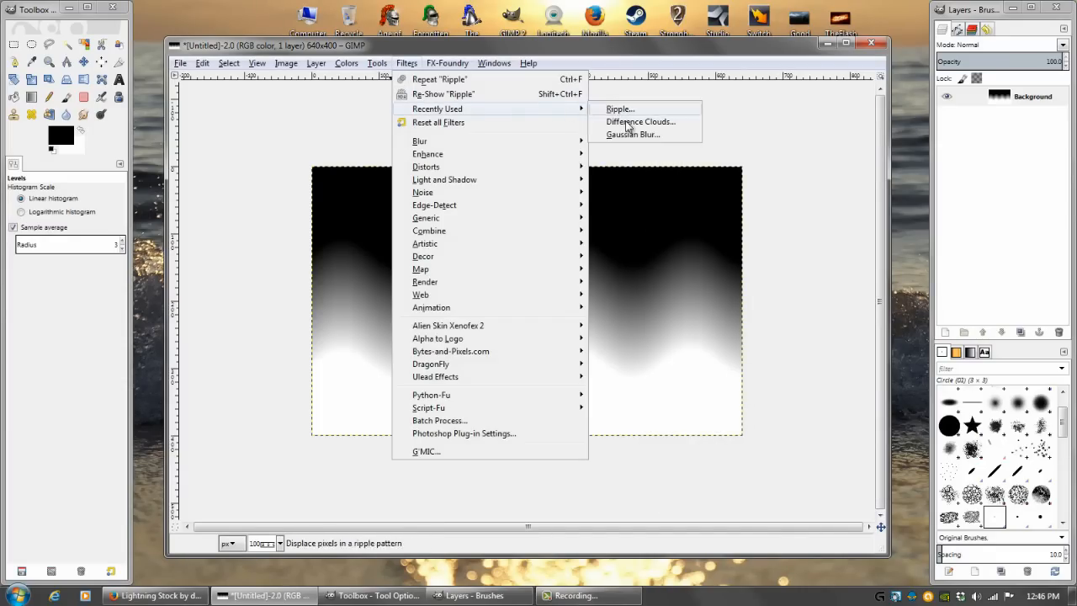
left_click(626, 120)
left_click_drag(636, 198, 828, 182)
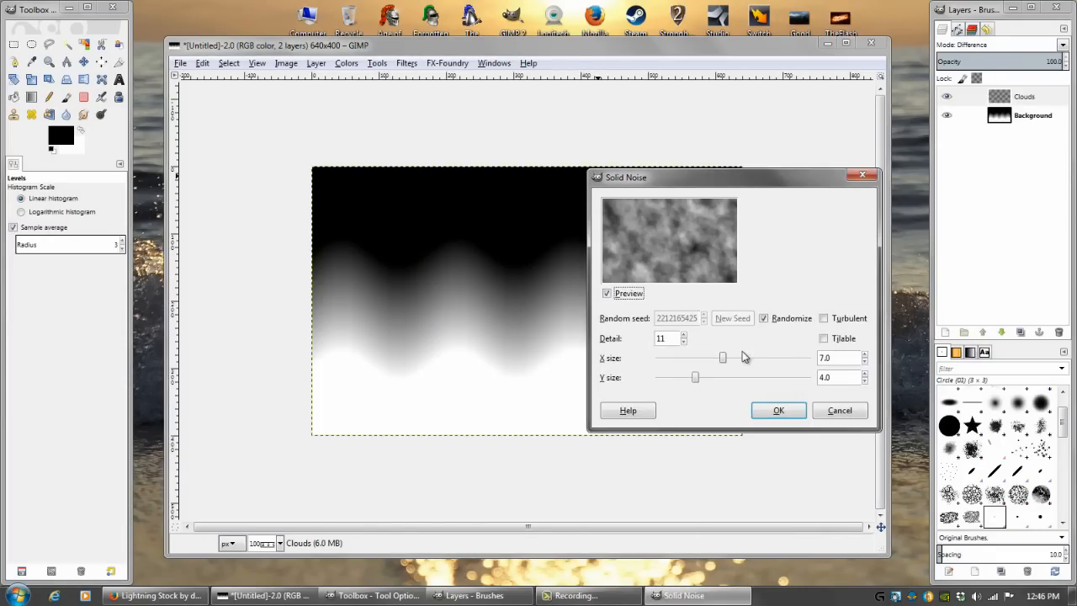
left_click(663, 383)
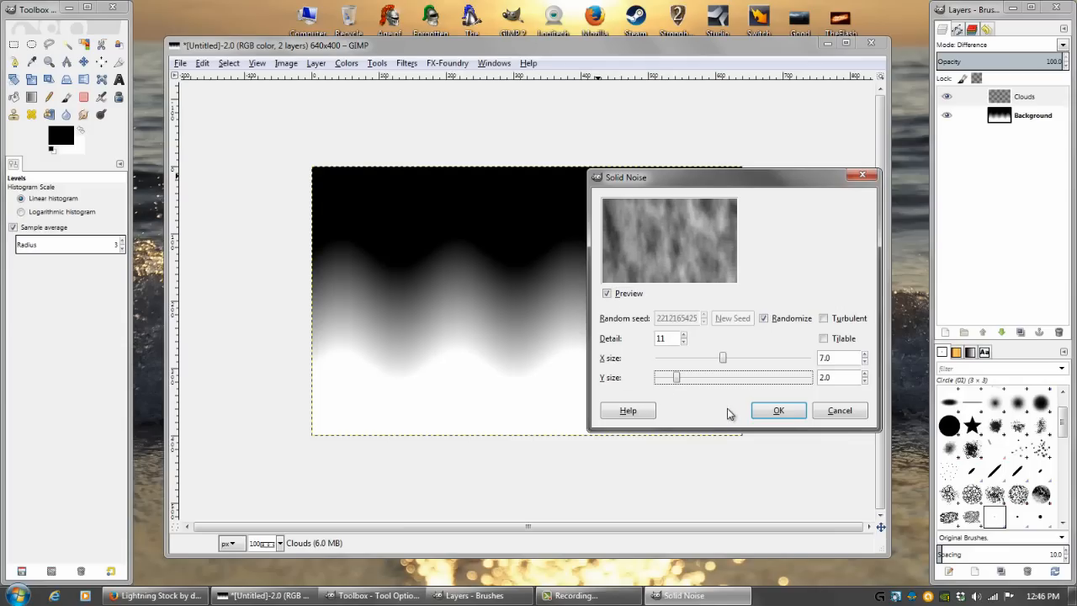
left_click(773, 409)
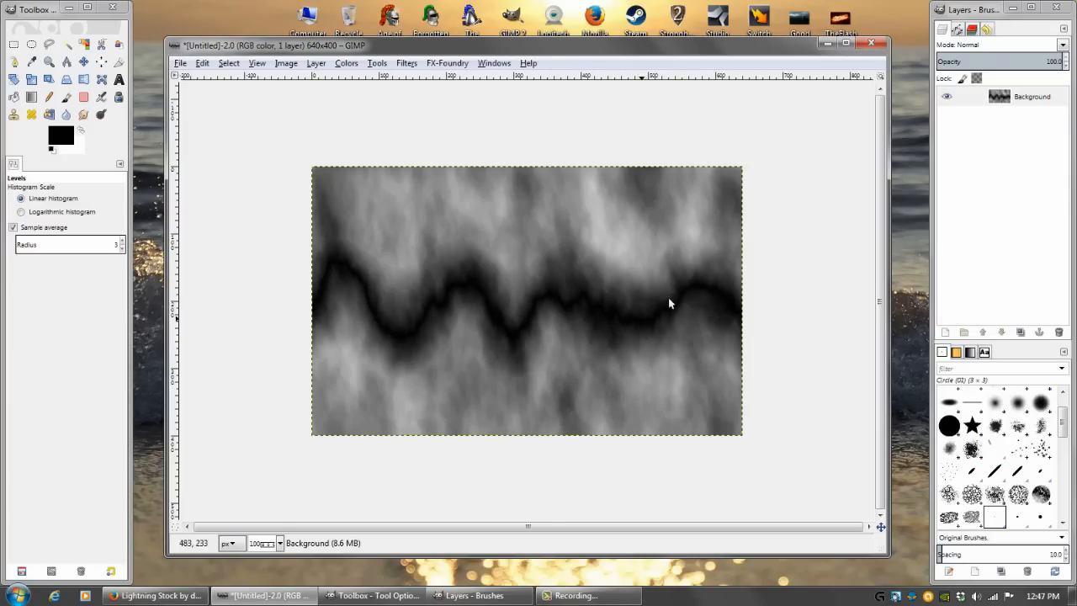
left_click(345, 64)
left_click(358, 230)
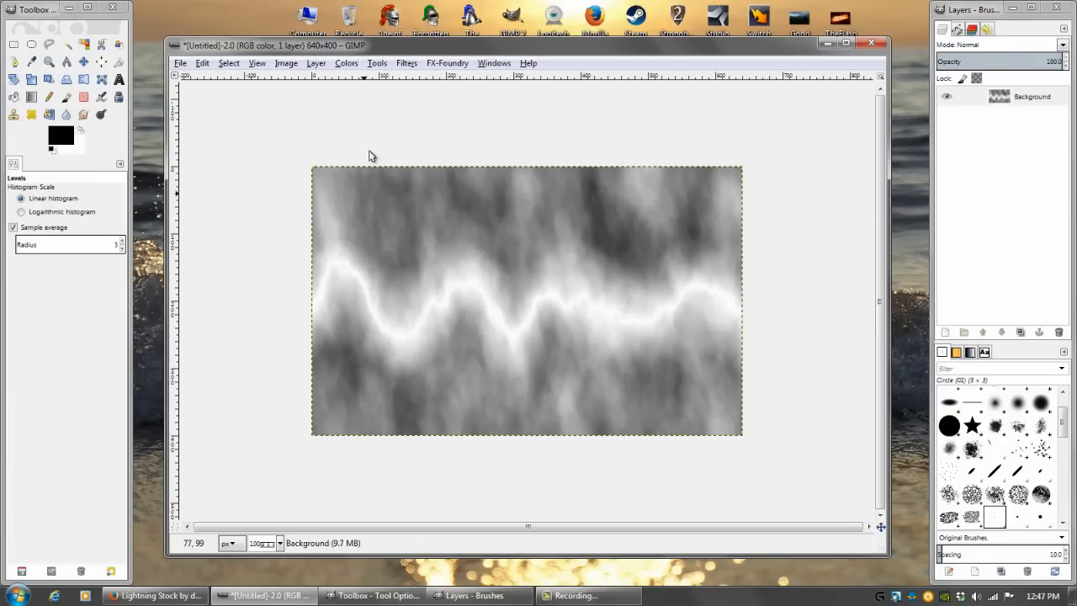
- Open Levels for the inverted clouds and set the input black point to 236 and the gamma to 0.14
left_click(347, 65)
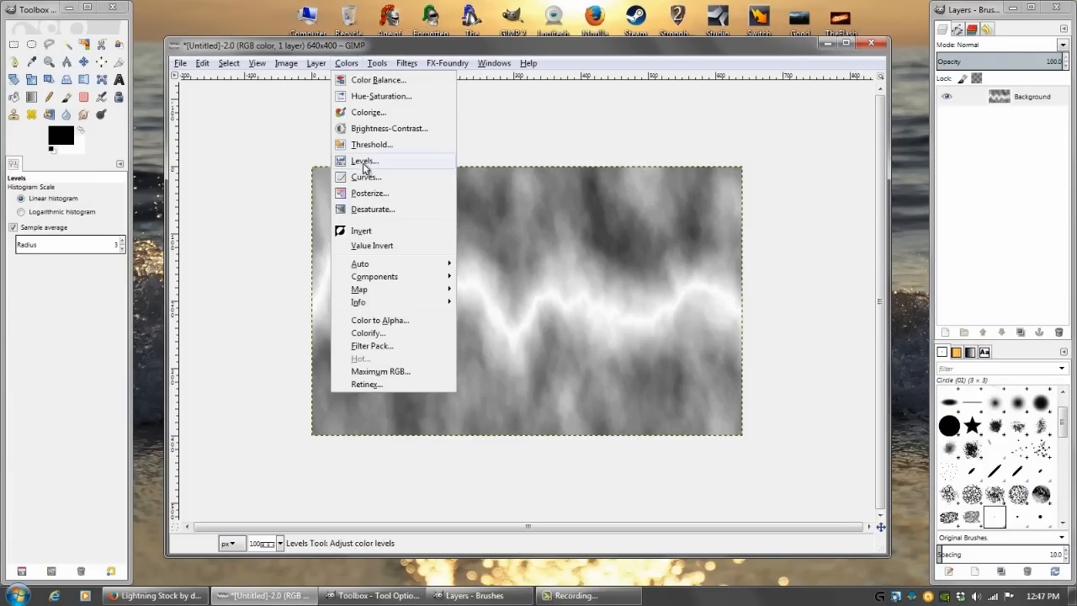
left_click(365, 161)
left_click_drag(901, 117, 768, 99)
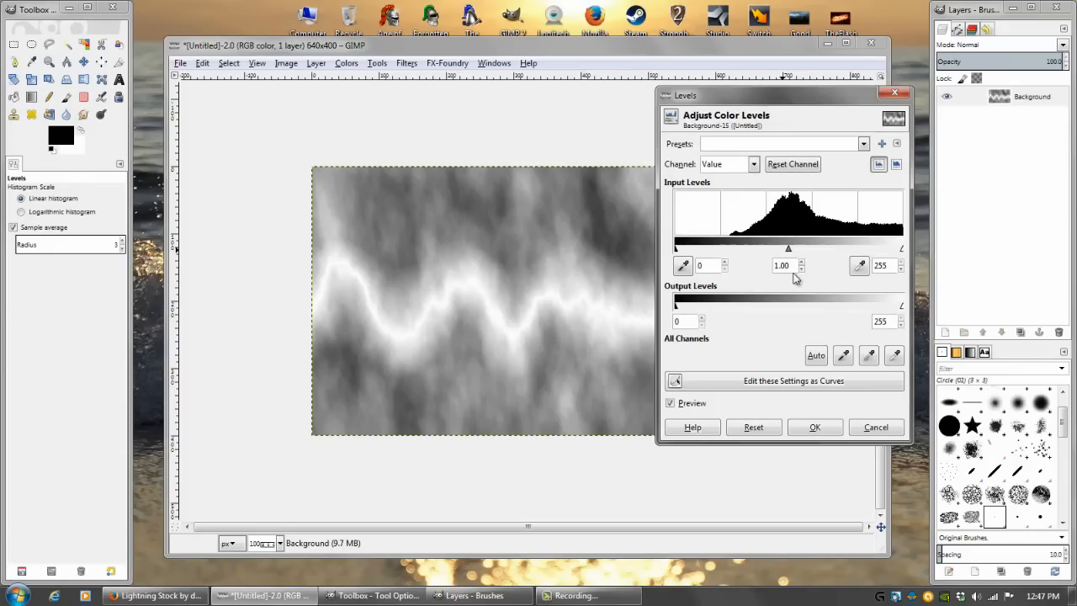
left_click_drag(675, 249, 883, 252)
scroll(261, 542, "up", 1)
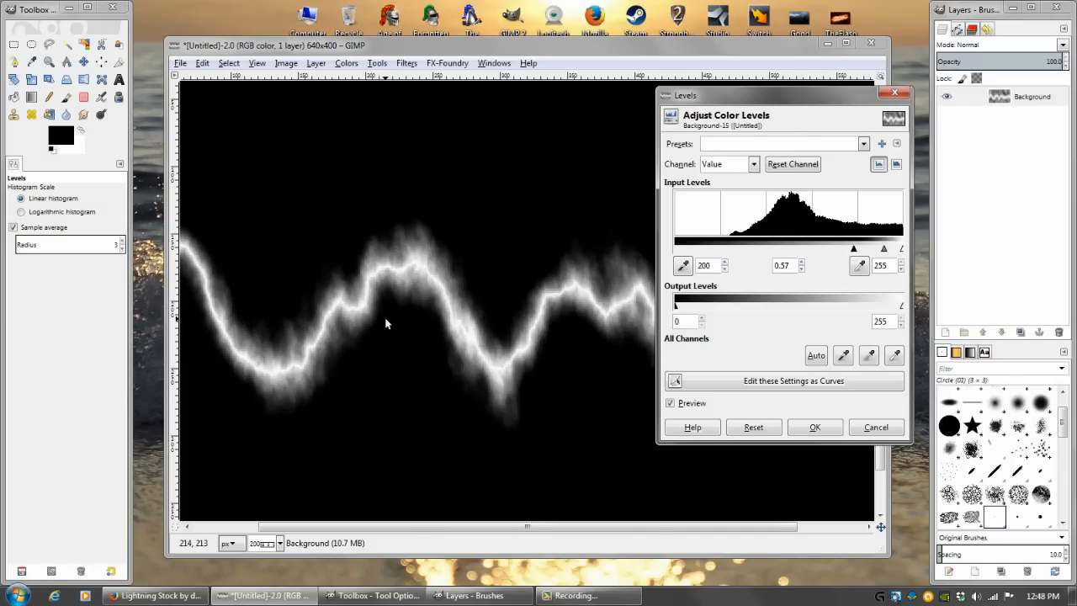
mouse_move(884, 254)
left_mouse_down()
mouse_move(903, 254)
mouse_move(860, 252)
mouse_move(887, 255)
left_mouse_up()
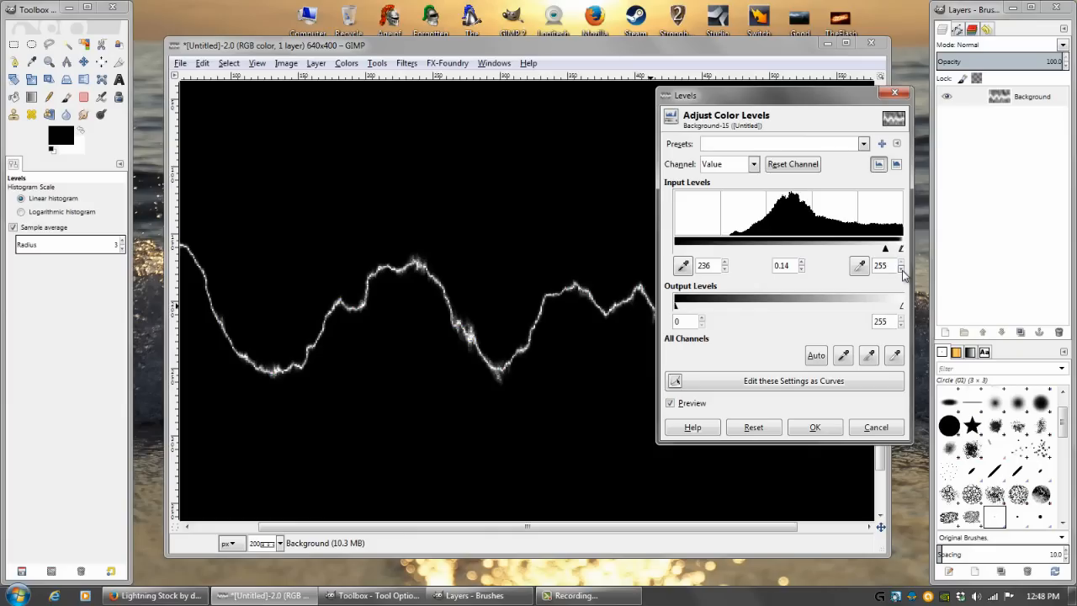
- Lower the input white point to 249, raise the input black point to 246, and apply the Levels adjustment
left_click(901, 270)
left_click(902, 269)
left_click(902, 269)
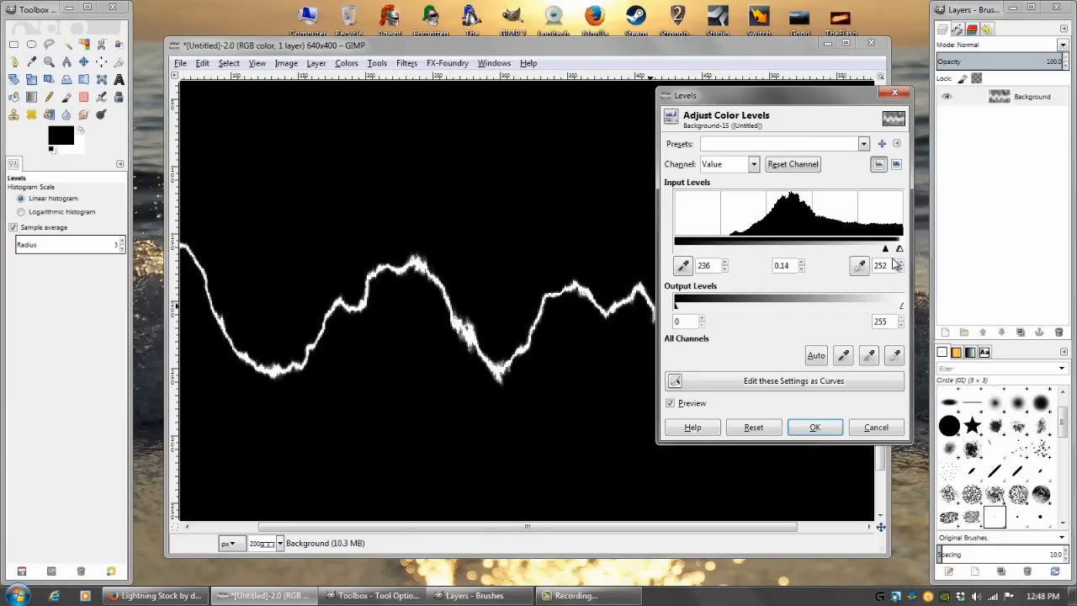
left_click(901, 269)
left_click(902, 269)
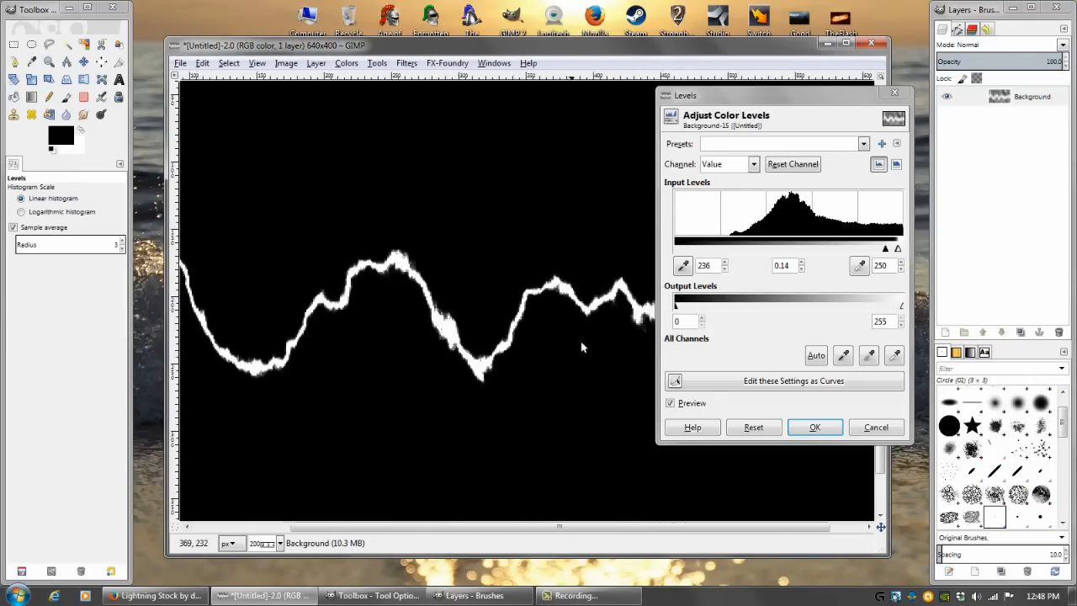
left_click_drag(342, 325, 403, 343)
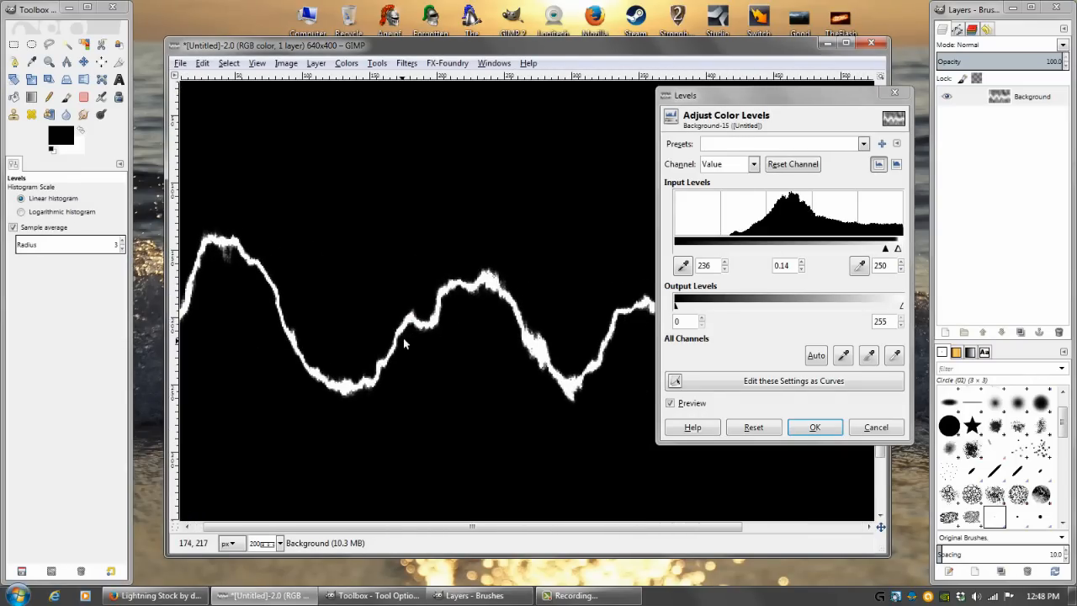
left_click(901, 269)
left_click_drag(885, 251, 896, 251)
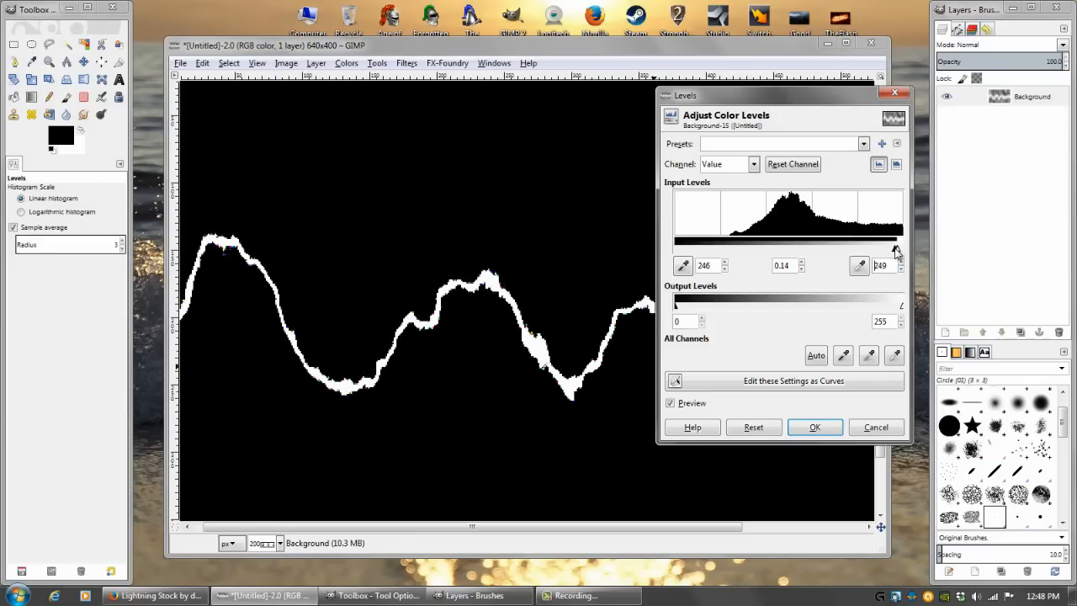
left_click(815, 427)
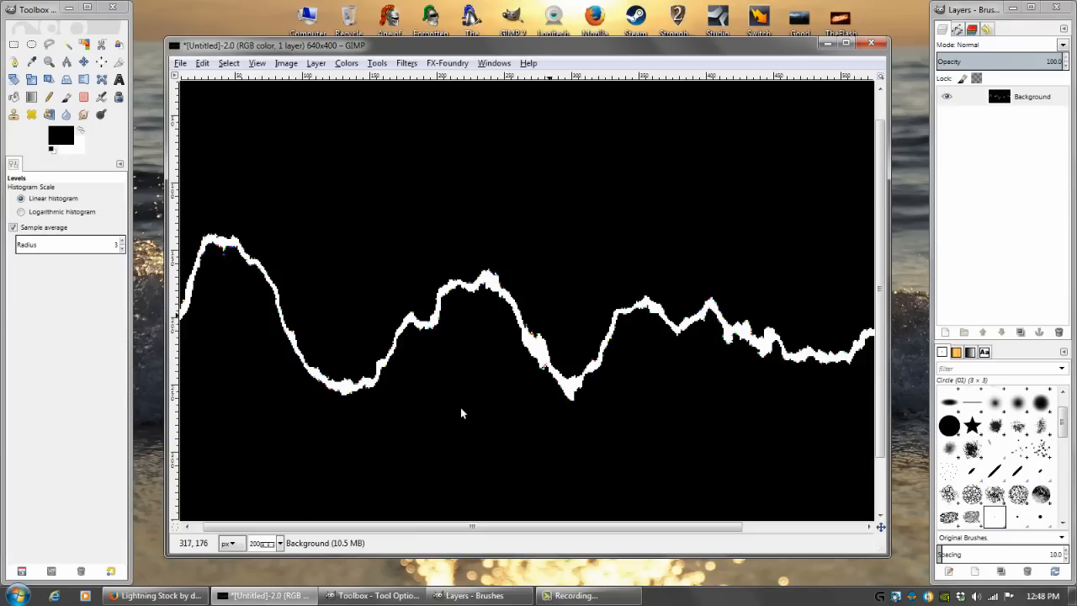
- Desaturate the Background layer to remove the stray colored pixels along the bolt's edges
scroll(277, 543, "up", 2)
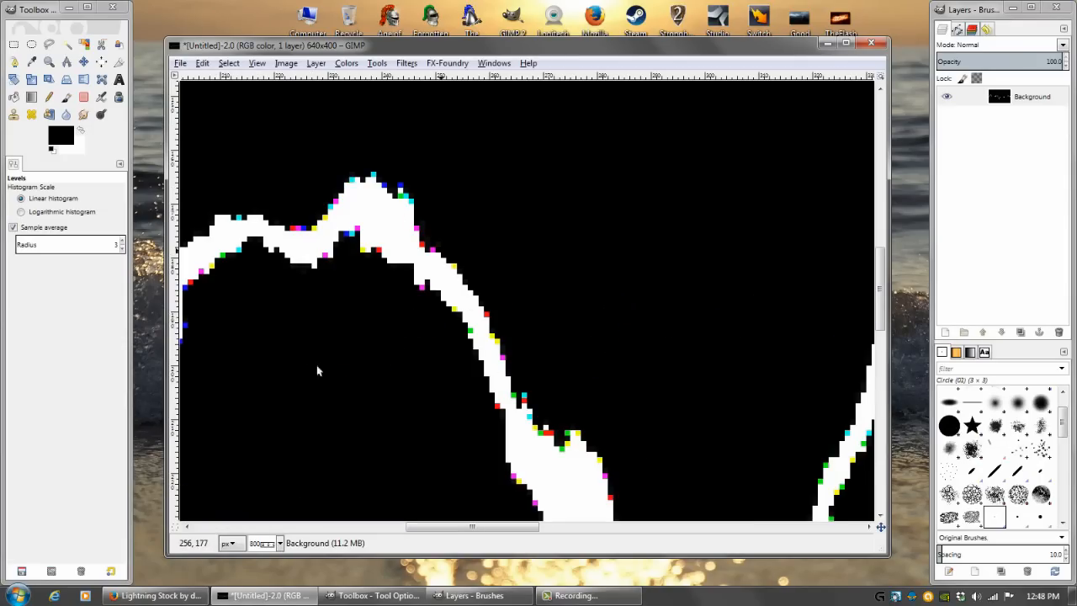
left_click(353, 64)
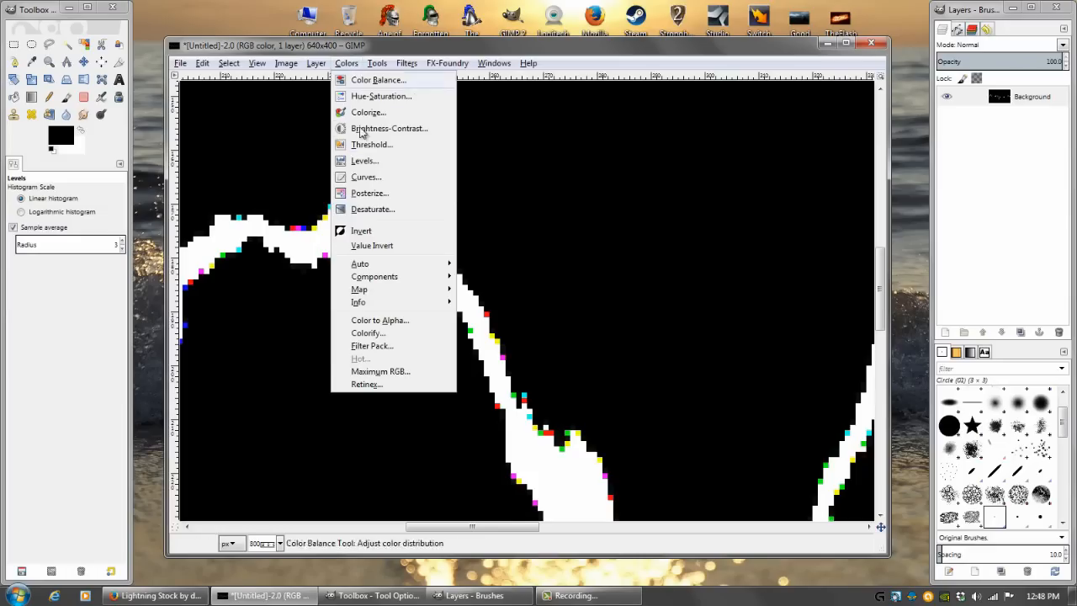
left_click(363, 210)
left_click(683, 260)
- Examine the desaturated bolt's edge pixels and overall shape along its length
left_click_drag(430, 426, 313, 215)
left_click_drag(662, 302, 297, 370)
left_click_drag(293, 453, 649, 392)
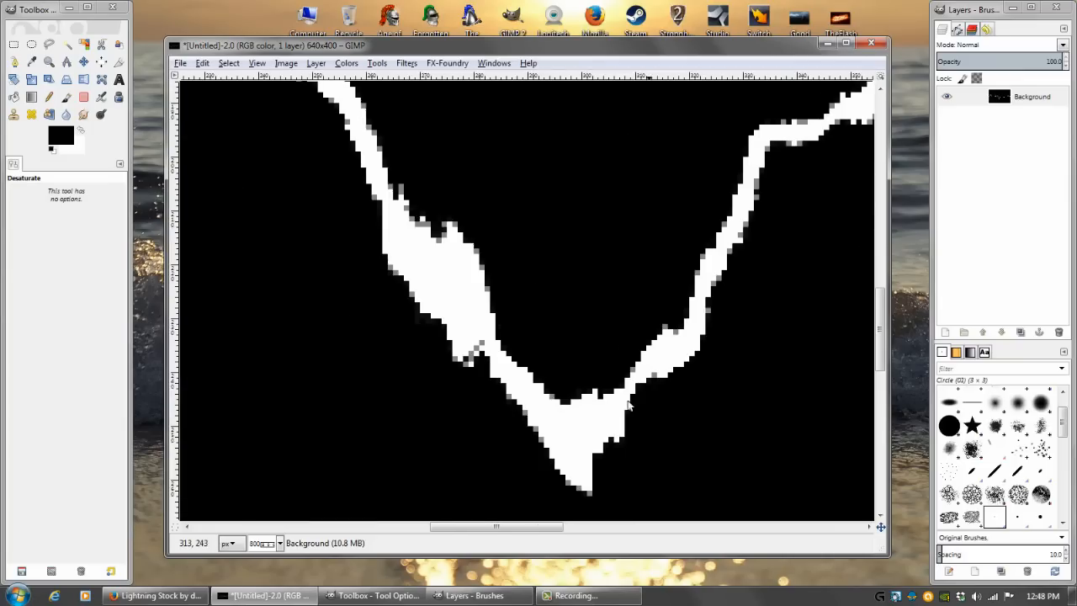
scroll(269, 545, "down", 2)
scroll(267, 545, "down", 1)
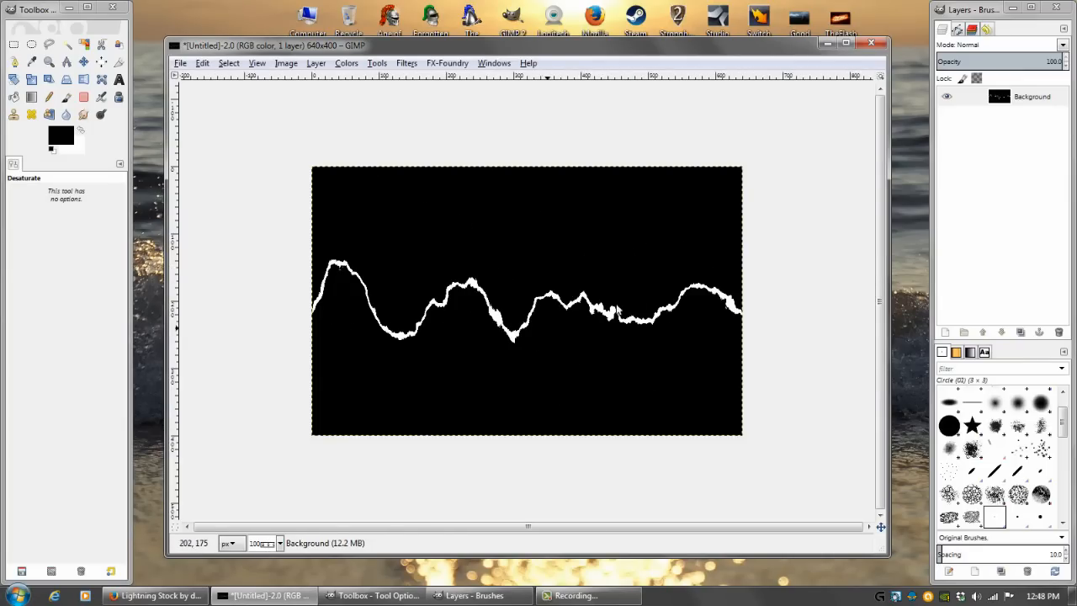
scroll(265, 545, "up", 1)
left_click_drag(548, 409, 354, 433)
left_click_drag(418, 393, 494, 384)
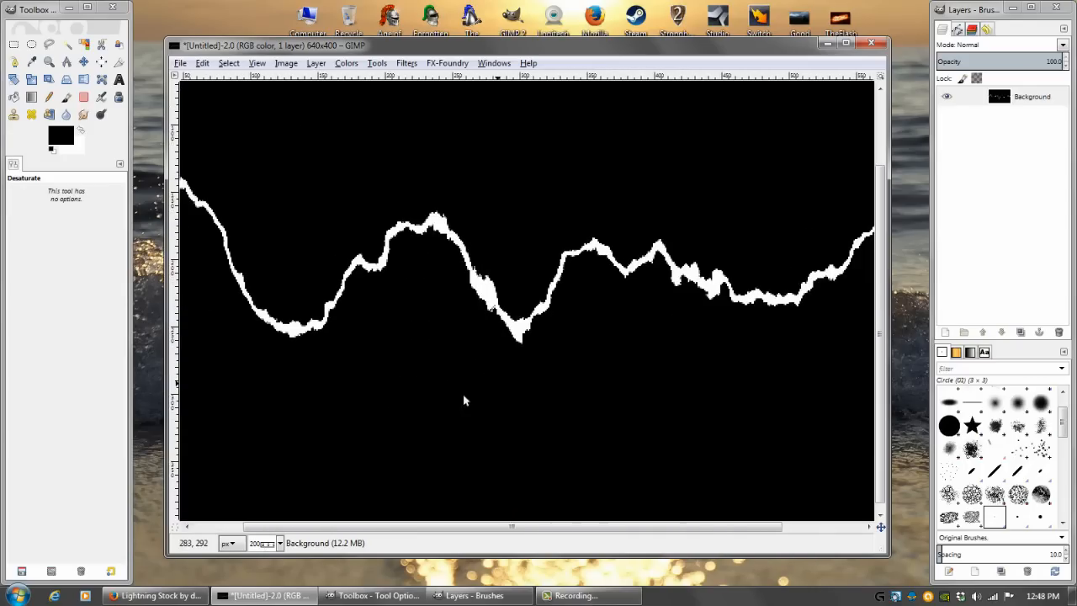
scroll(265, 542, "up", 1)
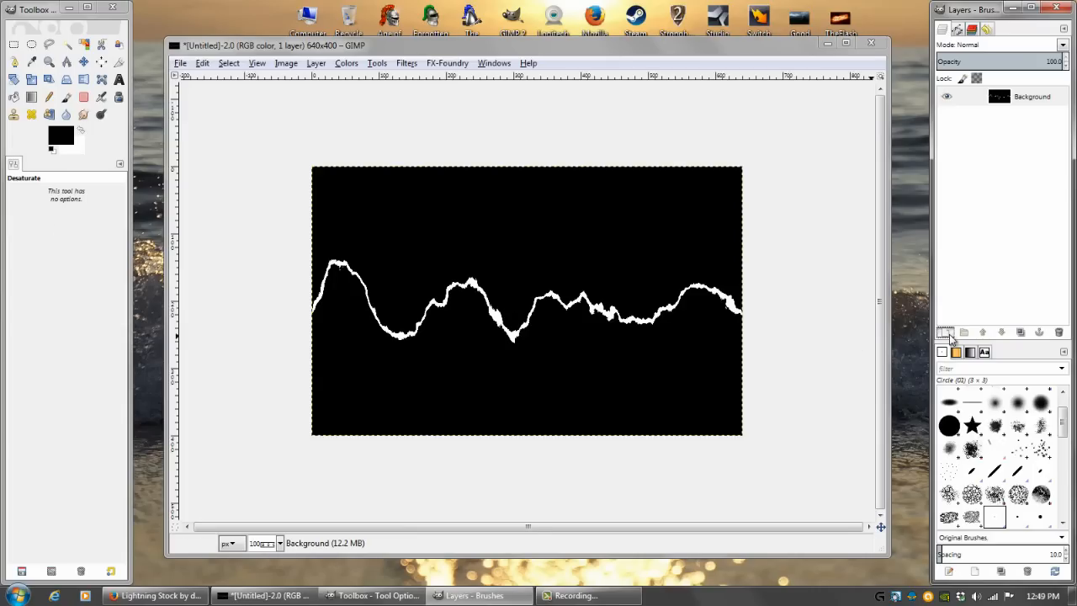
- Add a transparent 640 × 400 px layer above the bolt and open the Solid Noise render for it, keeping the canvas in view
left_click(947, 333)
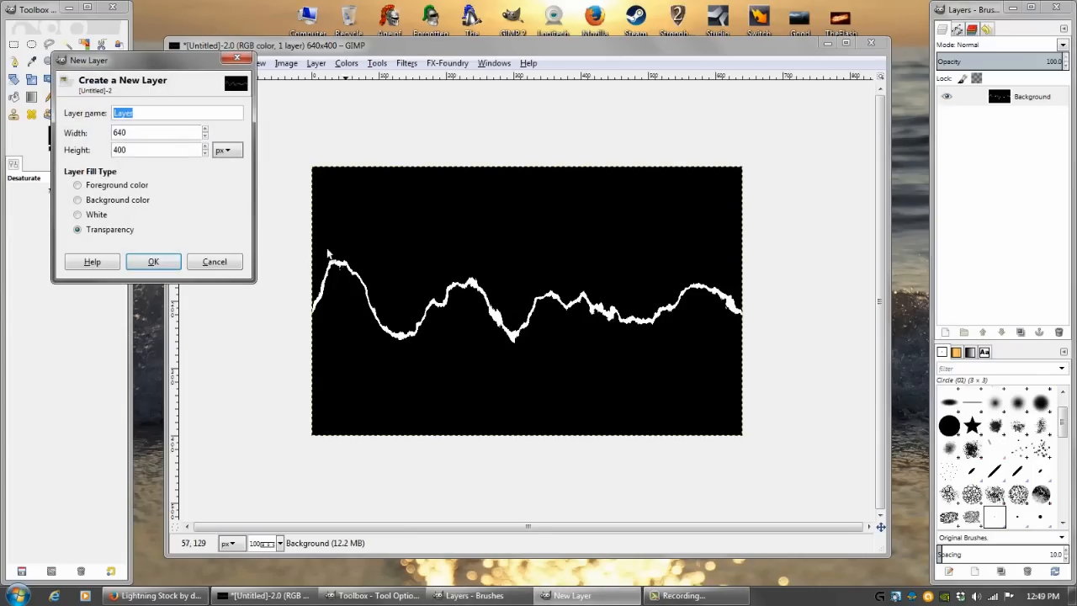
left_click(154, 262)
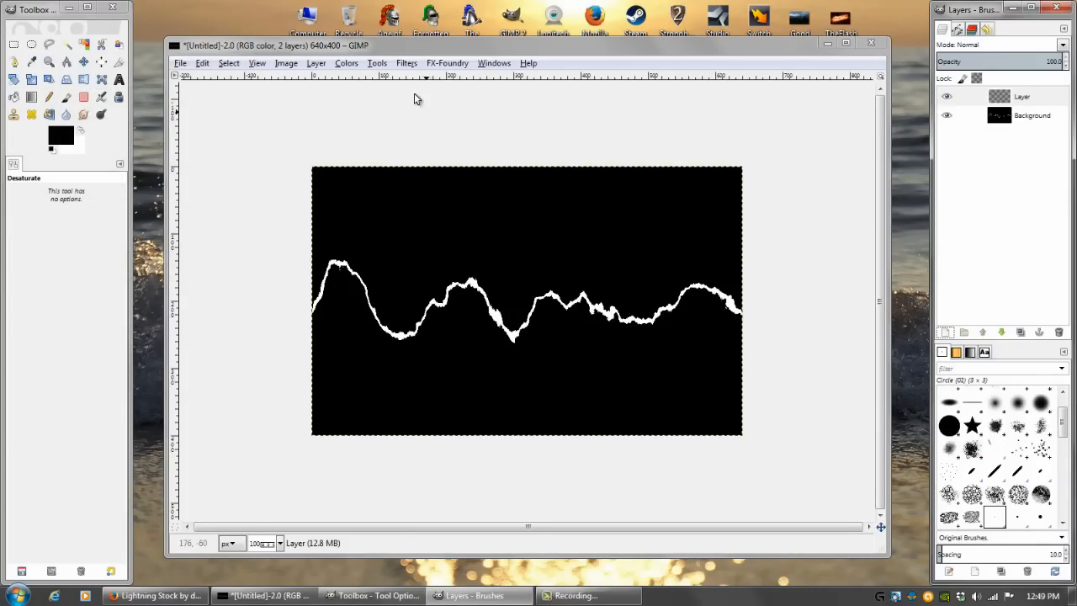
left_click(404, 64)
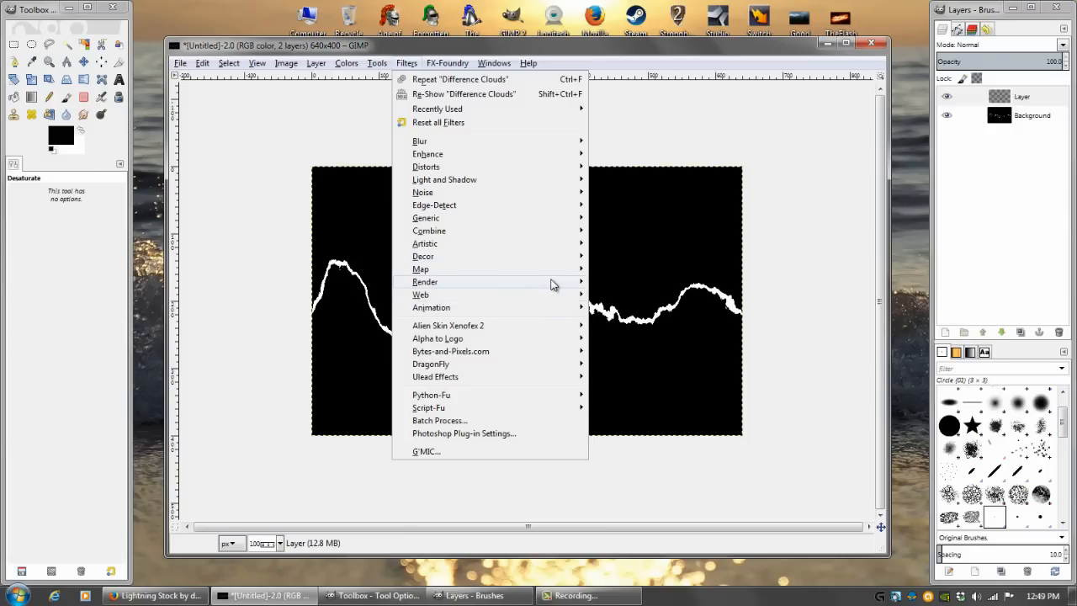
mouse_move(579, 281)
mouse_move(625, 283)
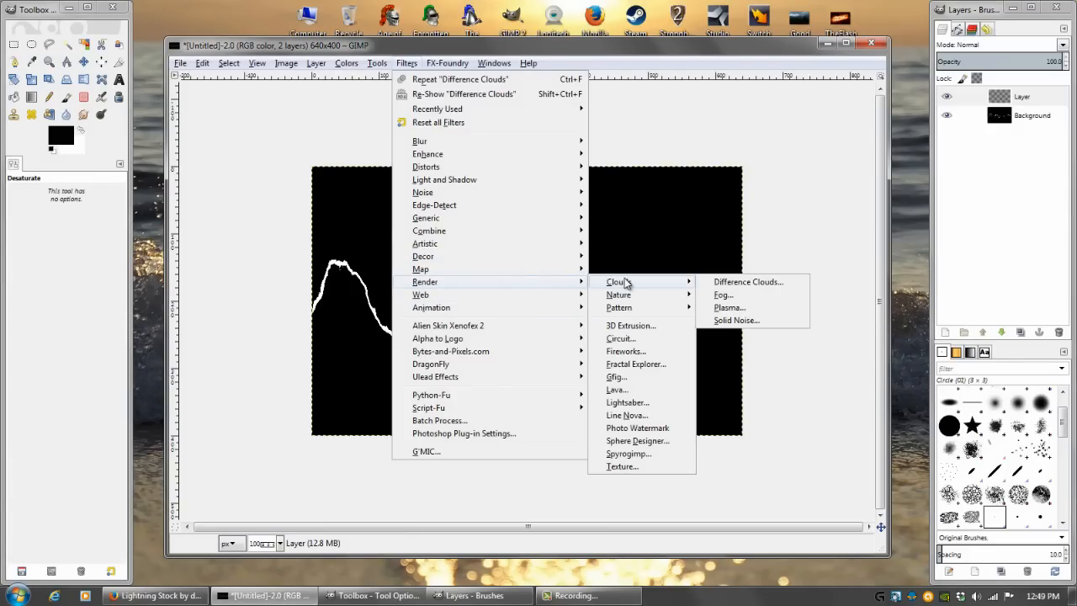
left_click(731, 322)
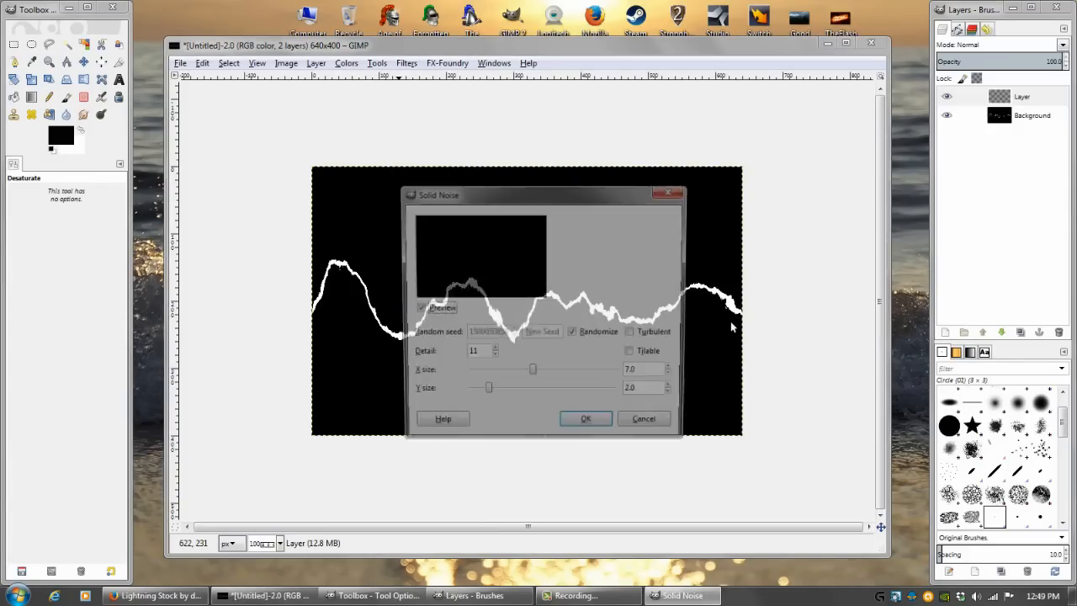
left_click_drag(492, 188, 696, 157)
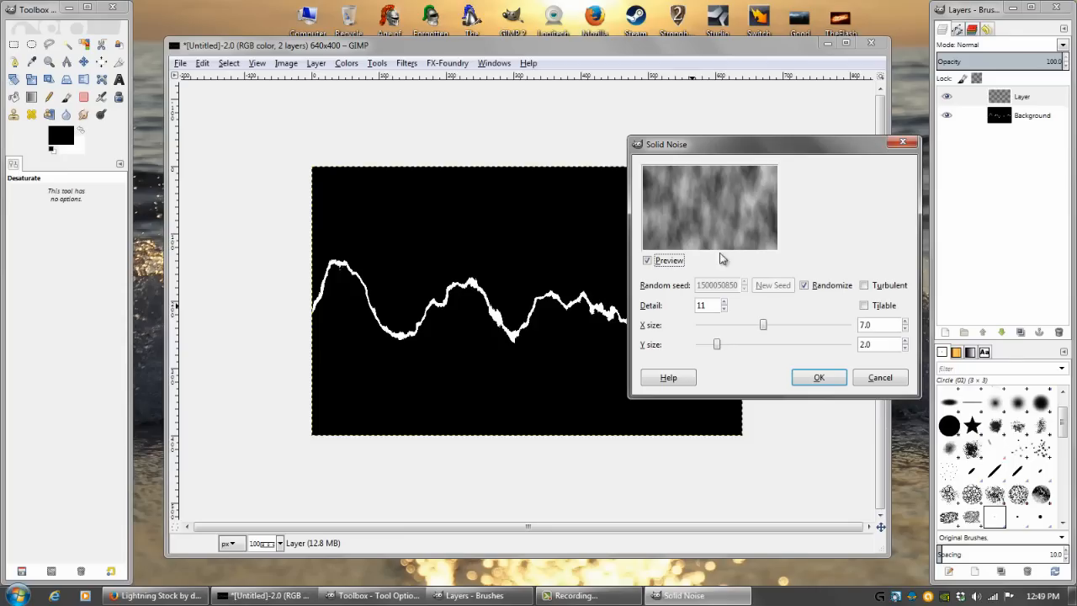
- Set the solid noise's X size to 13.0 and Y size to 11.1, checking the preview, and render it onto the new layer
left_click(820, 350)
left_click(820, 350)
left_click(805, 344)
left_click(811, 329)
left_click(811, 329)
left_click(810, 329)
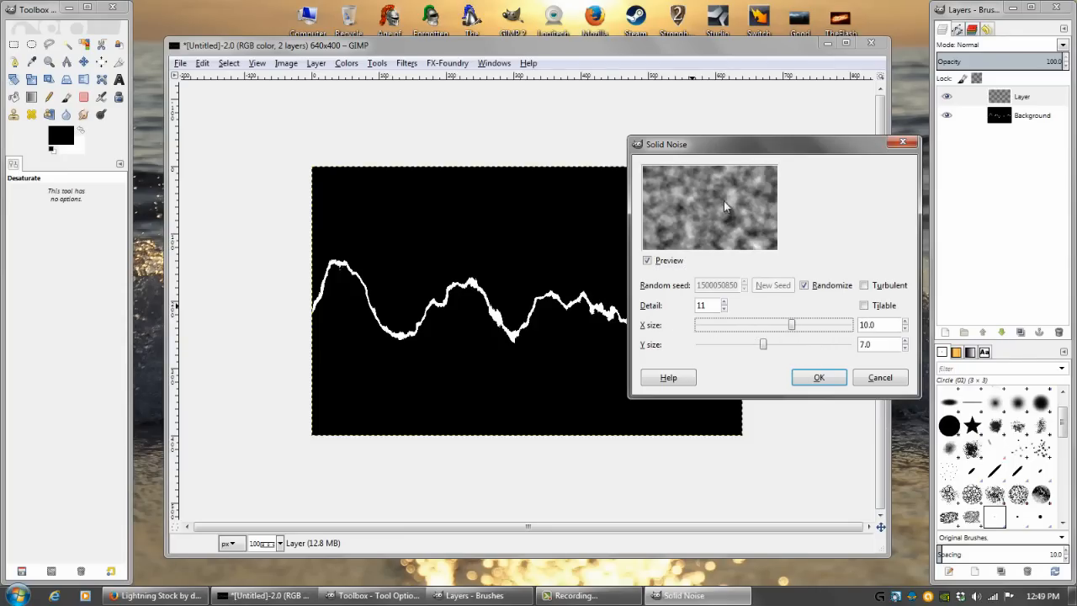
left_click(838, 327)
left_click_drag(764, 346, 699, 344)
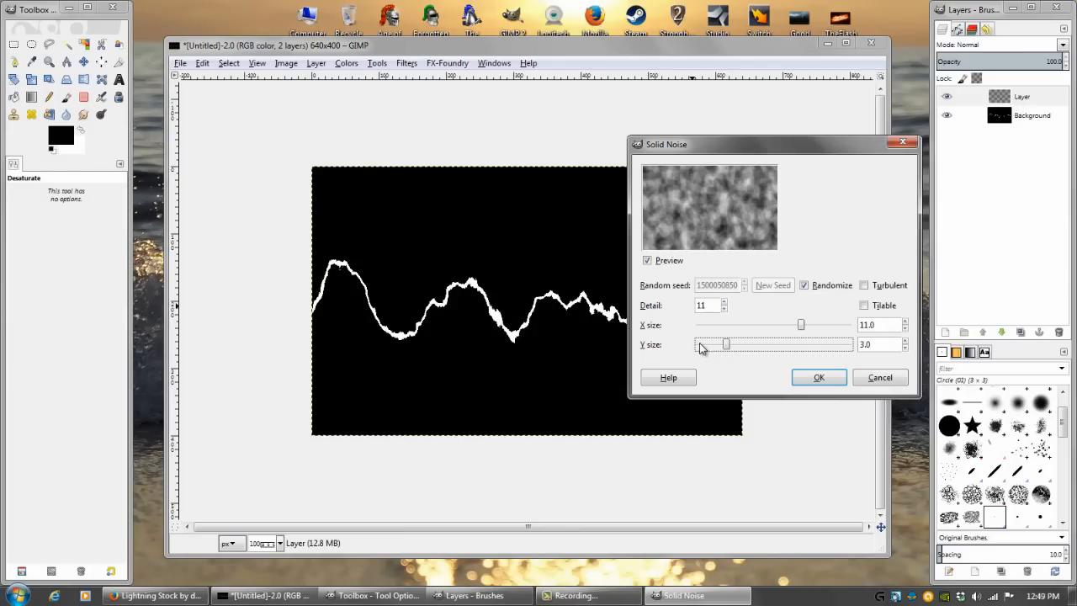
left_click(741, 346)
left_click(818, 344)
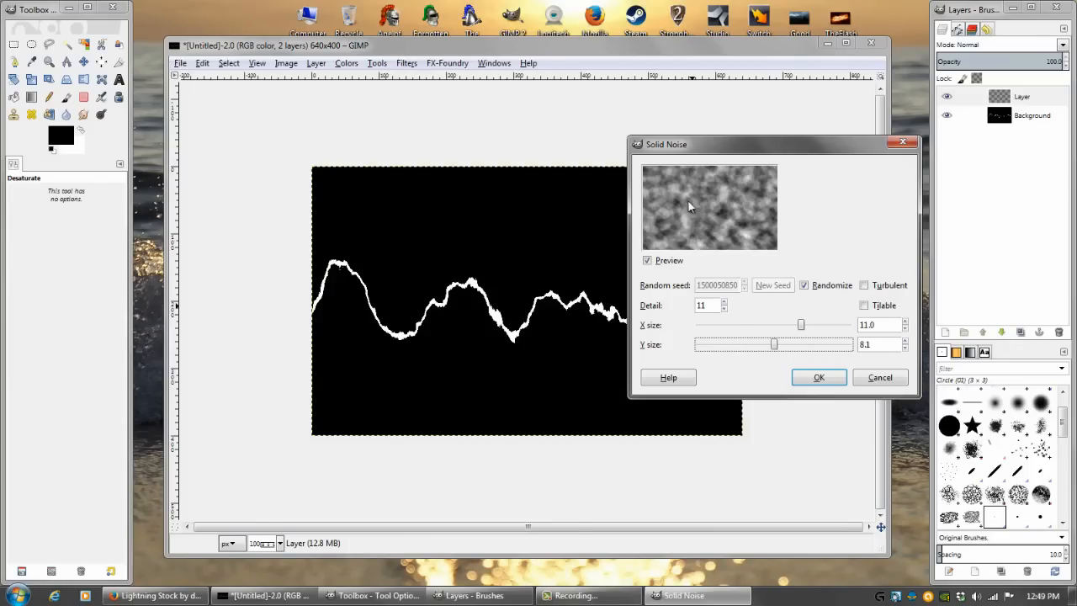
left_click(833, 324)
left_click(823, 345)
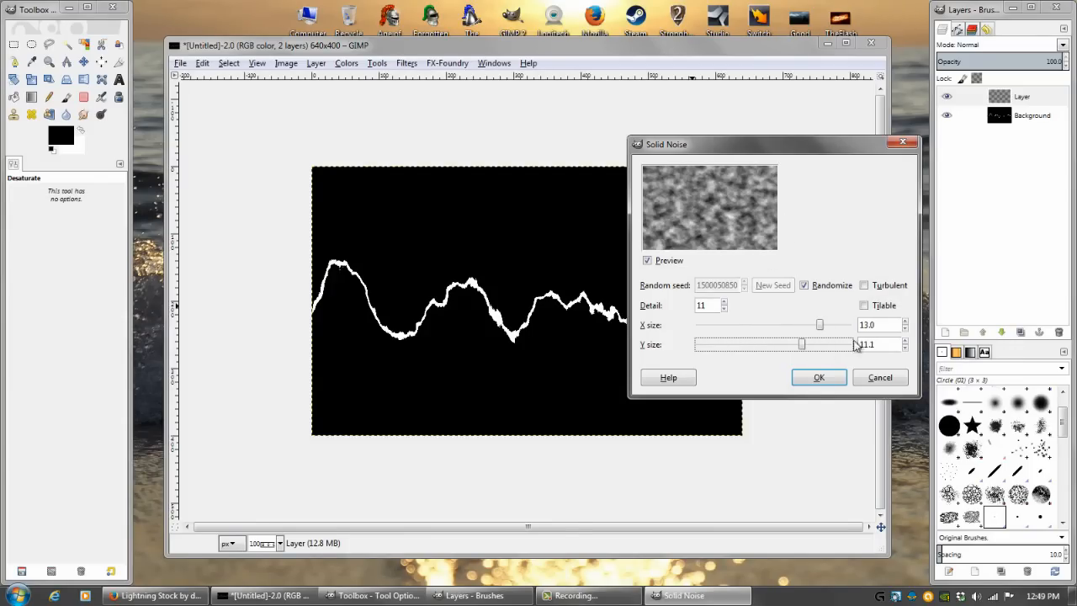
left_click(821, 377)
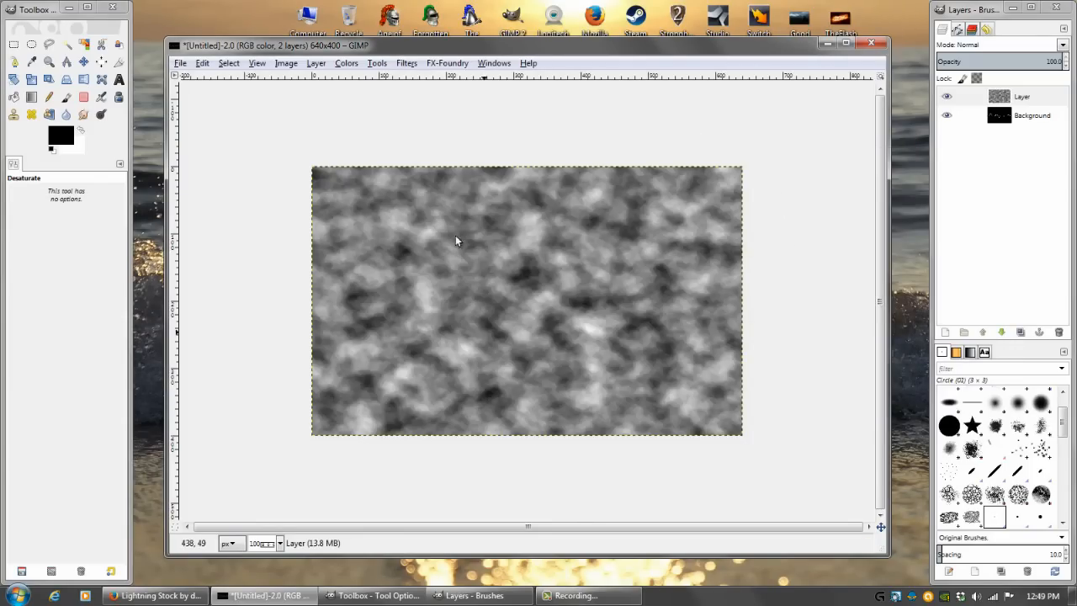
- Hide the solid noise layer and open the Displace filter on the Background layer, keeping the bolt in view
left_click(946, 99)
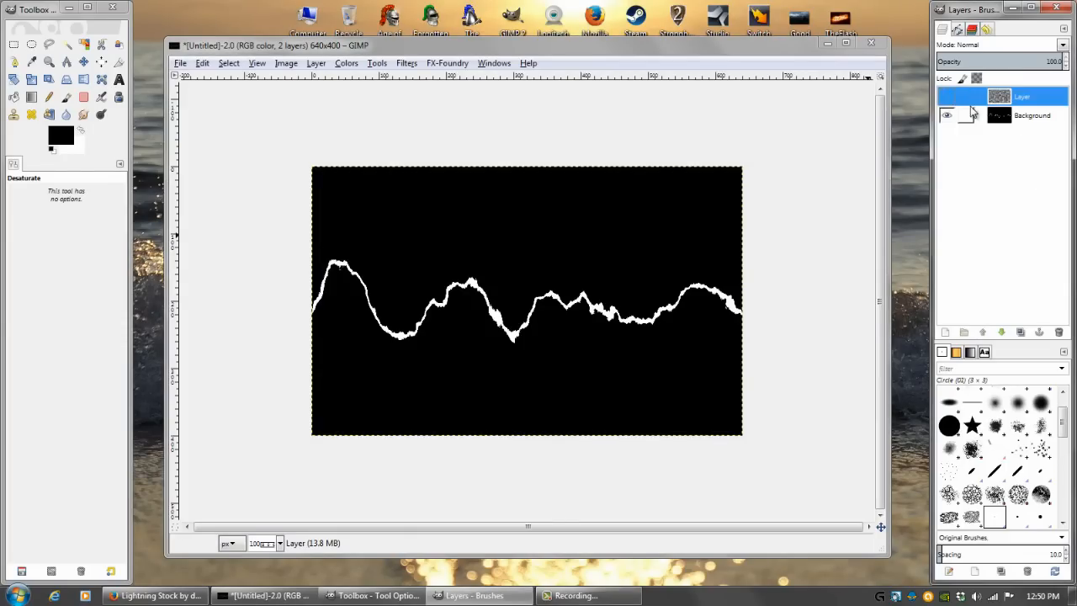
left_click(1030, 118)
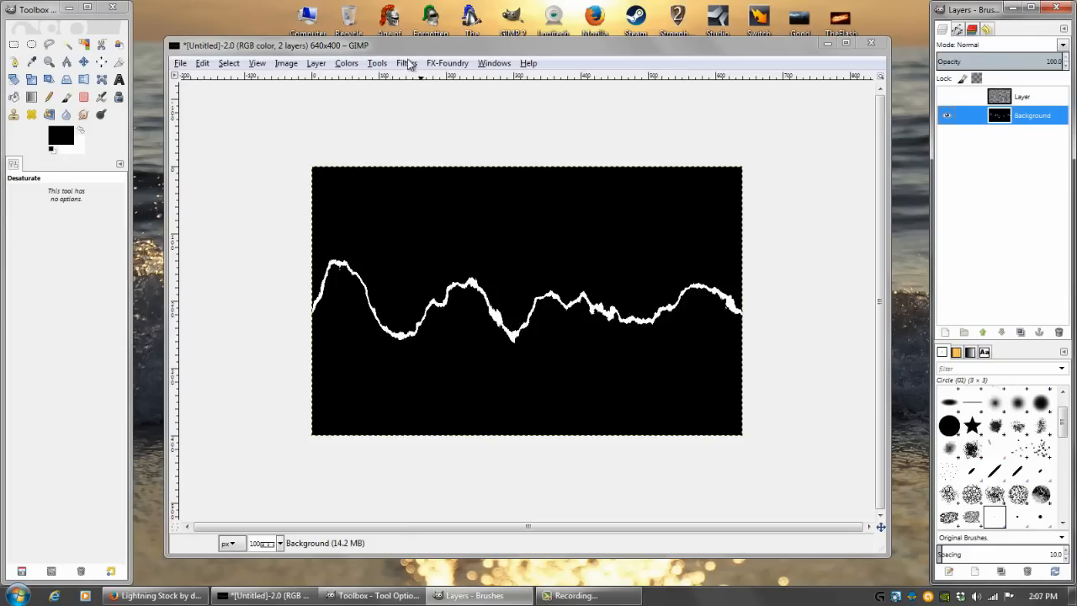
left_click(408, 64)
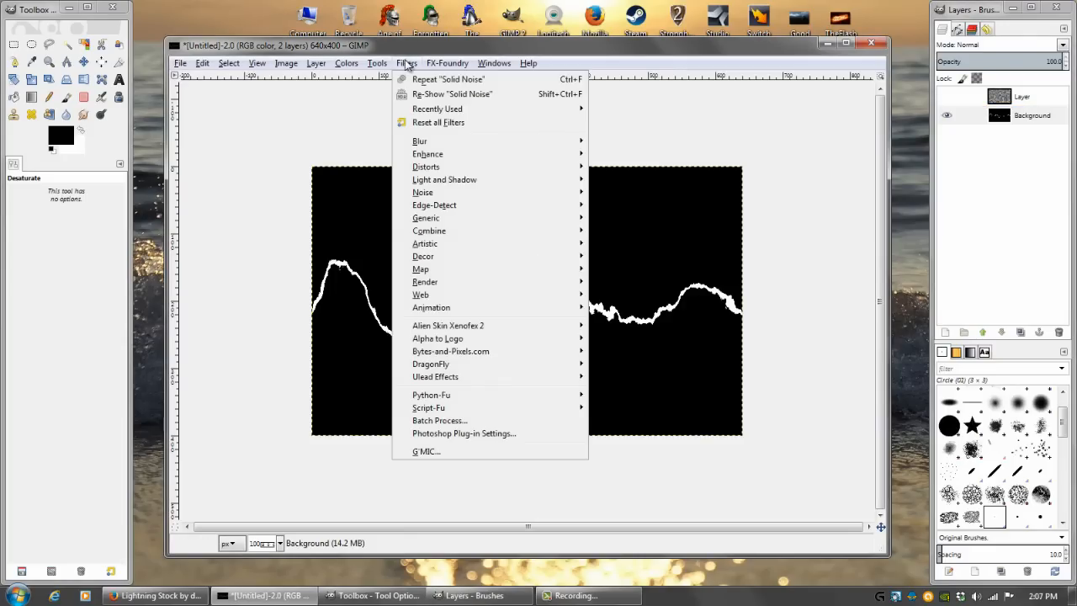
mouse_move(557, 269)
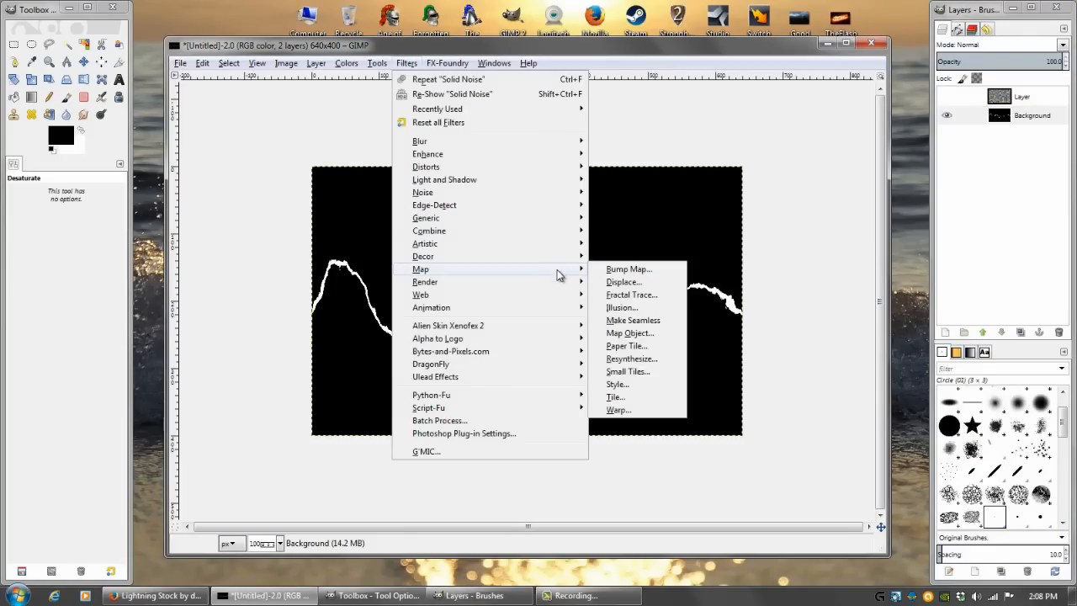
left_click(623, 283)
left_click_drag(528, 261, 699, 64)
left_click_drag(678, 114, 687, 170)
- Zero the X and Y displacement amounts, with the solid noise layer as the displacement map for both
double_click(670, 267)
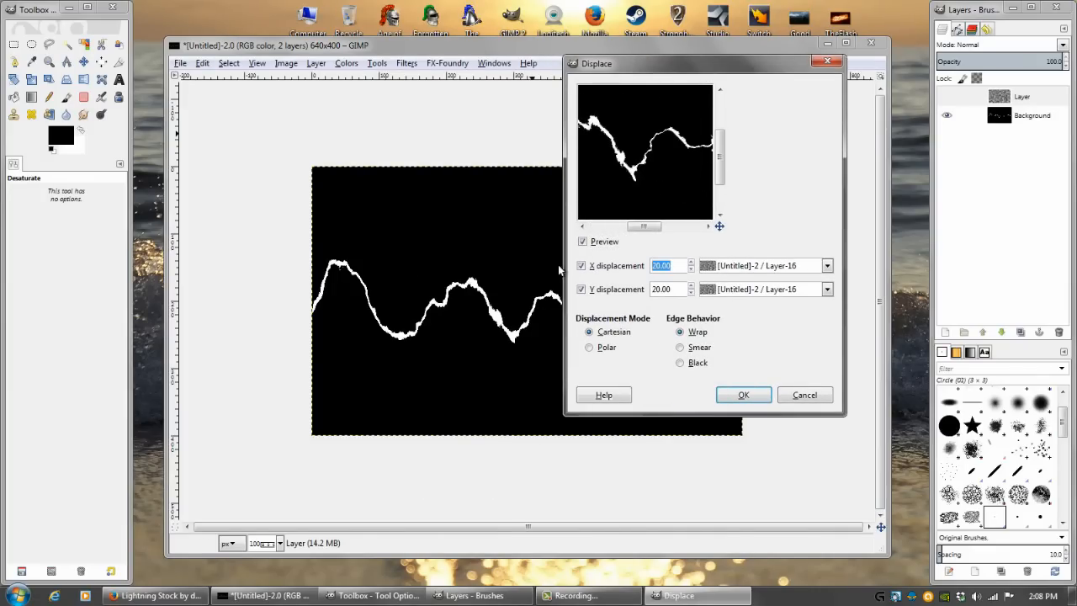
type("0")
double_click(673, 288)
type("0")
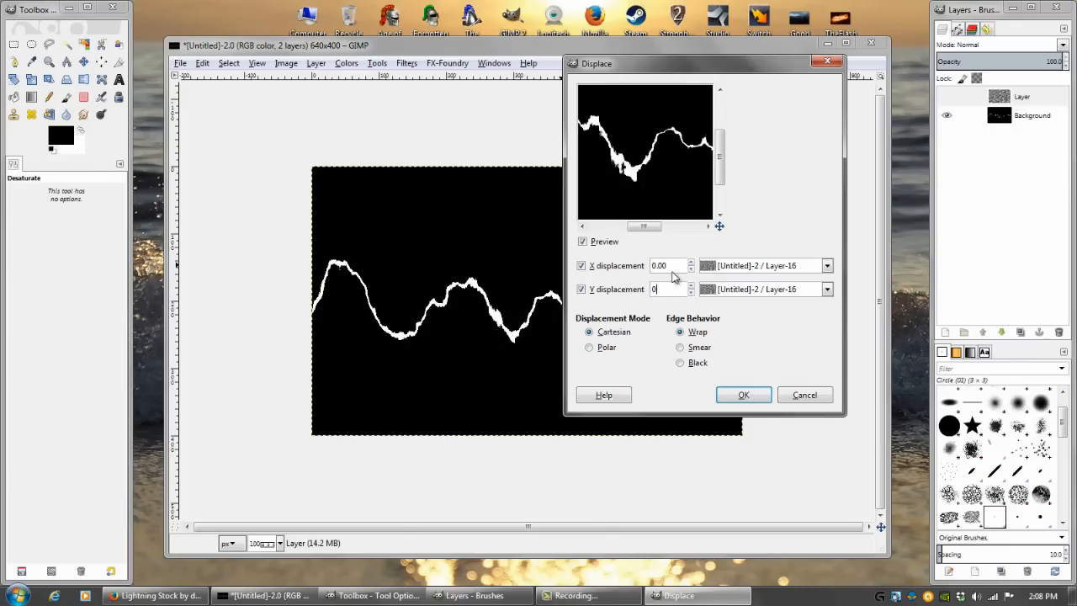
left_click(758, 266)
left_click(740, 288)
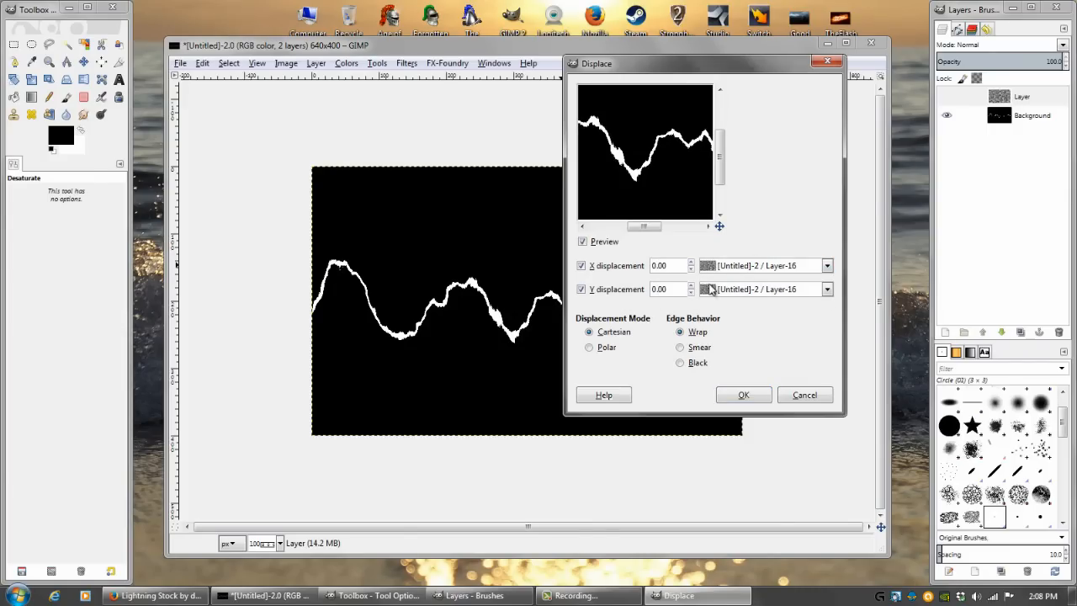
- Try X displacements of 35 and -37, comparing the bolt's distortion in the preview
left_click_drag(632, 197, 687, 192)
left_click_drag(611, 180, 648, 255)
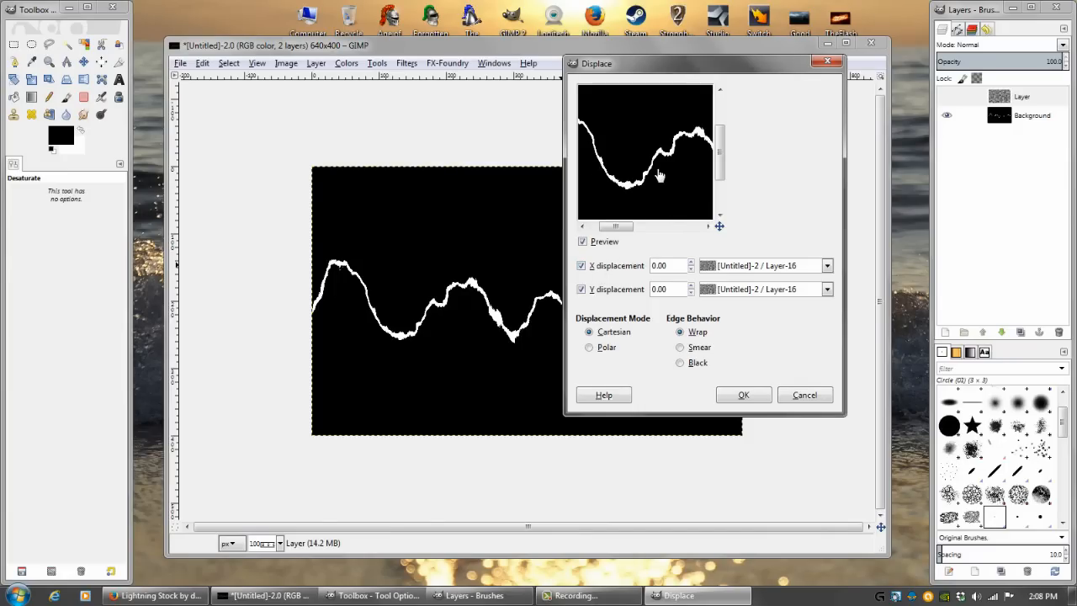
left_click(690, 261)
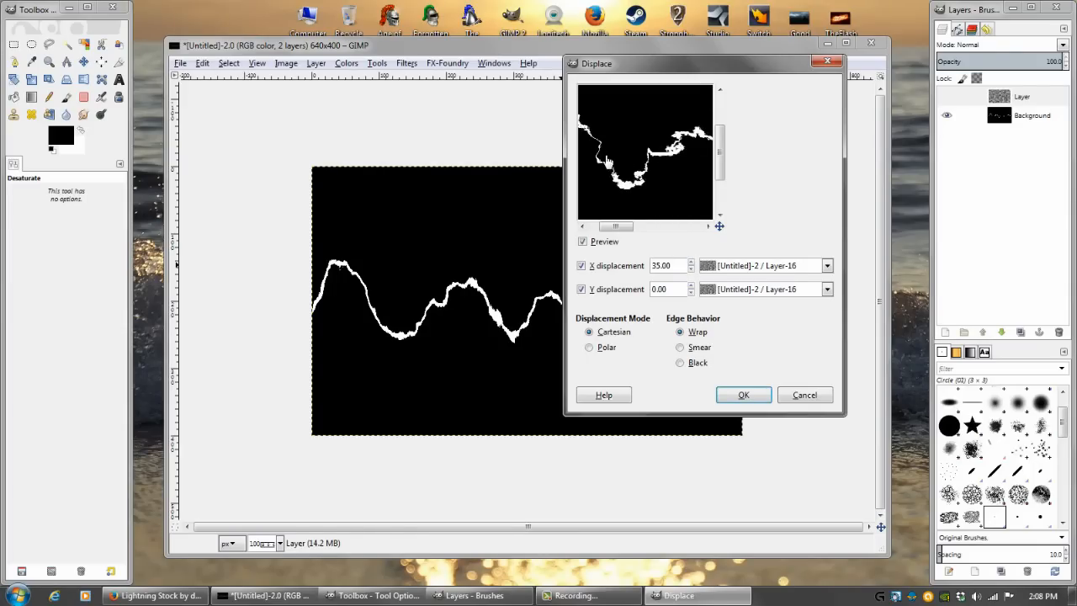
left_click_drag(604, 156, 429, 160)
left_click(690, 269)
left_click(691, 269)
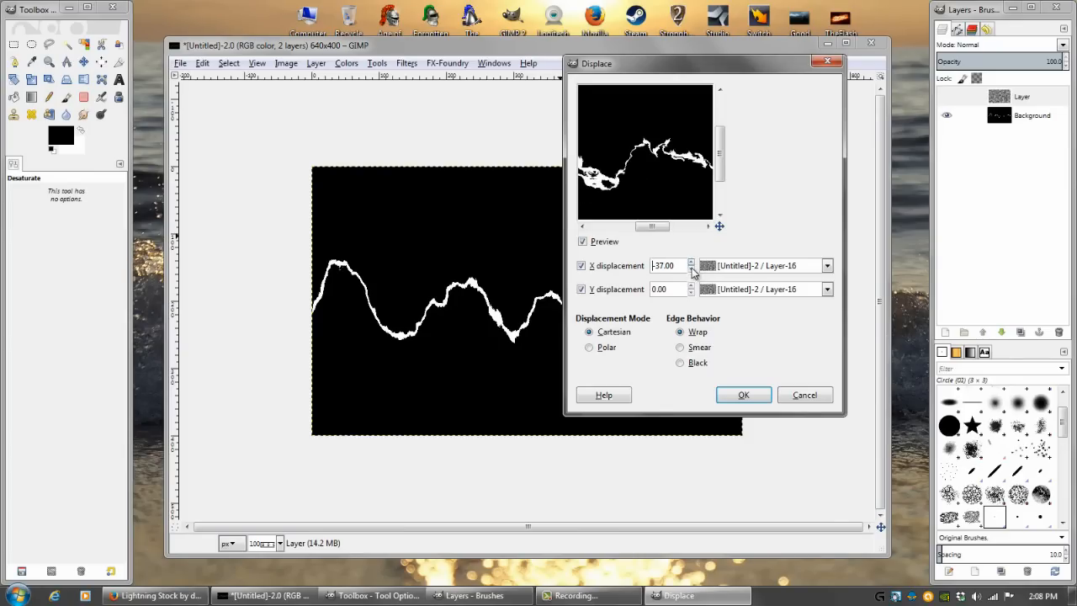
- Set the X displacement to -10
left_click(690, 262)
left_click(691, 262)
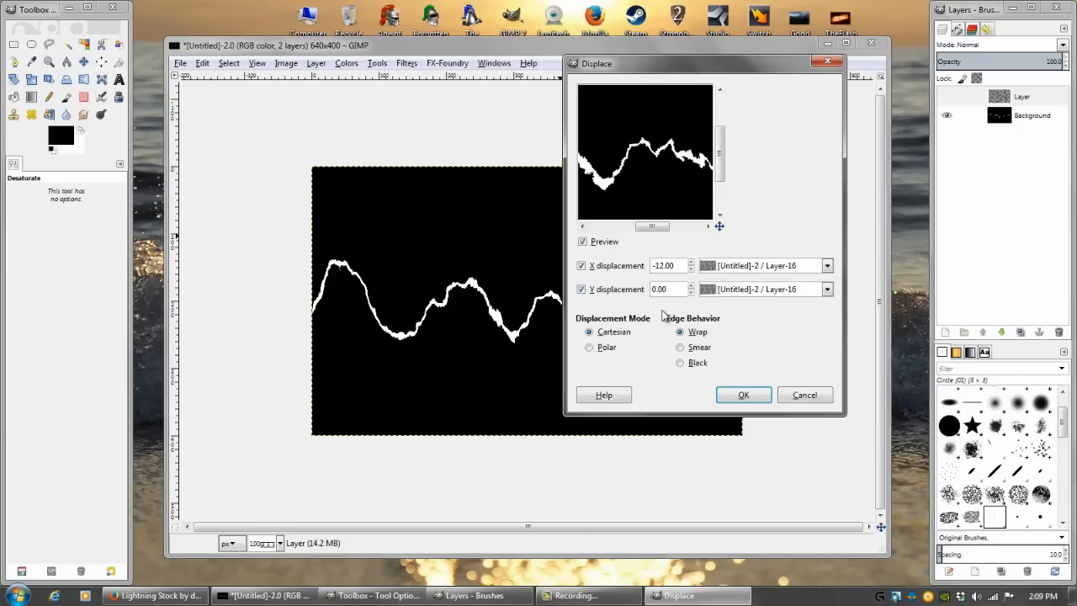
left_click(691, 263)
left_click(692, 264)
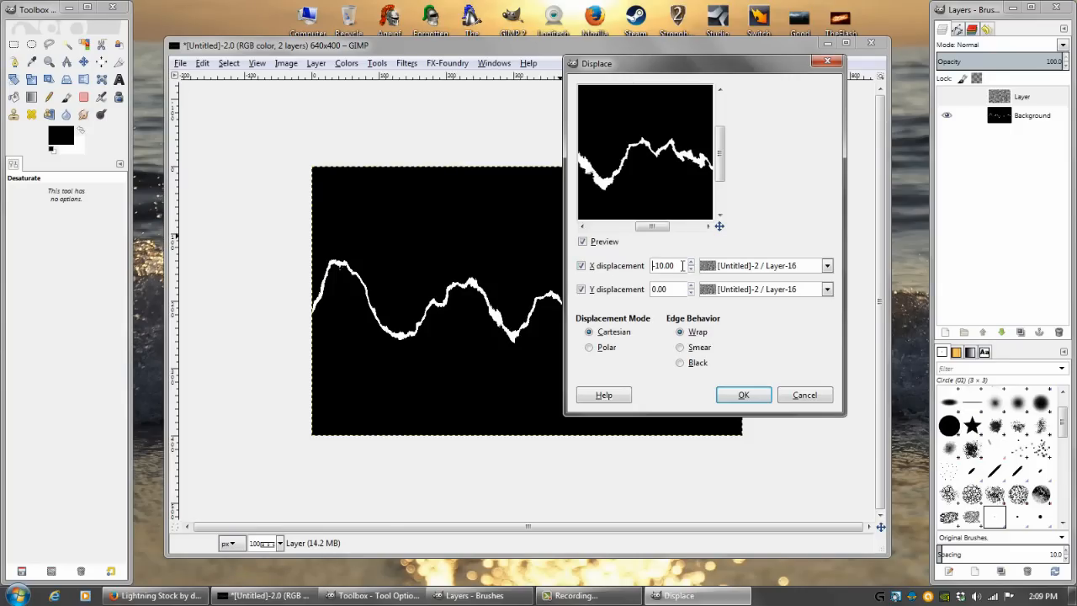
- Try Y displacements of 14, 25 and -24, comparing different stretches of the bolt in the preview
left_click_drag(658, 190, 639, 177)
left_click(691, 286)
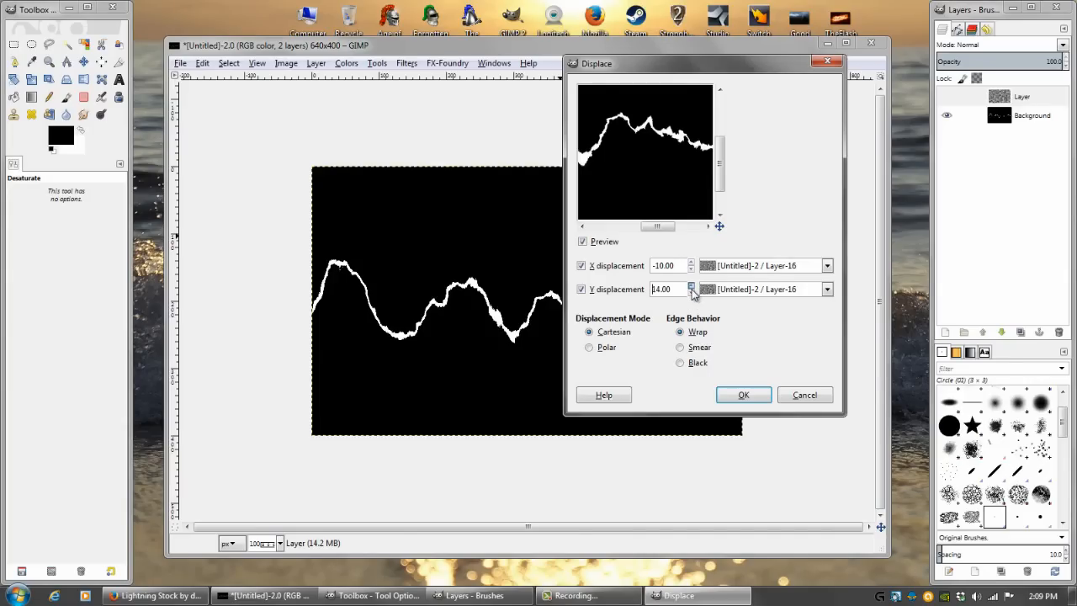
left_click(691, 286)
left_click(690, 286)
left_click_drag(669, 190, 660, 162)
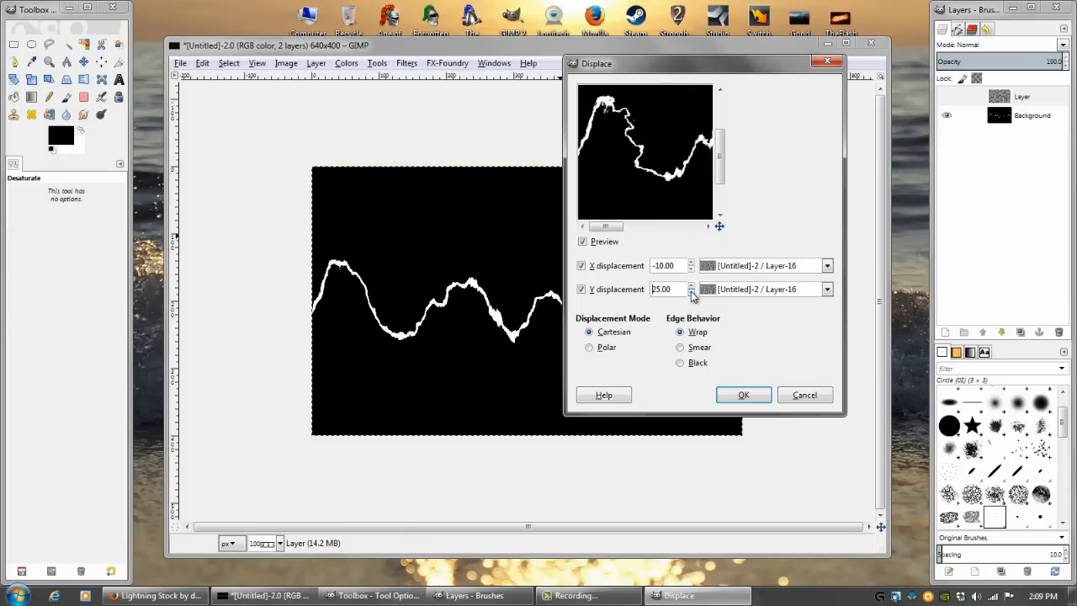
left_click_drag(700, 168, 652, 160)
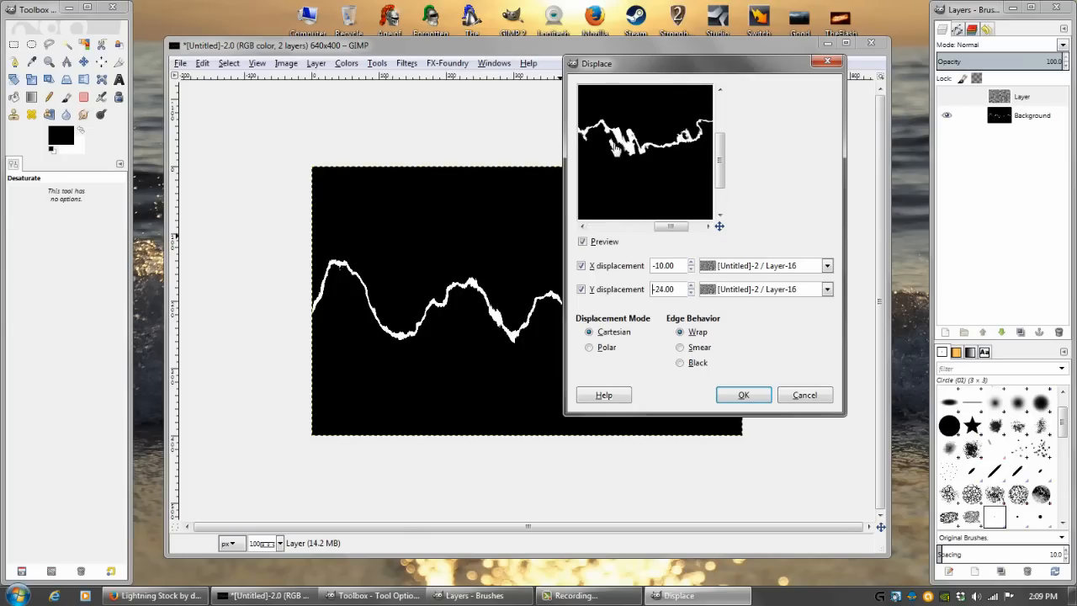
- Set the Y displacement to 5, checking the bolt in the preview, and apply the displacement to the Background layer
left_click(691, 285)
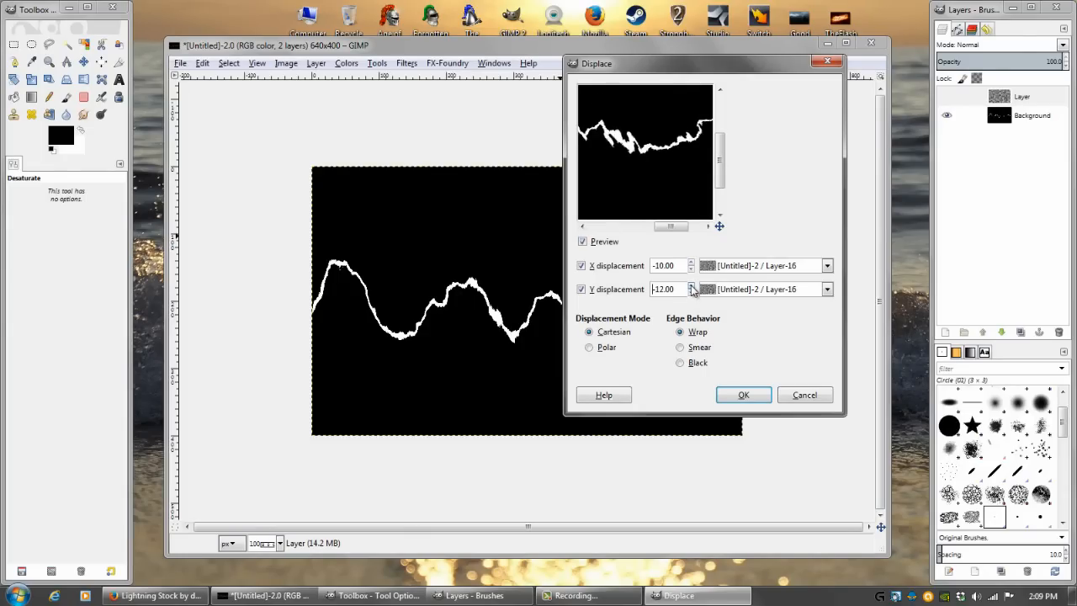
left_click_drag(625, 168, 643, 185)
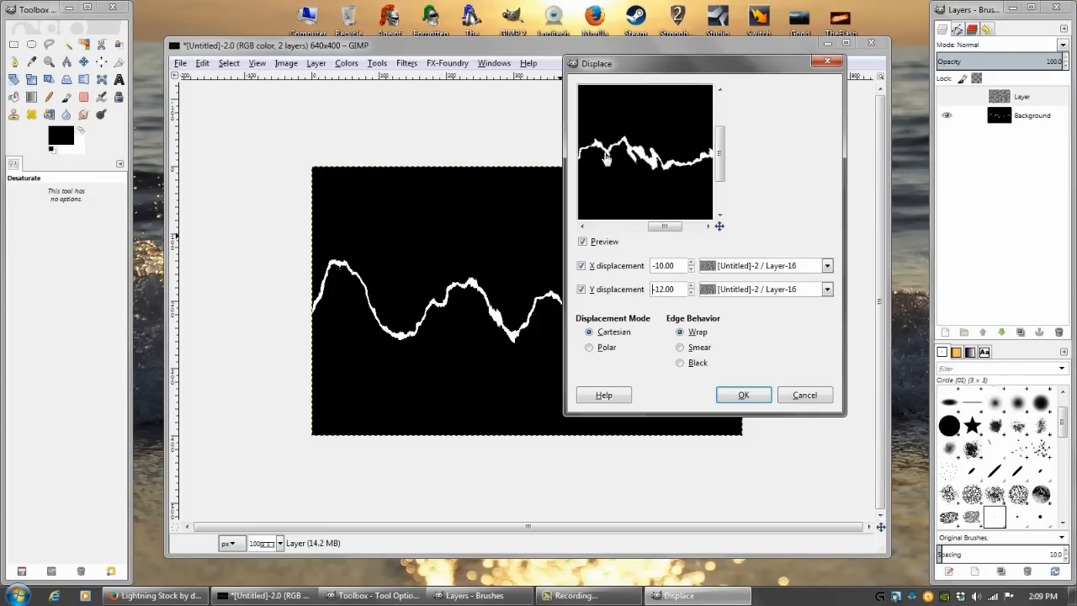
left_click(691, 285)
left_click(690, 285)
left_click_drag(654, 199, 625, 163)
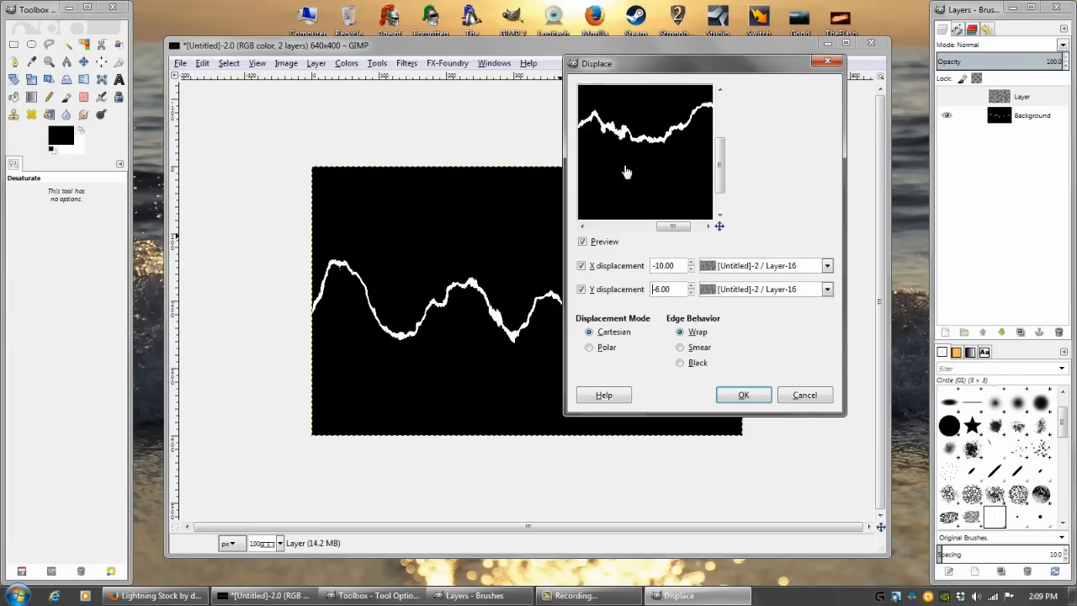
left_click(690, 285)
left_click_drag(613, 185, 581, 173)
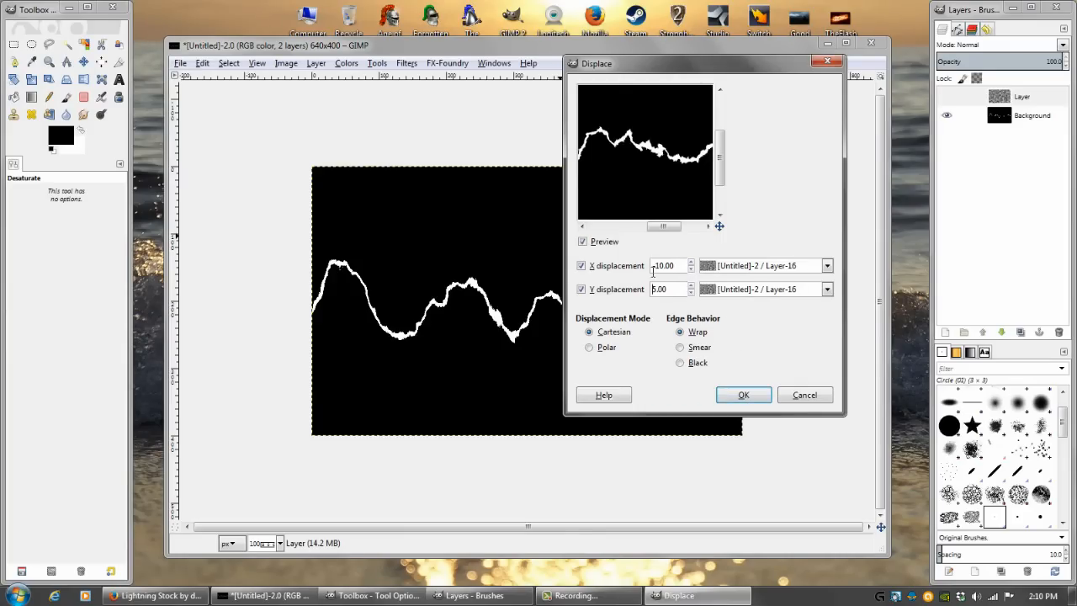
left_click(744, 395)
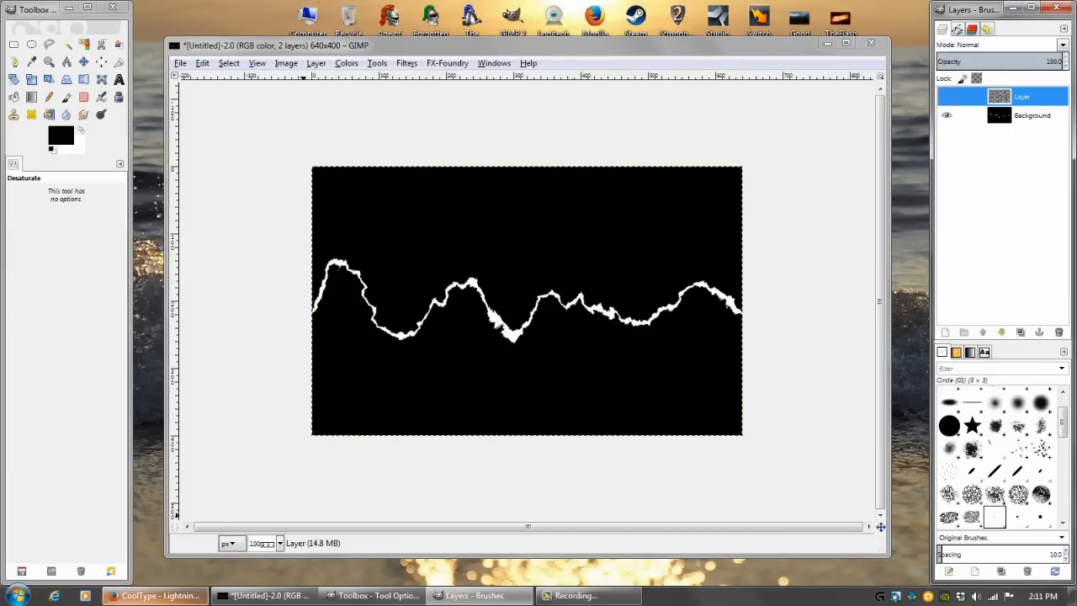
- Switch to Firefox and look through the CoolType lightning tutorial's example image and written instructions
left_click(156, 594)
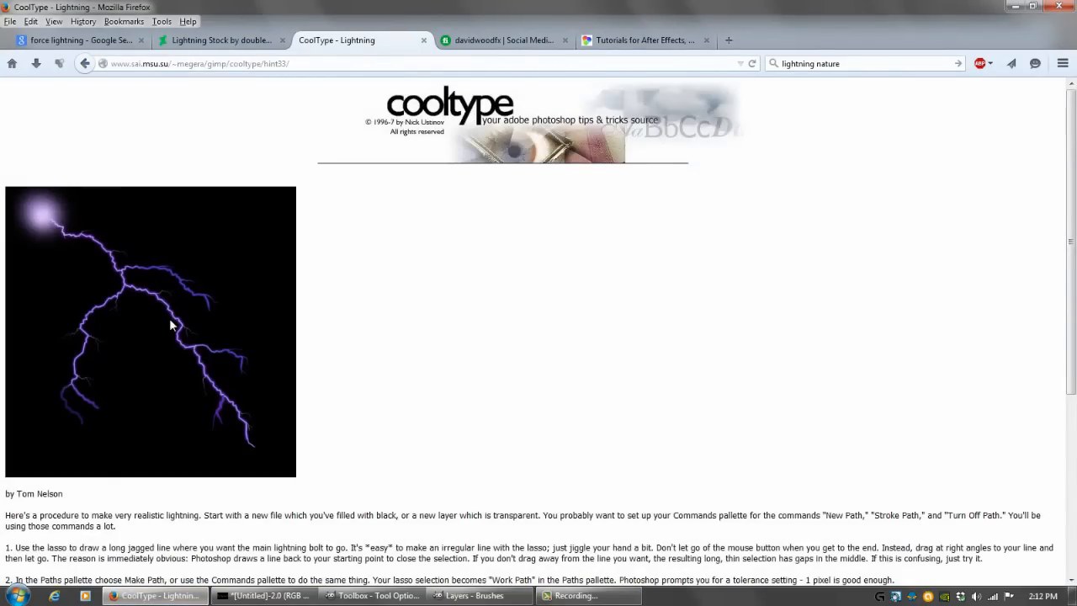
scroll(152, 294, "down", 2)
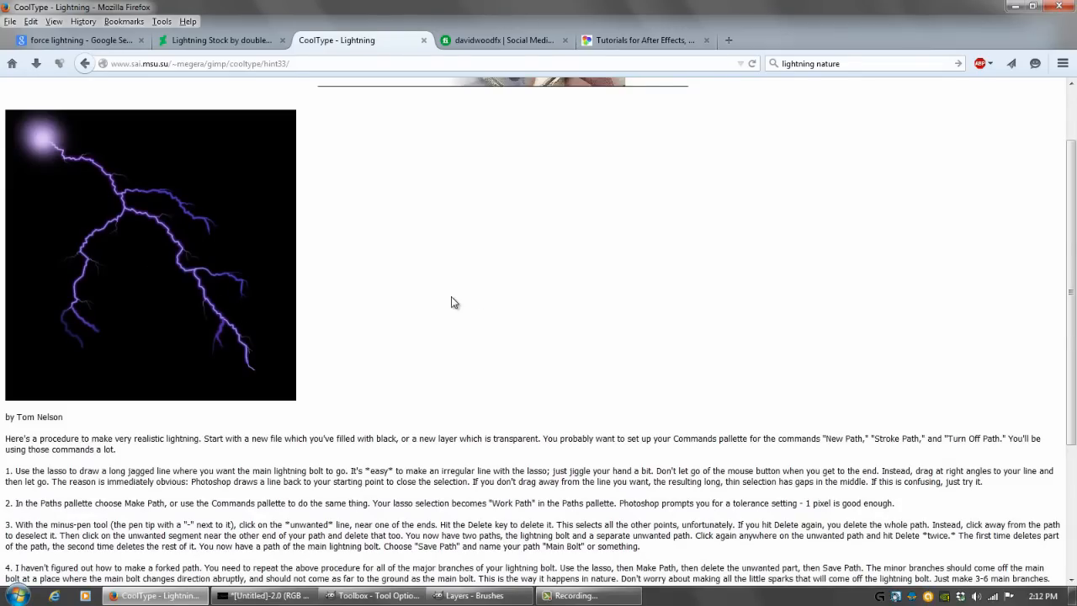
scroll(452, 307, "down", 3)
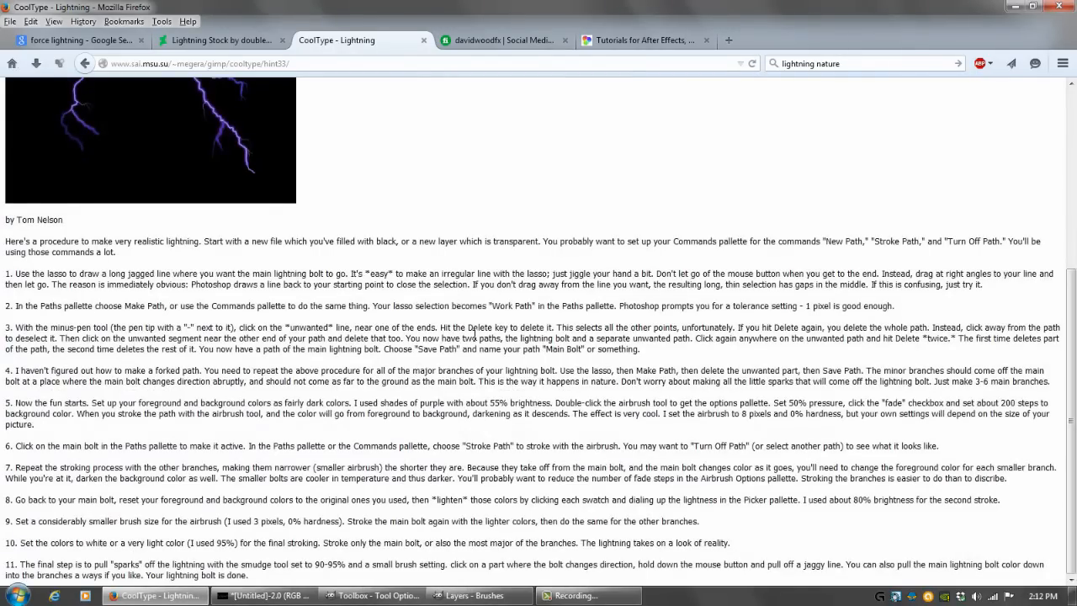
scroll(475, 337, "up", 4)
scroll(475, 340, "down", 1)
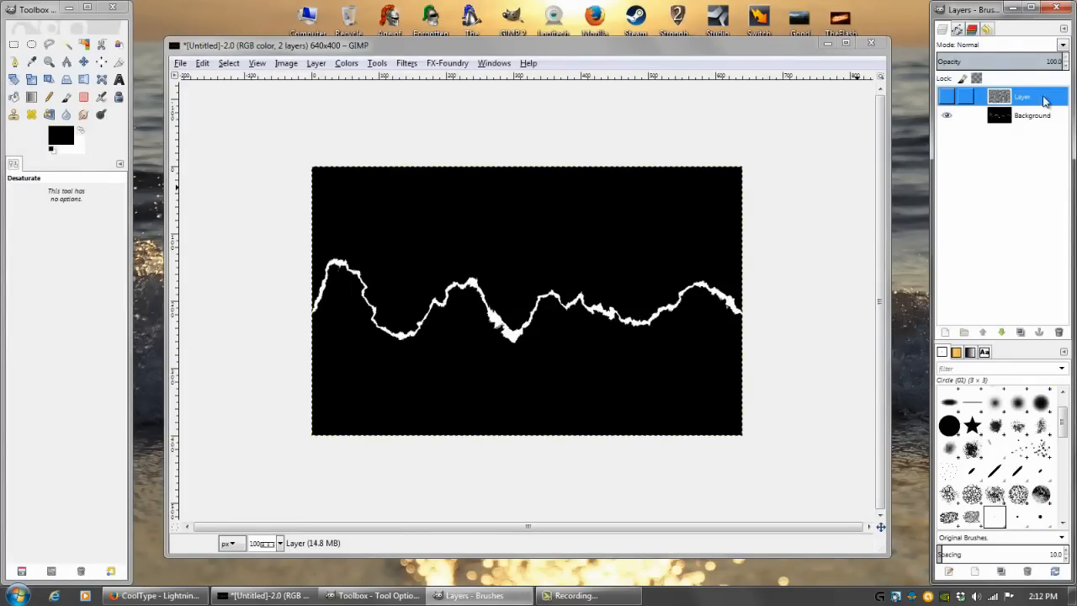
- Delete the solid noise layer and fill the Background layer with the black foreground color
left_click(1059, 333)
left_click(1026, 94)
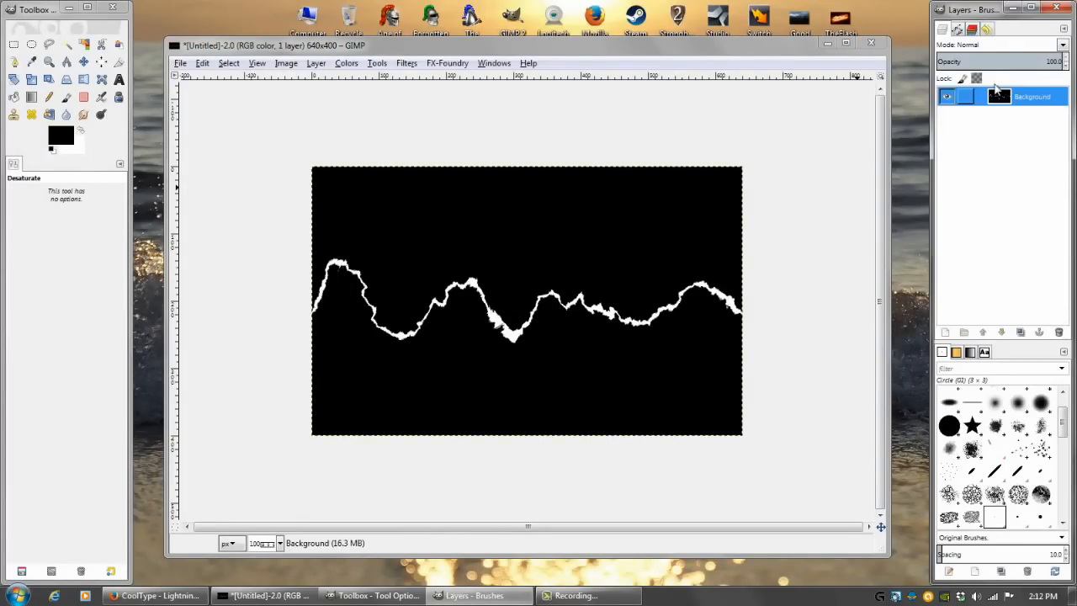
left_click(200, 64)
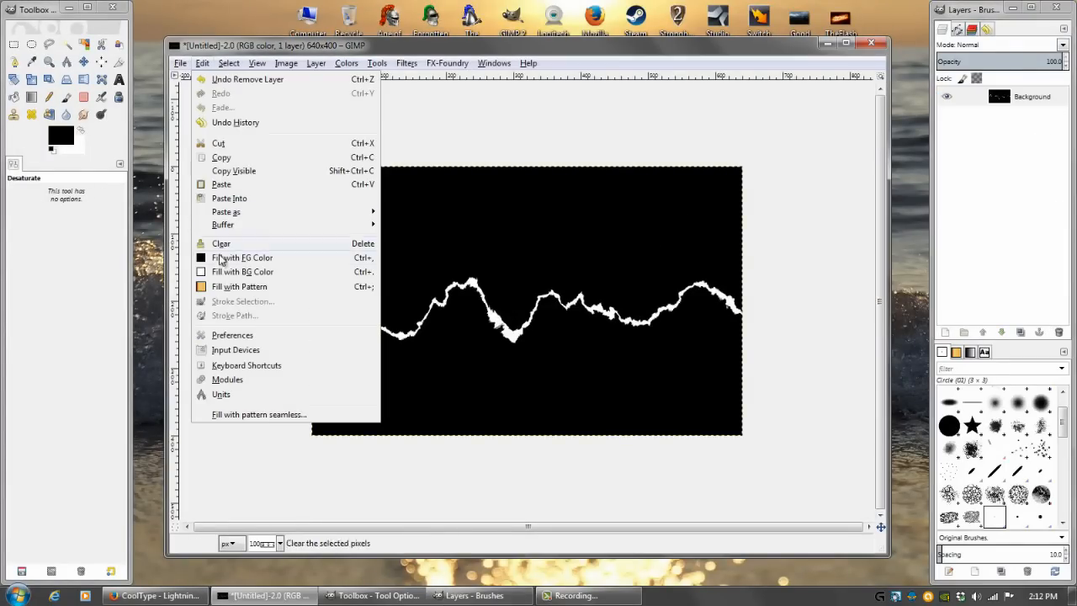
left_click(223, 257)
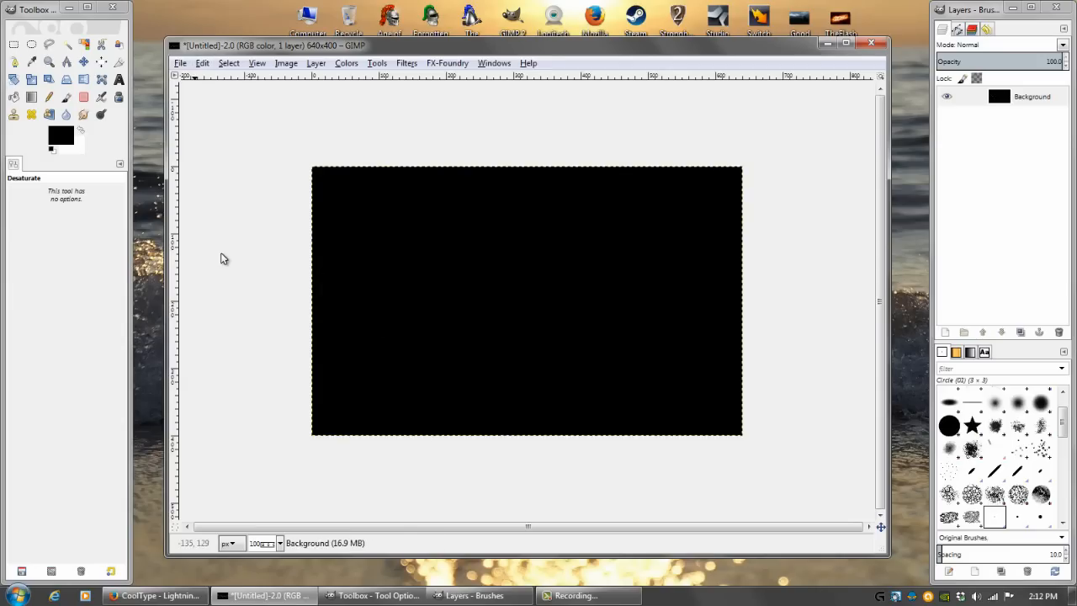
- Draw a Free Select outline with a jagged edge across the canvas's middle, looping outside below the canvas and back to its start
left_click(48, 46)
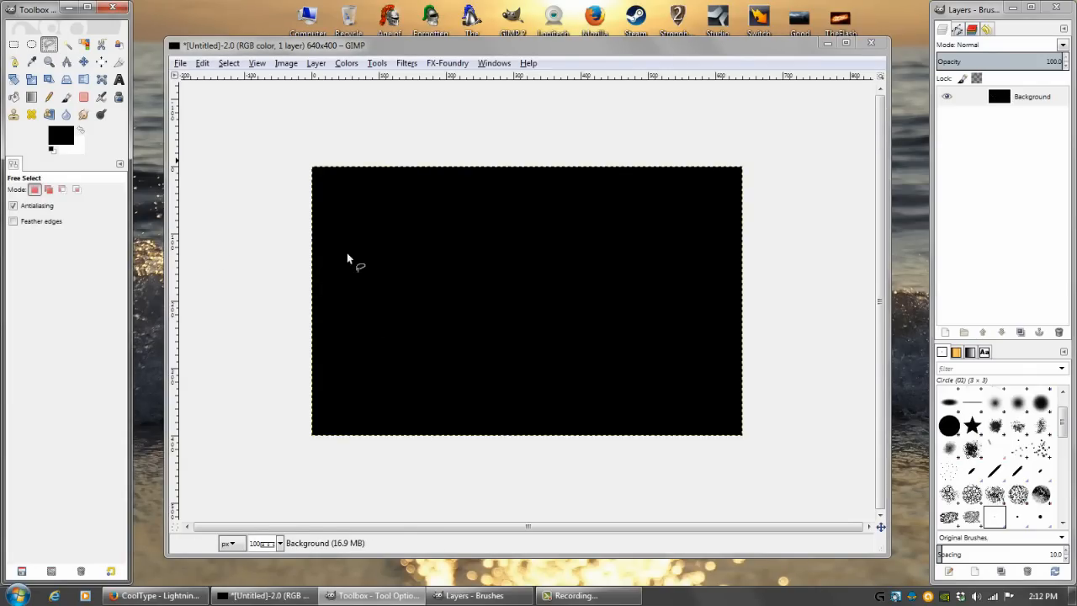
left_click(299, 295)
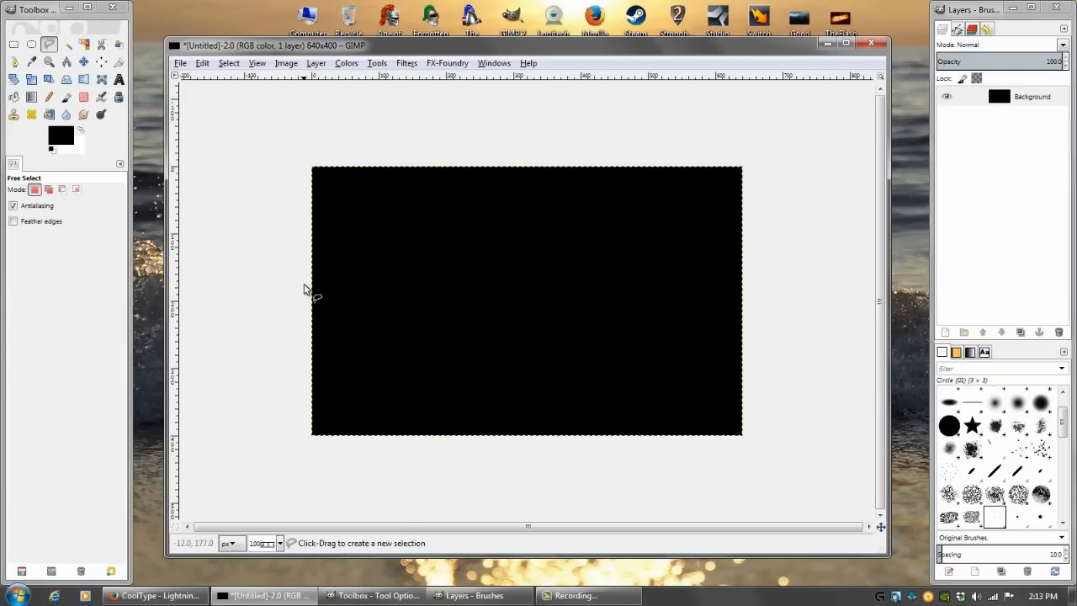
left_click(305, 287)
left_click_drag(326, 286, 350, 281)
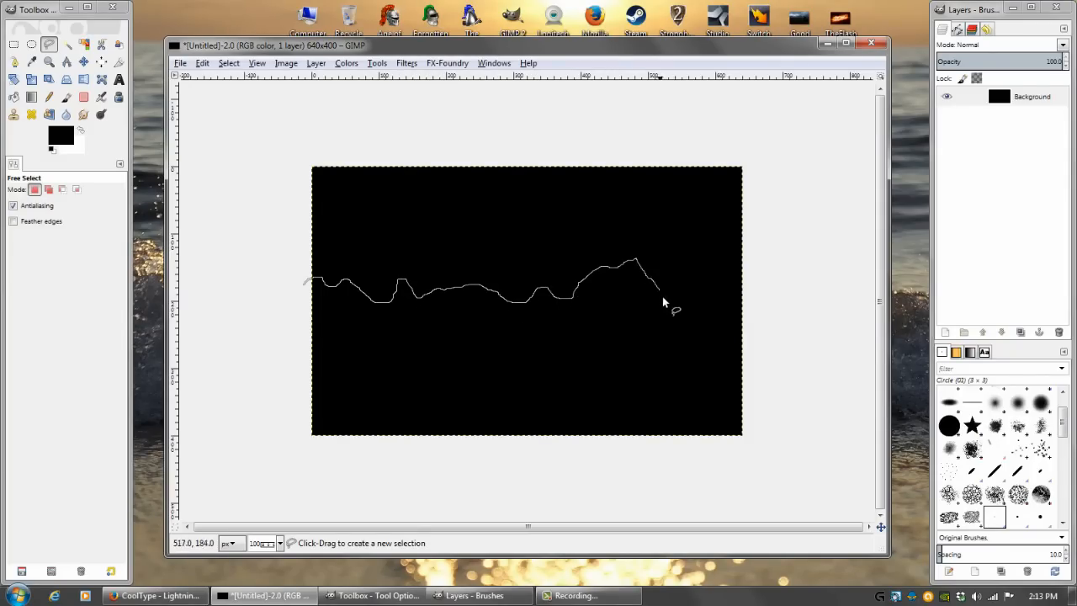
left_click_drag(729, 294, 740, 309)
left_click_drag(754, 304, 783, 460)
mouse_move(716, 486)
left_mouse_down()
mouse_move(366, 471)
mouse_move(266, 440)
left_mouse_up()
left_click_drag(266, 345, 306, 281)
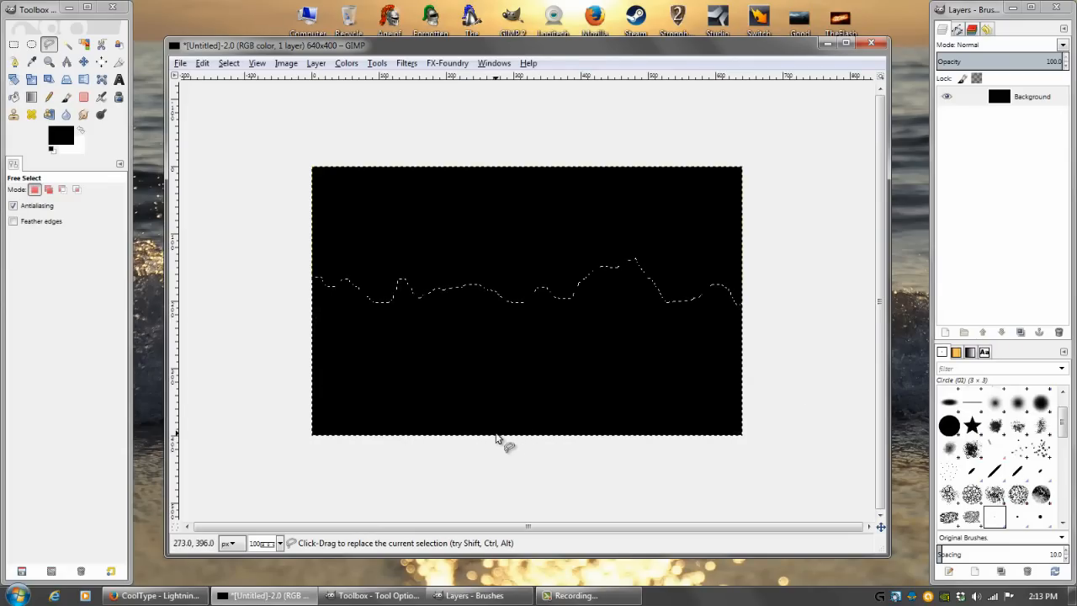
- Examine the lasso selection's jagged edge up close and open the Distort settings for the selection
scroll(265, 544, "up", 2)
left_click_drag(724, 271, 541, 344)
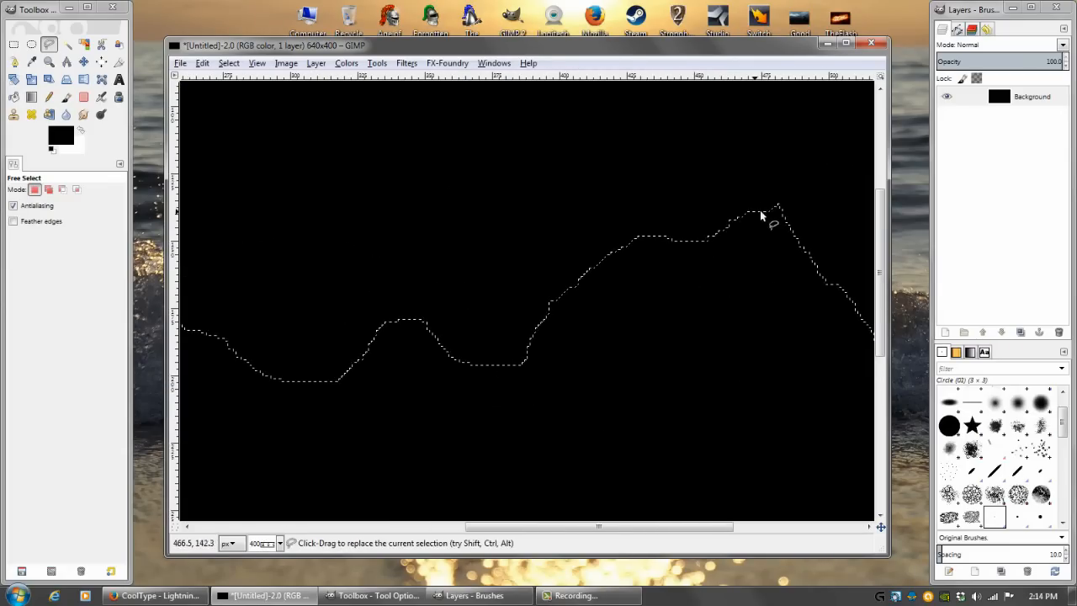
left_click_drag(672, 377, 773, 341)
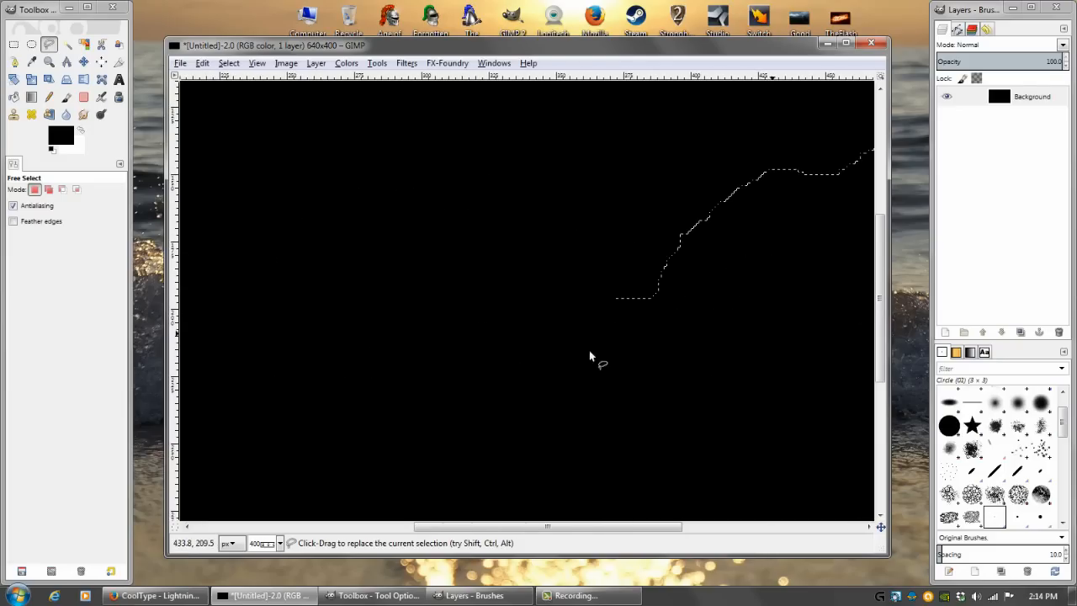
left_click_drag(380, 365, 762, 378)
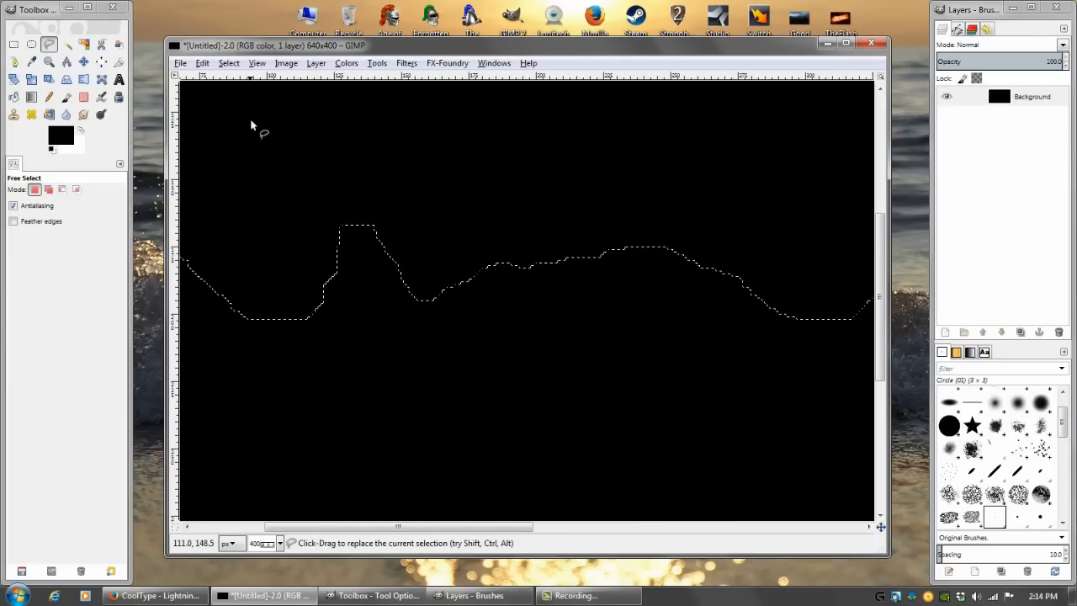
left_click(229, 63)
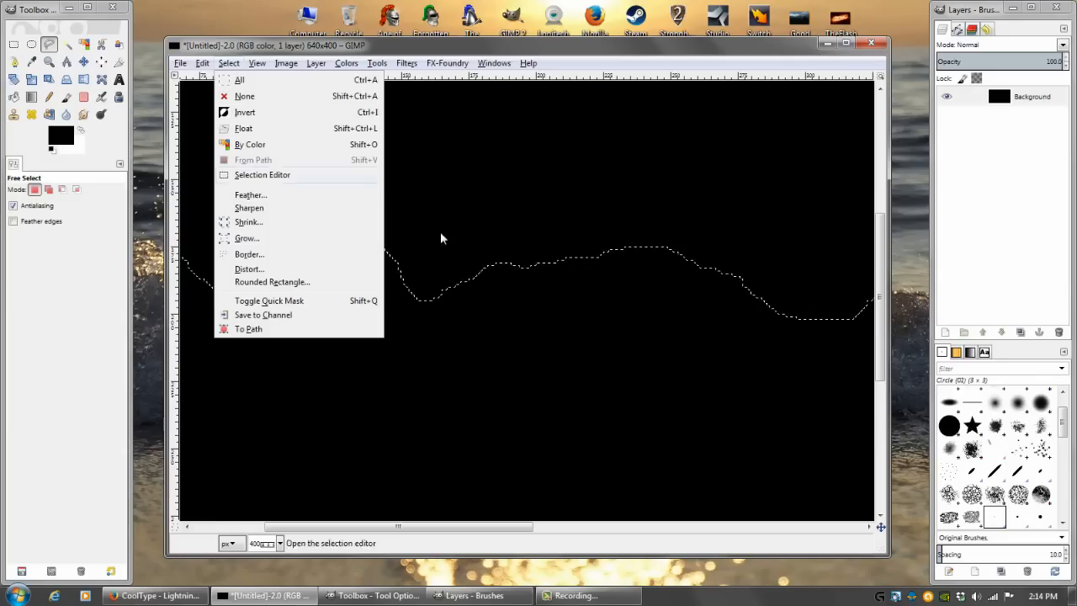
left_click(246, 269)
left_click_drag(502, 206, 815, 165)
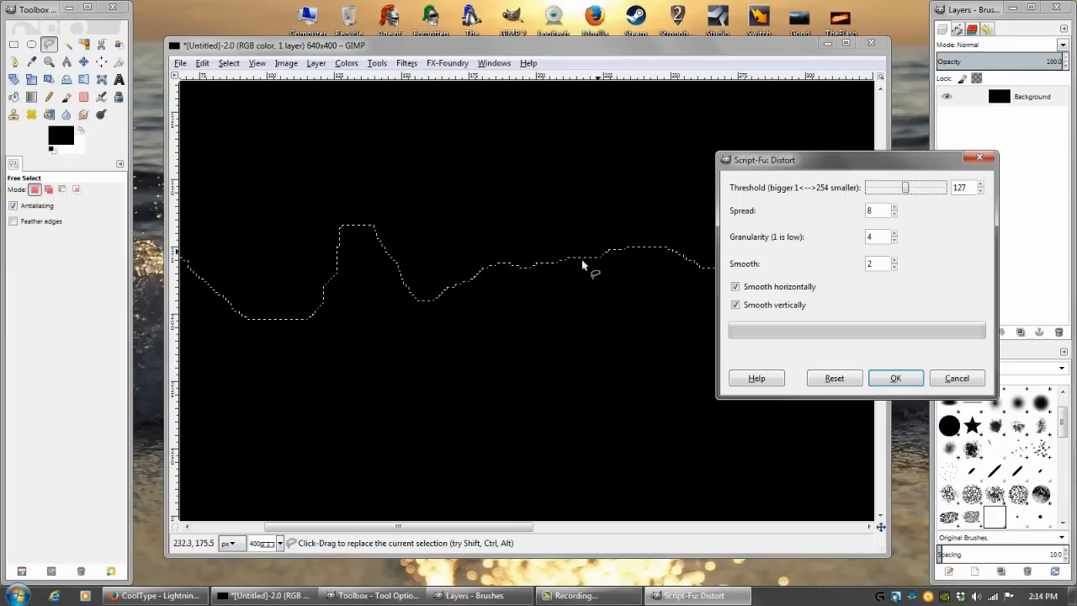
left_click_drag(833, 160, 634, 129)
left_click(228, 64)
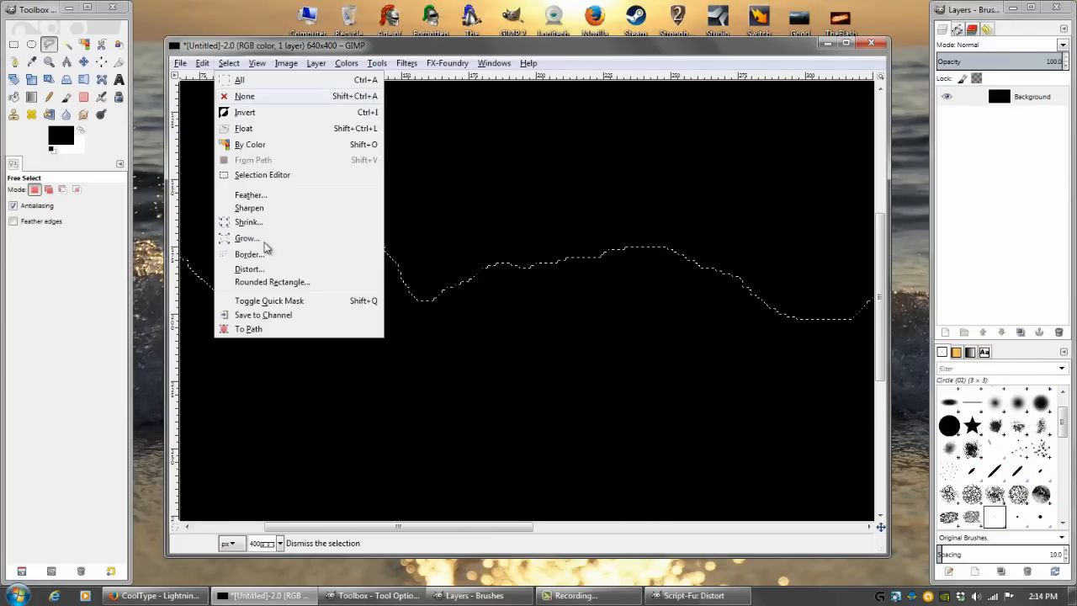
left_click(286, 270)
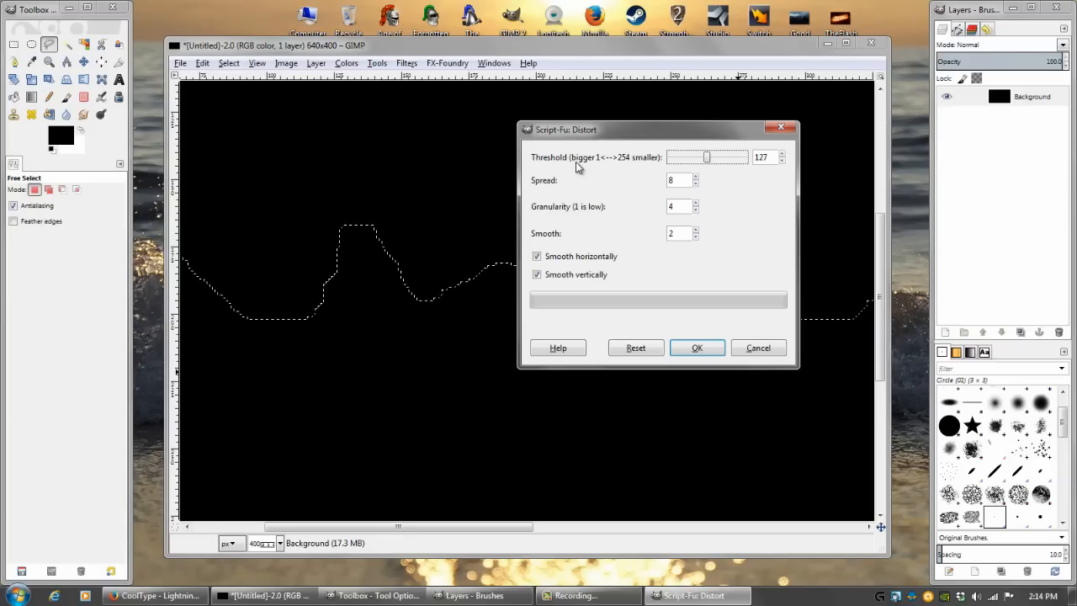
left_click(231, 62)
left_click(222, 67)
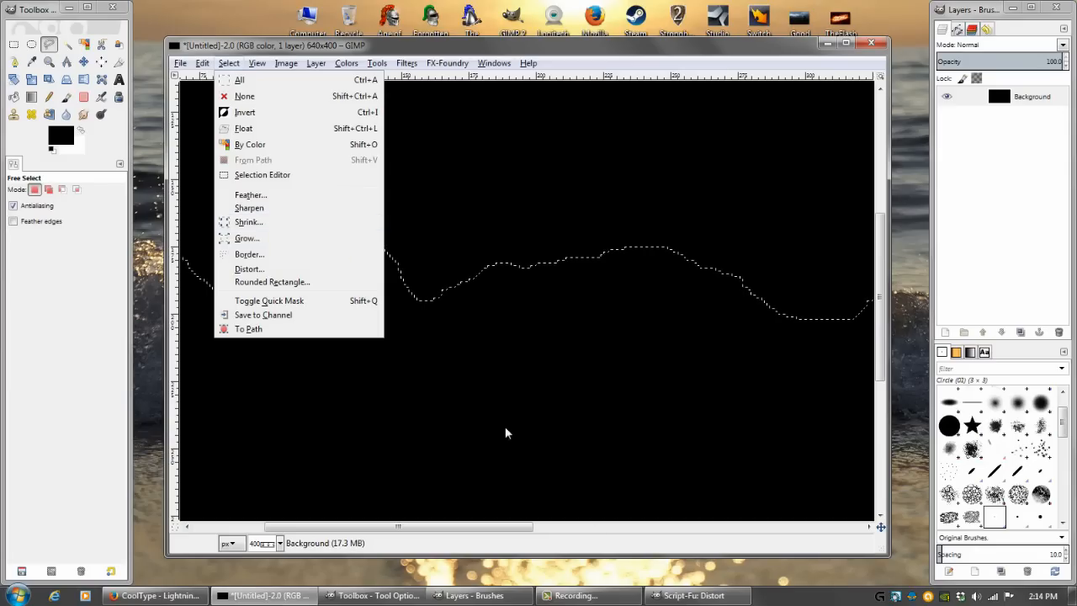
left_click(694, 595)
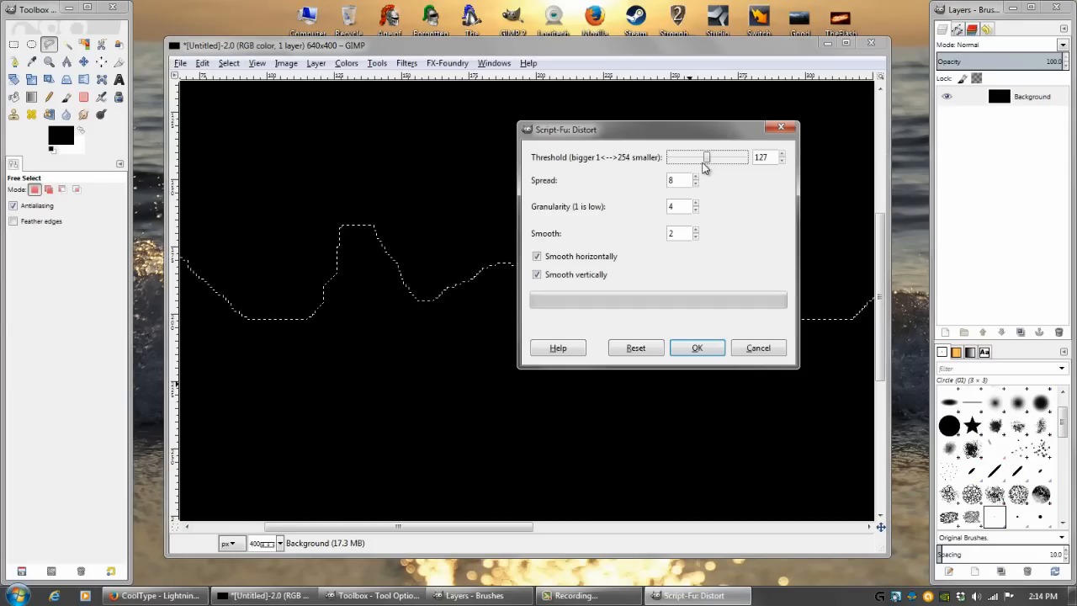
- Try Distort threshold values of 81 and 150, then reset the settings to their defaults
left_click_drag(707, 158, 696, 160)
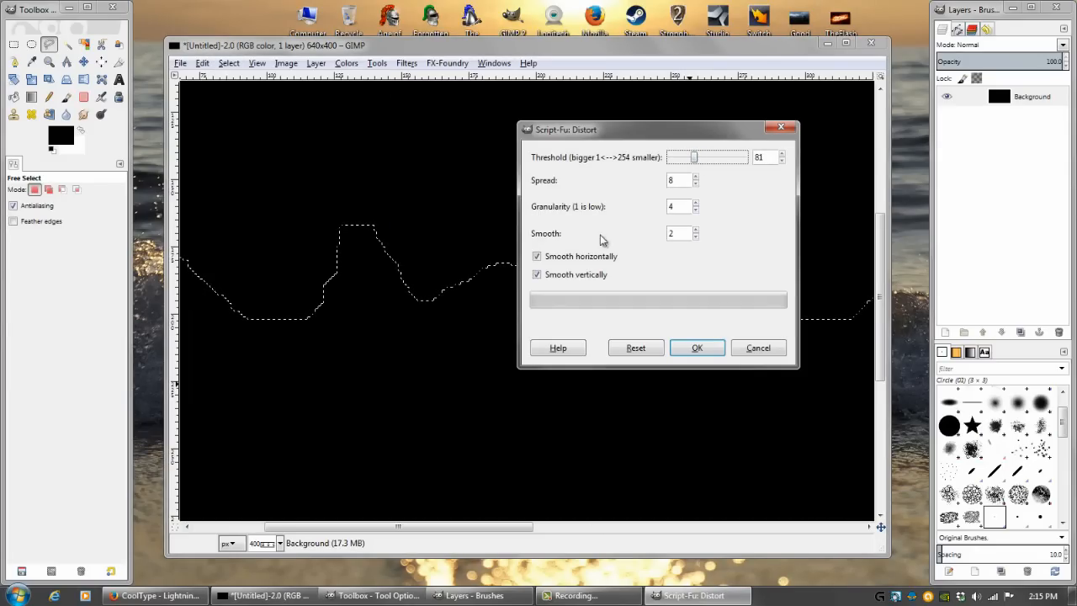
left_click_drag(696, 159, 714, 160)
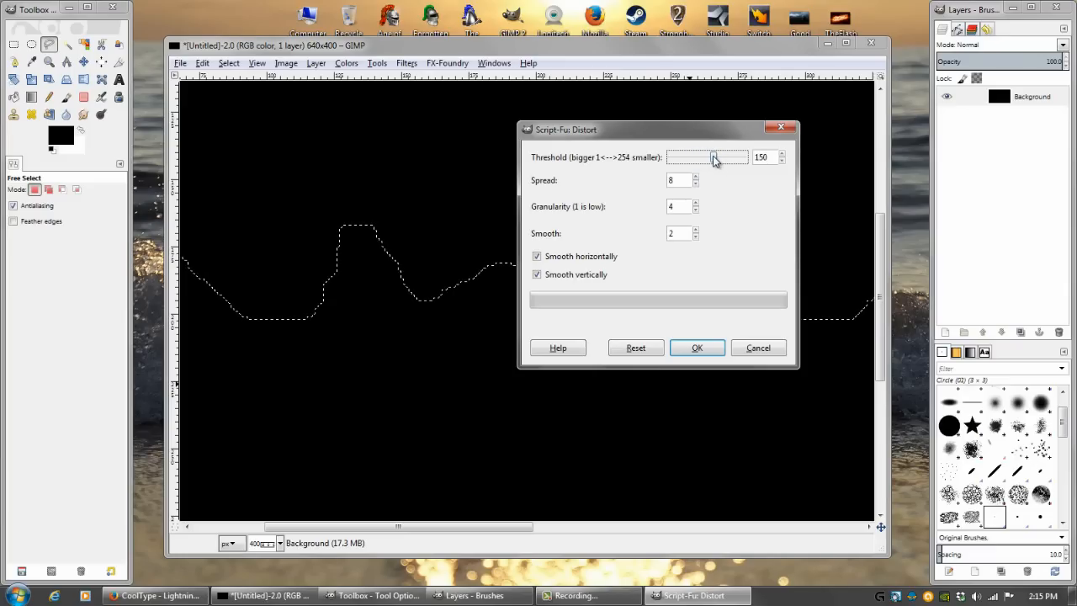
left_click(634, 347)
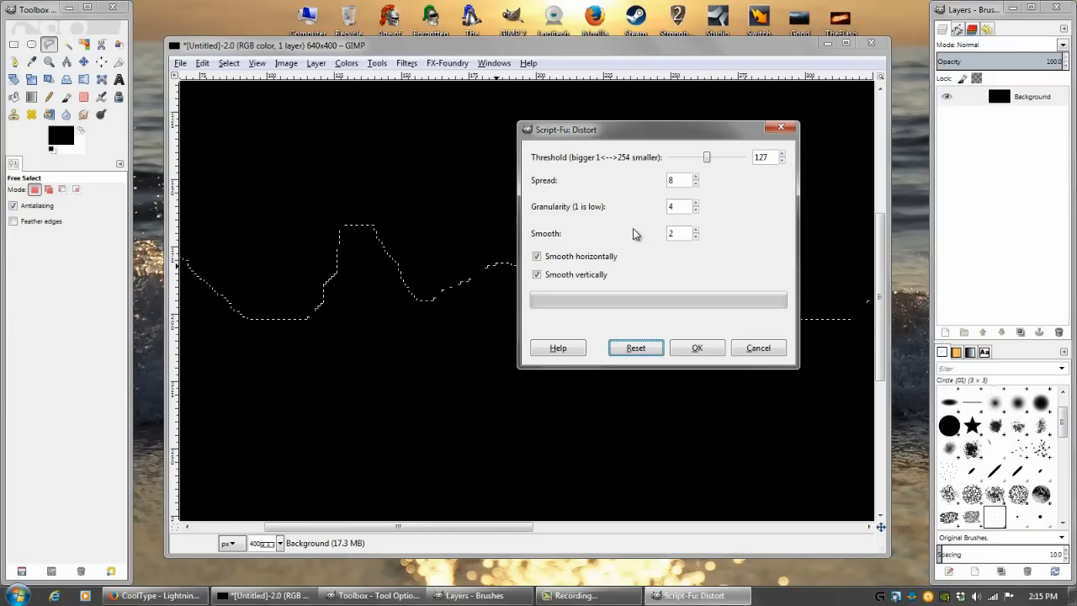
- Distort the selection with Granularity 2 and both horizontal and vertical smoothing turned off
left_click(696, 210)
left_click(696, 210)
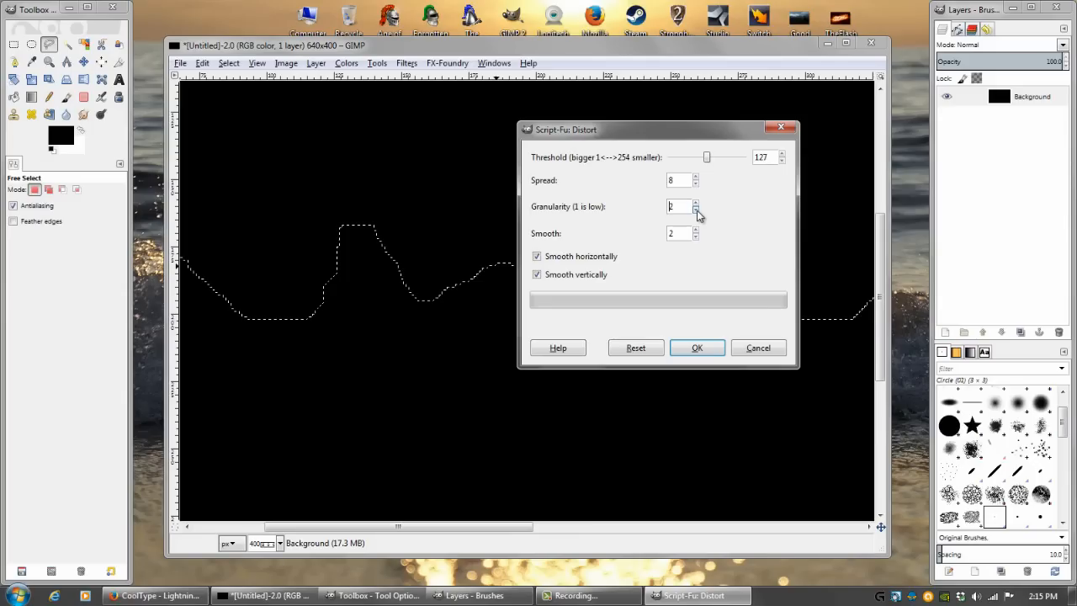
left_click(538, 274)
left_click(698, 348)
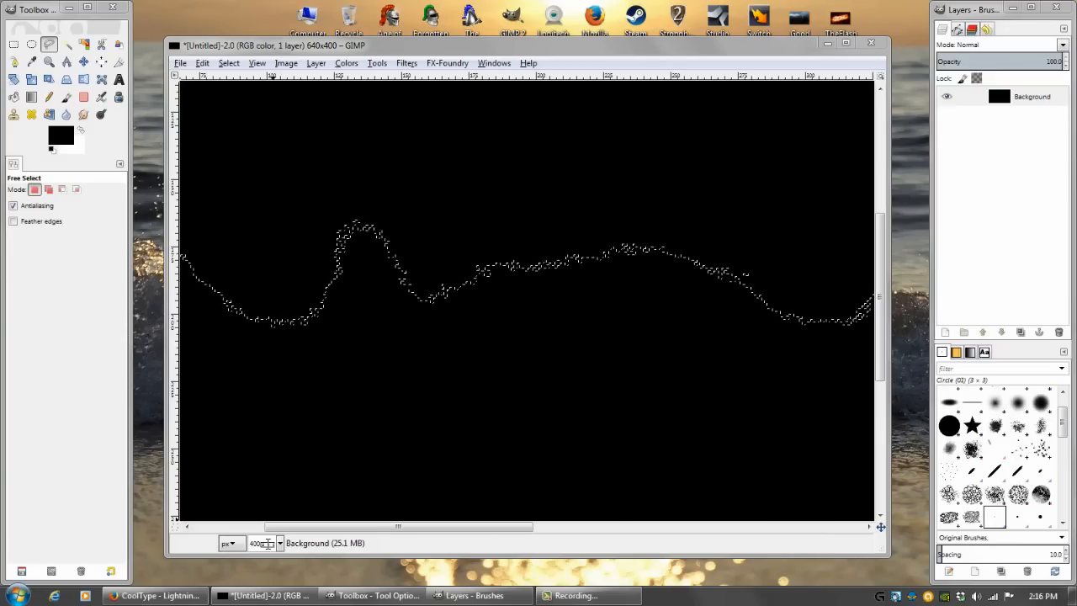
- Compare the distorted edge with the original in the undo history and revert to the Free Select state
key("4")
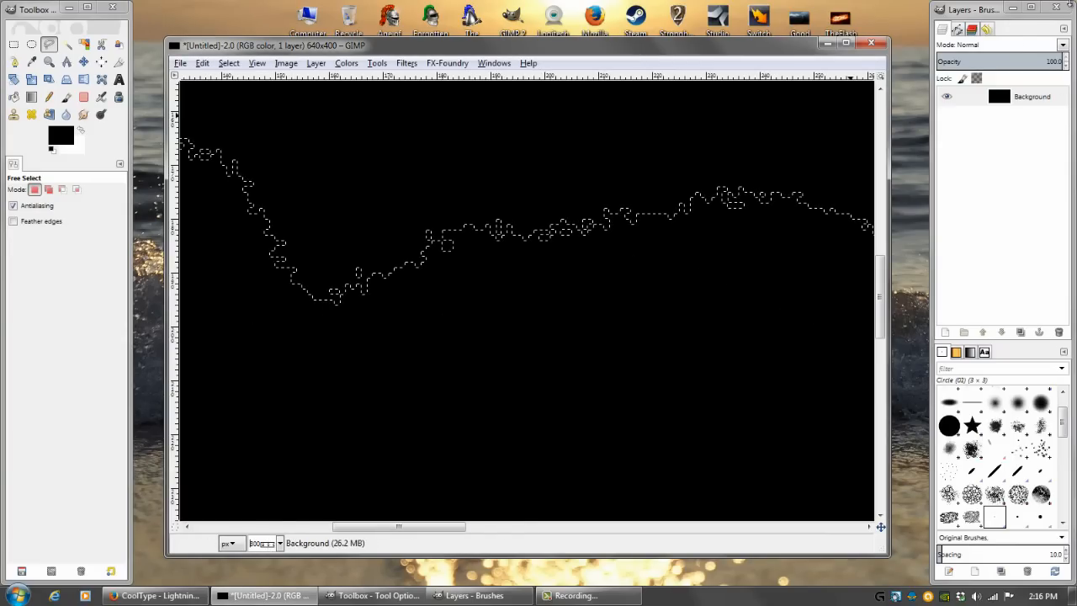
left_click(985, 29)
left_click(996, 270)
left_click(988, 304)
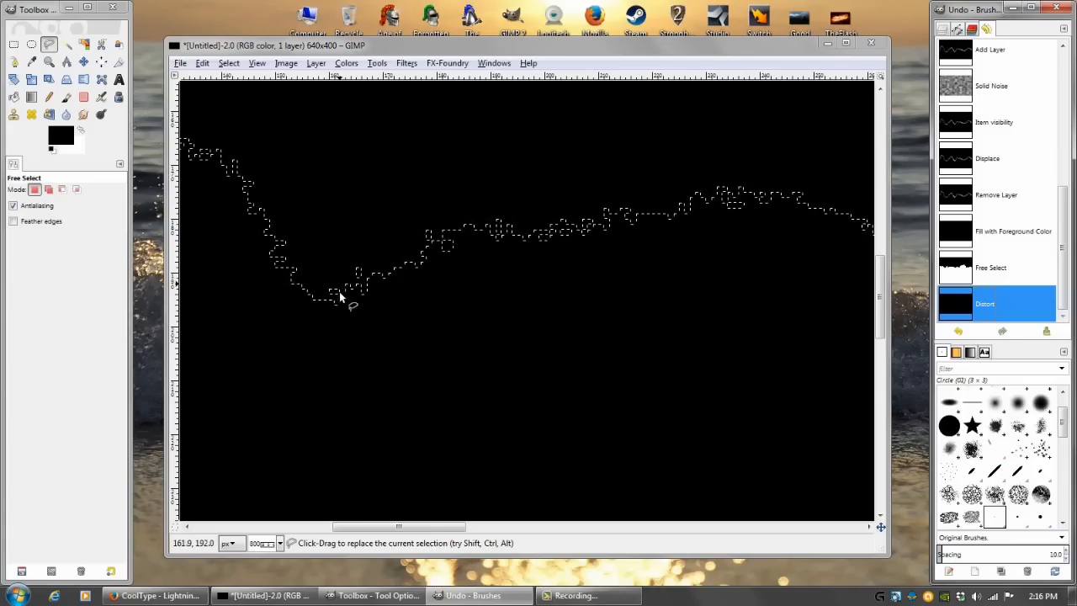
scroll(267, 544, "down", 1)
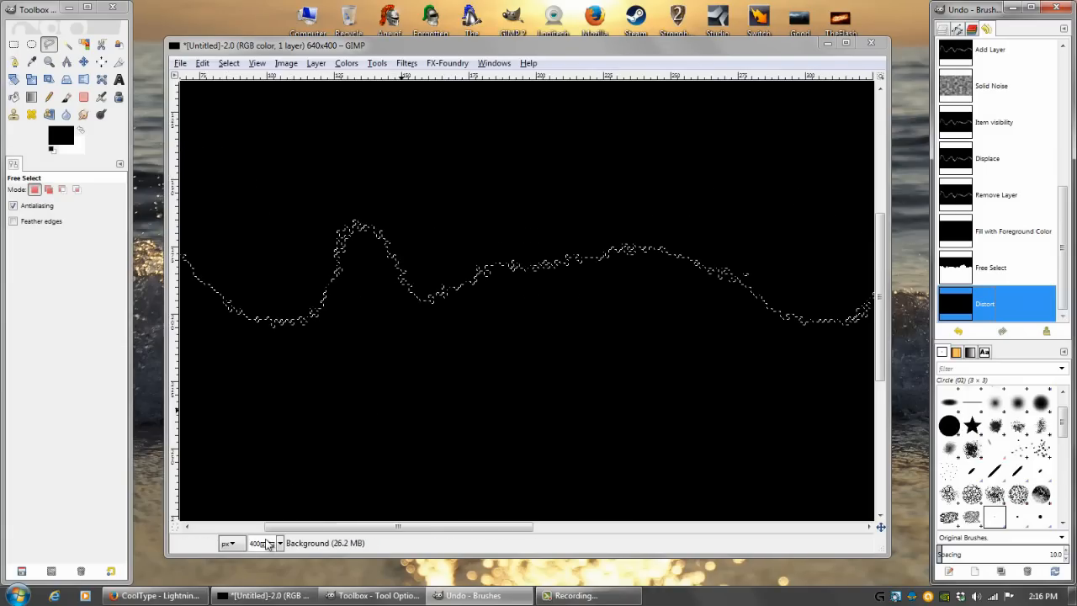
scroll(259, 545, "up", 1)
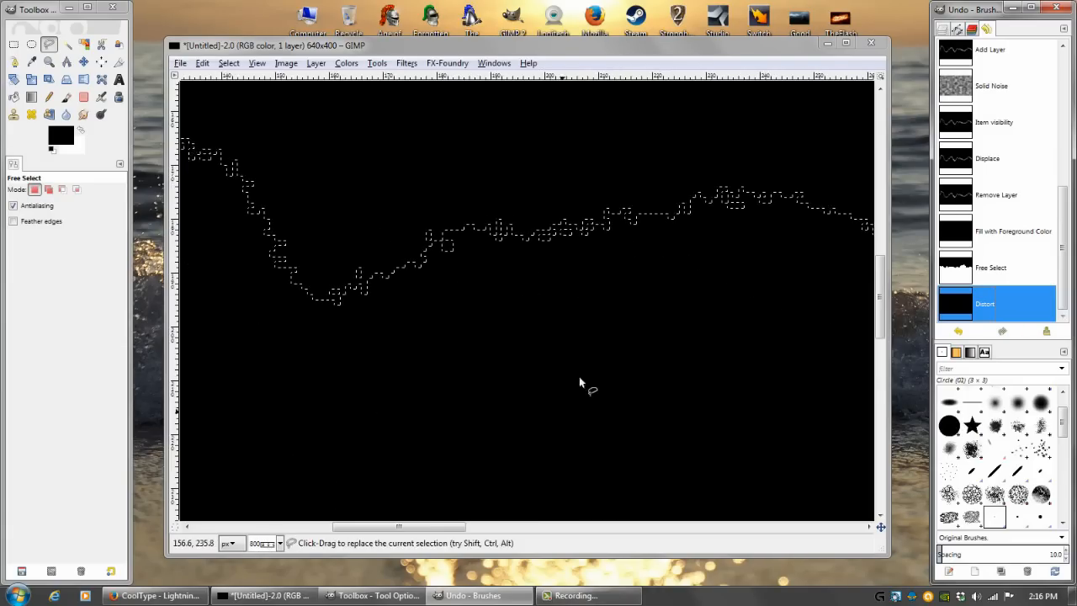
left_click(1003, 267)
left_click(943, 29)
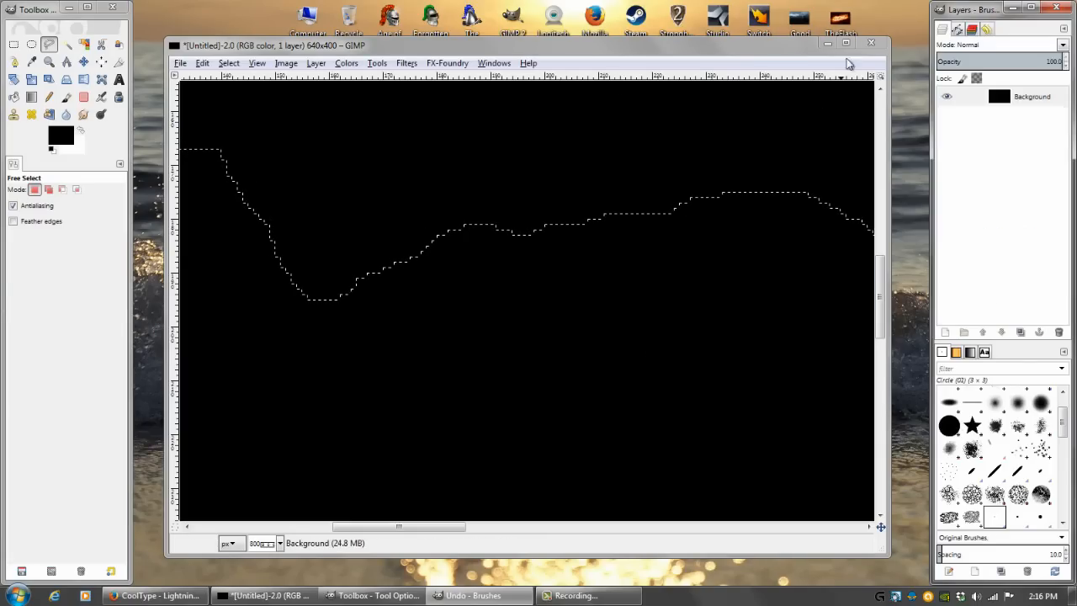
- Distort the selection with Threshold 127, Spread 8, Granularity 4, Smooth 2 and both horizontal and vertical smoothing enabled
left_click(206, 64)
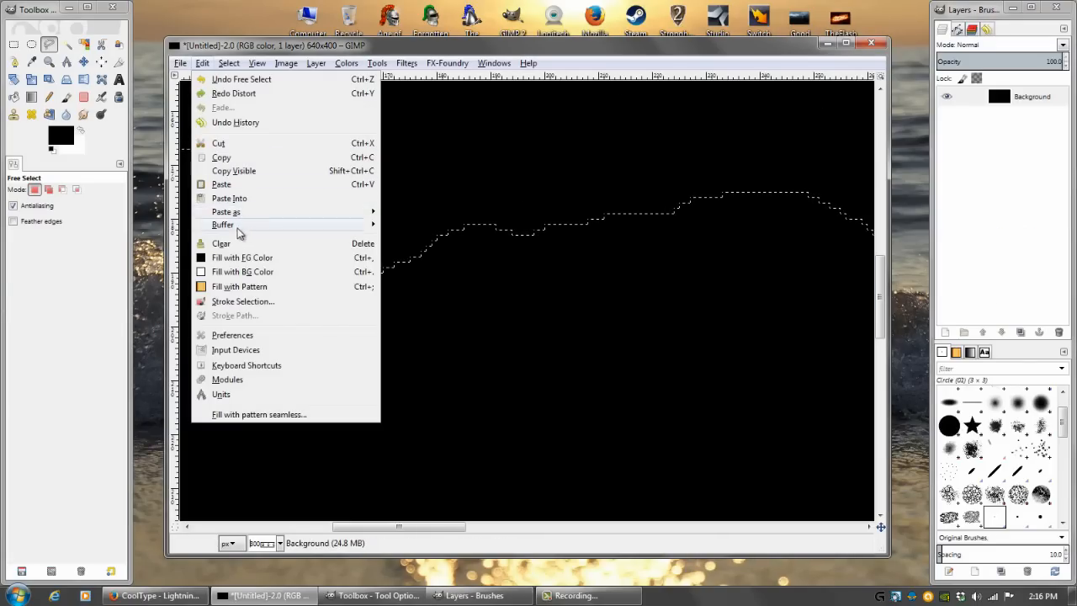
mouse_move(231, 68)
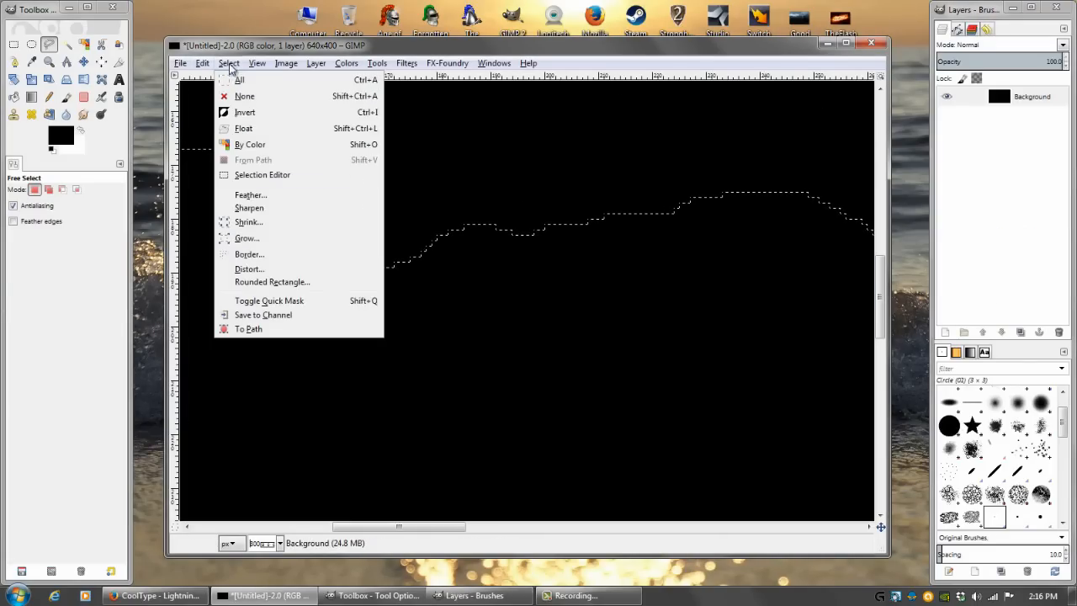
left_click(248, 269)
left_click(580, 275)
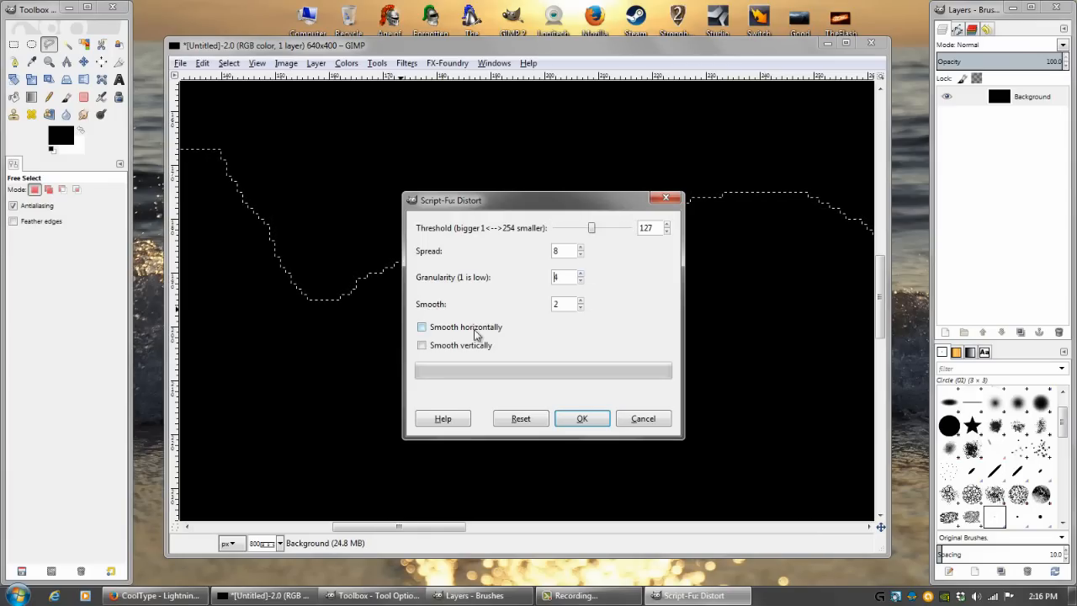
left_click(421, 326)
left_click(422, 345)
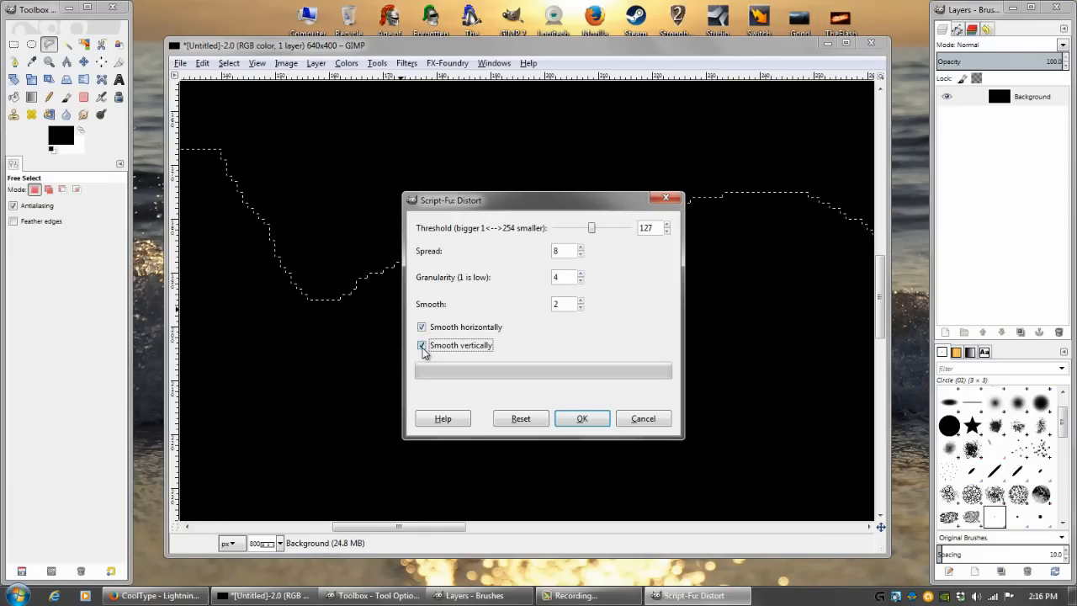
left_click(580, 418)
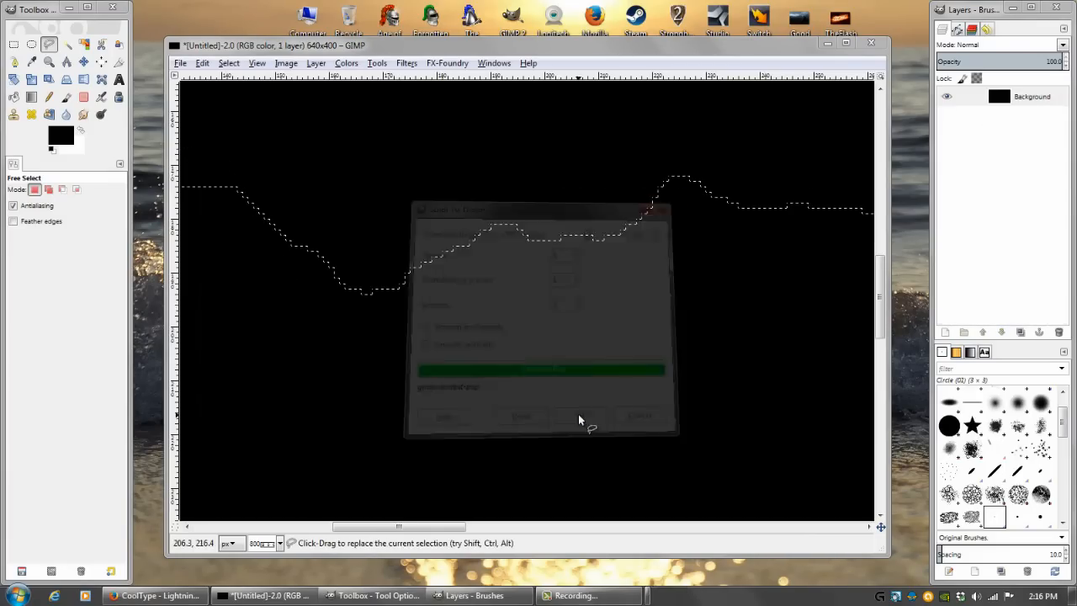
- Switch between the Free Select and Distort states in the undo history to compare the two selection edges
left_click_drag(583, 312, 550, 351)
left_click(987, 29)
left_click(988, 266)
scroll(279, 543, "down", 1)
left_click_drag(407, 404, 567, 400)
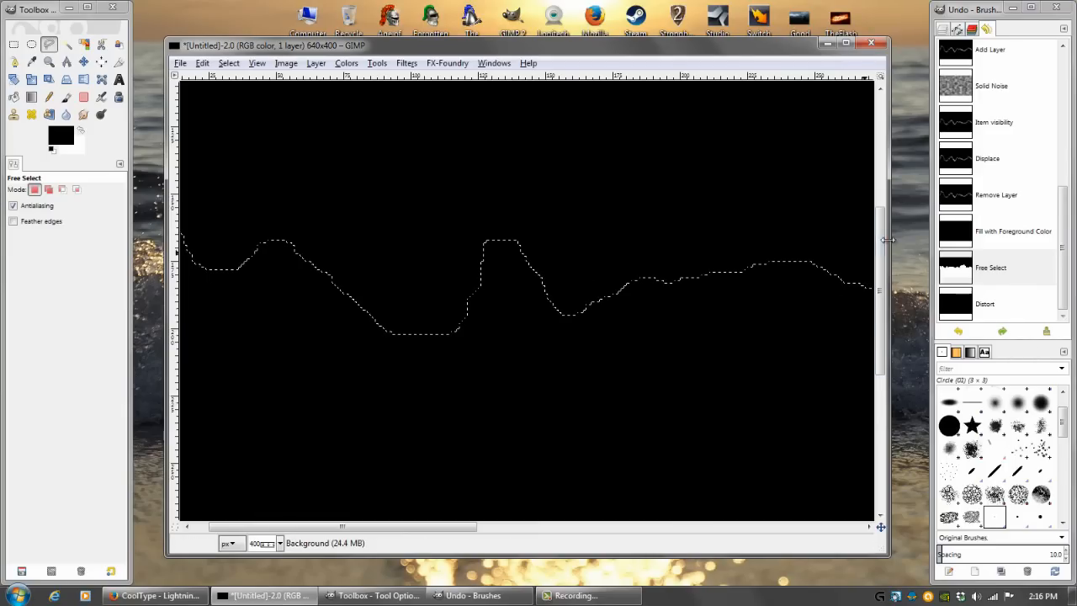
left_click(990, 308)
left_click(1001, 269)
left_click(994, 304)
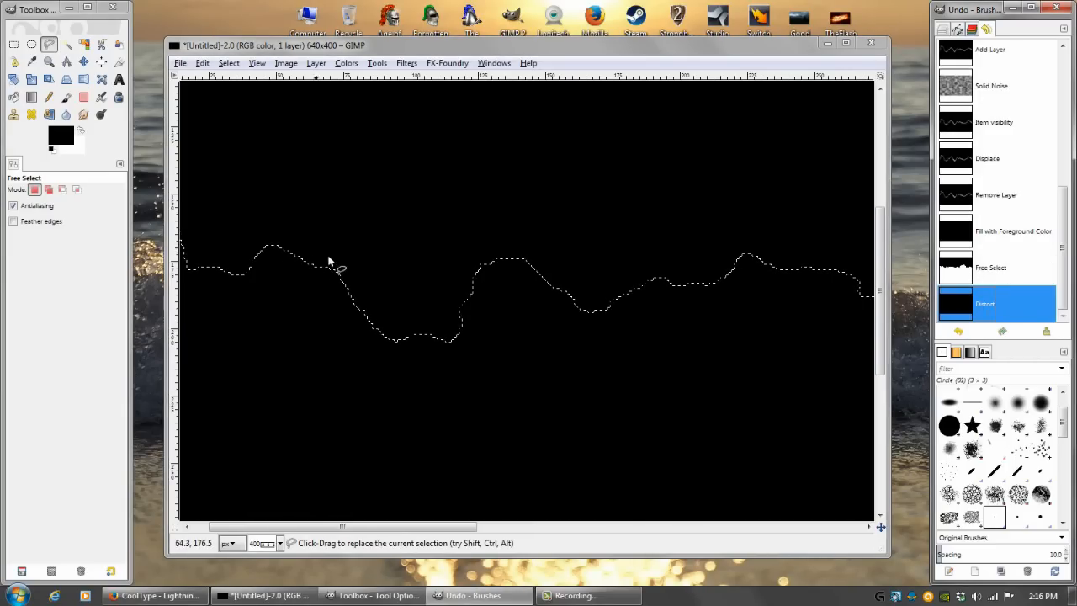
- Repeat the before-and-after comparison farther along the edge, then revert to the Free Select state to discard the distortion
left_click(1001, 269)
left_click(994, 292)
left_click(999, 273)
left_click(993, 291)
scroll(698, 326, "right", 3)
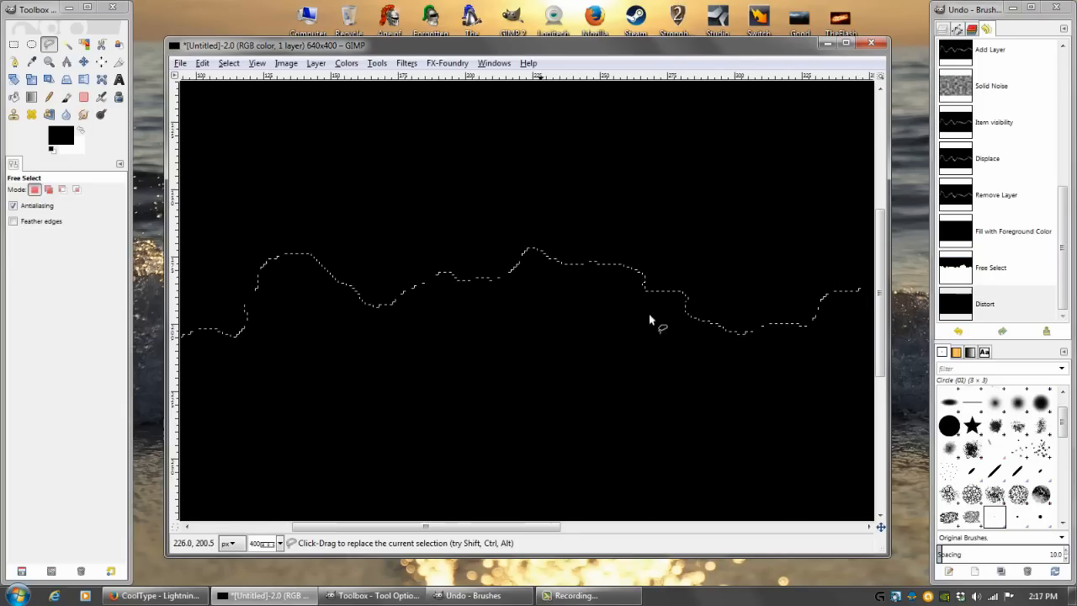
left_click(1022, 267)
left_click(999, 308)
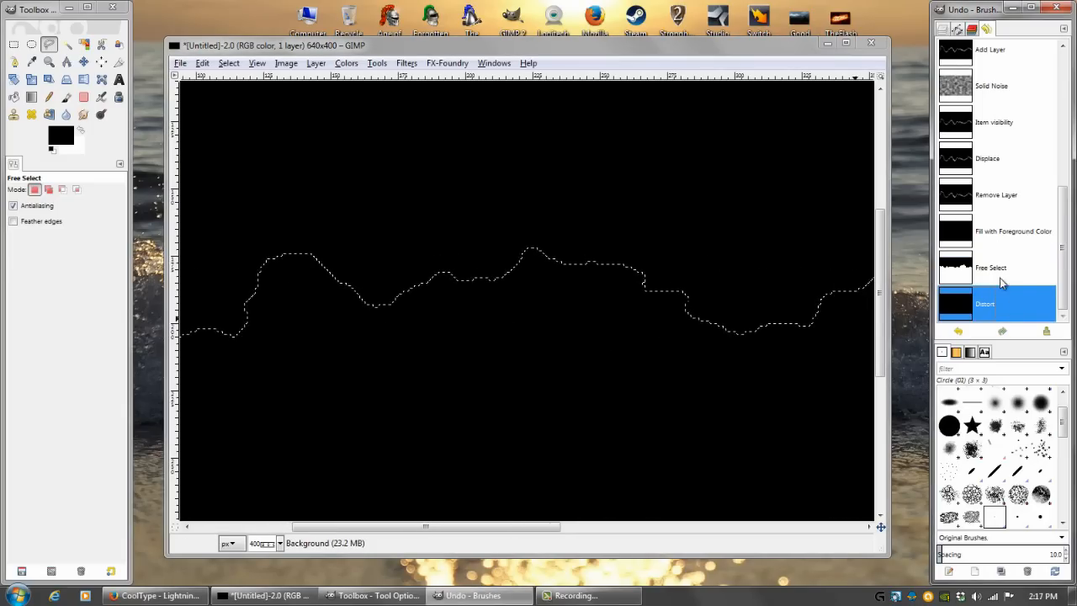
left_click(999, 271)
left_click(942, 28)
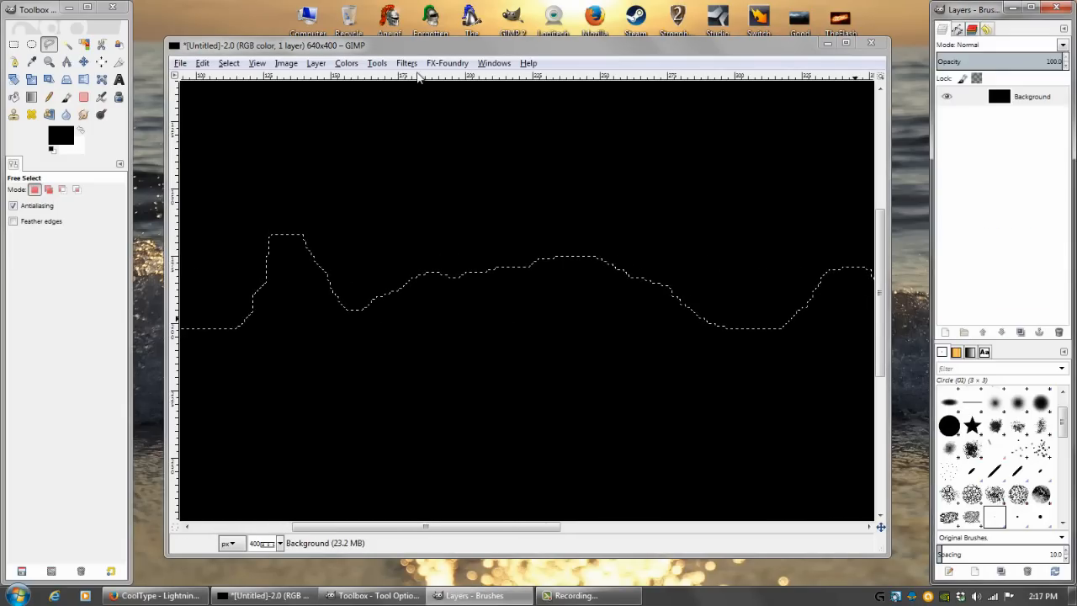
- Distort the lasso selection with Threshold 157, Spread 10, Granularity 4 and Smooth 1, keeping both smoothing directions enabled
left_click(202, 63)
mouse_move(229, 66)
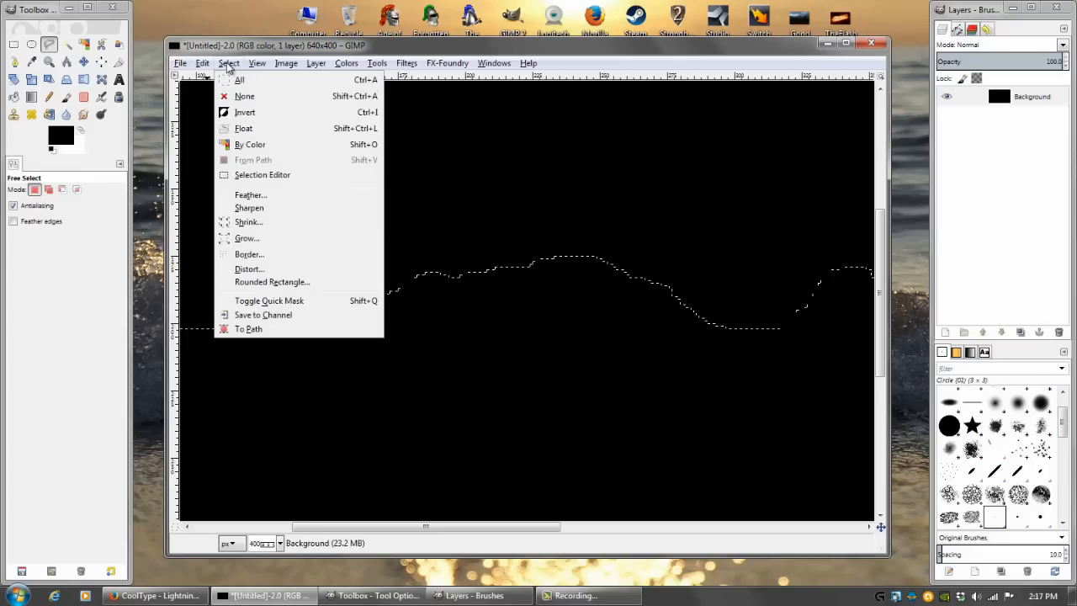
left_click(261, 267)
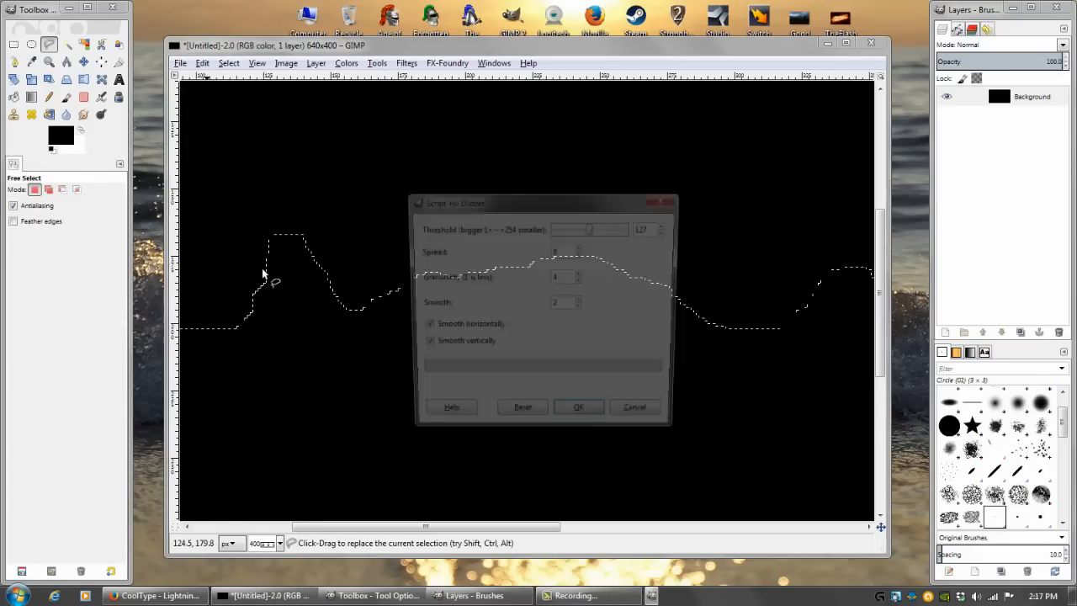
left_click(579, 307)
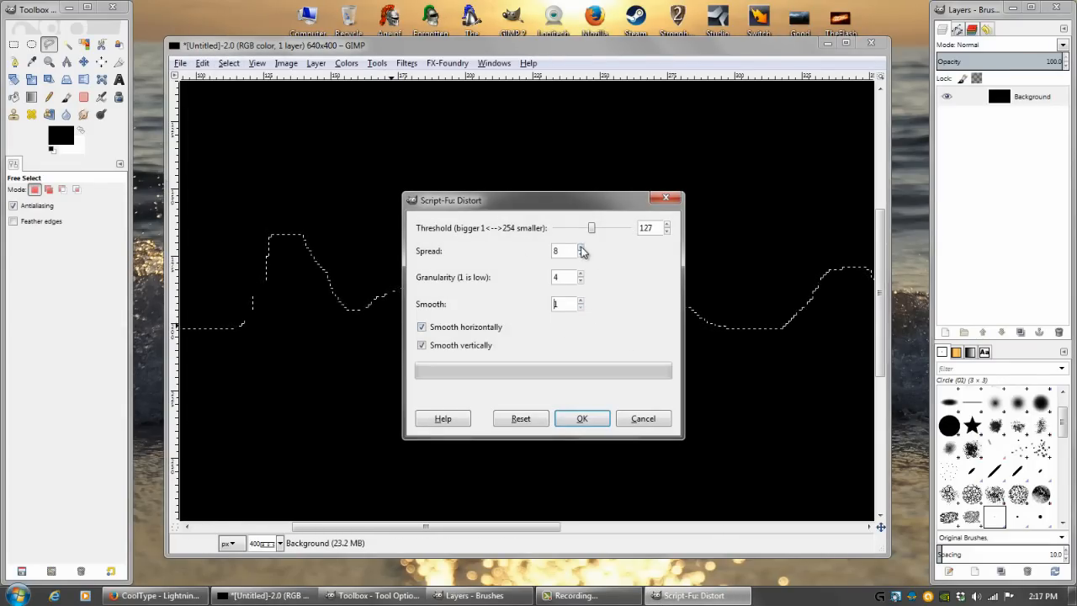
left_click(580, 248)
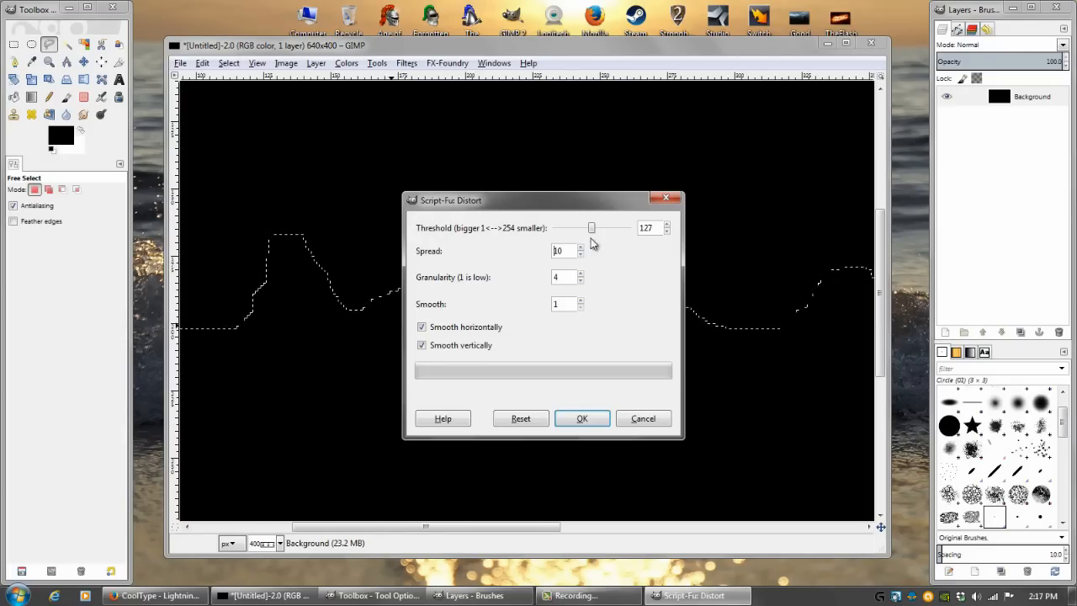
left_click_drag(592, 236, 600, 233)
left_click_drag(600, 228, 602, 228)
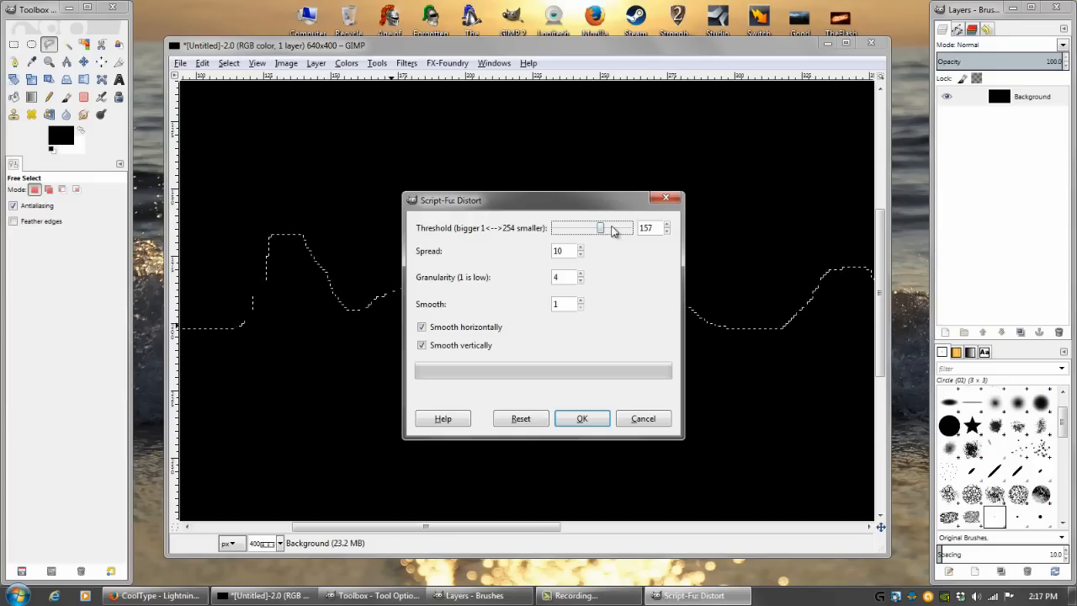
left_click(582, 419)
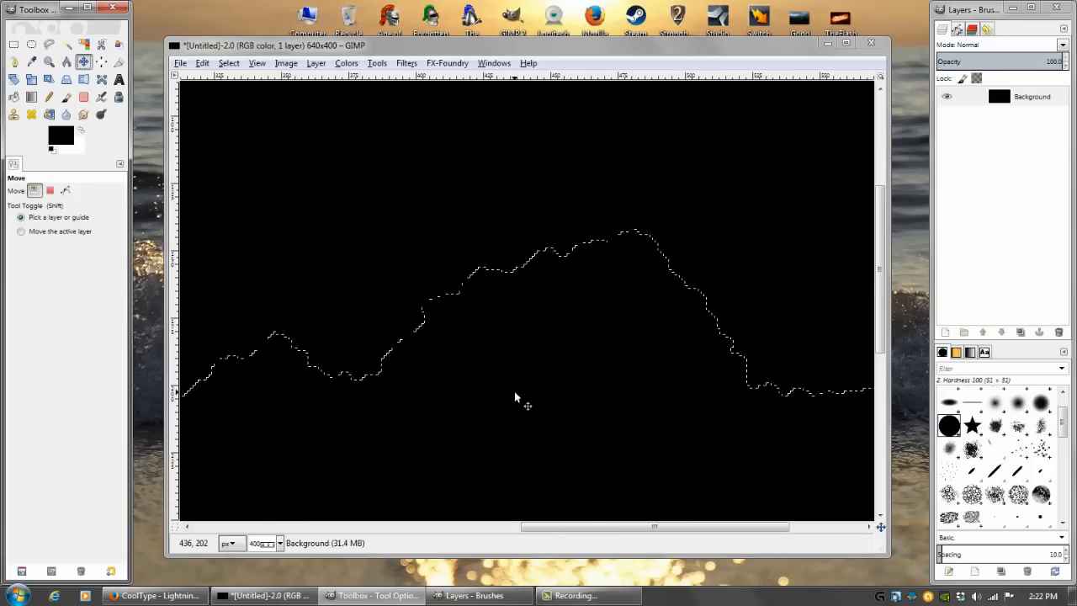
- Examine the jagged edge of the distorted selection along its length
mouse_move(429, 410)
left_mouse_down()
mouse_move(694, 288)
mouse_move(736, 290)
left_mouse_up()
left_click_drag(424, 370, 649, 403)
left_click_drag(769, 354, 290, 409)
mouse_move(646, 311)
left_mouse_down()
mouse_move(517, 329)
mouse_move(360, 316)
mouse_move(491, 324)
left_mouse_up()
scroll(391, 325, "down", 2)
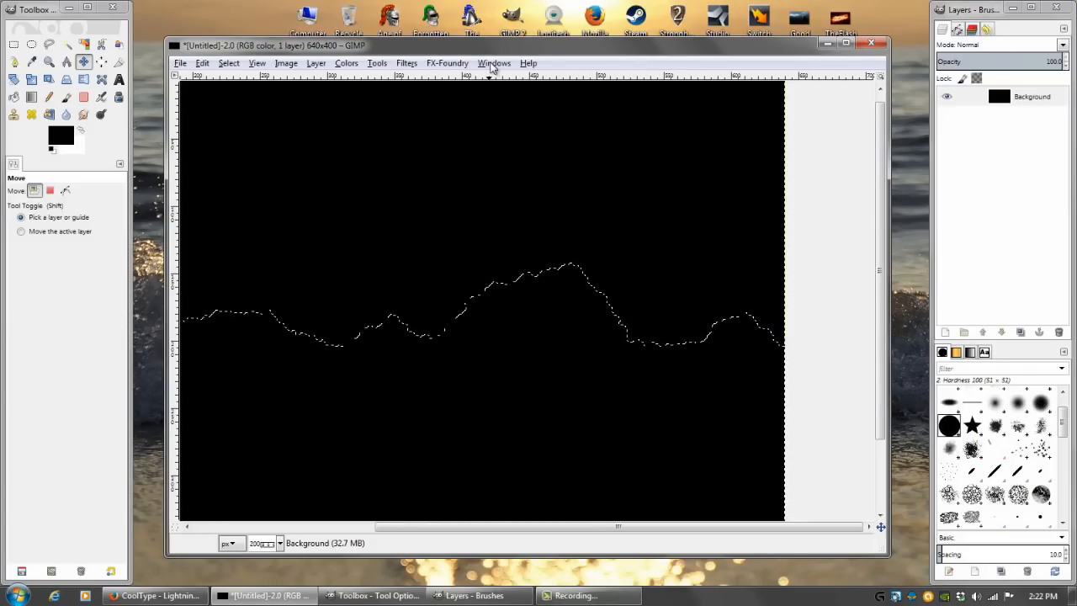
- Check where Paths is listed among the dockable dialogs and bring the Paths dialog forward
left_click(493, 65)
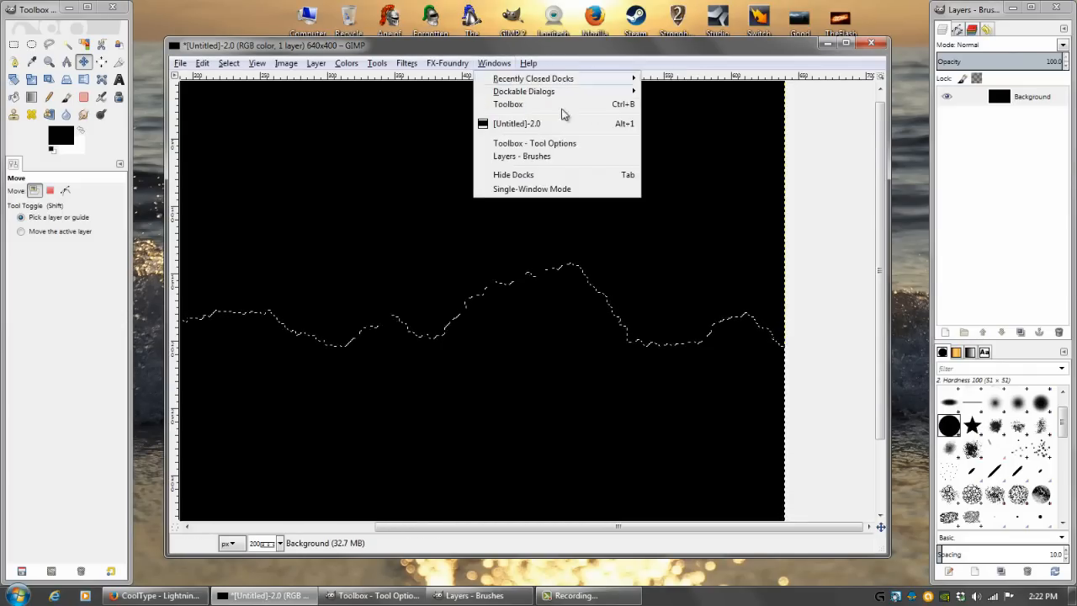
mouse_move(607, 95)
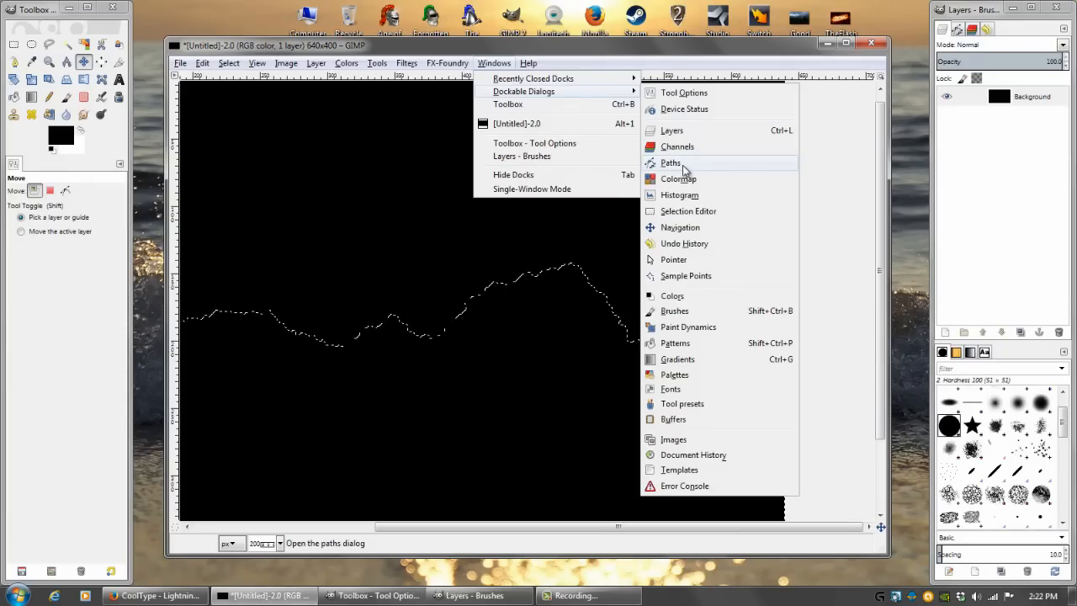
left_click(847, 163)
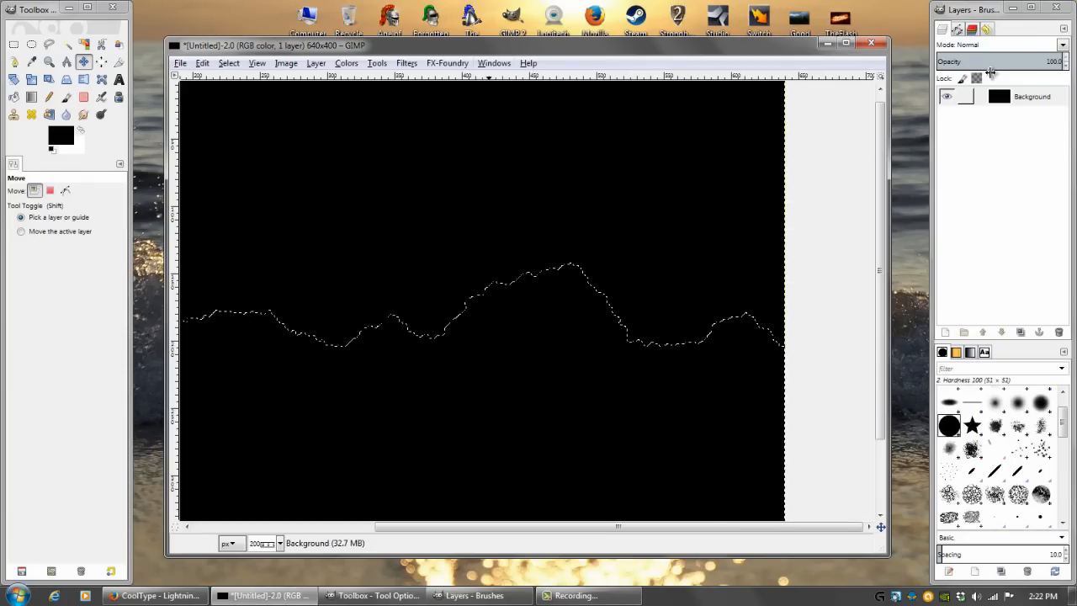
left_click(959, 30)
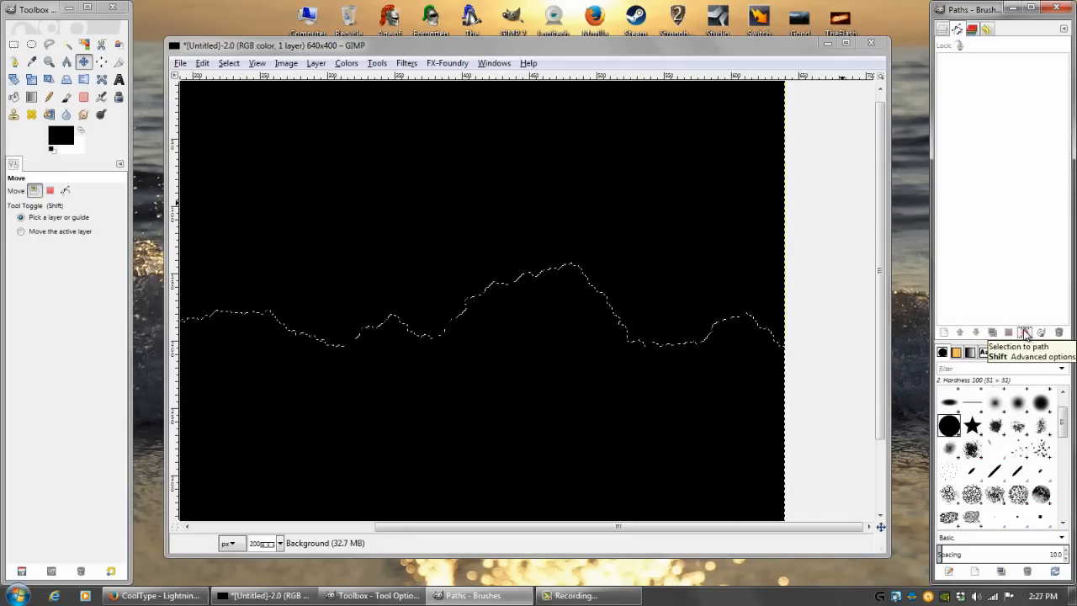
- Convert the selection to a path using the advanced settings, with Filter Epsilon 5.00 and Filter Percent 0.00
left_click(1025, 335)
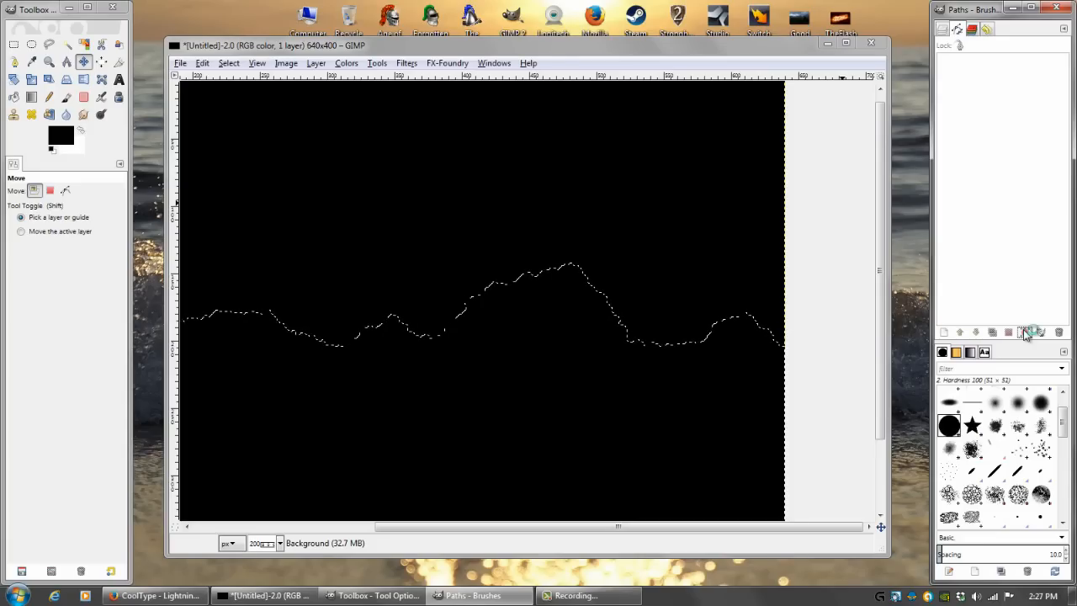
left_click(1026, 335, "shift")
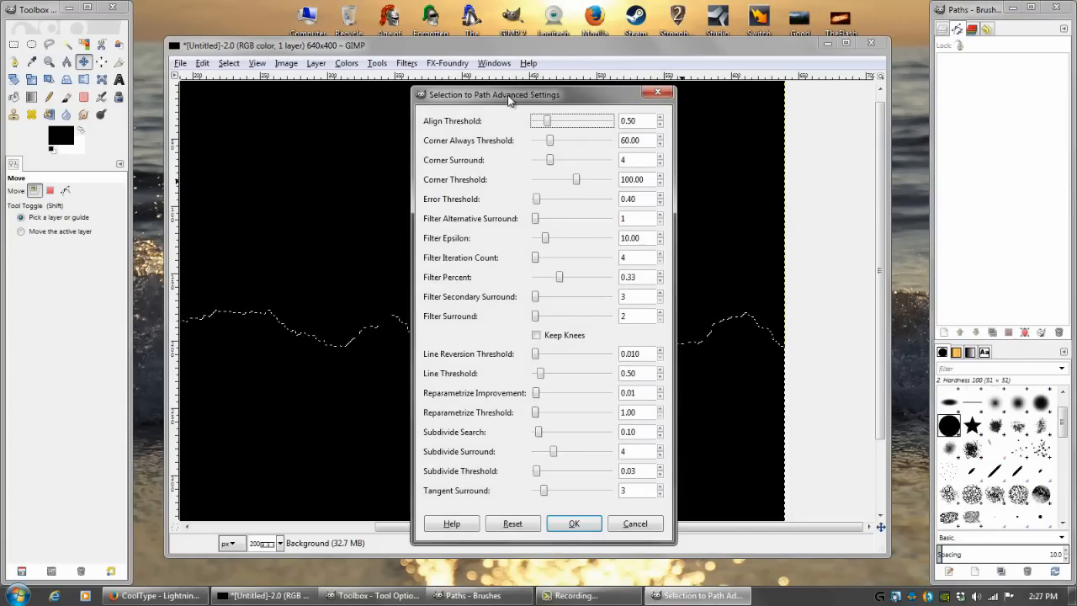
left_click_drag(506, 101, 631, 70)
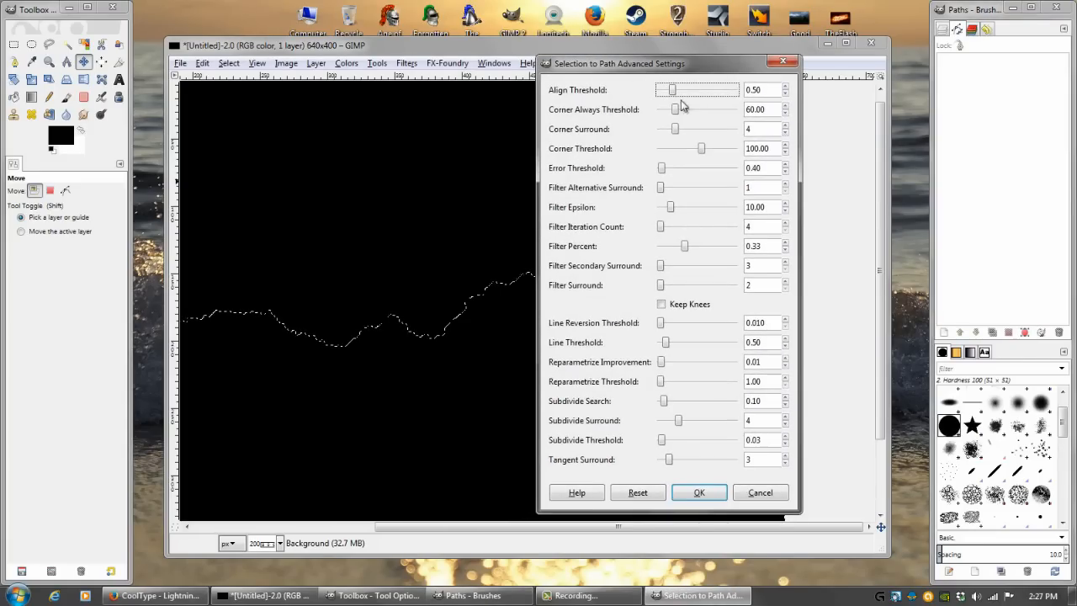
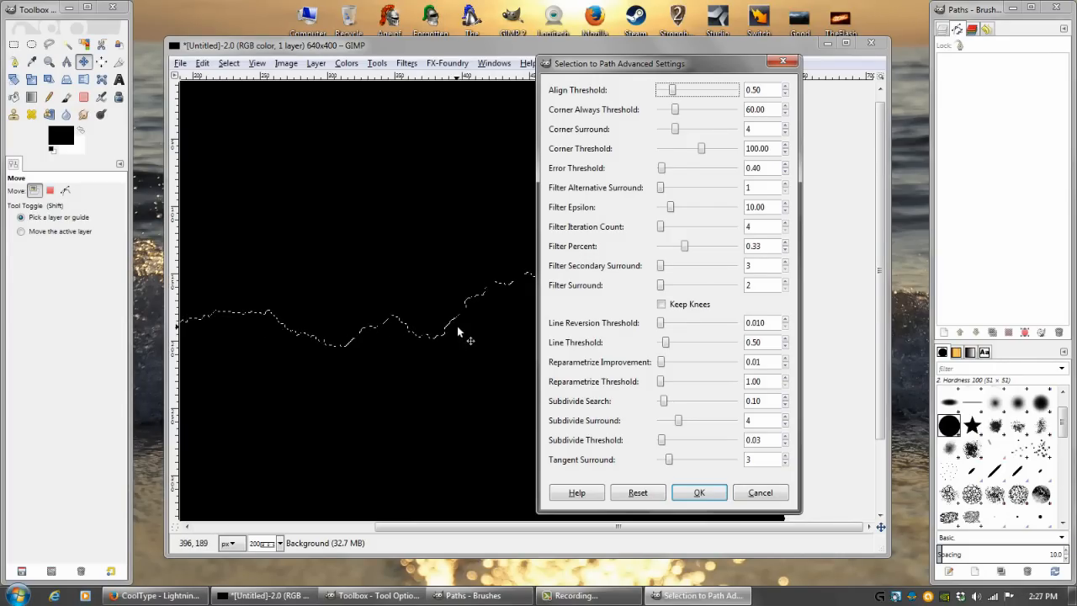
left_click_drag(673, 207, 644, 209)
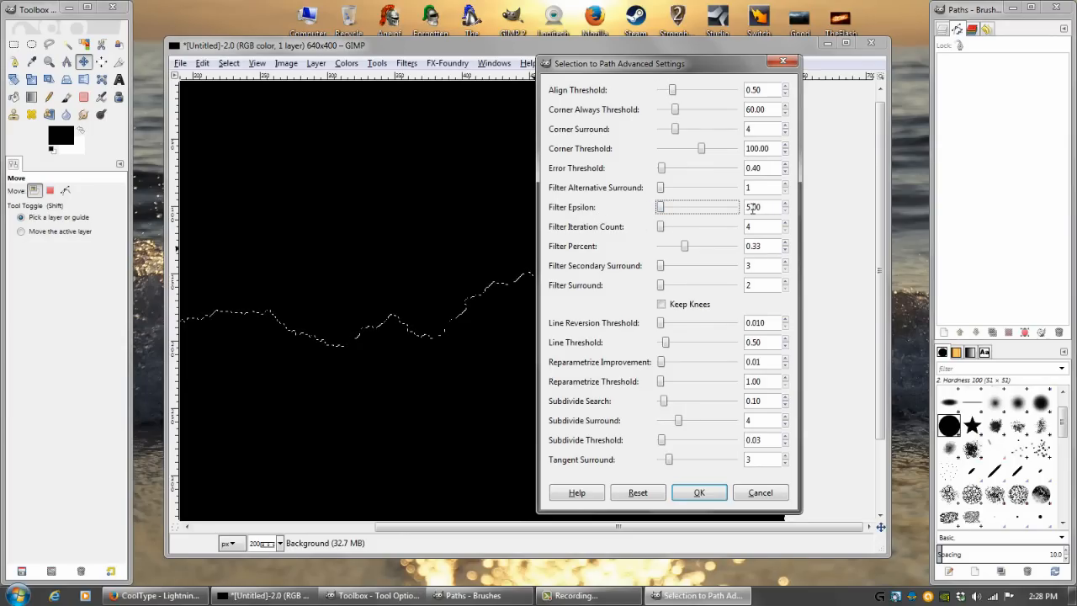
left_click(684, 247)
left_click_drag(684, 247, 661, 247)
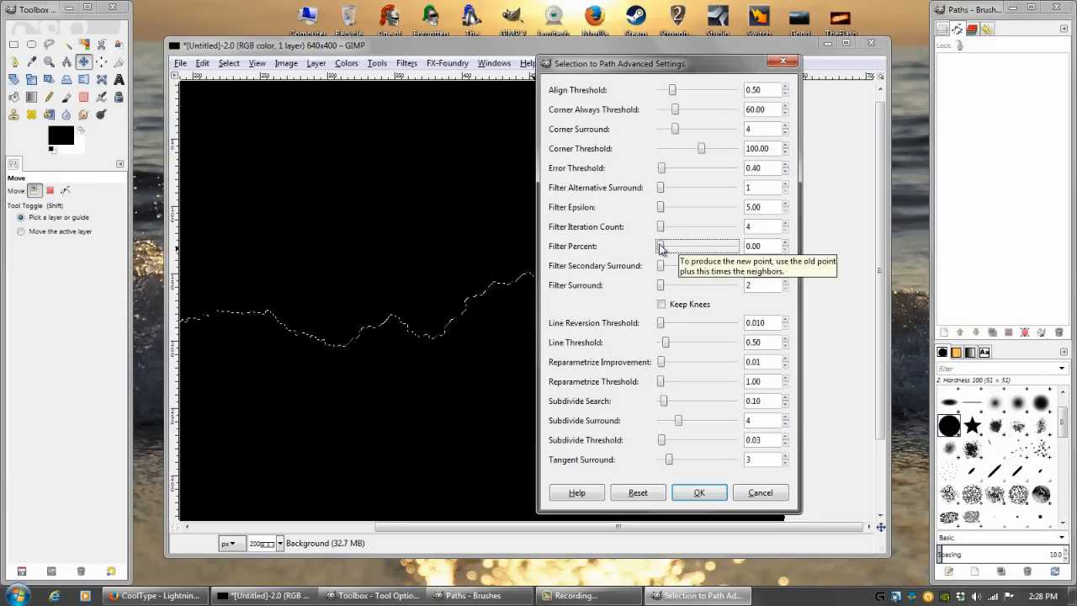
left_click(698, 492)
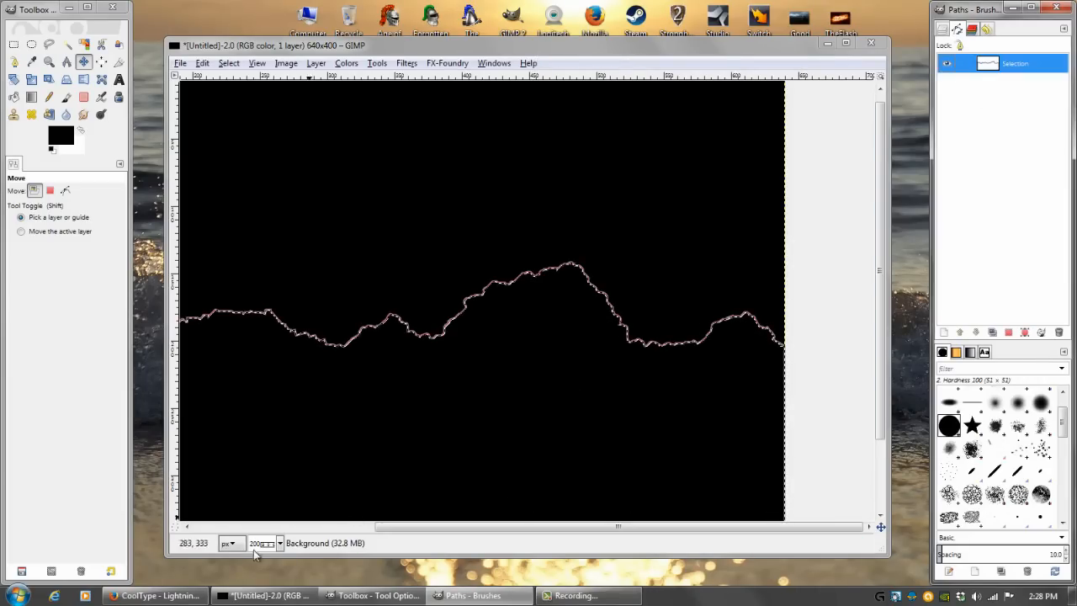
- Compare the new path with the selection edge at 800% magnification across the width of the image
left_click(280, 545)
left_click(266, 441)
left_click_drag(653, 368, 241, 339)
left_click_drag(691, 384, 314, 308)
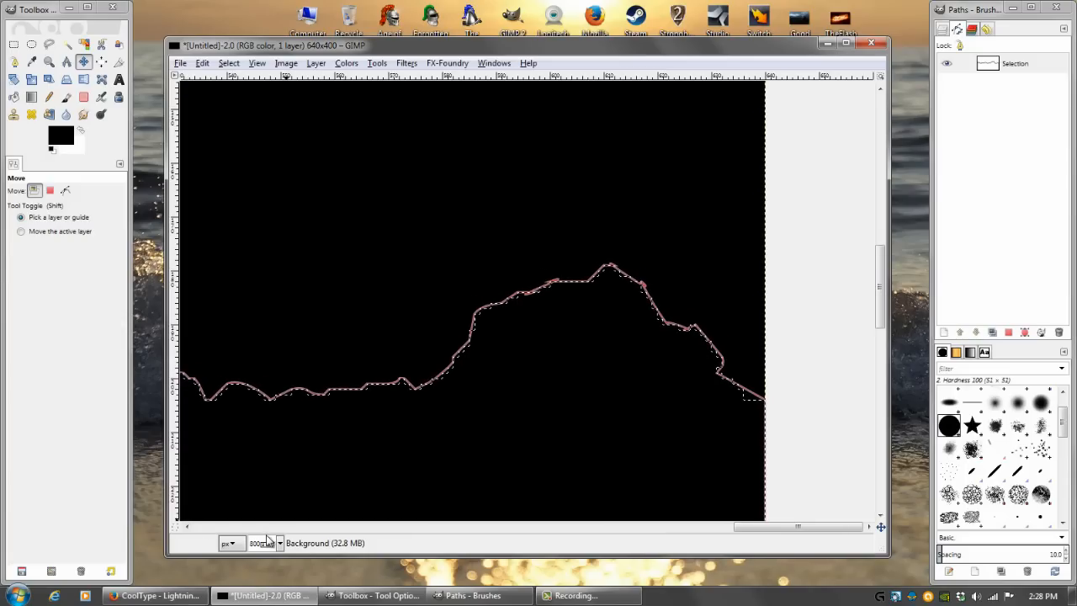
left_click_drag(648, 289, 637, 287)
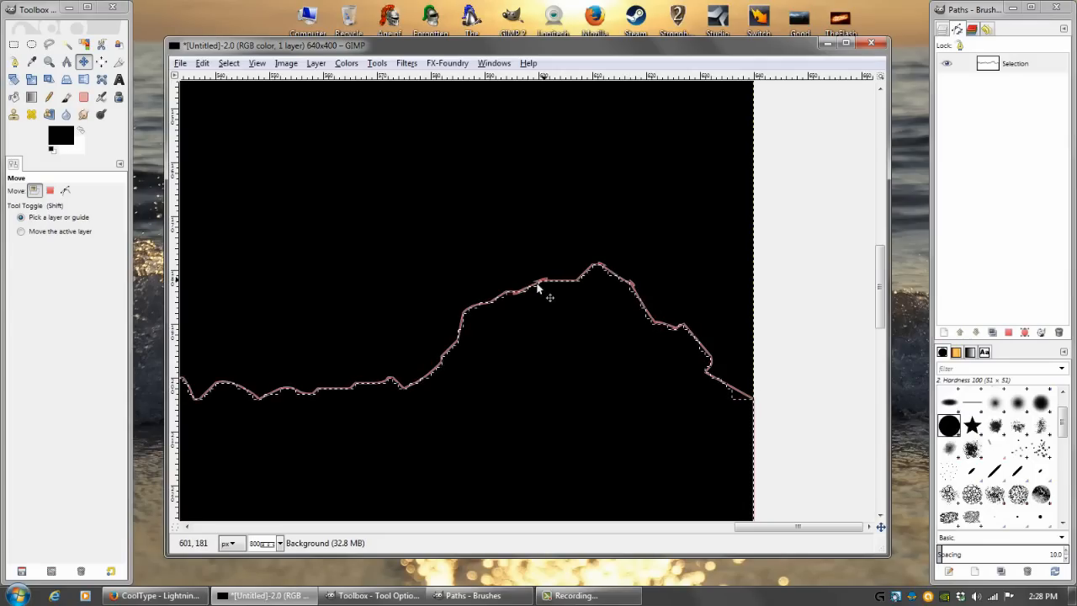
left_click_drag(391, 379, 505, 211)
left_click_drag(397, 407, 616, 259)
left_click_drag(392, 284, 696, 326)
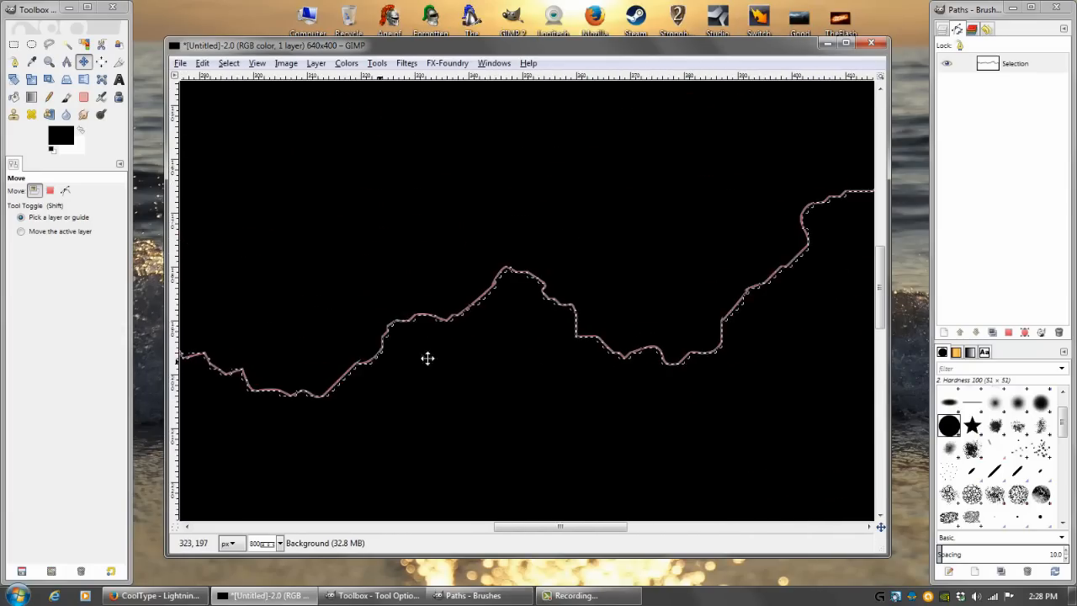
left_click_drag(384, 360, 594, 397)
left_click_drag(432, 342, 653, 427)
left_click_drag(399, 350, 665, 330)
left_click_drag(383, 395, 620, 369)
left_click_drag(767, 368, 403, 341)
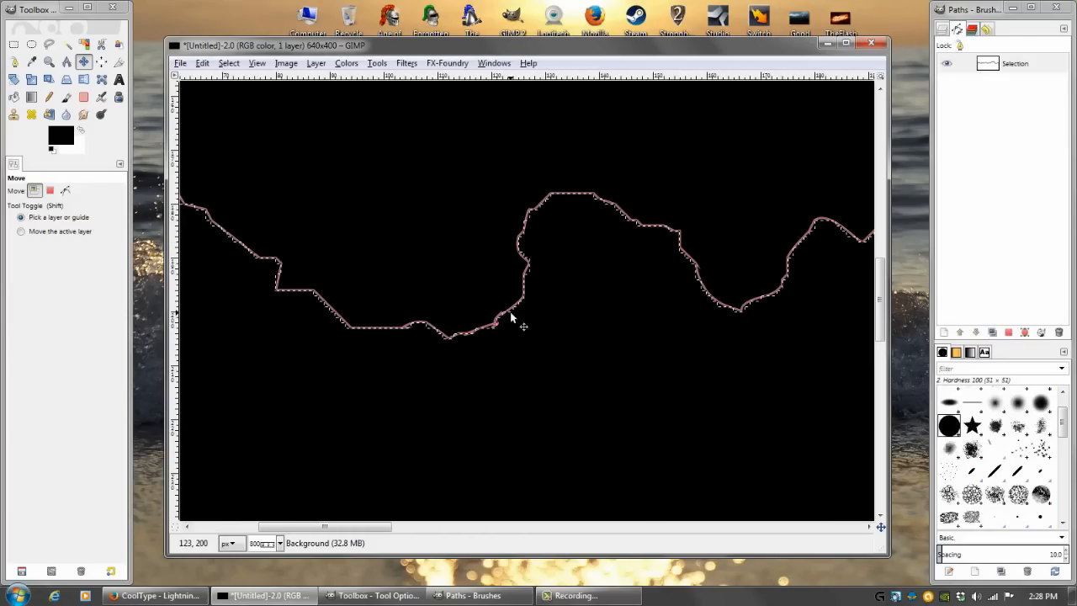
left_click_drag(697, 327, 402, 353)
left_click_drag(704, 265, 469, 389)
left_click_drag(699, 361, 469, 196)
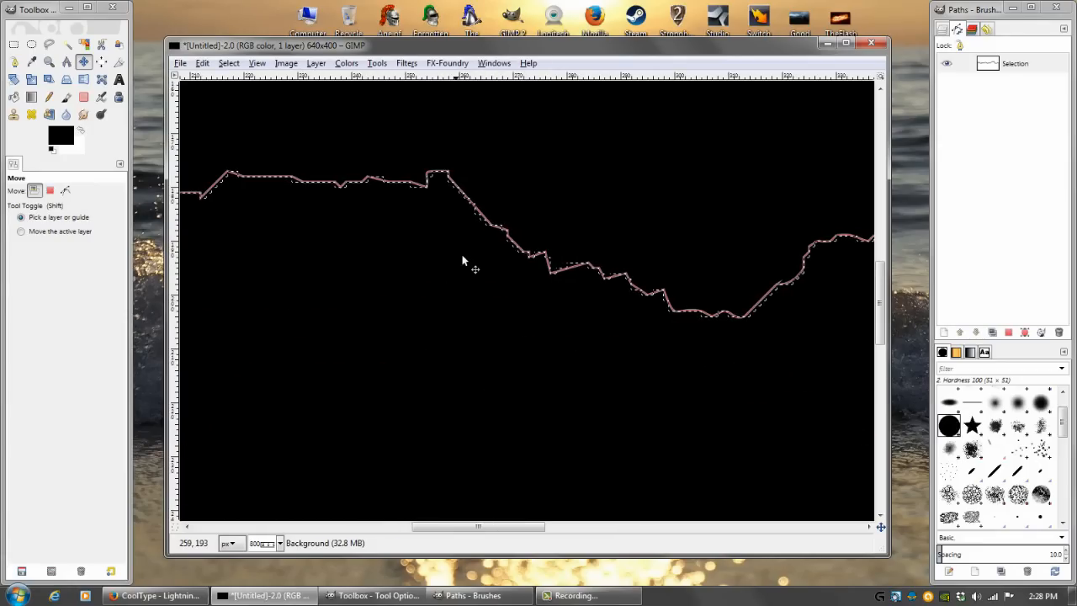
- Undo the selection-to-path conversion, including the path's visibility change
key("ctrl+z")
key("ctrl")
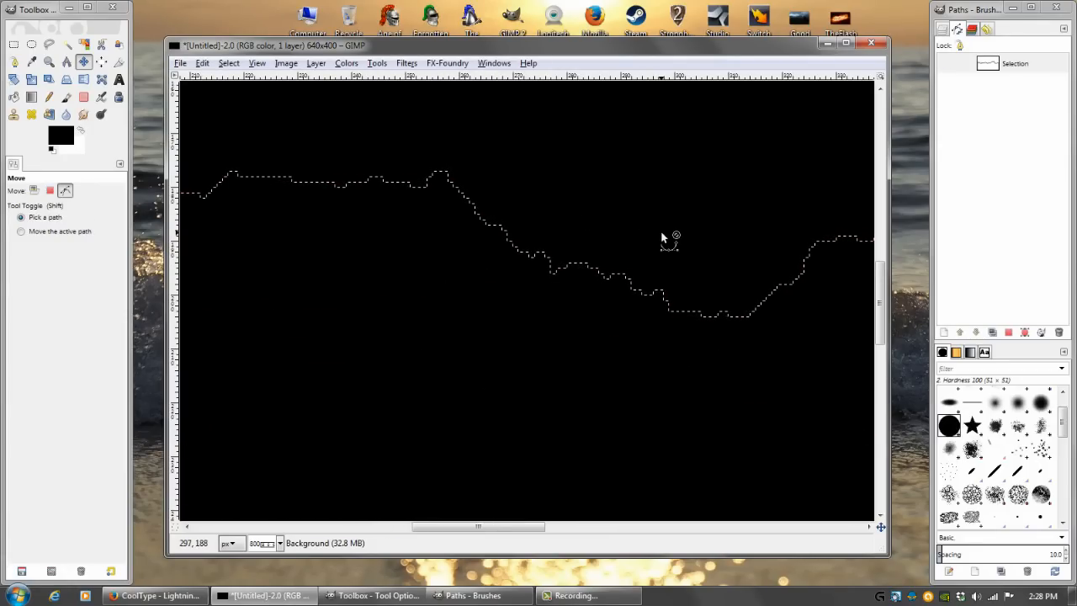
key("ctrl+z")
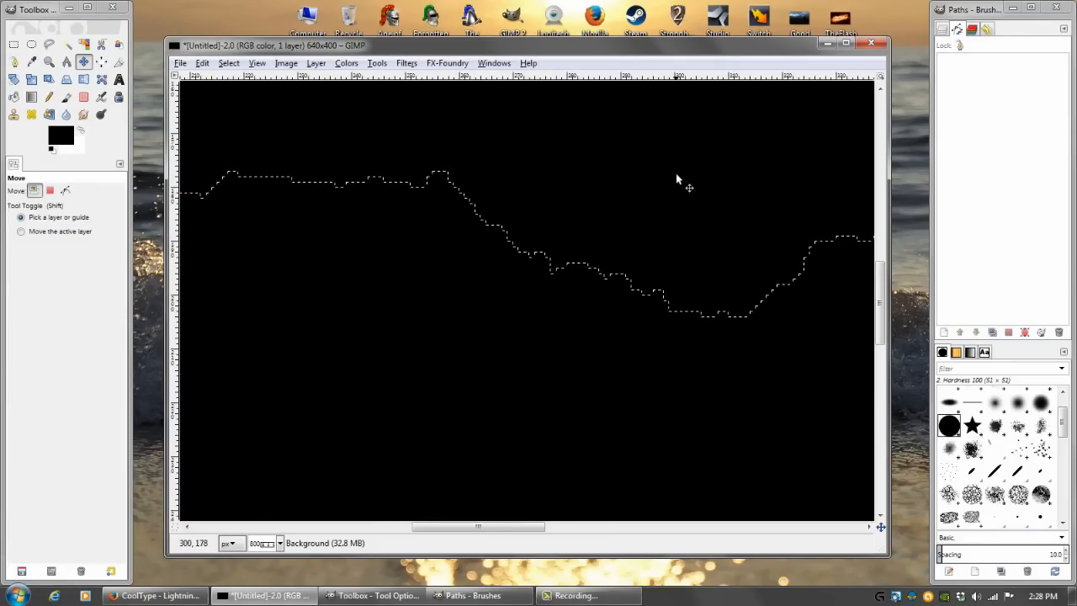
- Convert the selection to a path again with Filter Percent at about 0.07 and make the path visible
left_click(1026, 333, "shift")
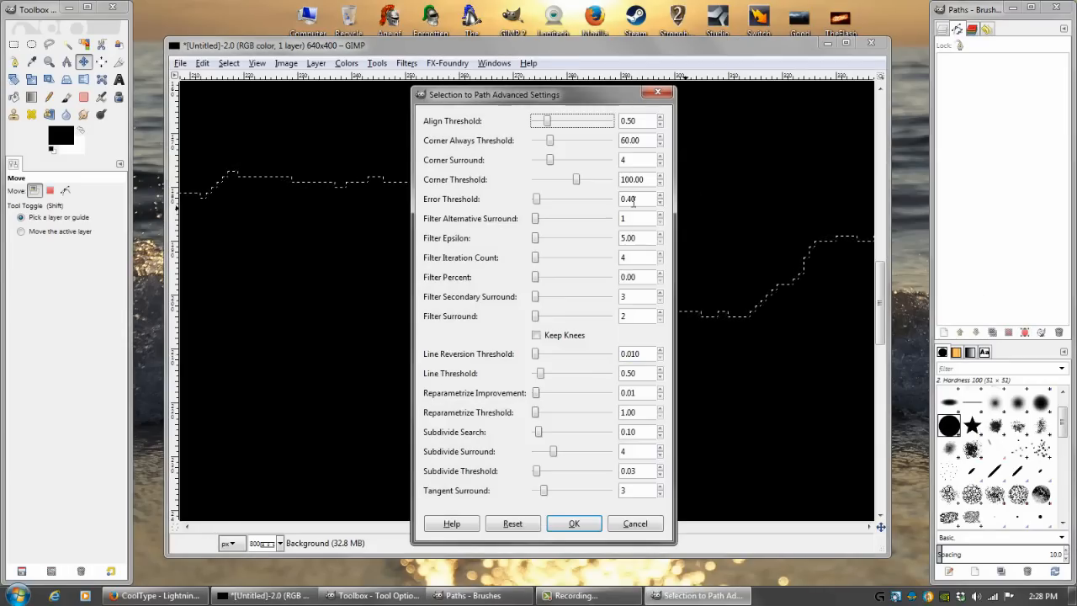
left_click(536, 279)
left_click_drag(539, 281, 540, 277)
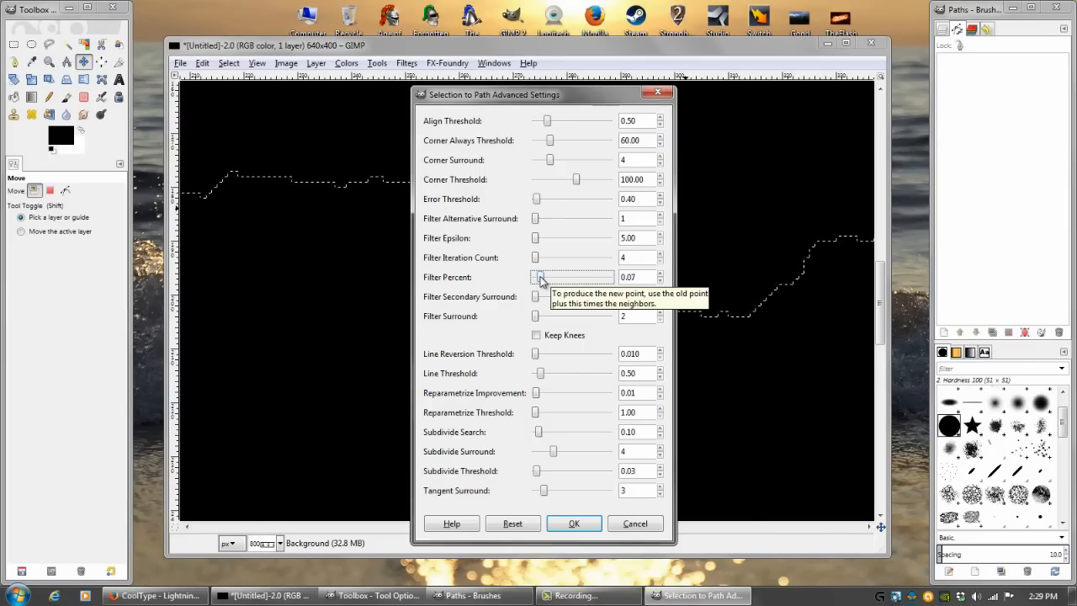
left_click(661, 275)
left_click(570, 521)
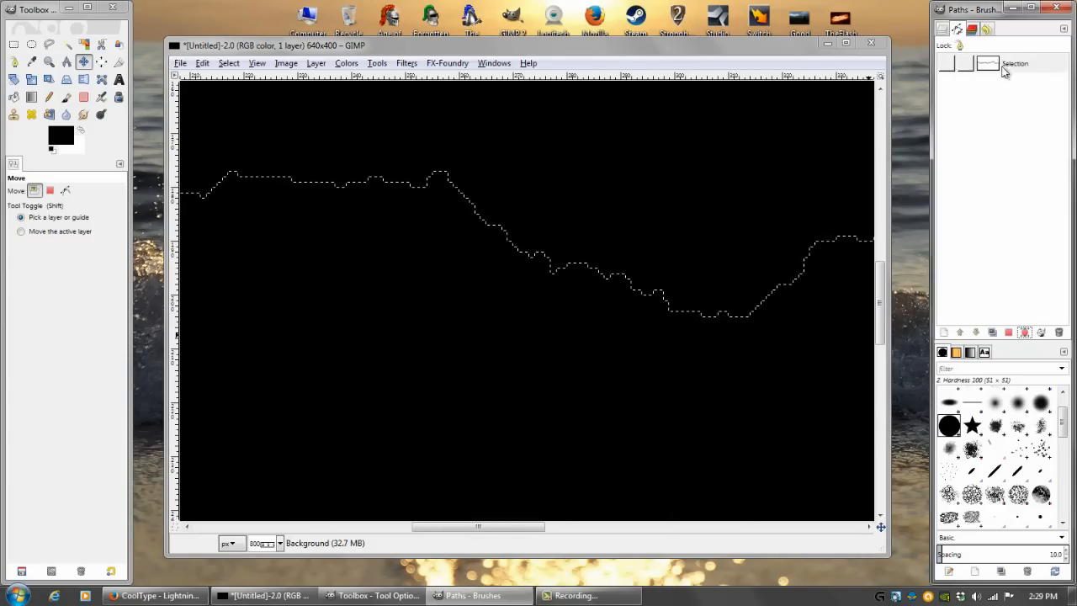
left_click(1018, 65)
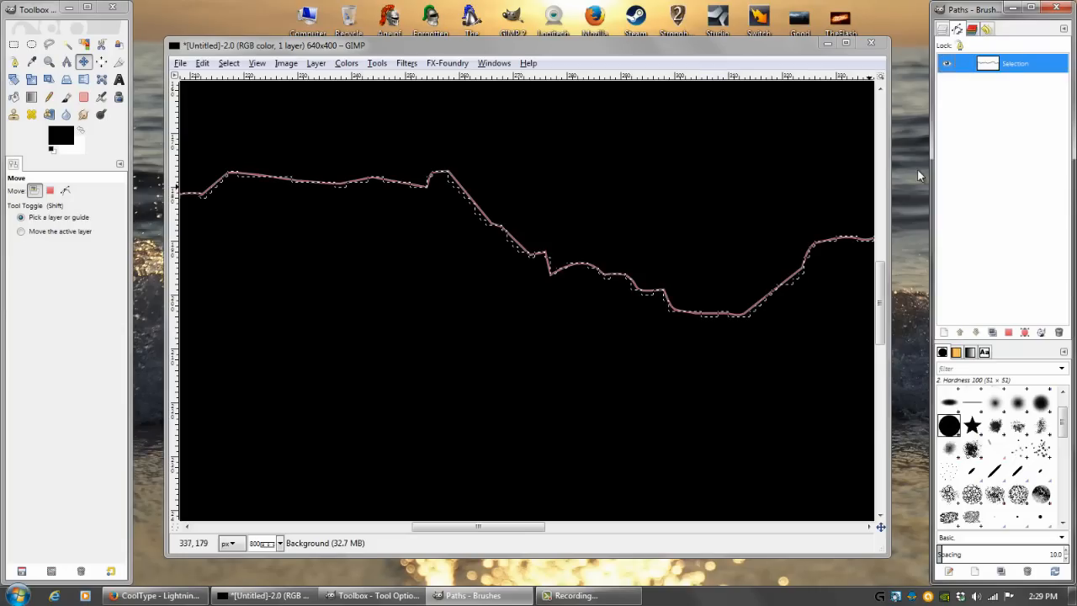
- Examine how closely the smoother path follows the selection edge, checking for kinks and small loops
scroll(730, 300, "right", 10)
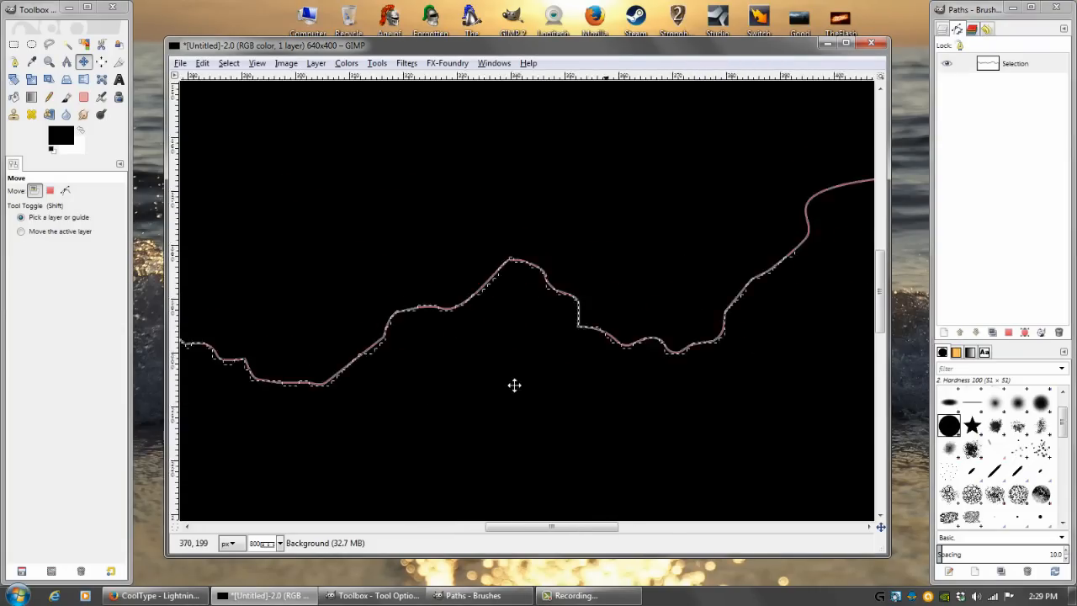
scroll(698, 261, "right", 8)
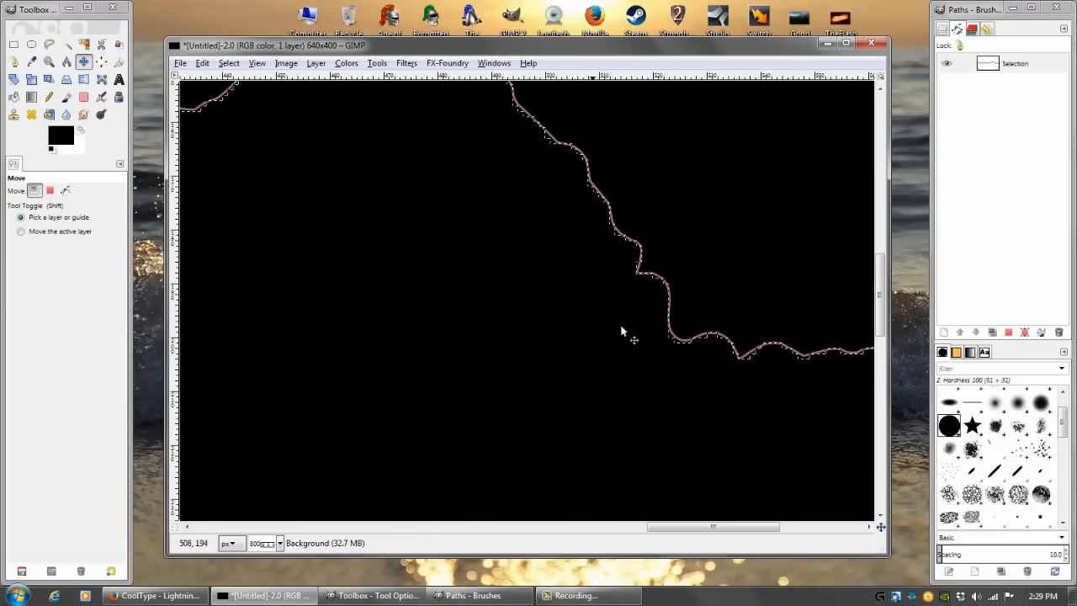
scroll(387, 272, "right", 8)
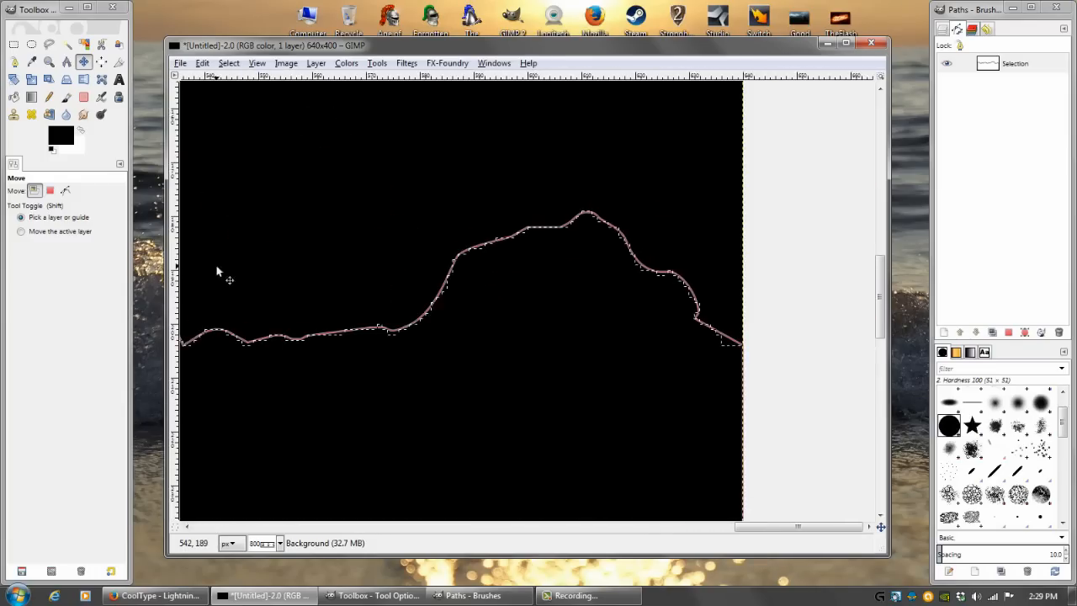
scroll(304, 282, "left", 10)
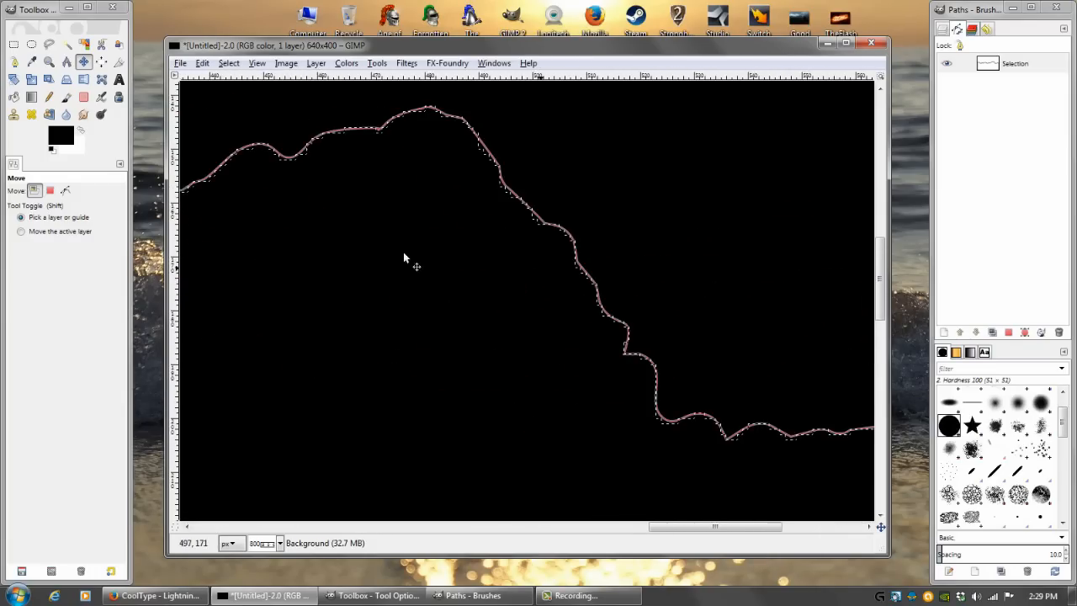
scroll(460, 293, "left", 10)
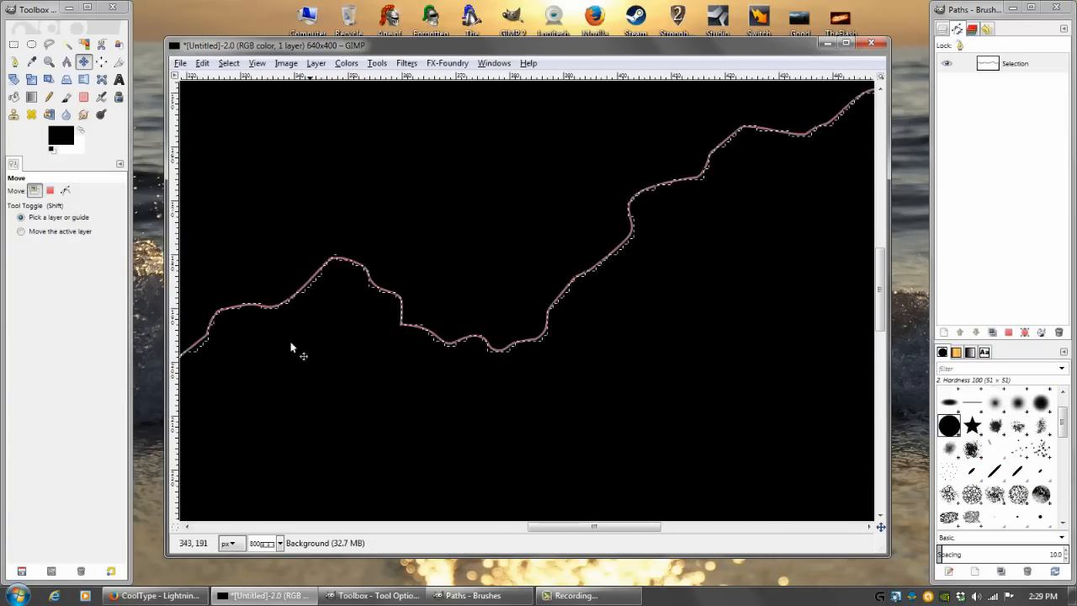
scroll(531, 339, "left", 8)
scroll(660, 304, "up", 2, "ctrl")
left_click_drag(659, 304, 316, 355)
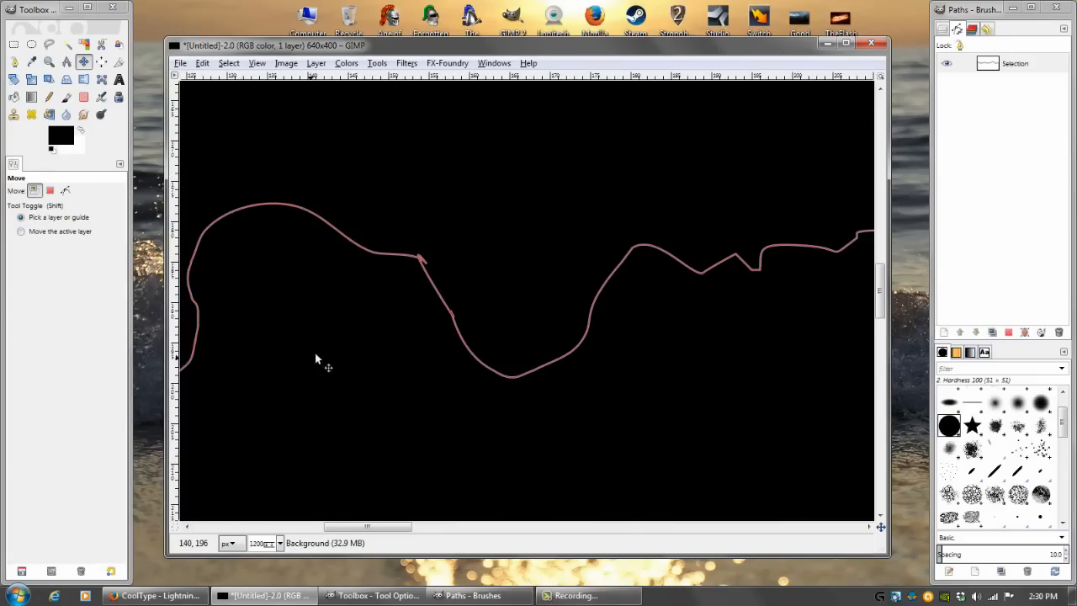
- Open the path for node editing and move the node on the rounded hump slightly outward
double_click(987, 67)
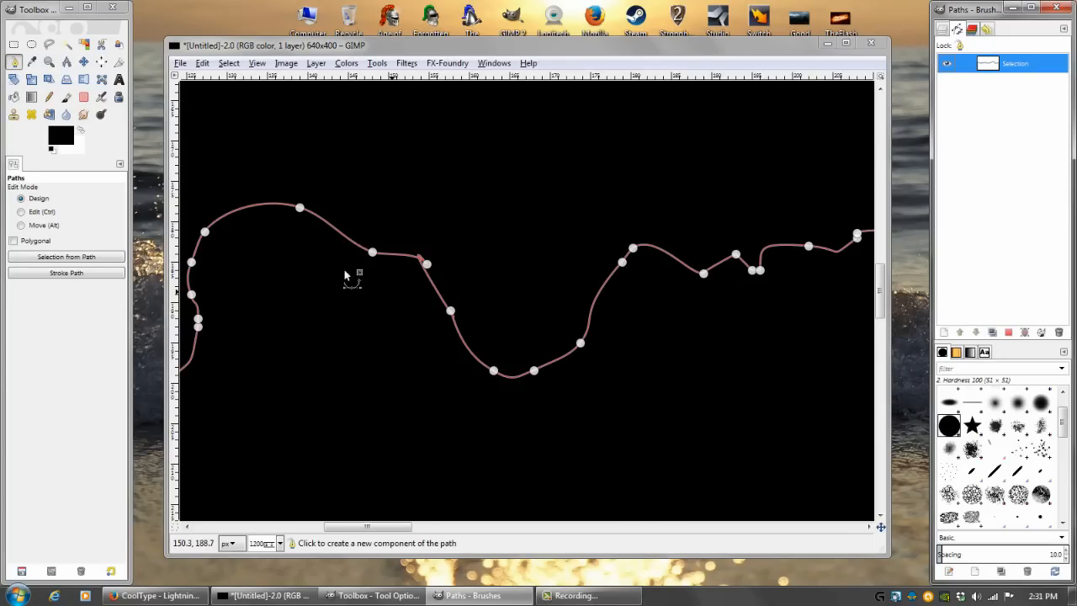
left_click_drag(300, 211, 339, 192)
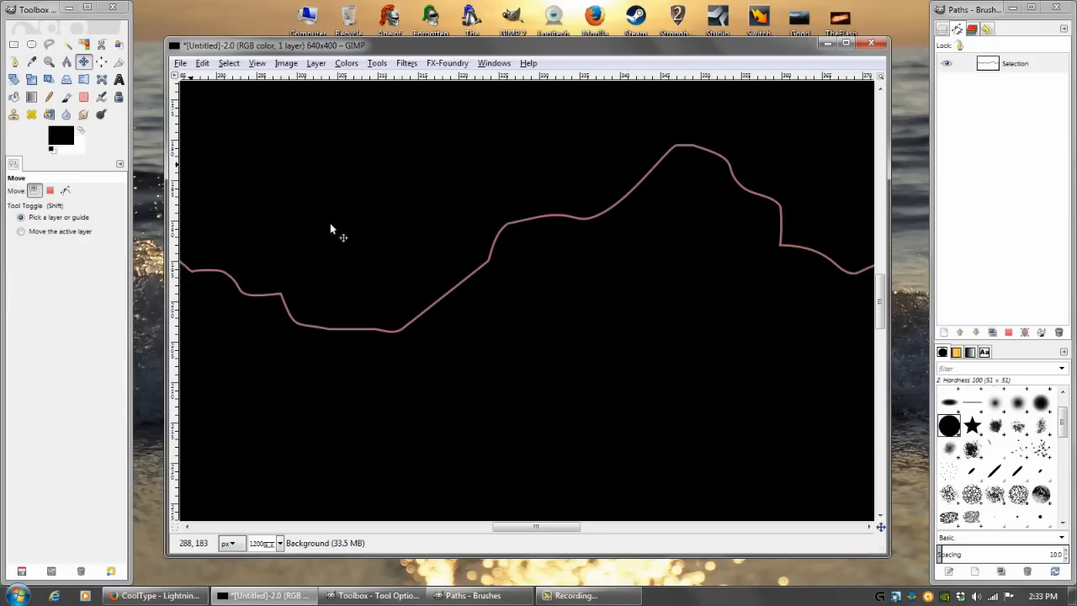
- Inspect the cleaned-up path along the rest of the image as far as the canvas edge
scroll(330, 223, "right", 8)
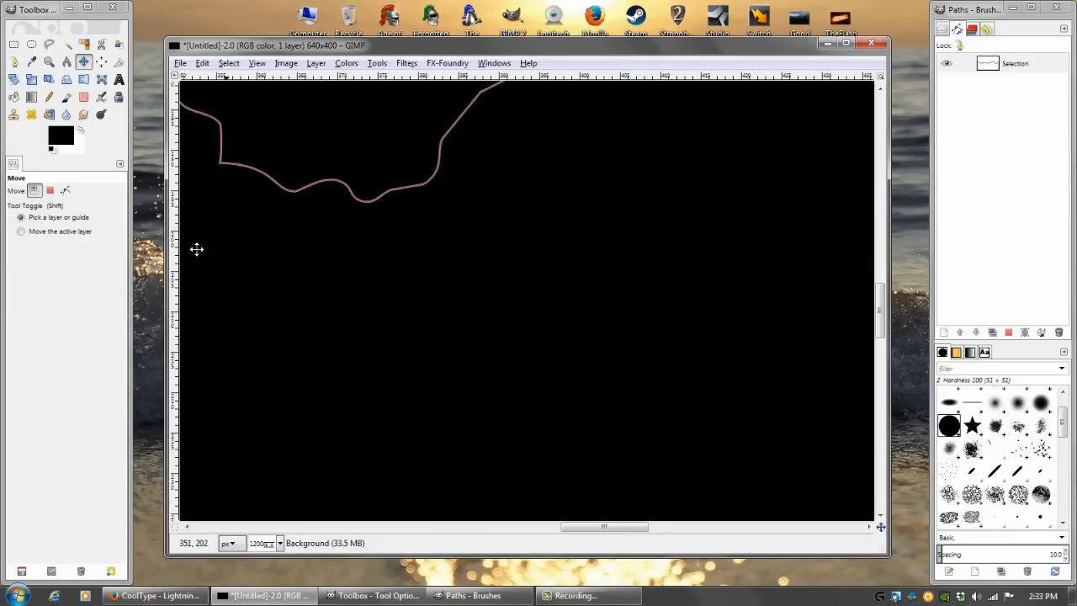
scroll(476, 310, "right", 10)
scroll(467, 354, "up", 5)
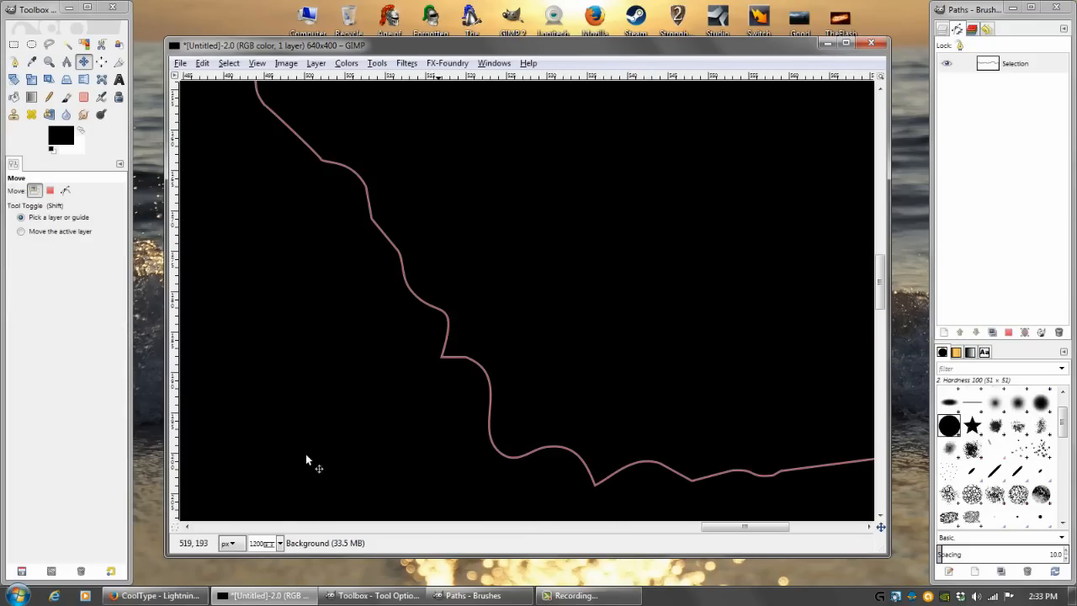
scroll(260, 543, "down", 3)
left_click_drag(530, 427, 572, 224)
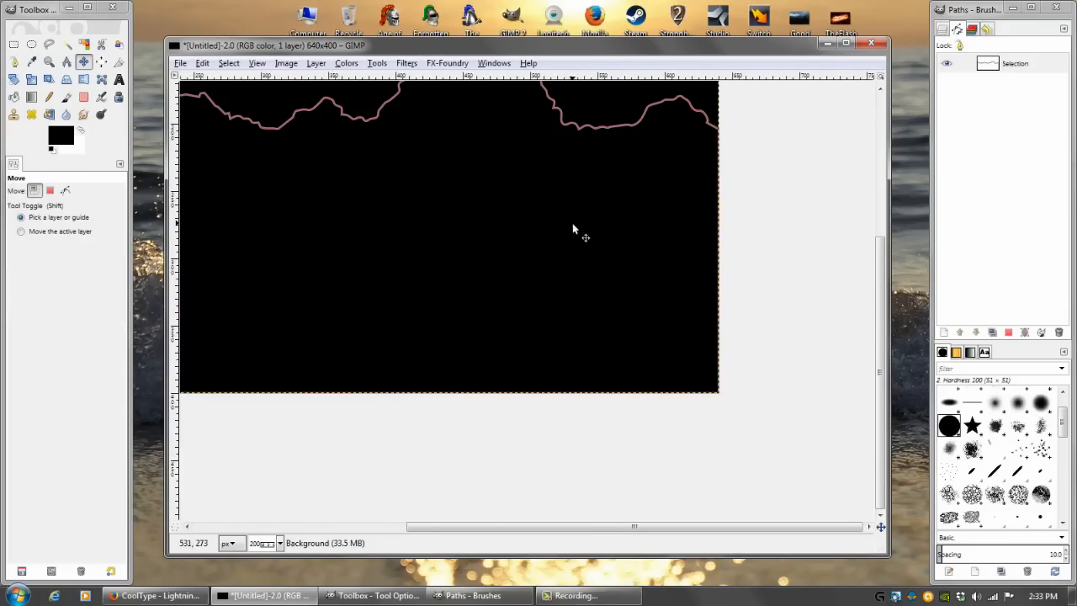
left_click_drag(688, 150, 504, 314)
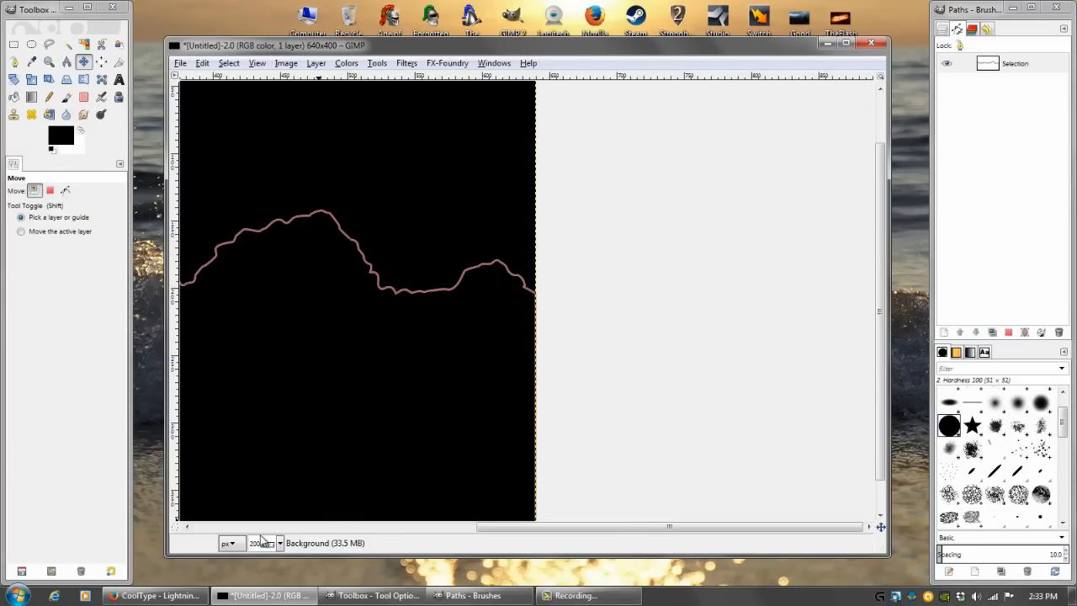
- Open the path for node editing at its end beside the right-hand canvas edge
scroll(267, 542, "up", 3)
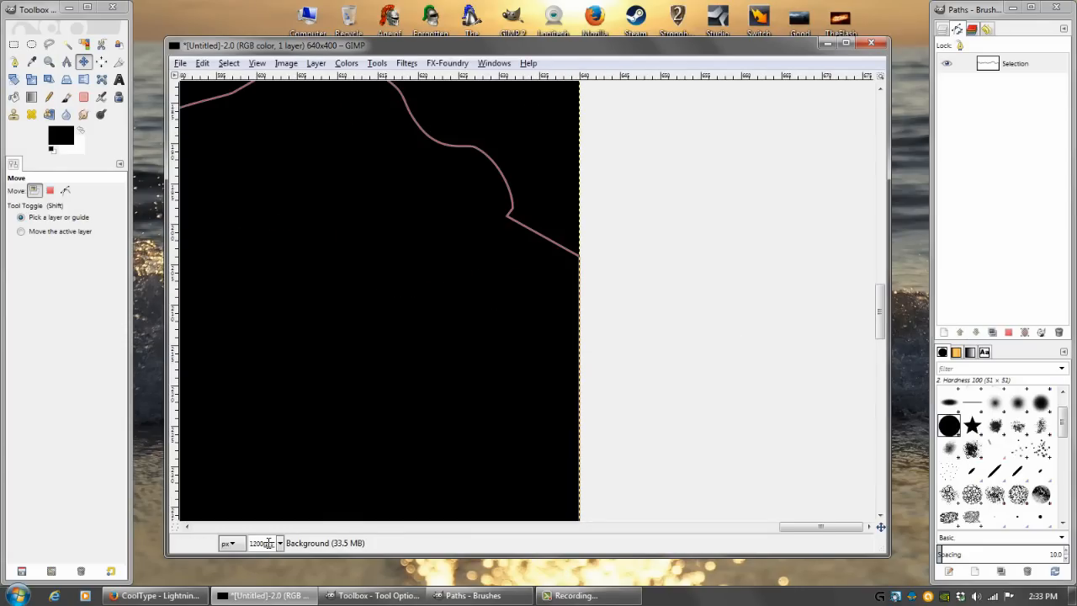
double_click(990, 72)
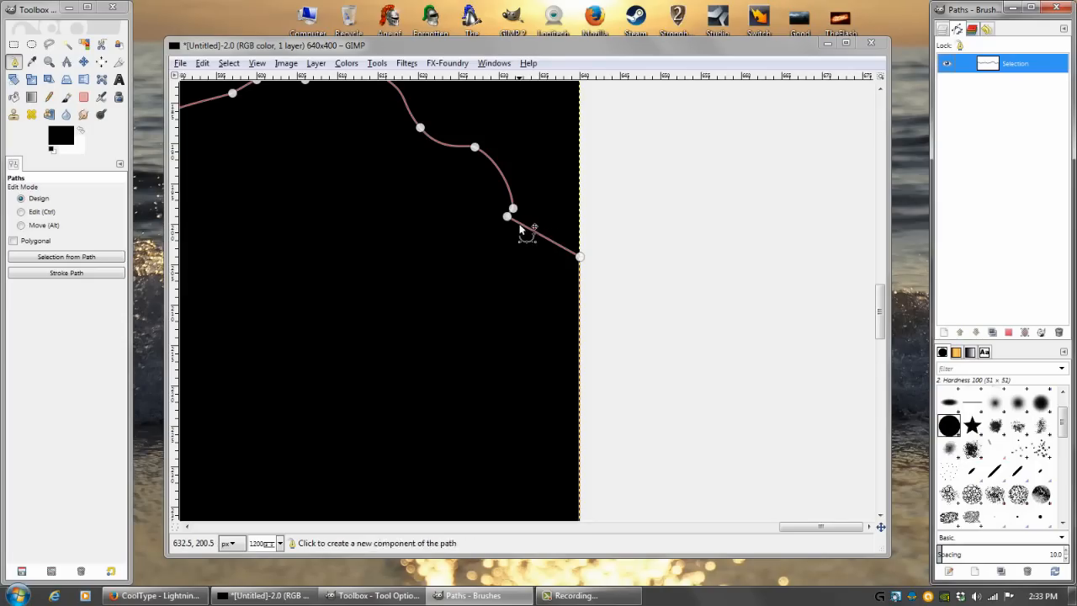
- Try reshaping the path at the small kink before the canvas edge, and undo the change
left_click_drag(510, 216, 536, 244)
key("ctrl+z")
key("ctrl+z")
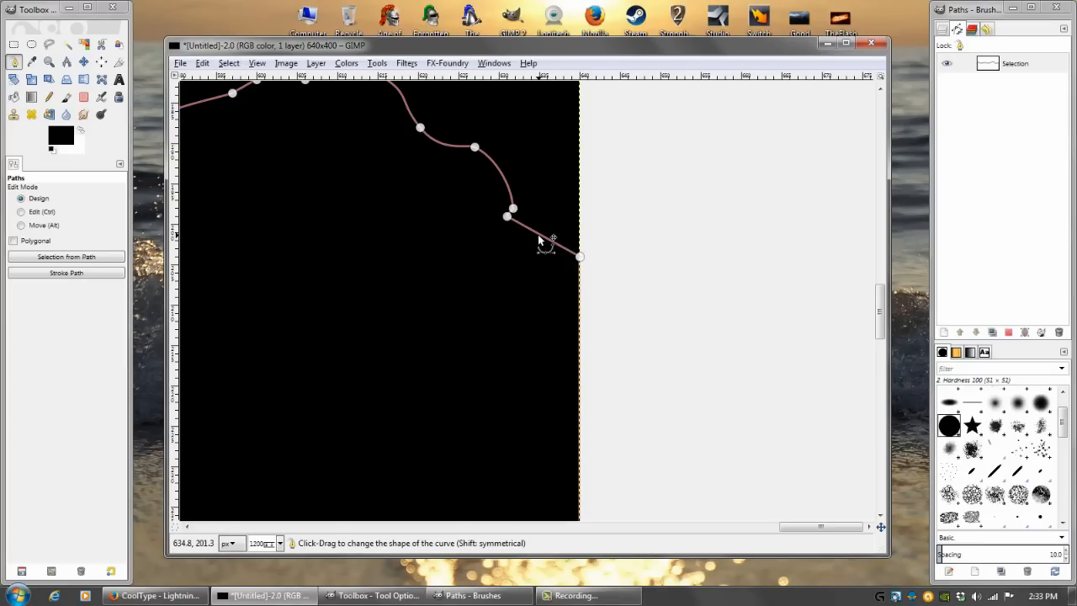
- Try inserting three extra anchors along the path near the canvas edge, and undo the insertions
key("ctrl")
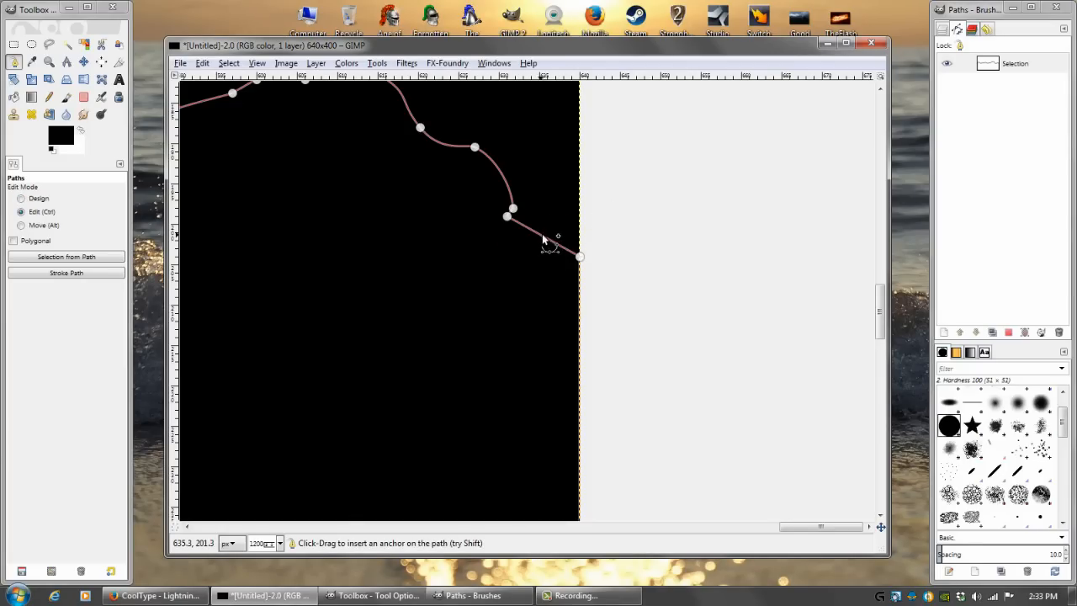
left_click(538, 236)
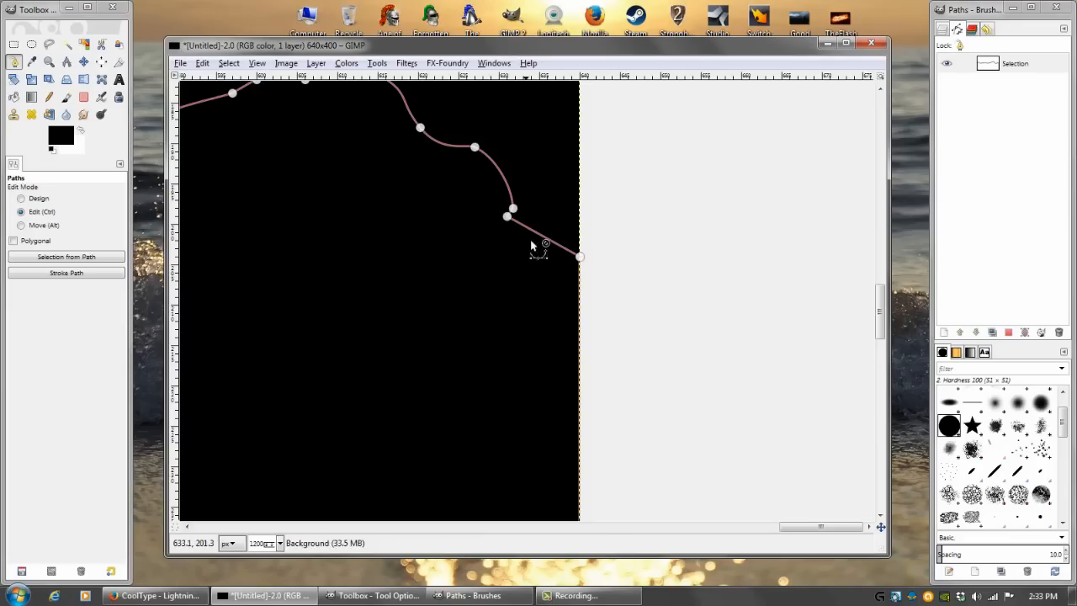
left_click(497, 168)
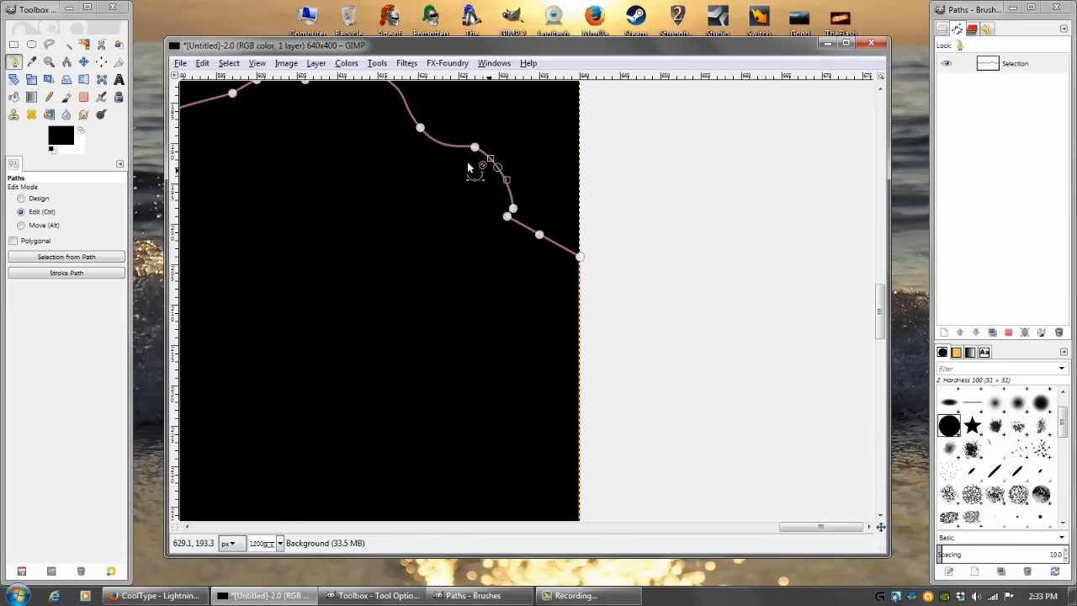
left_click(444, 144)
key("ctrl+z")
key("ctrl+z")
key("ctrl+z")
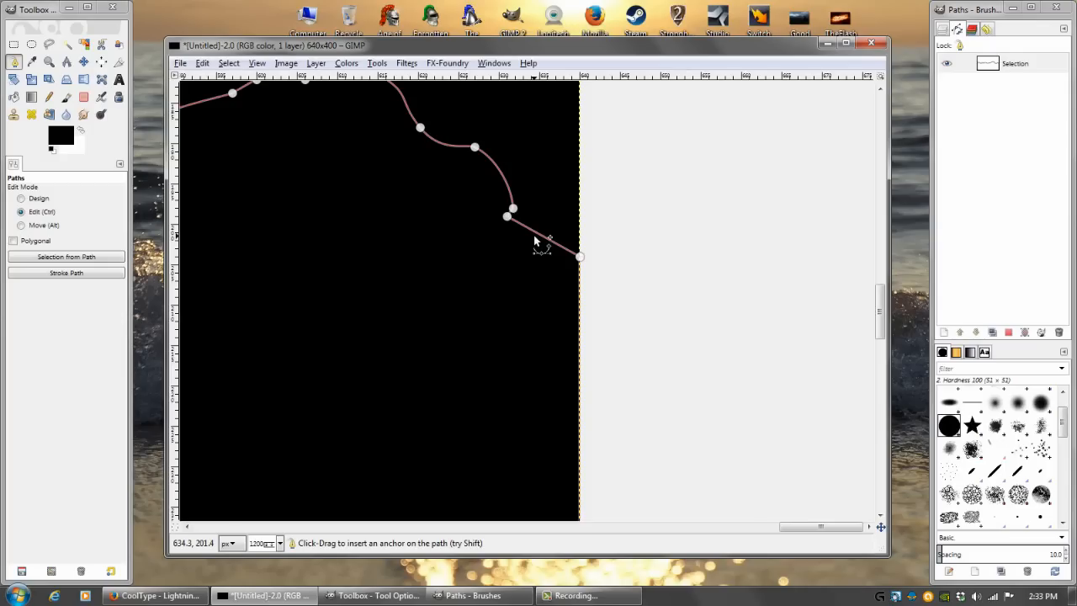
- Delete the kink anchor, remove the last segment to open up the path, and delete the leftover anchor on the right-hand canvas edge
key("shift")
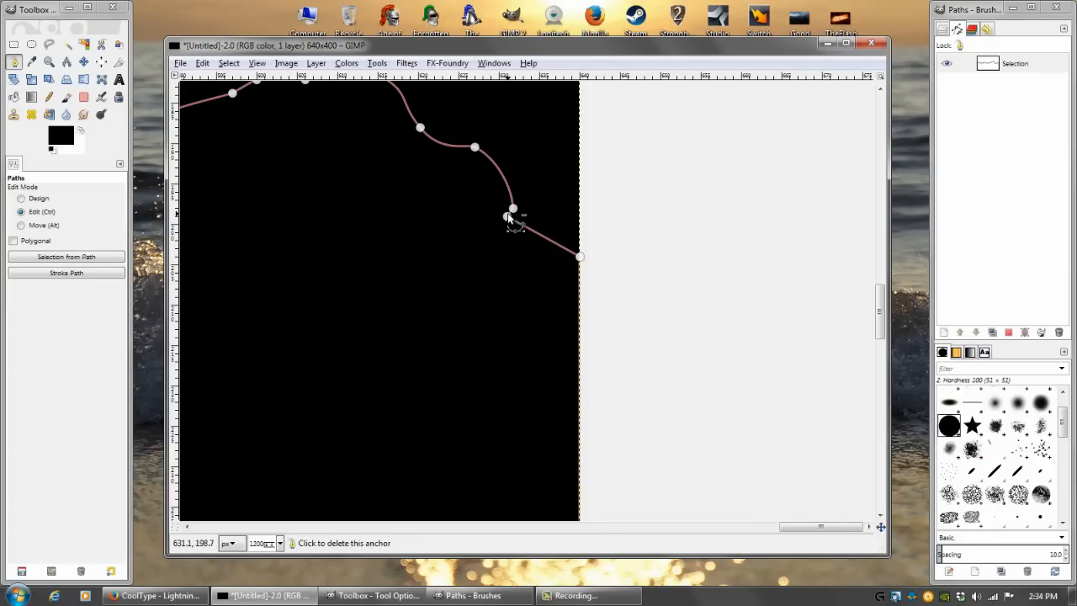
left_click(506, 217)
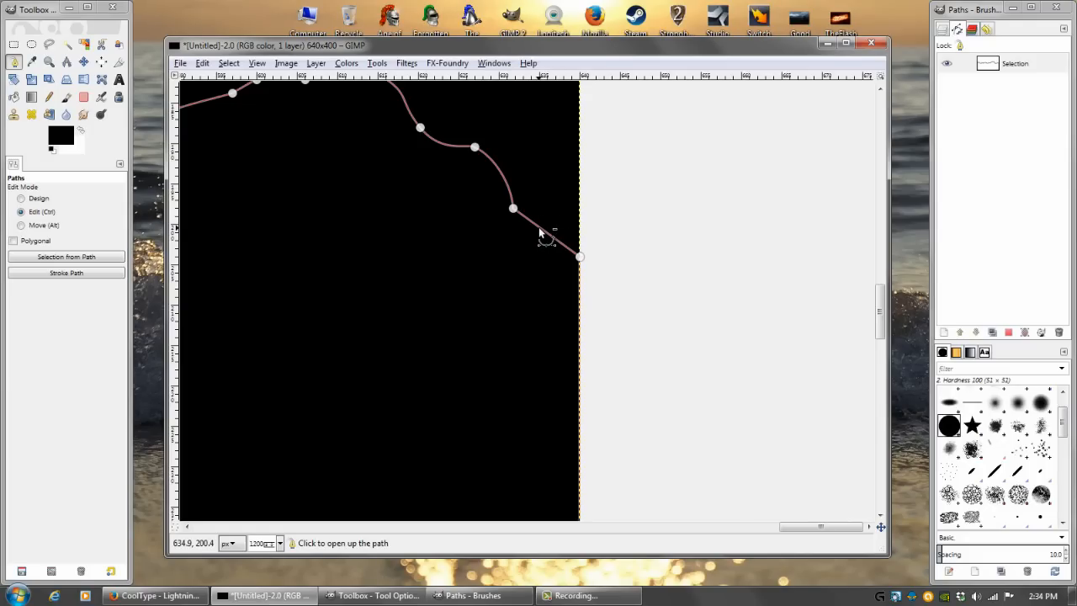
left_click(540, 232)
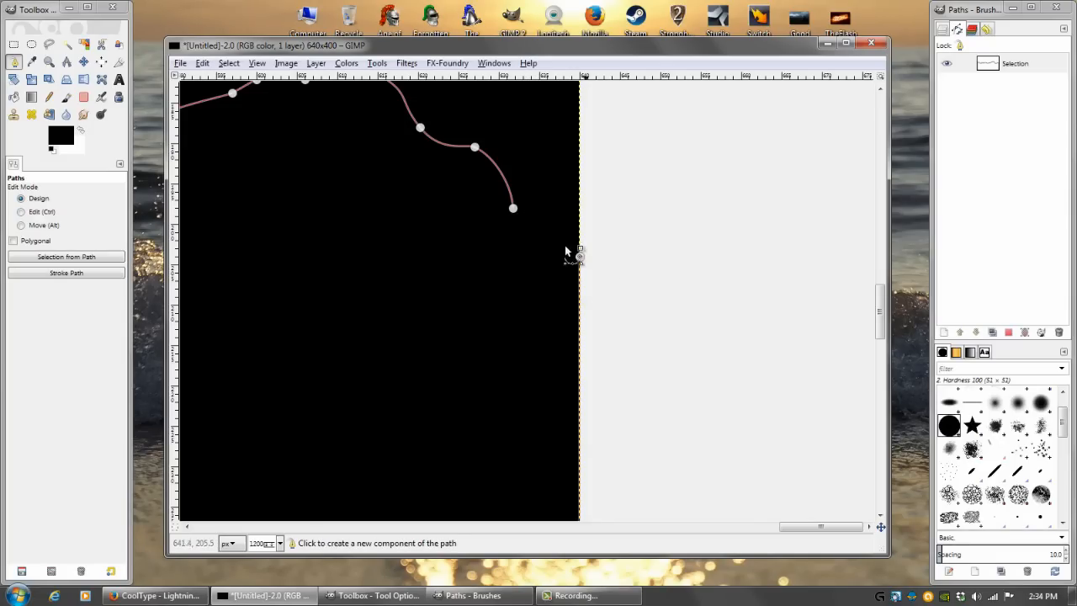
key("ctrl")
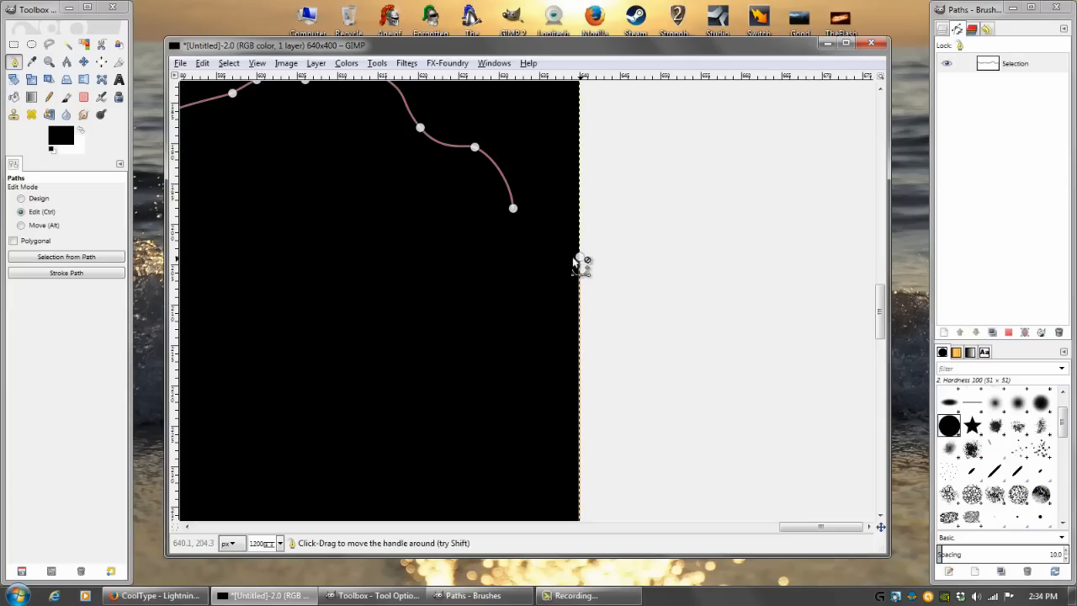
left_click(580, 257, "ctrl+shift")
- Delete the path anchors at the two lower corners of the canvas
left_click_drag(629, 432, 684, 134)
left_click_drag(675, 347, 681, 179)
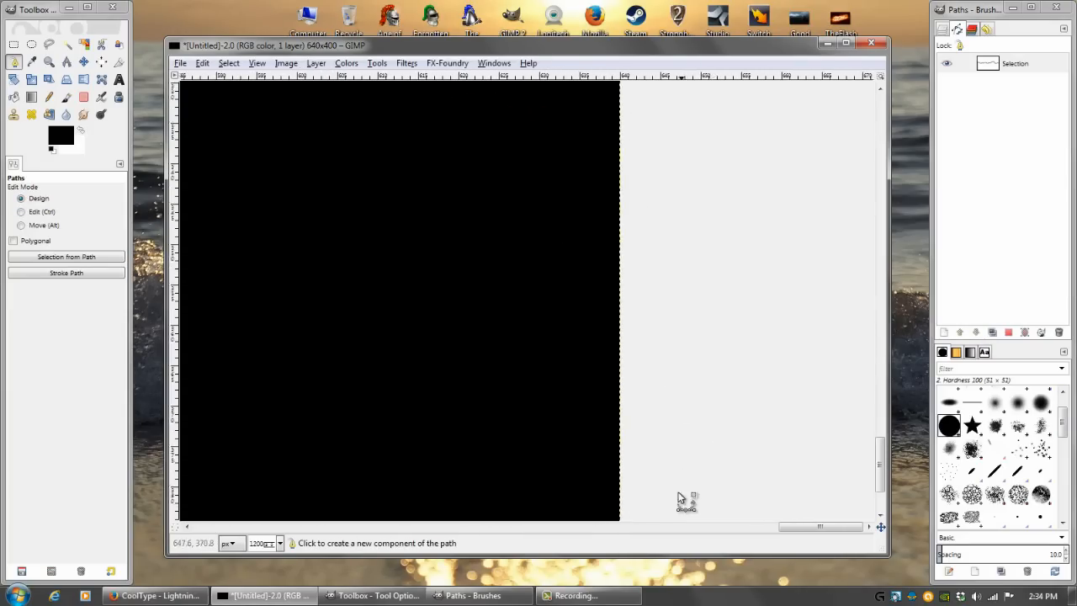
left_click_drag(687, 413, 705, 138)
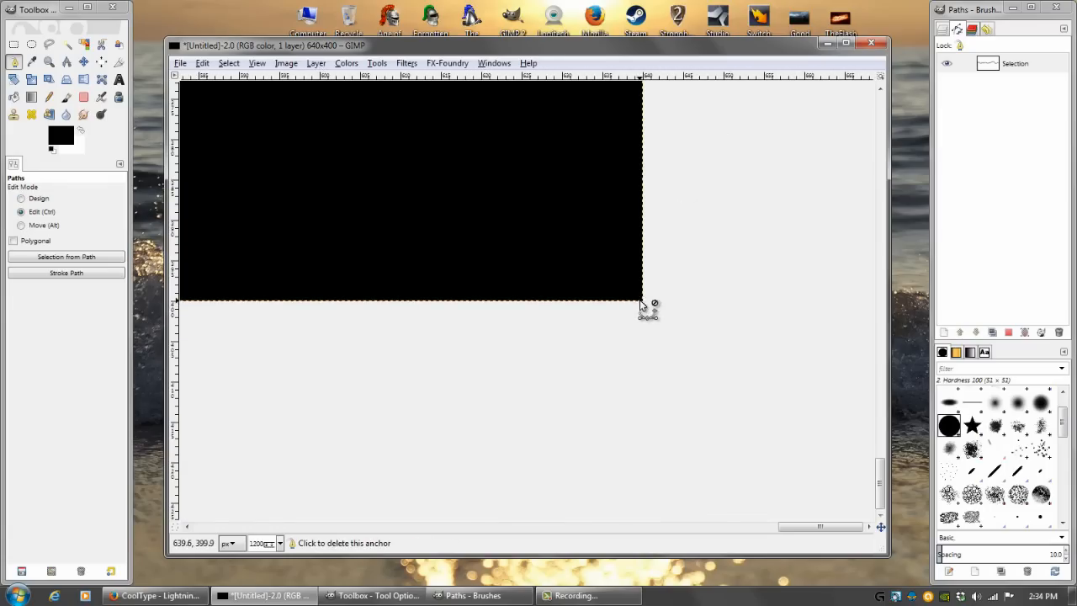
left_click_drag(821, 526, 199, 530)
left_click_drag(288, 361, 666, 430)
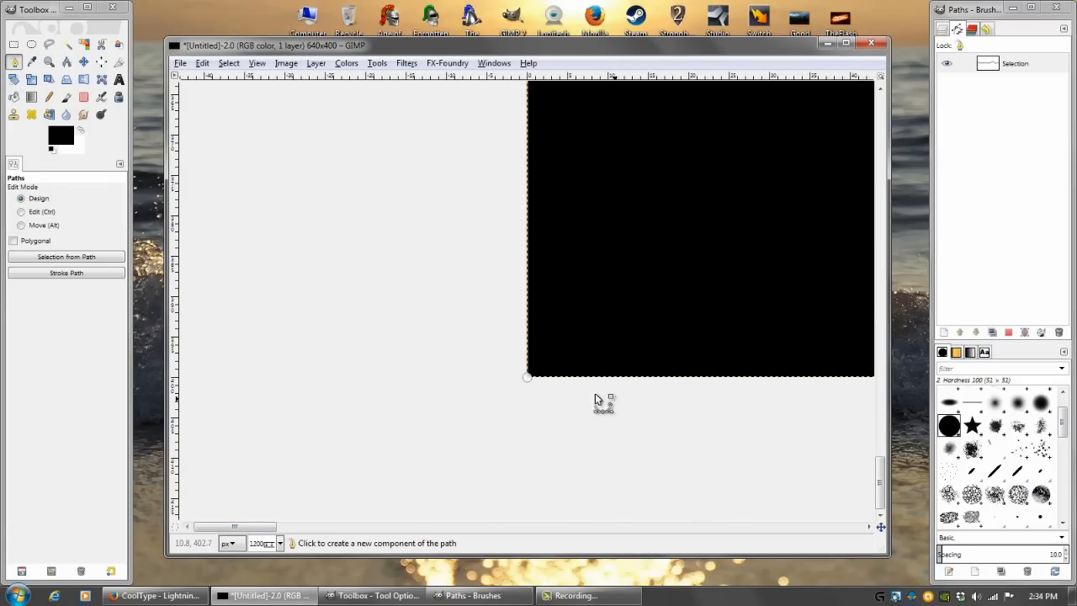
left_click(527, 378, "ctrl+shift")
- Delete the path's anchor on the left-hand canvas edge and the one just inside it, and leave node editing
left_click_drag(611, 177, 578, 502)
left_click_drag(880, 453, 885, 273)
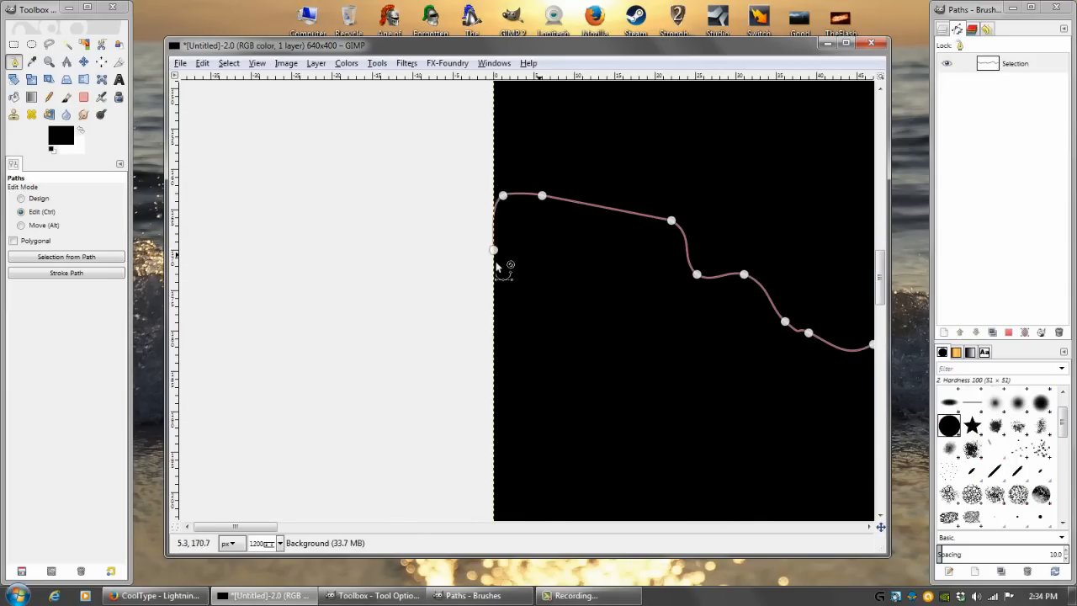
left_click(495, 251, "ctrl+shift")
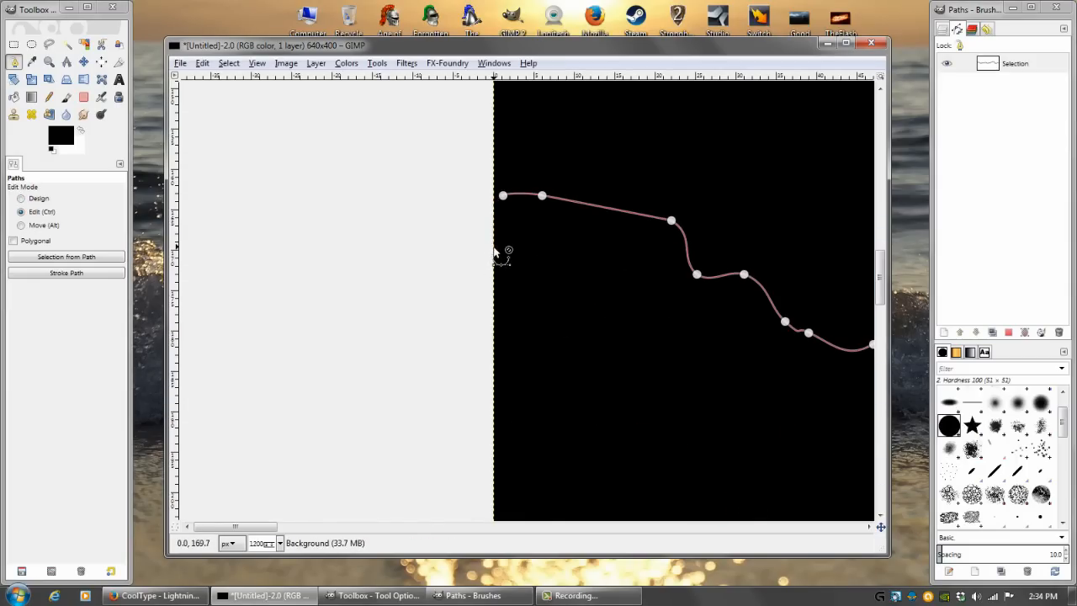
left_click(503, 199, "ctrl+shift")
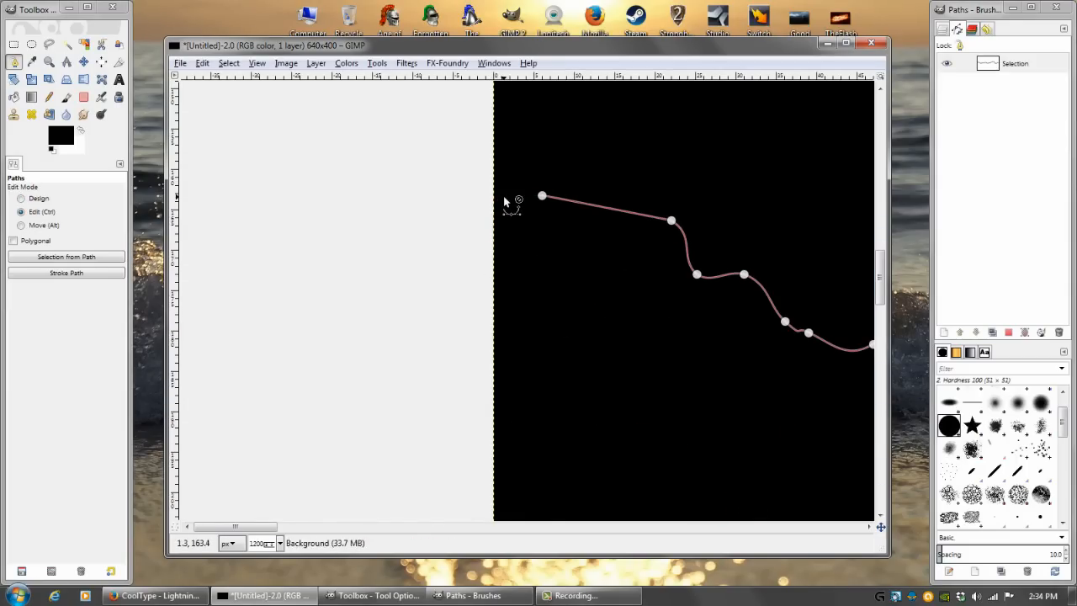
left_click(83, 63)
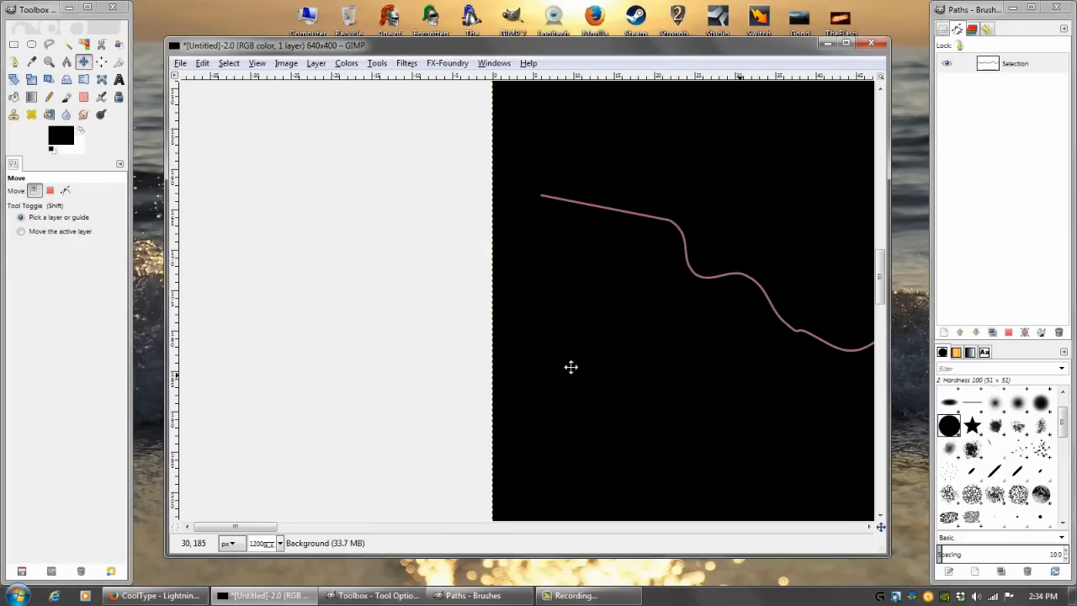
left_click_drag(613, 227, 209, 236)
scroll(268, 541, "down", 3)
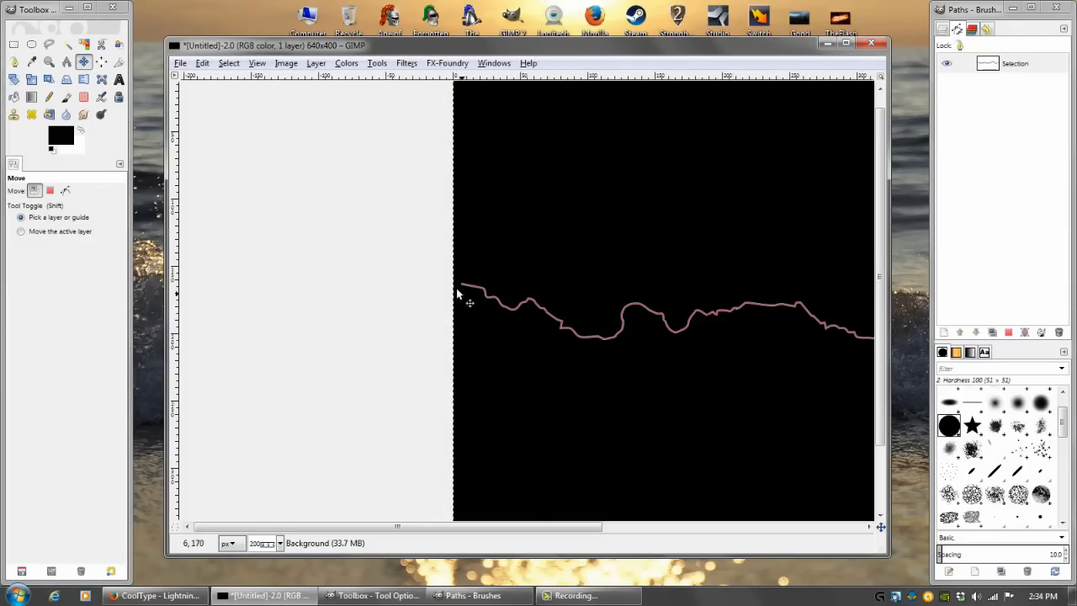
left_click_drag(757, 450, 599, 415)
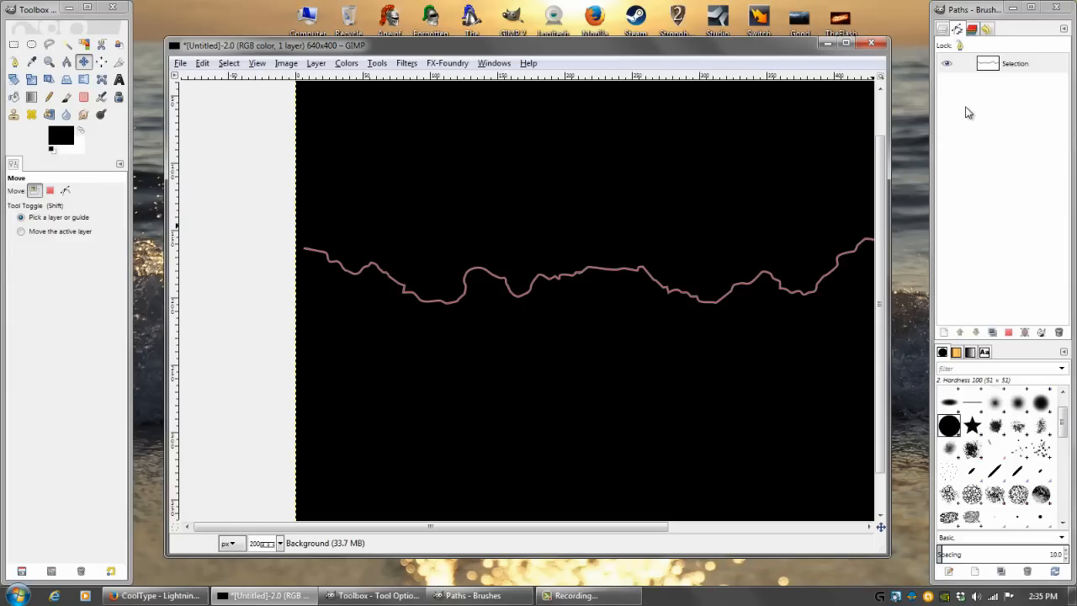
- Set up the Paintbrush with the Circle (03) brush at its native size of 5 and a white foreground colour
left_click(944, 29)
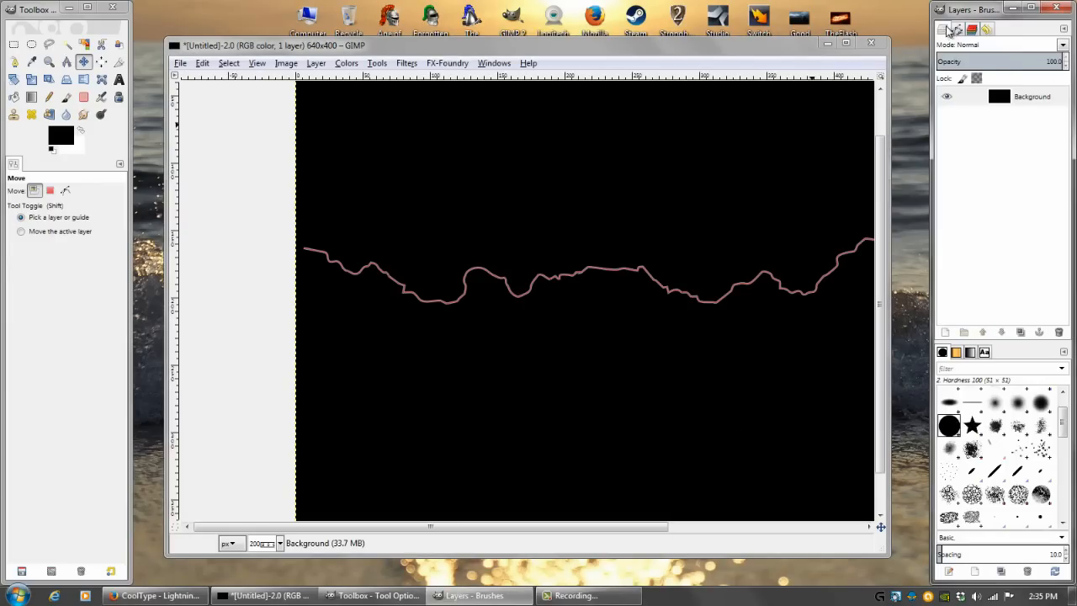
left_click(66, 98)
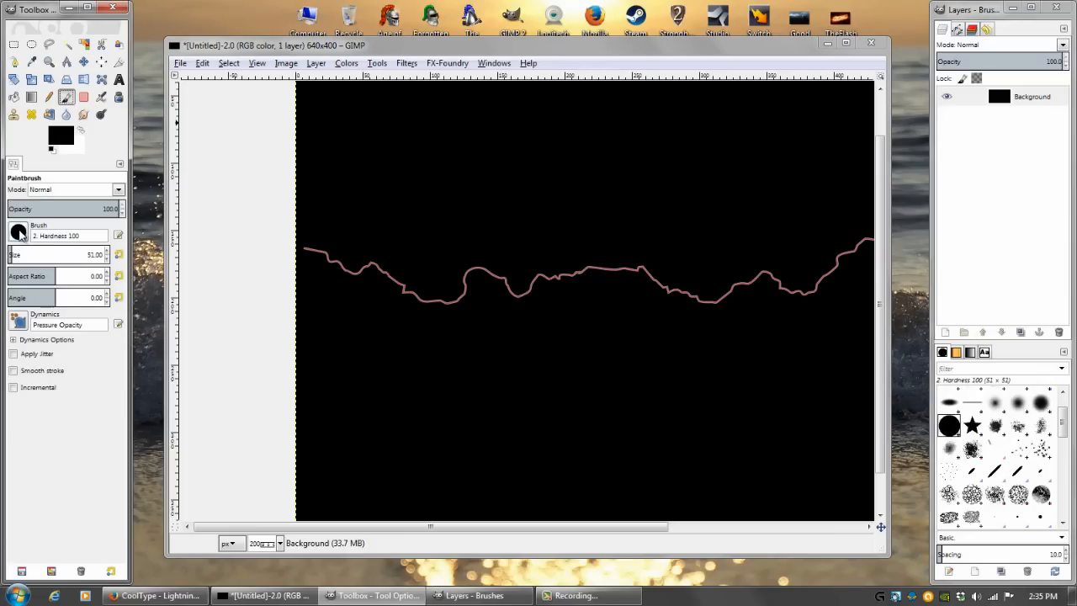
left_click(18, 233)
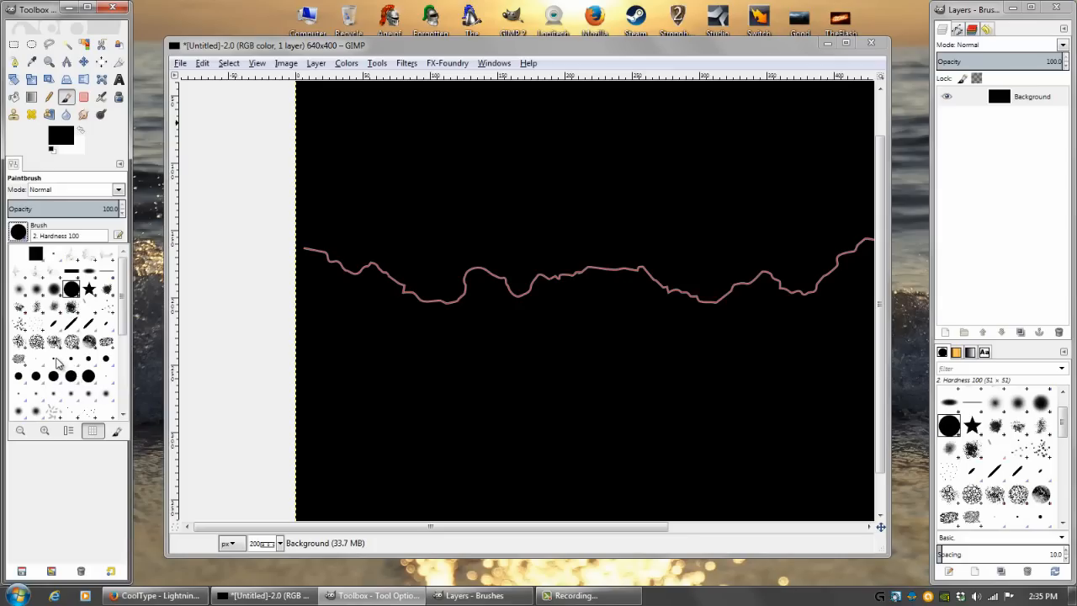
left_click(55, 362)
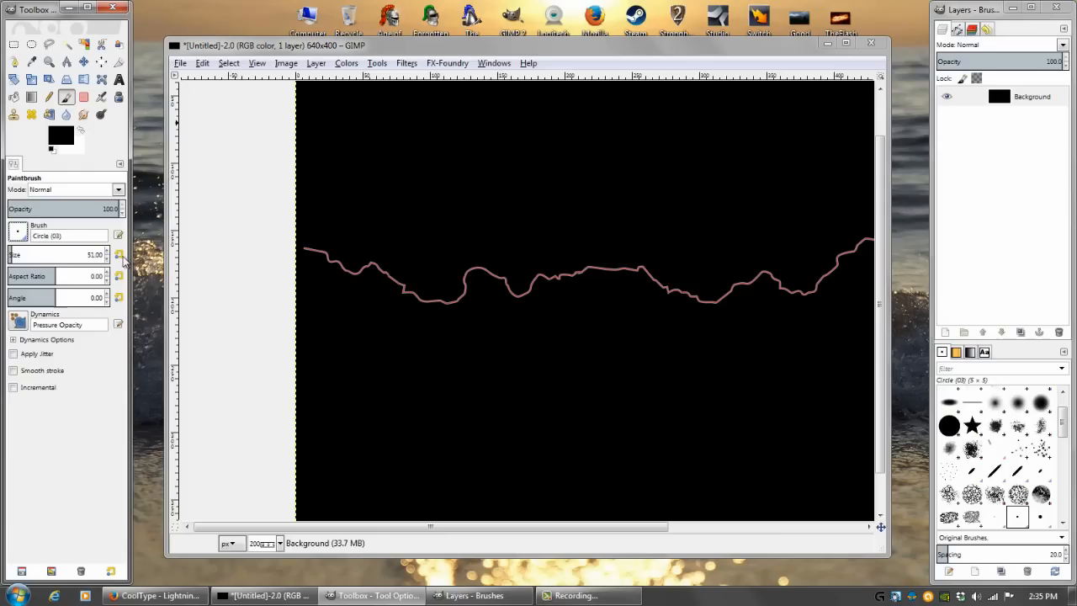
left_click(119, 254)
left_click(82, 133)
- Try a wavy white brush stroke across the canvas below the path, and undo it
mouse_move(375, 322)
left_mouse_down()
mouse_move(472, 351)
mouse_move(602, 374)
mouse_move(800, 388)
left_mouse_up()
scroll(600, 331, "right", 3)
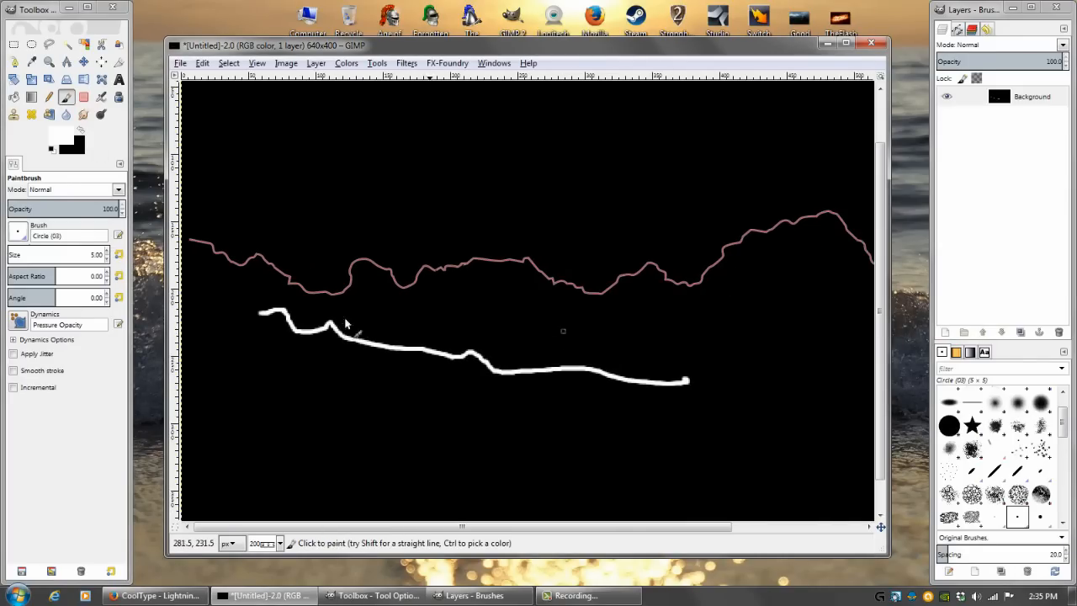
key("ctrl+z")
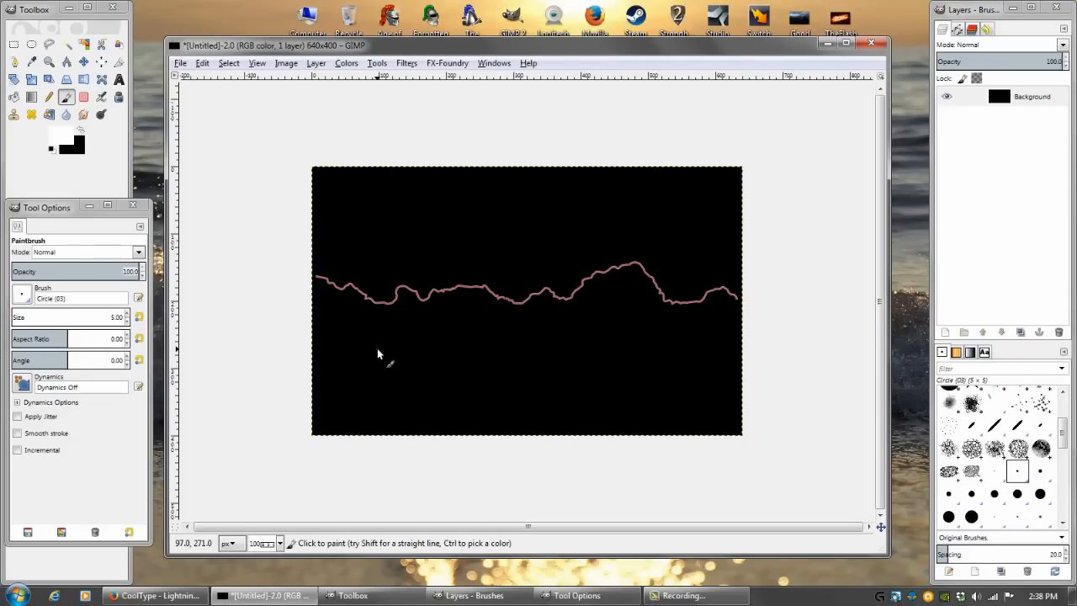
- Switch to Firefox and study the "lightning nature" image results, enlarging the bolts over a wheat field as a reference for their thickness
left_click(156, 595)
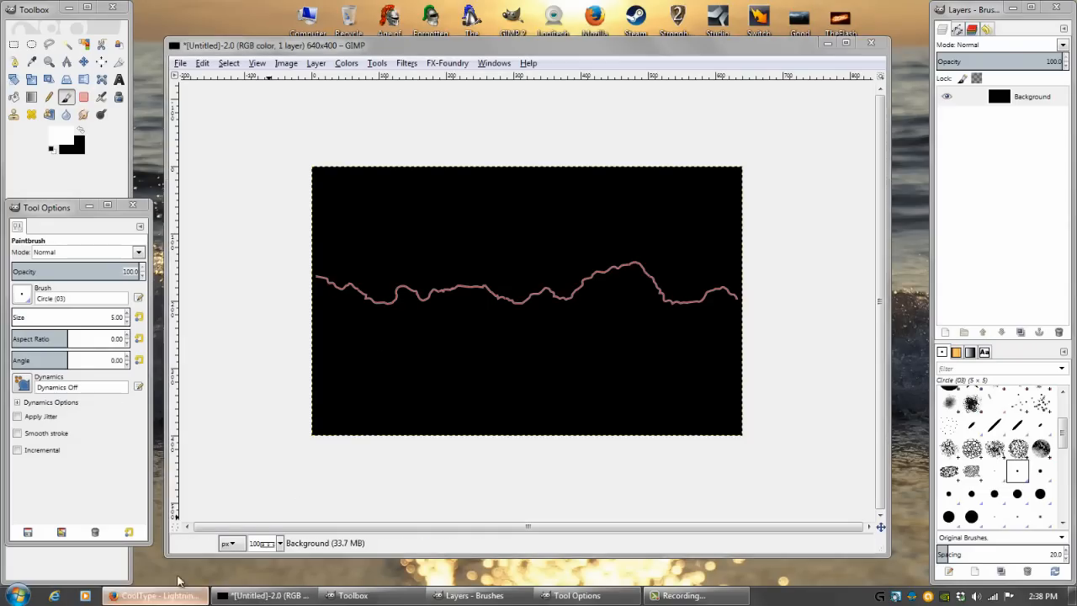
left_click(114, 38)
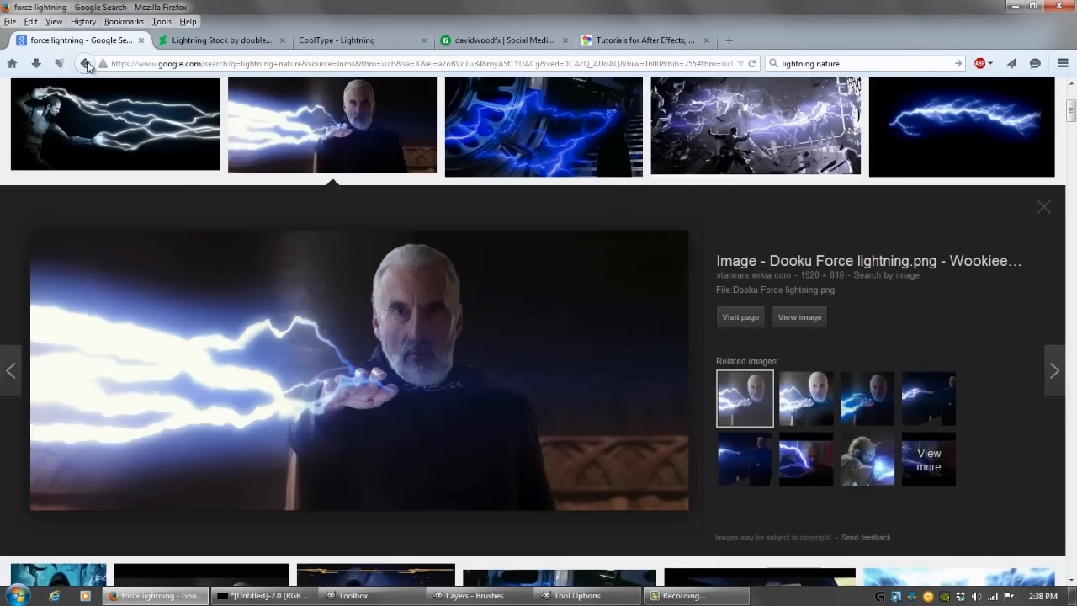
left_click(84, 64)
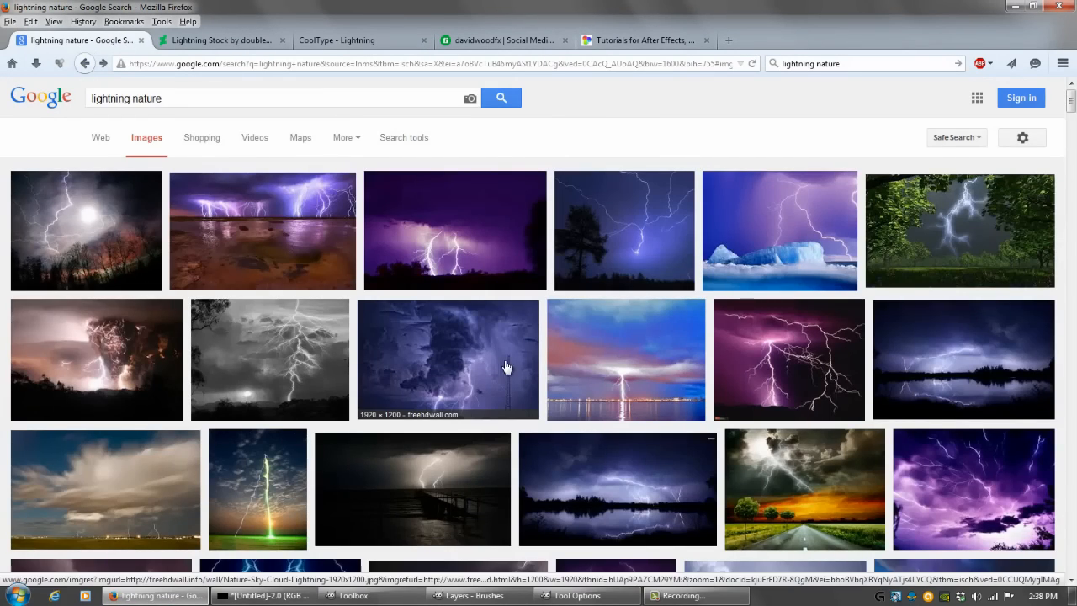
scroll(474, 368, "down", 2)
scroll(474, 368, "down", 4)
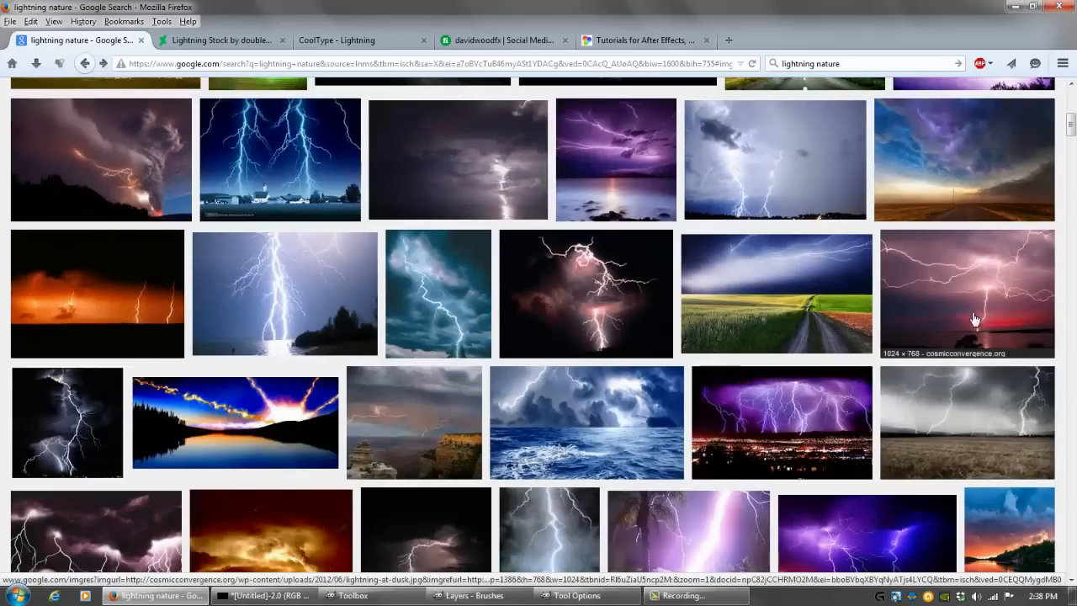
left_click(967, 420)
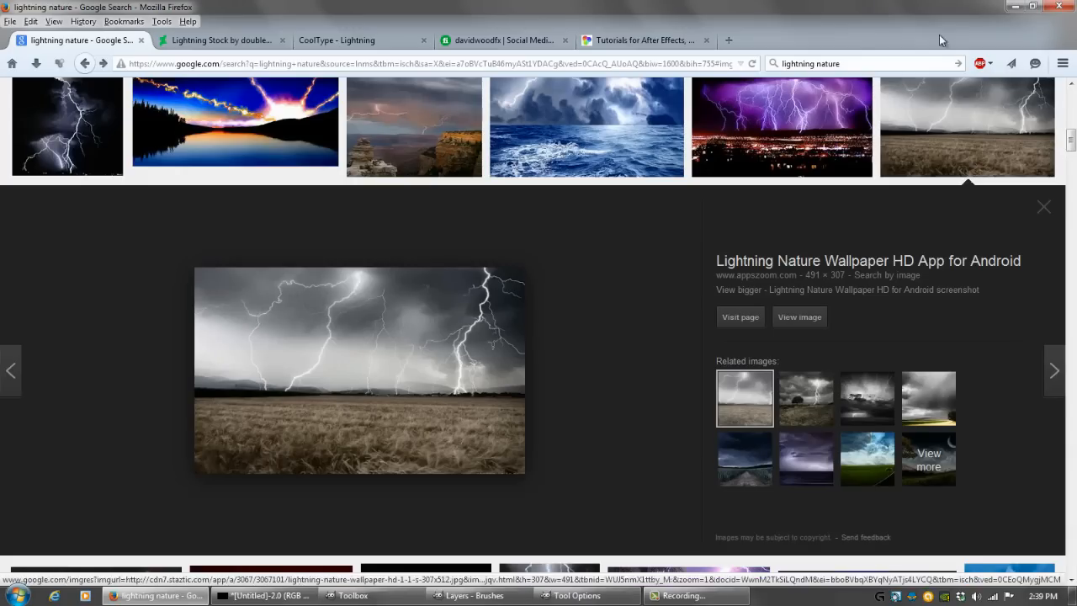
left_click(1015, 6)
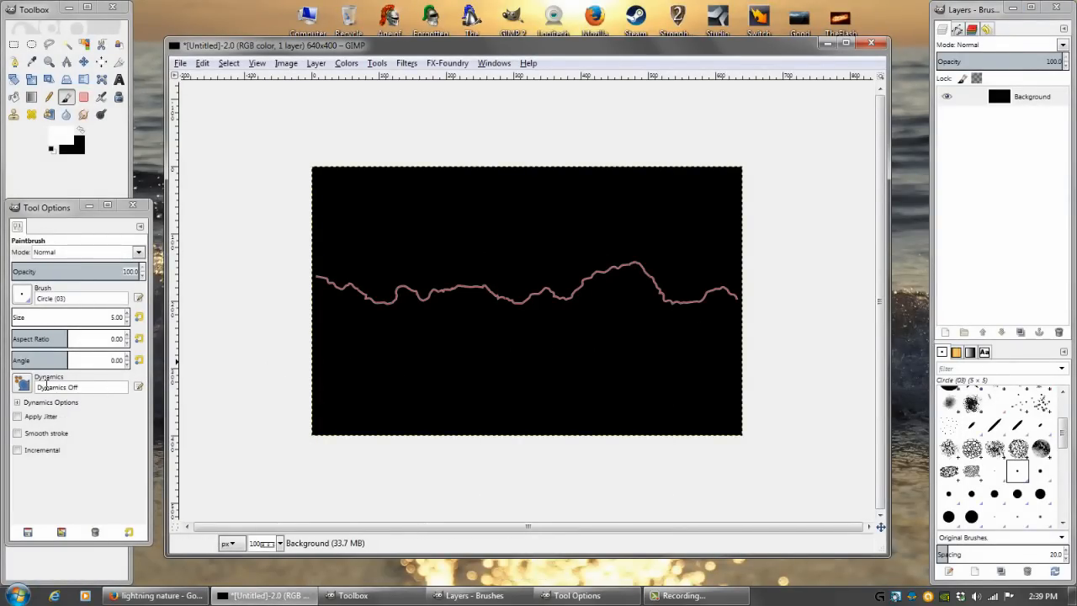
- Set the Paintbrush dynamics to Fade Tapering
left_click_drag(38, 210, 44, 191)
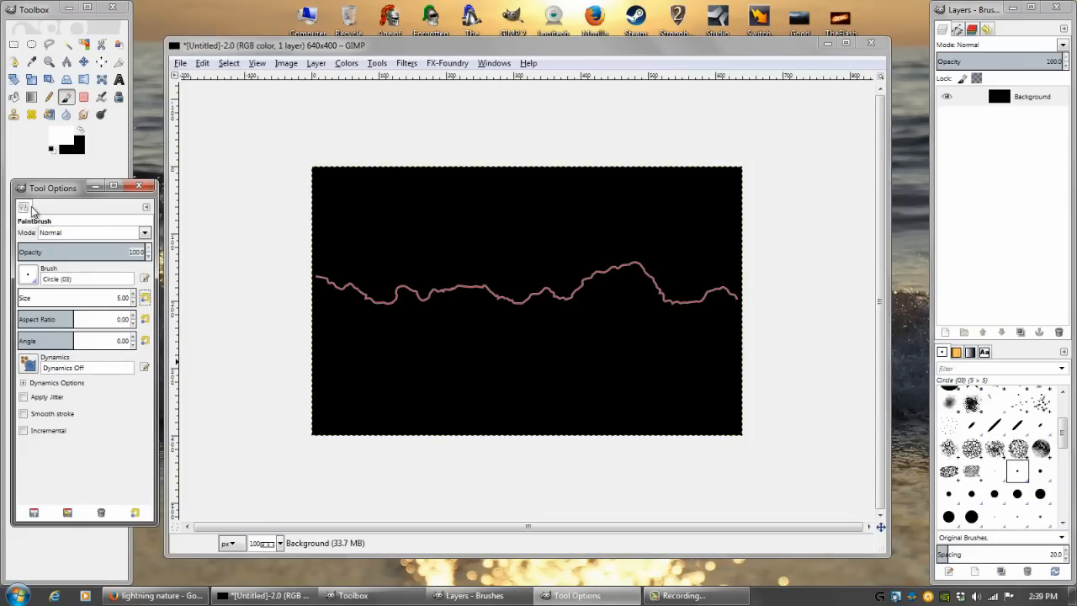
mouse_move(57, 193)
left_mouse_down()
mouse_move(87, 205)
mouse_move(42, 200)
left_mouse_up()
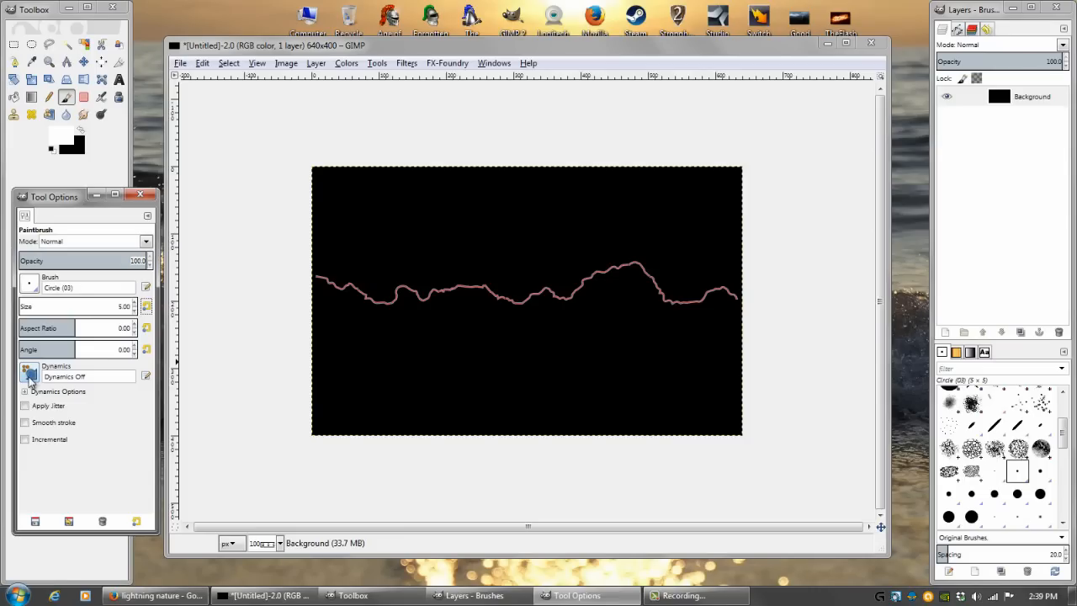
left_click(30, 375)
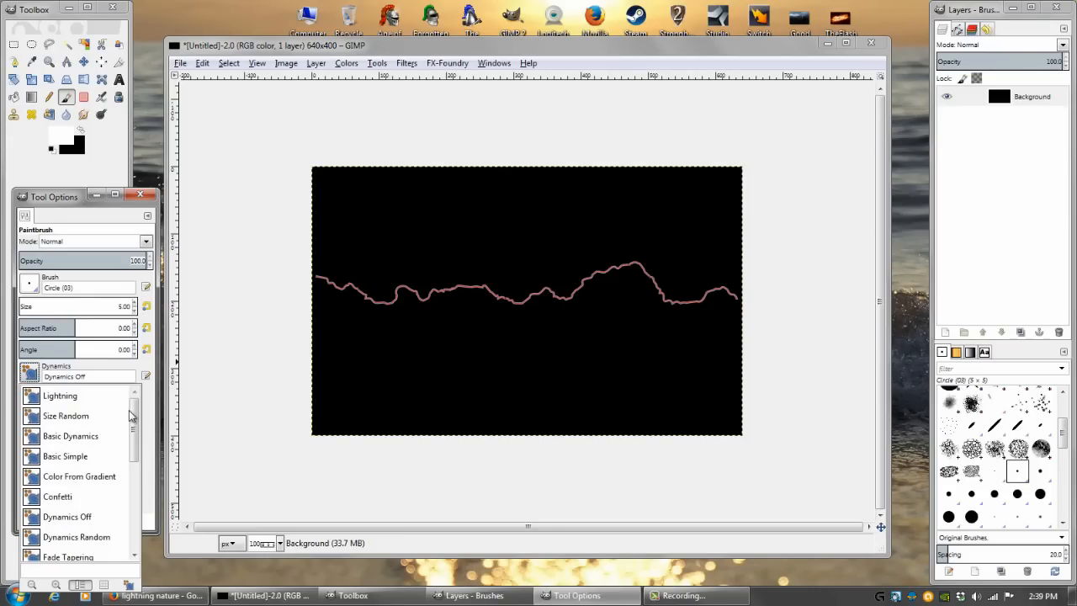
left_click_drag(134, 417, 135, 446)
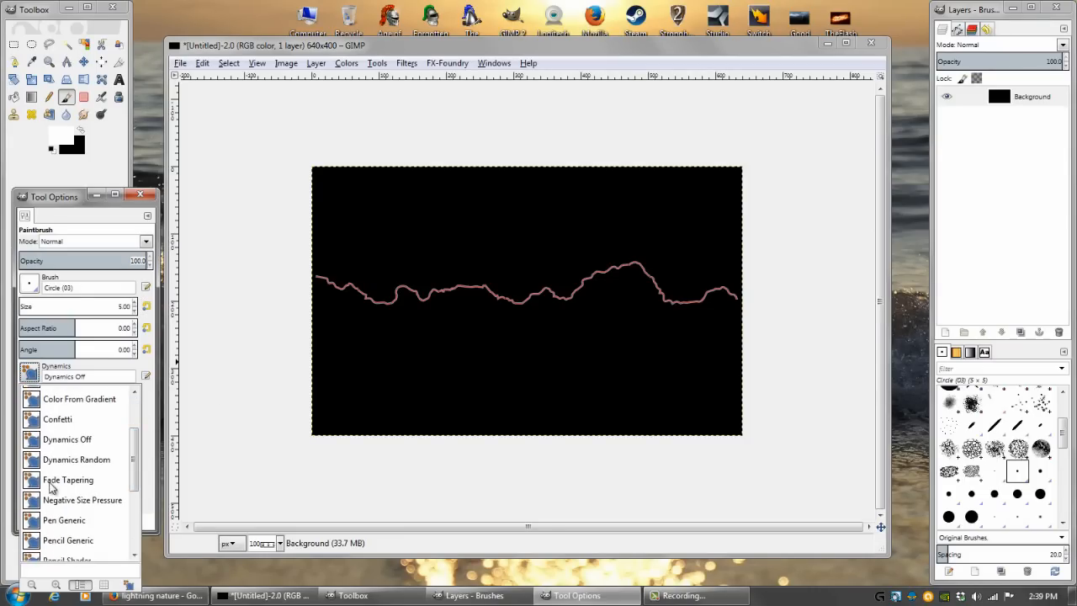
left_click(42, 479)
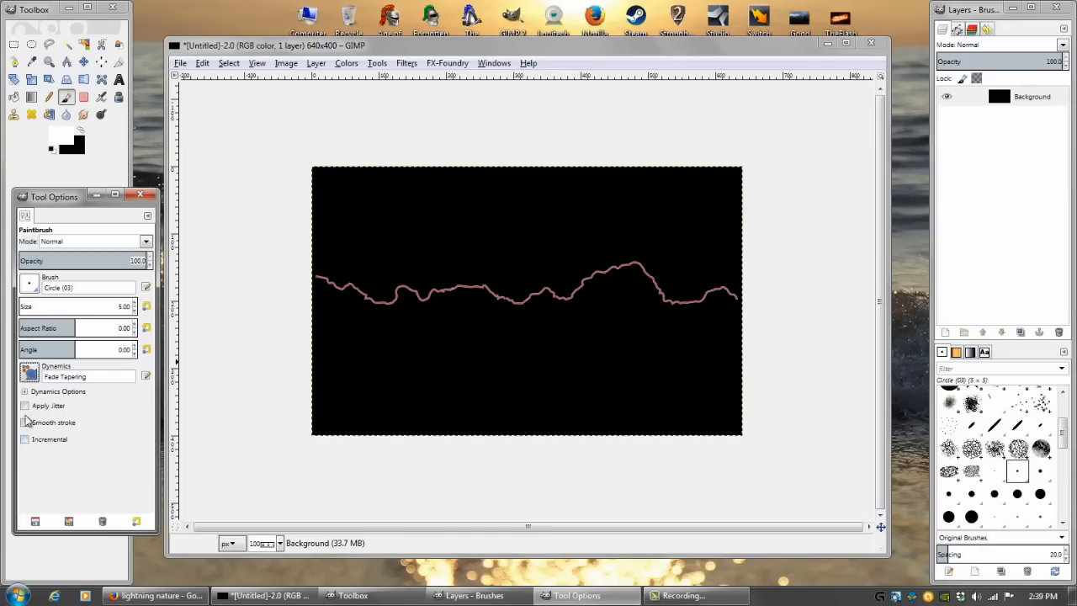
- Try a looping white stroke below the path with the Circle (19) brush at size 21, and undo it
left_click(29, 284)
left_click(82, 395)
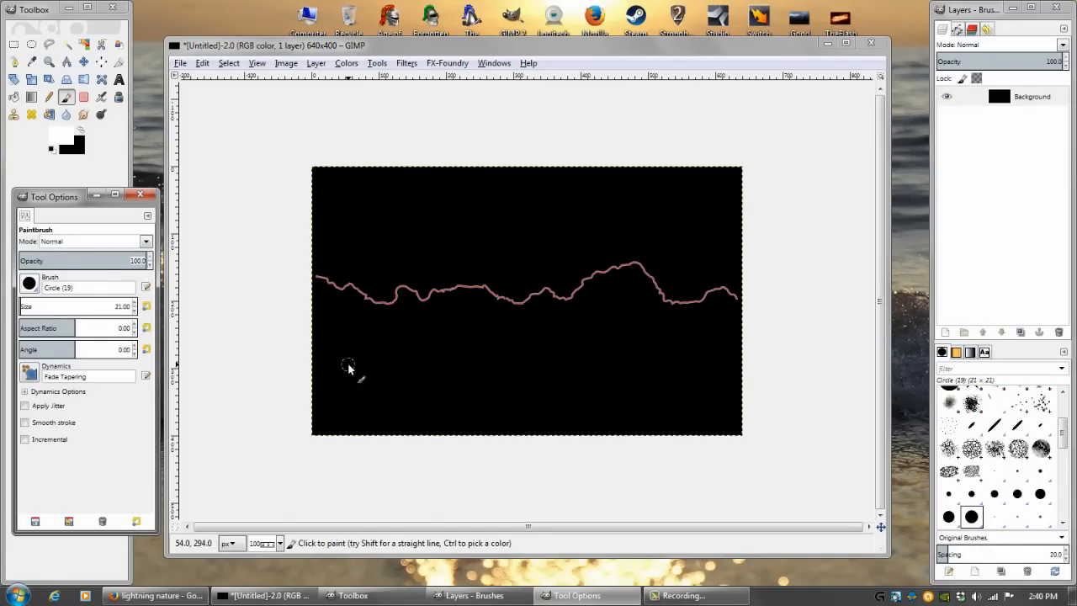
mouse_move(361, 366)
left_mouse_down()
mouse_move(688, 358)
mouse_move(694, 389)
mouse_move(572, 389)
left_mouse_up()
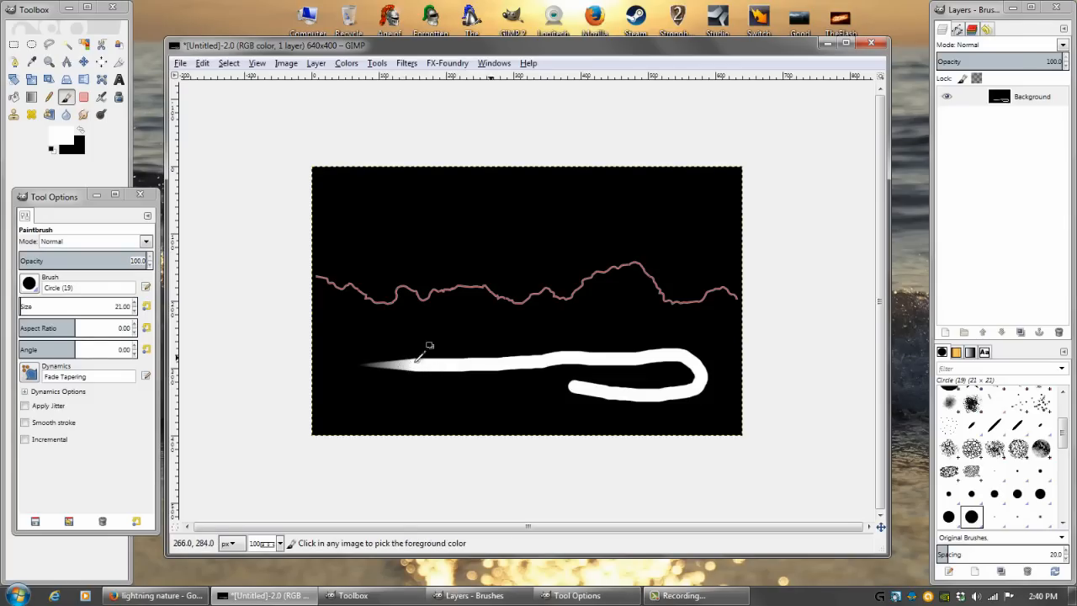
key("ctrl+z")
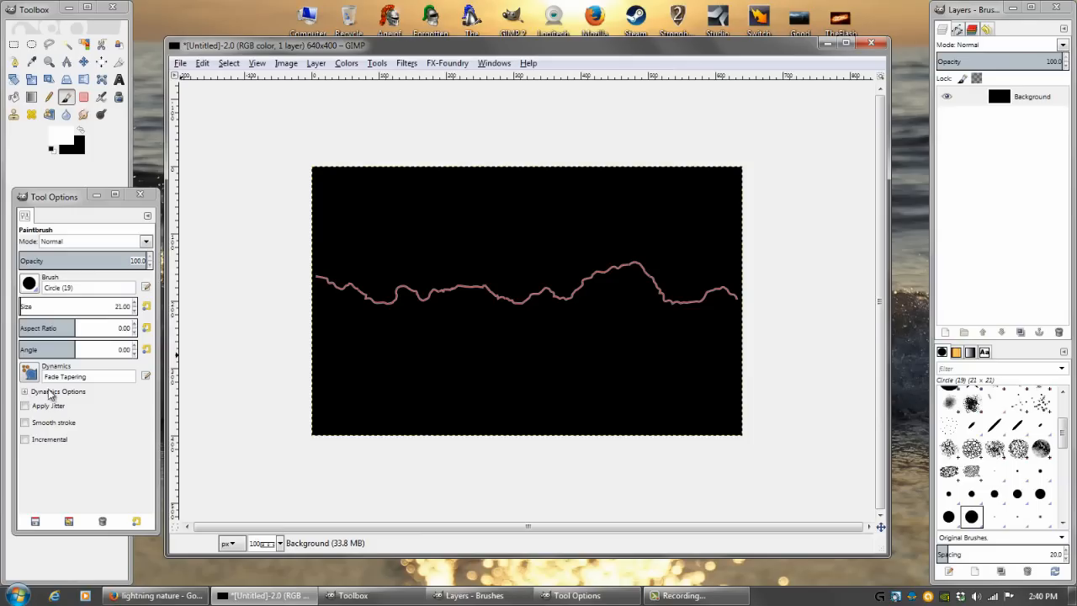
- Reverse the fade in the dynamics options, then test it with a short stroke below the path and undo the stroke
left_click(25, 392)
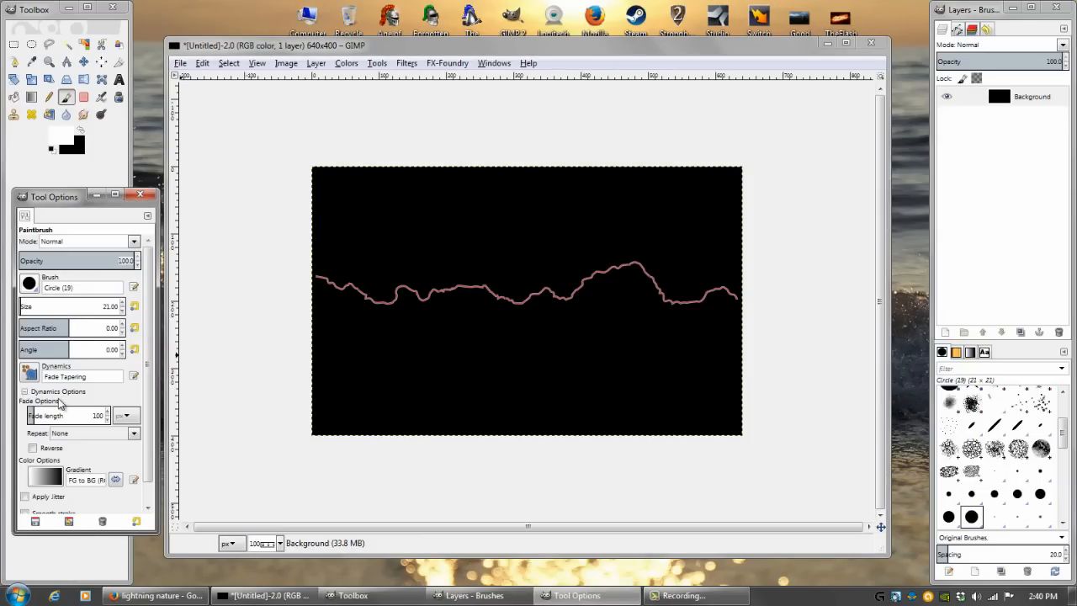
left_click(33, 448)
left_click(395, 350)
left_click_drag(396, 350, 463, 365)
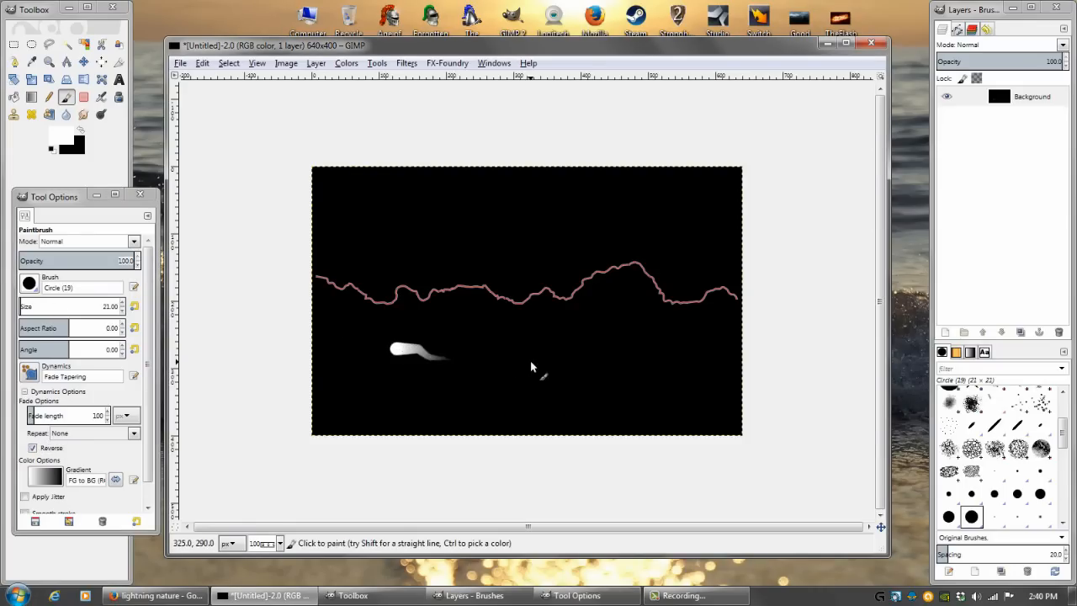
key("ctrl+z")
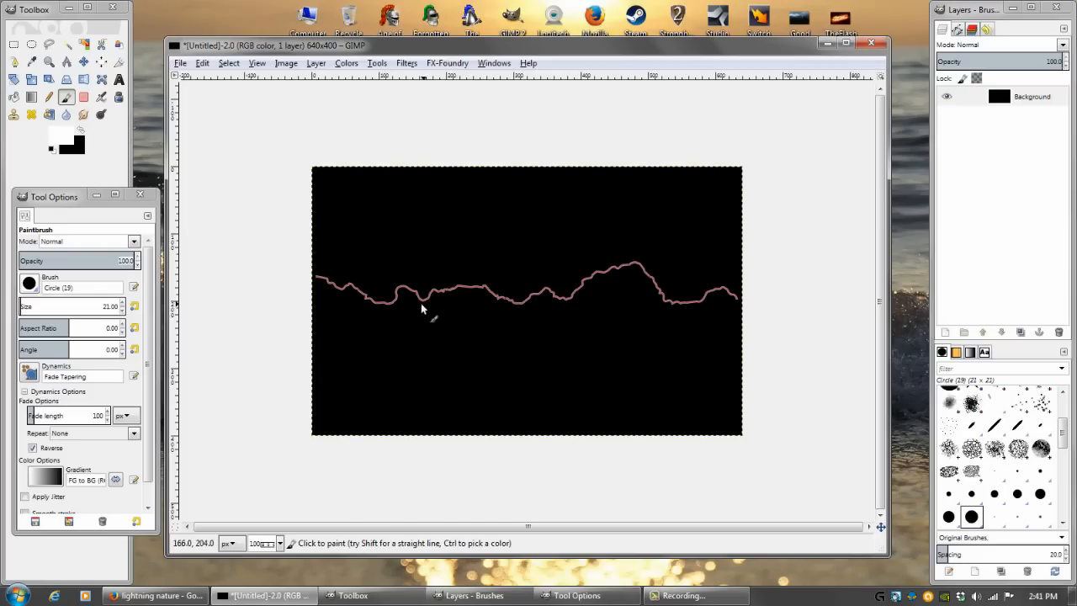
- Set the fade length to 991 px and return to the Circle (03) brush at size 5
left_click(59, 417)
left_click_drag(57, 414, 78, 412)
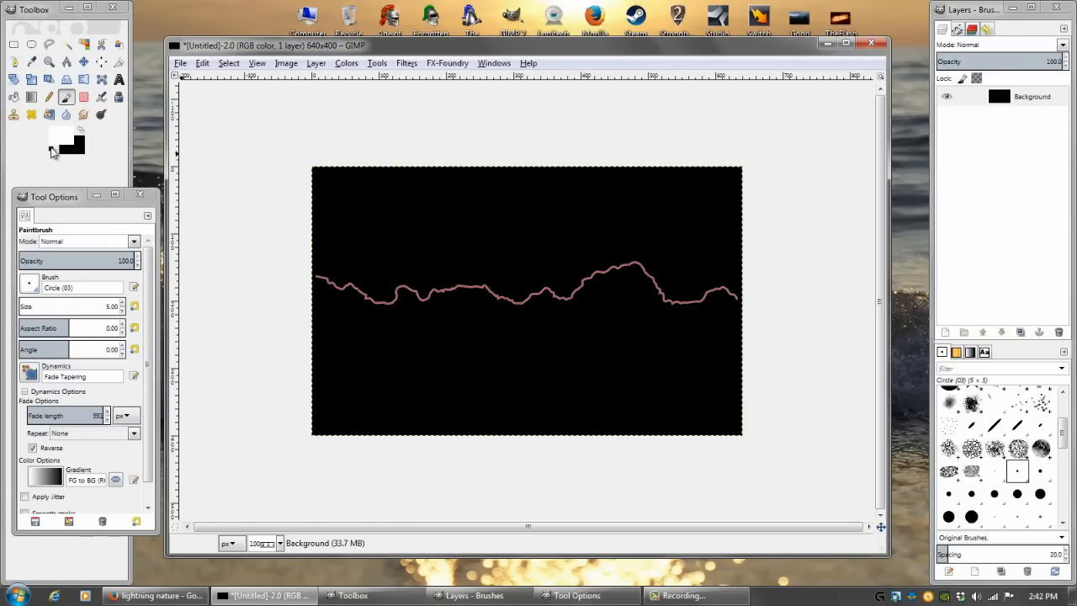
- Stroke the path with the Paintbrush as the paint tool, with brush dynamics emulated
left_click(203, 64)
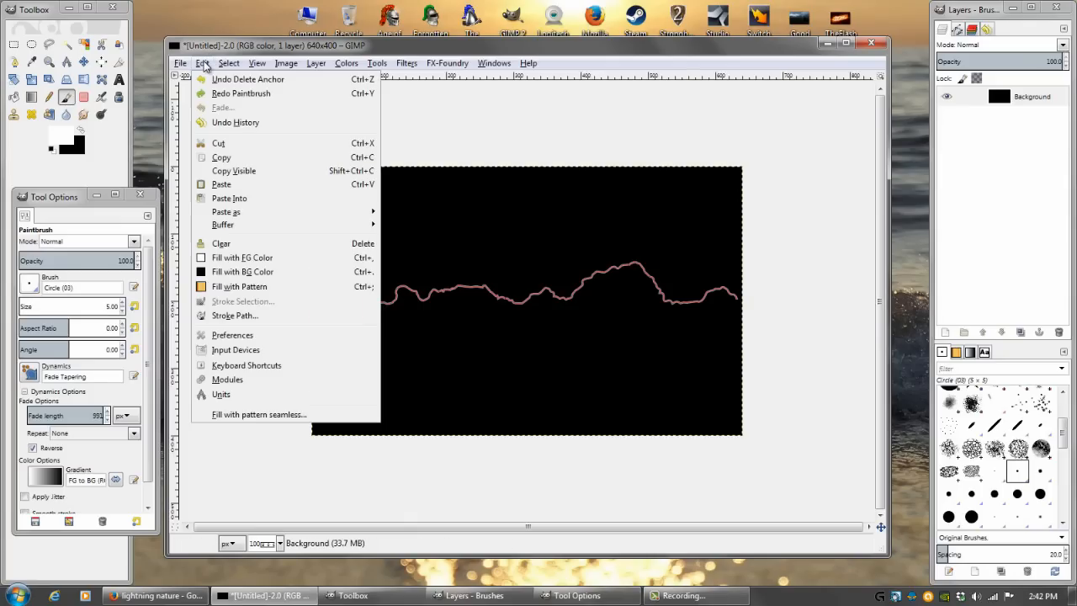
left_click(240, 315)
left_click_drag(497, 193, 303, 97)
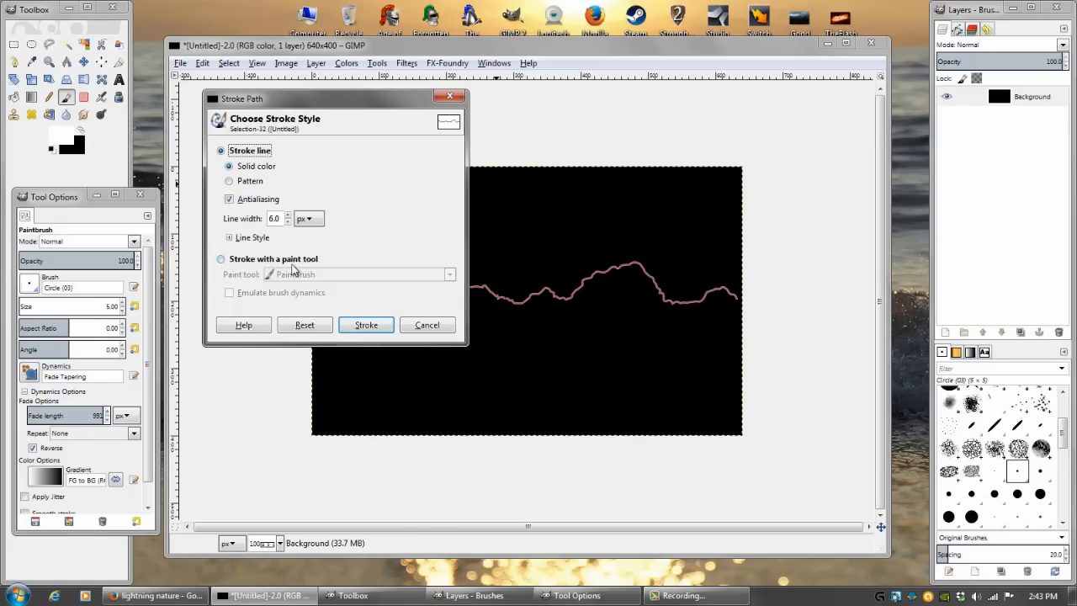
left_click(222, 260)
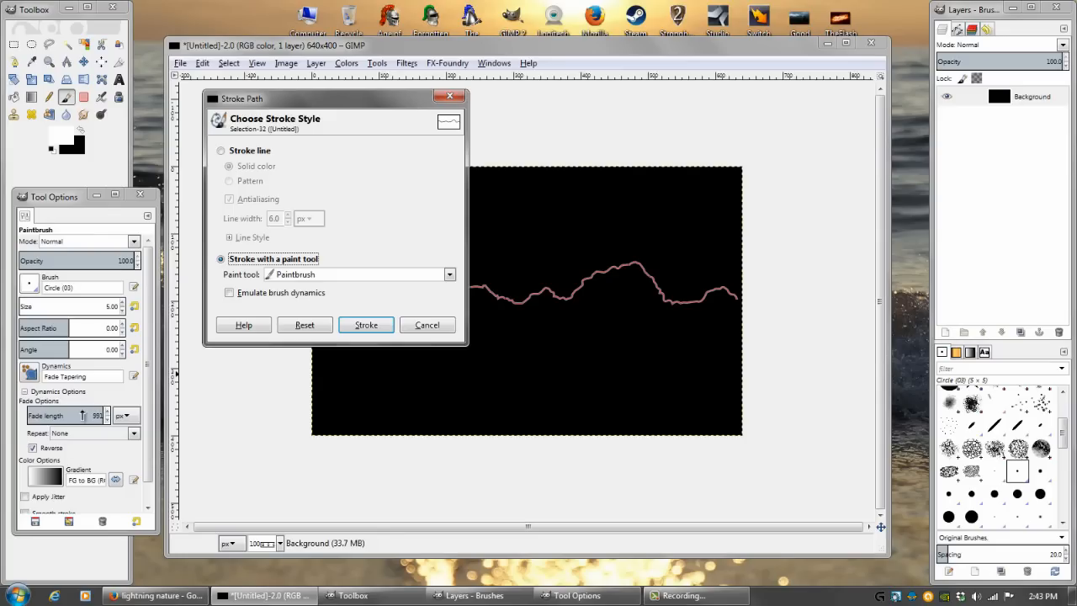
left_click(229, 294)
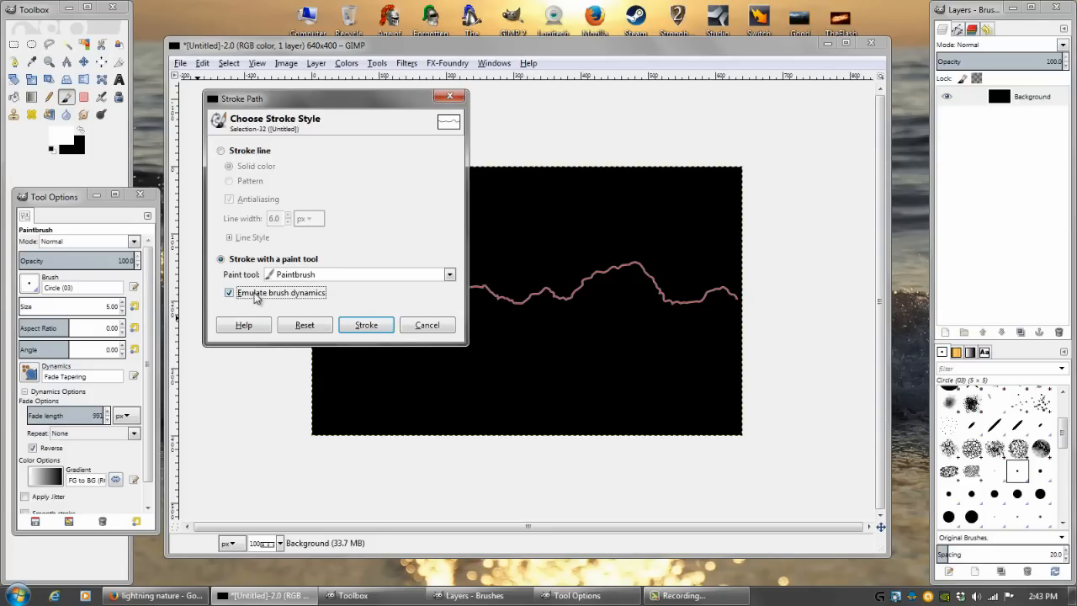
left_click(368, 331)
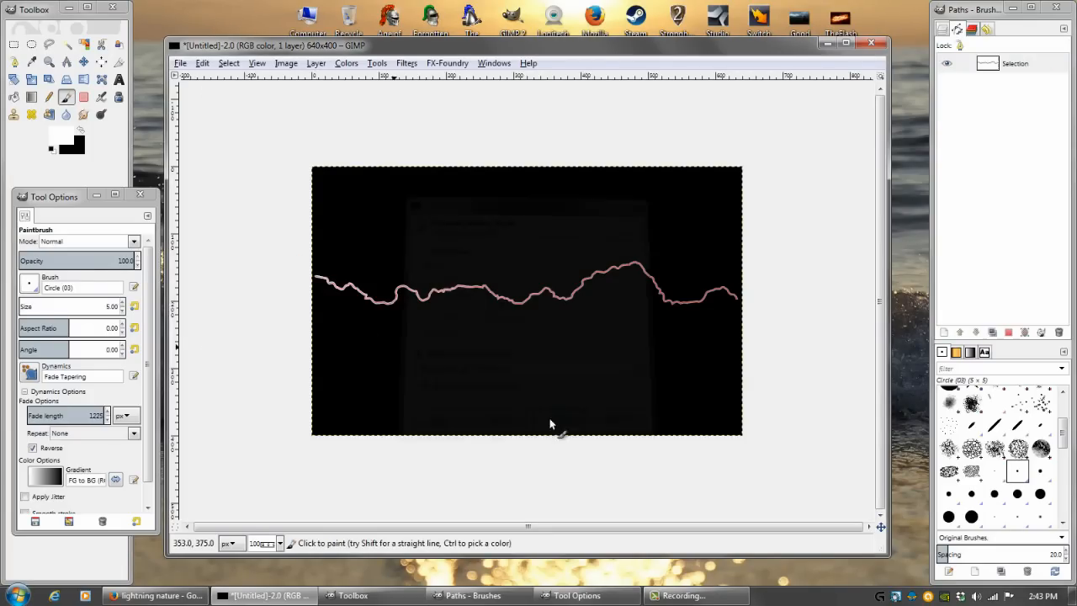
- Hide the path and inspect the faded right-hand end of the painted bolt up close
left_click(946, 64)
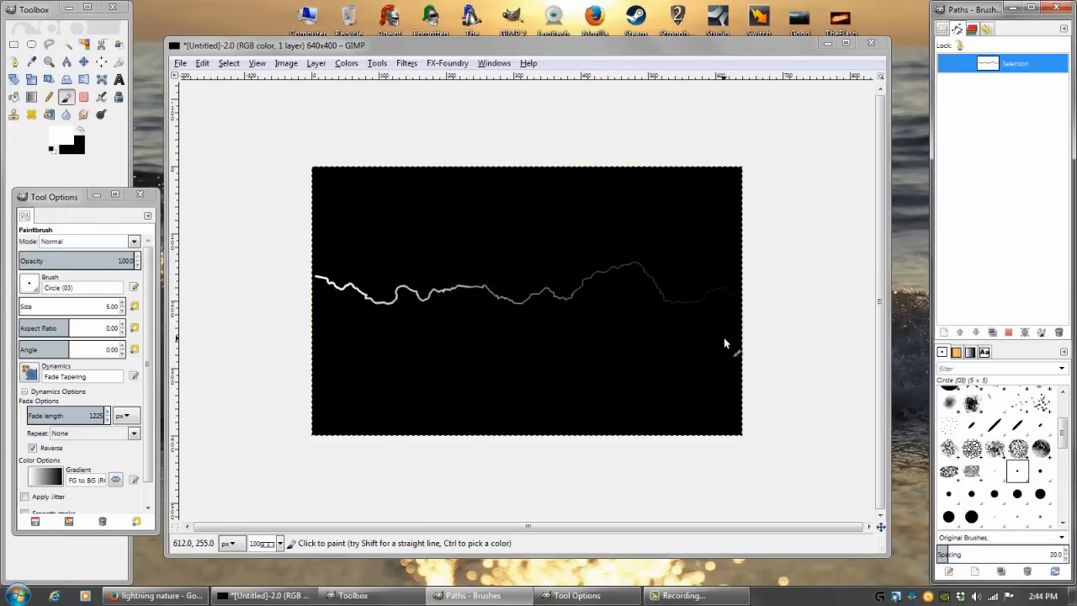
scroll(273, 544, "up", 2)
left_click_drag(734, 352, 177, 396)
left_click_drag(586, 351, 553, 347)
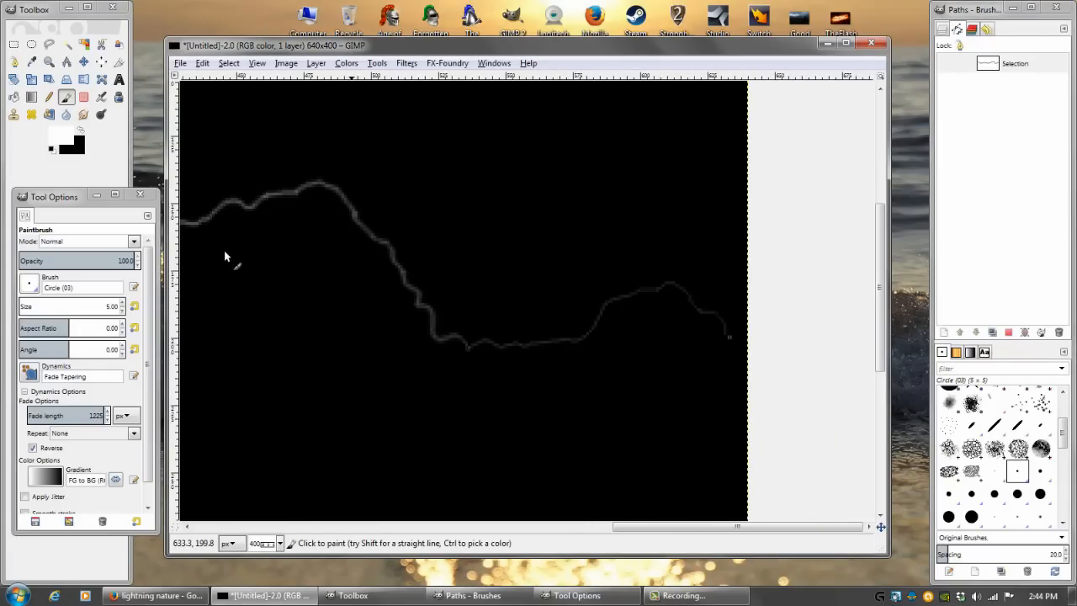
key("1")
key("2")
- Add a new 640 x 400 px layer with transparency fill above the background
left_click(315, 64)
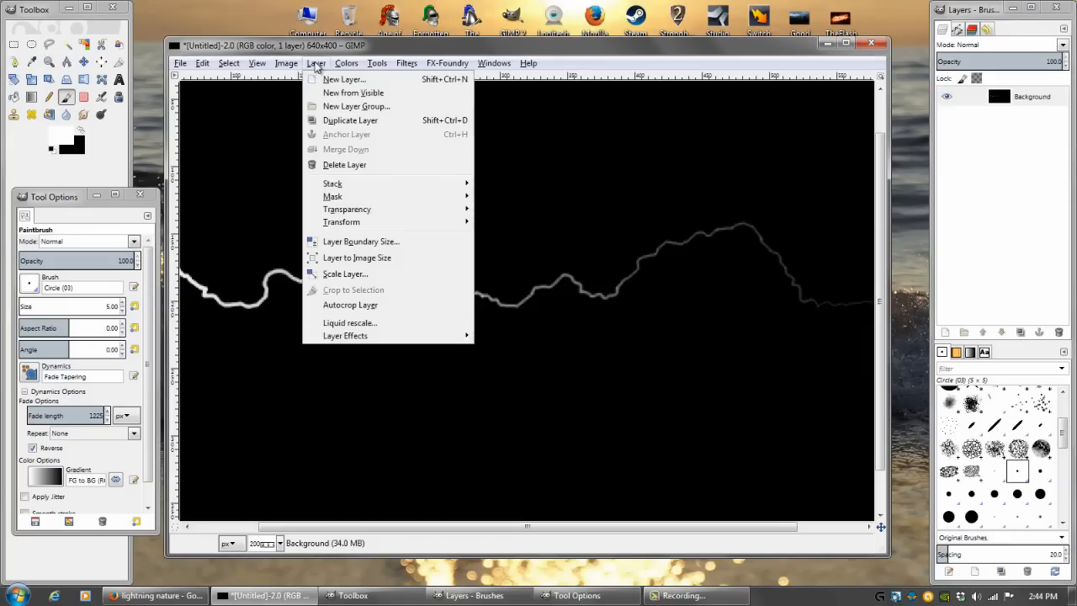
left_click(344, 80)
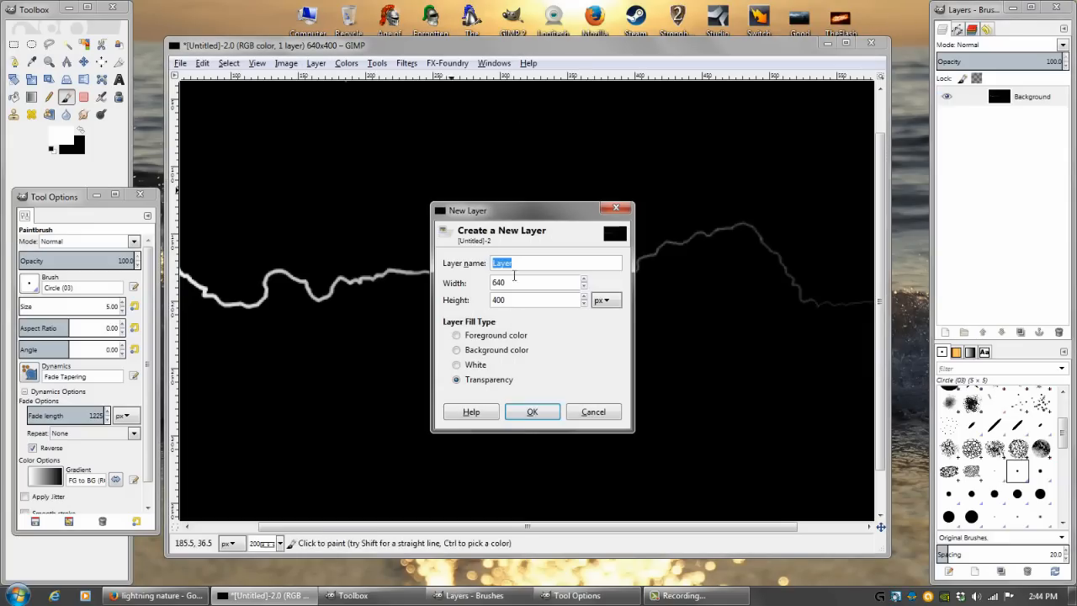
left_click(528, 412)
- Fill the new layer with Solid Noise at detail 11, X size 8.0 and Y size 6.1, with a randomized seed
left_click(406, 63)
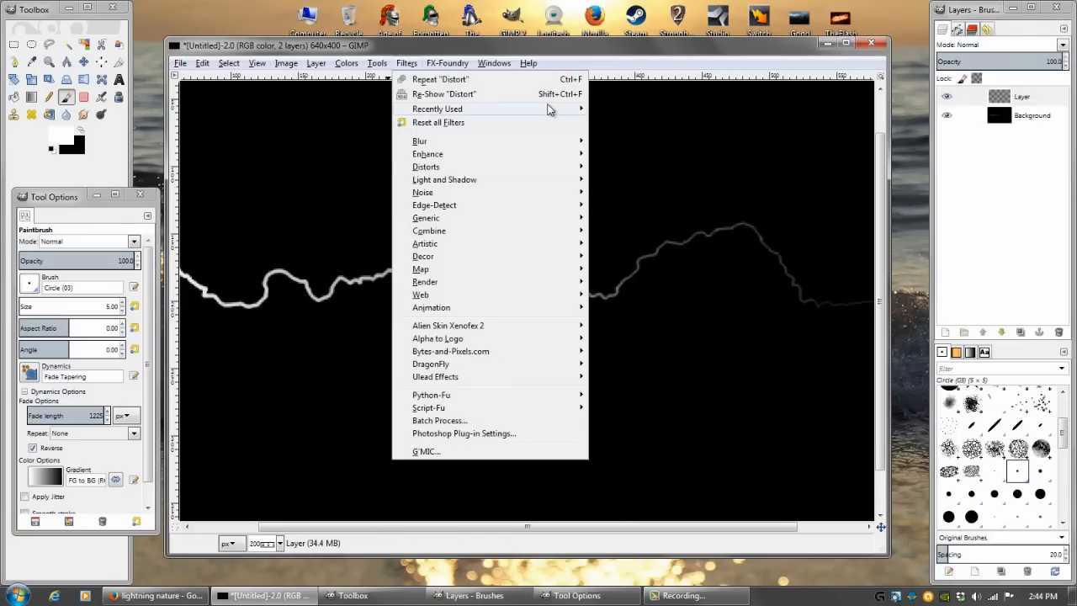
mouse_move(553, 108)
left_click(635, 134)
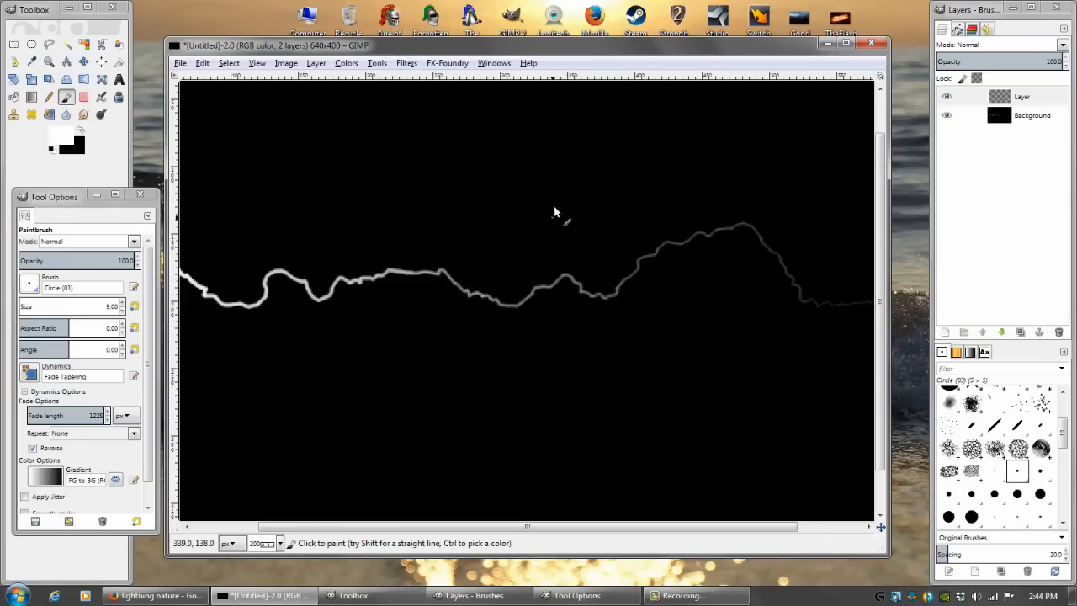
left_click(482, 378)
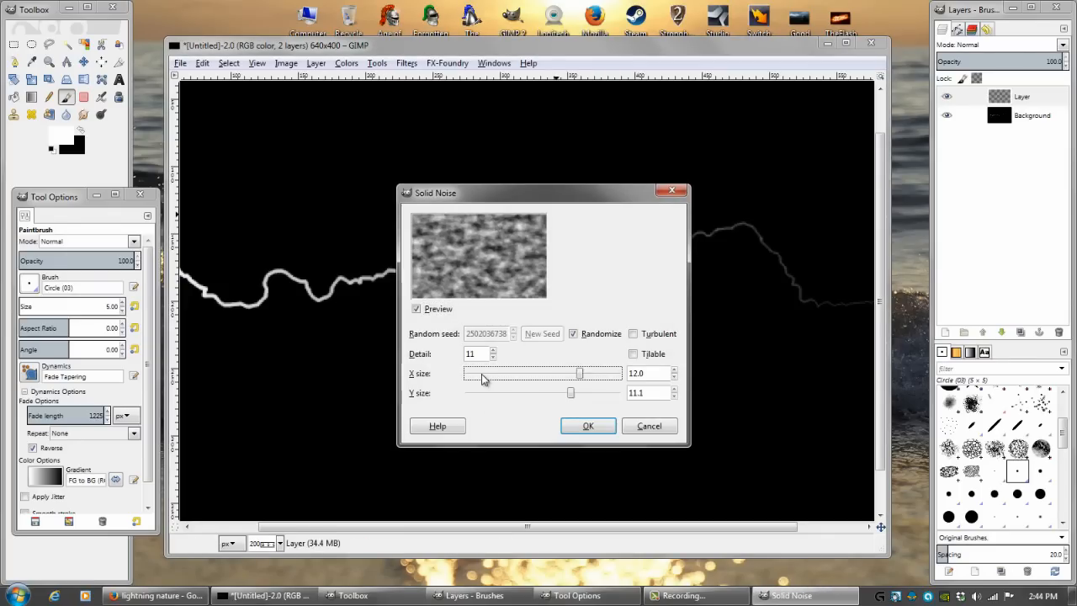
left_click(482, 379)
left_click(478, 396)
left_click(479, 396)
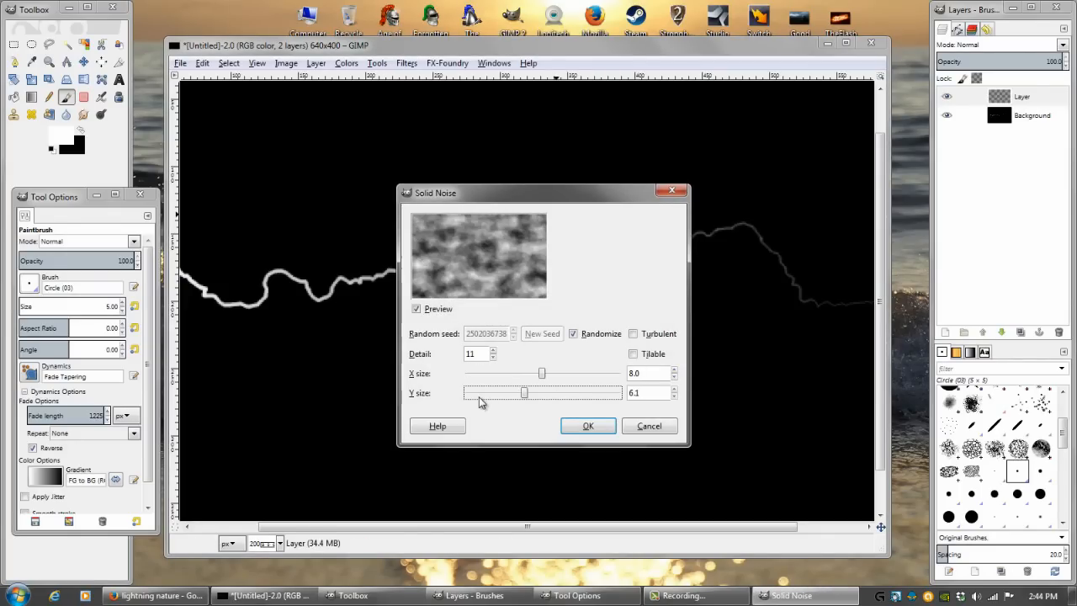
left_click(589, 432)
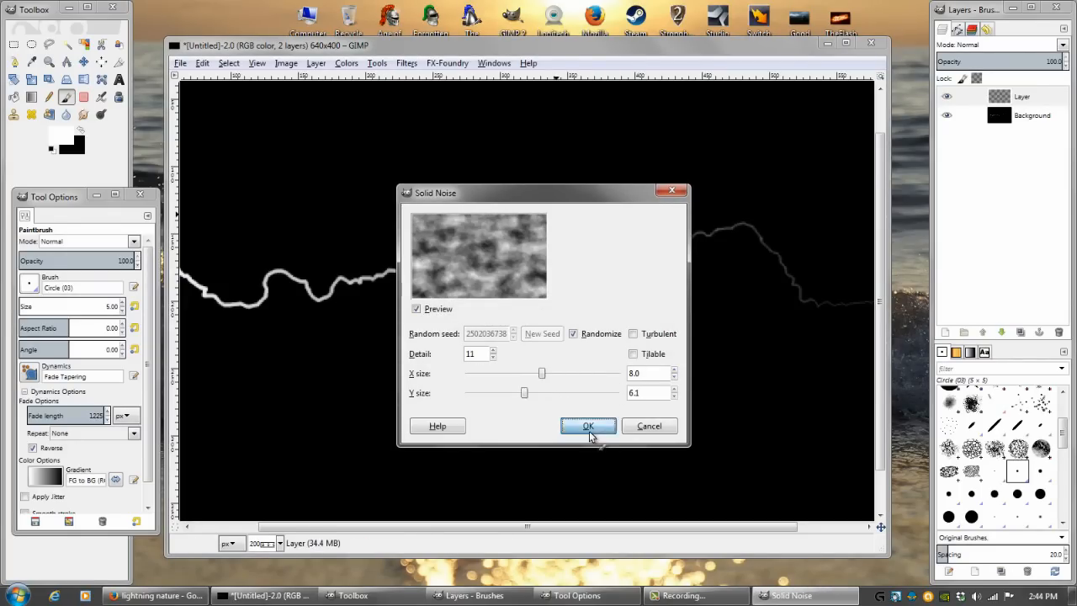
- Hide the noise layer and make the Background layer active
scroll(577, 288, "down", 2)
left_click(947, 99)
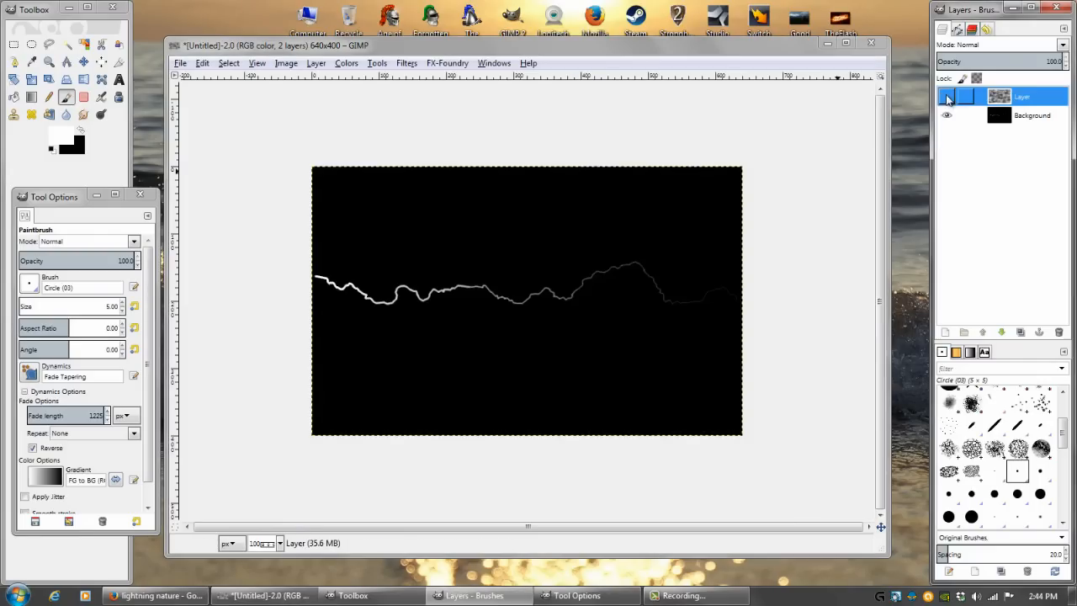
left_click(1022, 115)
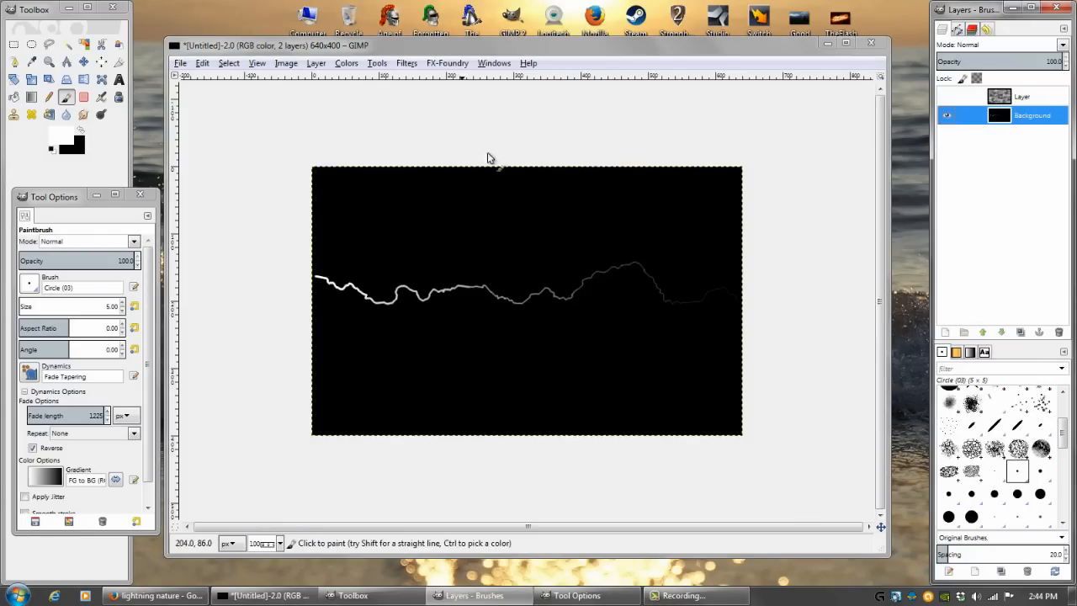
- Displace the bolt on the Background layer using the noise layer as map, with X displacement 4 and Y displacement -15, and inspect it
left_click(406, 63)
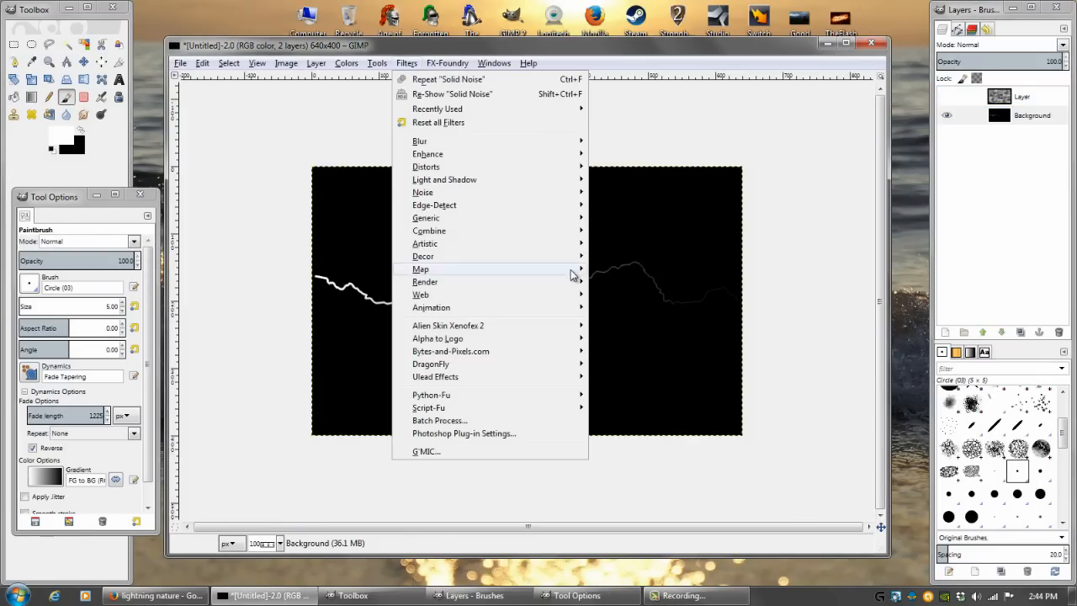
mouse_move(572, 270)
left_click(637, 282)
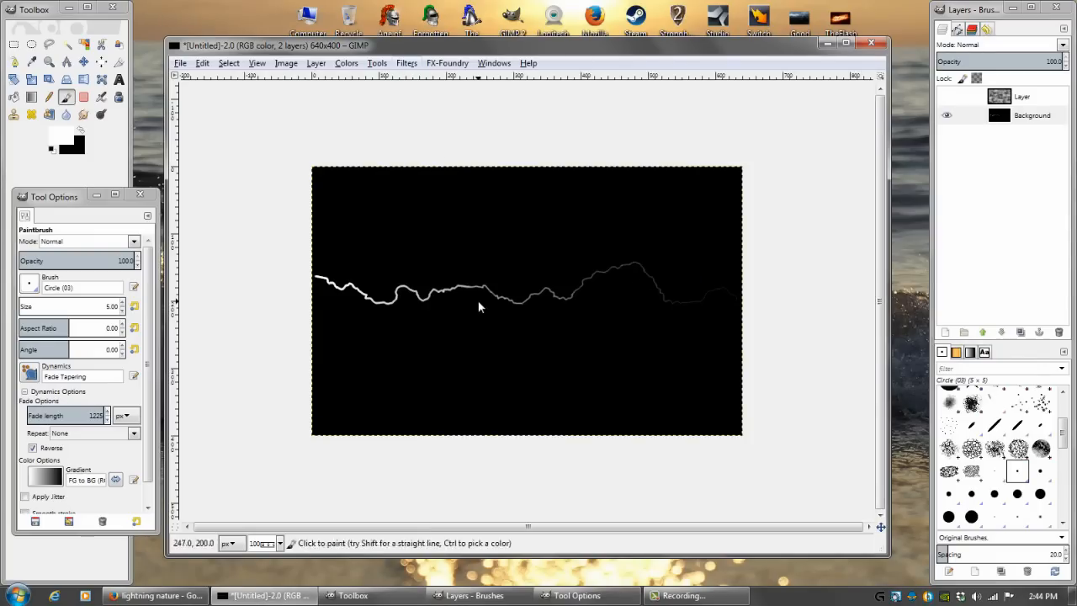
left_click_drag(499, 233, 542, 249)
left_click_drag(442, 258, 503, 266)
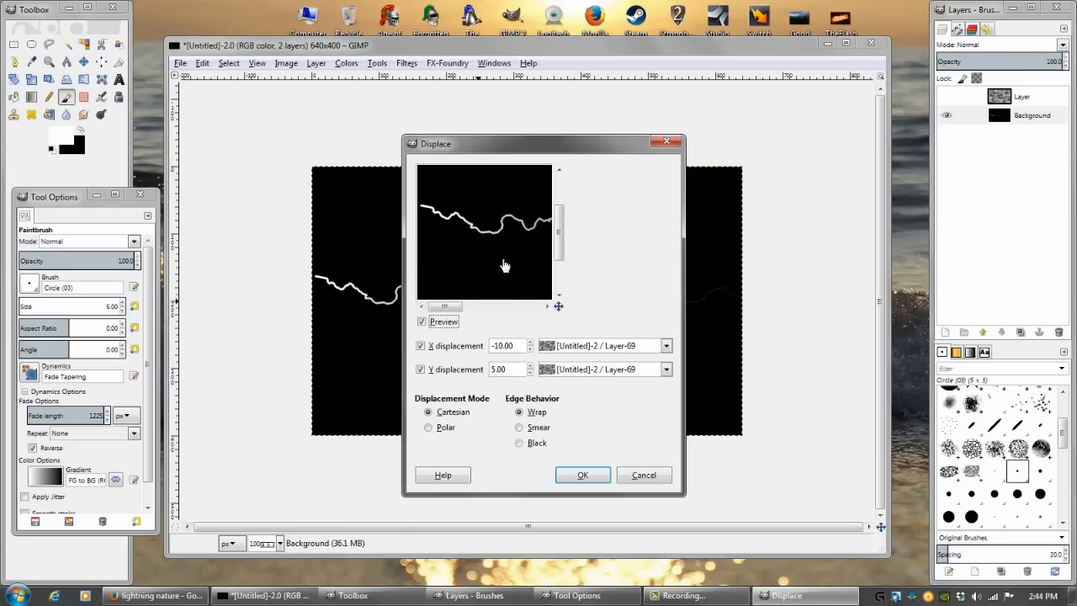
left_click(531, 365)
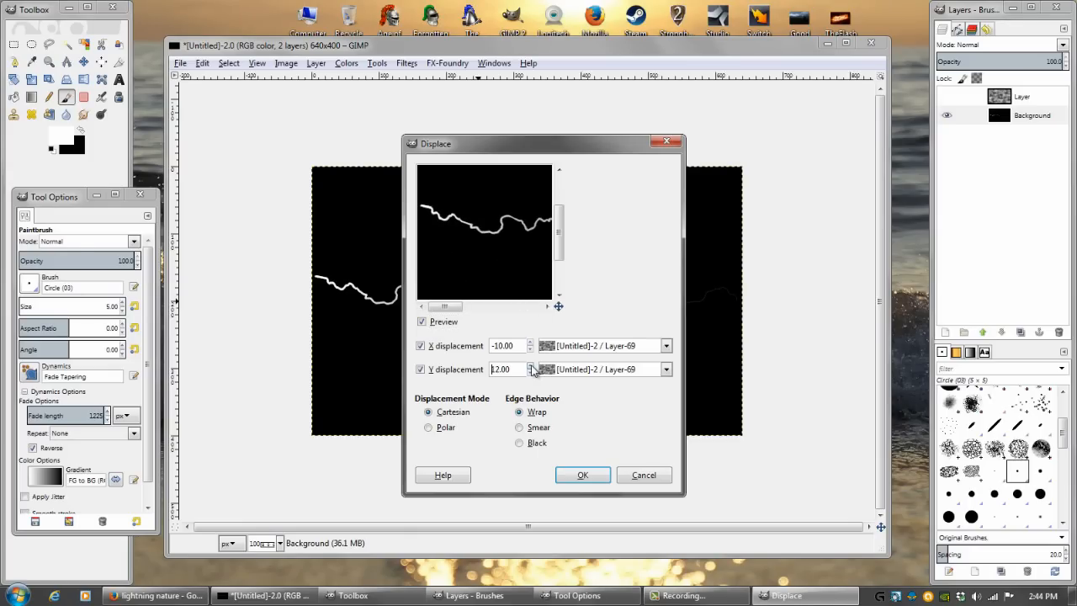
left_click_drag(456, 258, 488, 297)
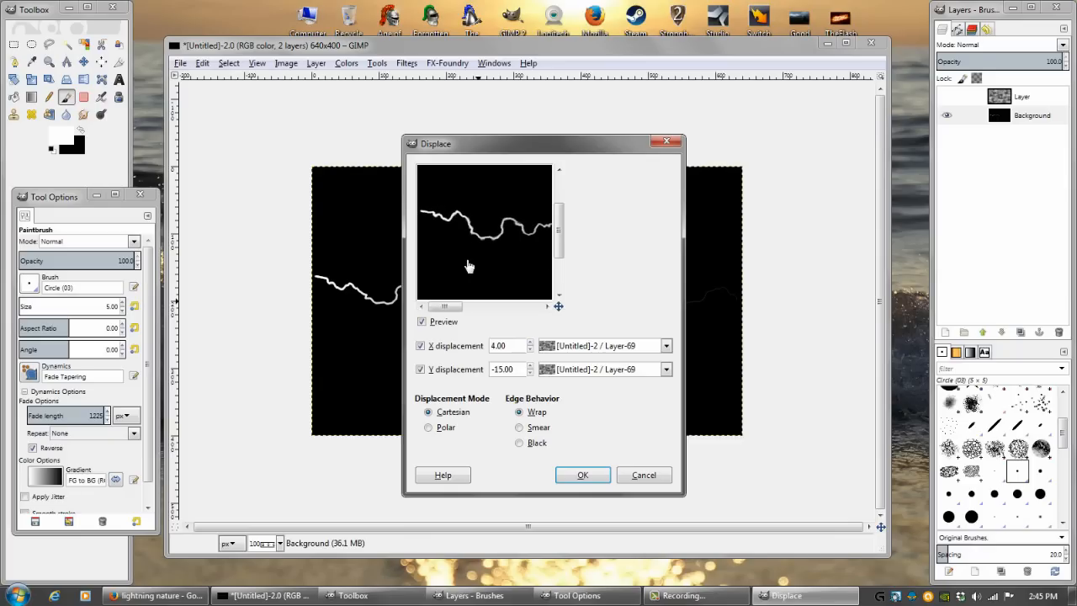
left_click_drag(519, 255, 487, 253)
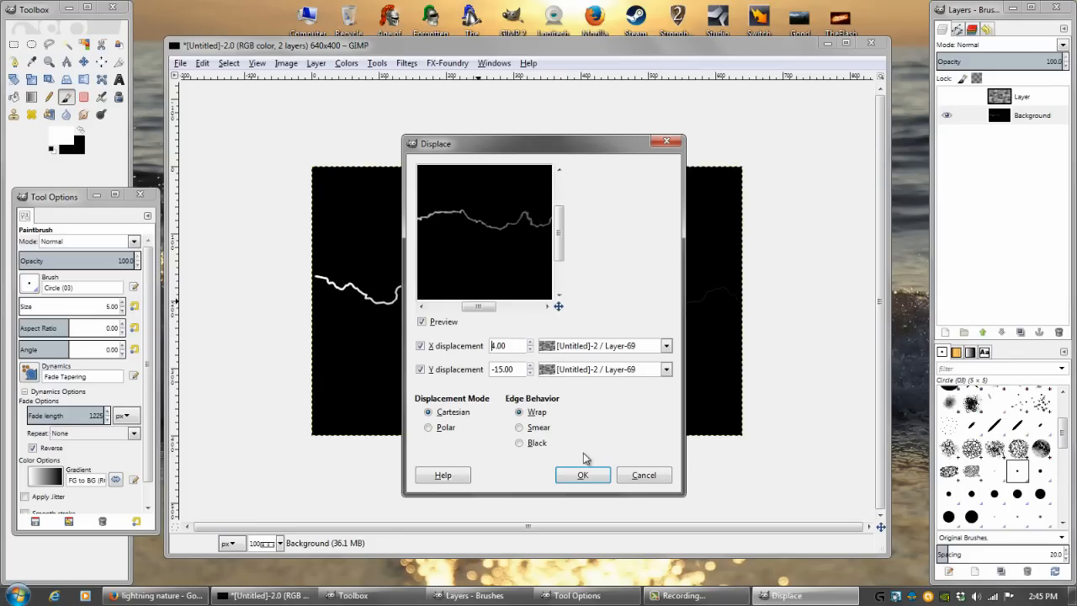
left_click(582, 474)
key("2")
left_click_drag(340, 429, 387, 378)
key("1")
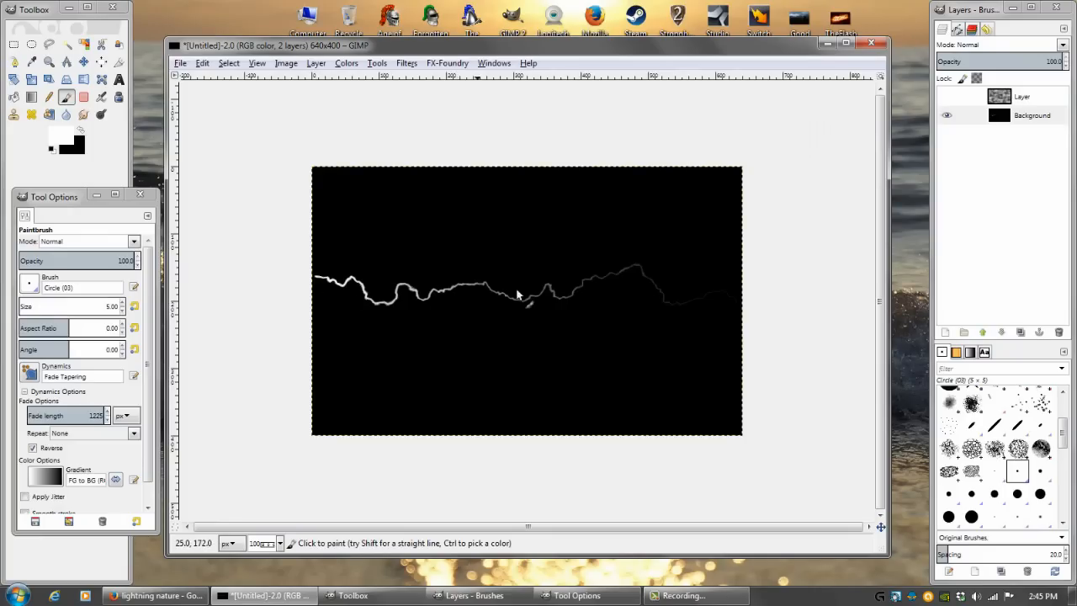
- Try stroking the bolt path with a solid-color antialiased line, 3.0 px wide with round caps, and undo the stroke
left_click(203, 63)
left_click(235, 316)
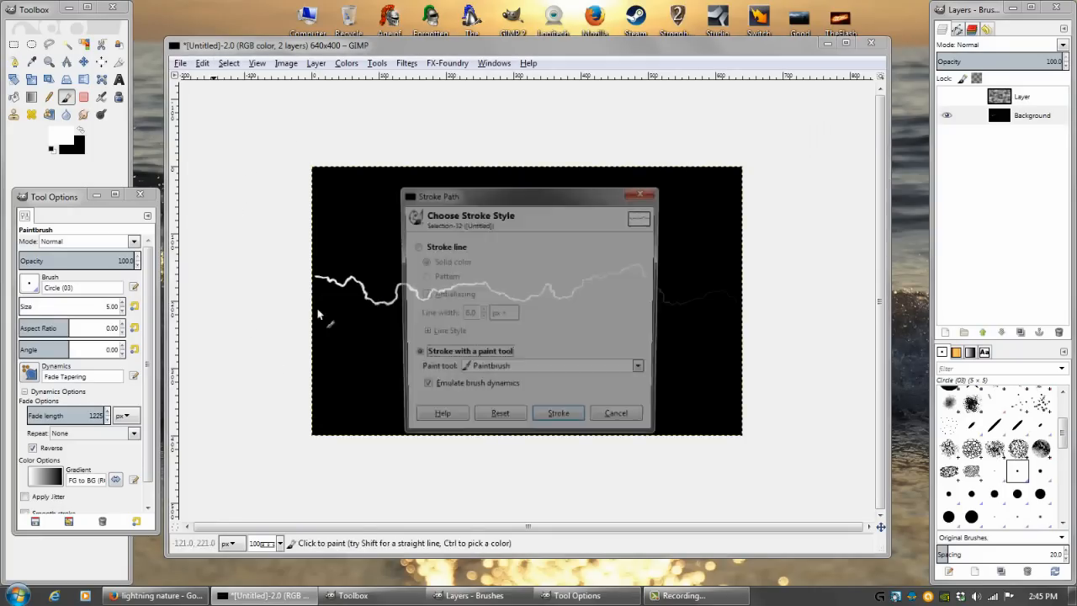
left_click(415, 246)
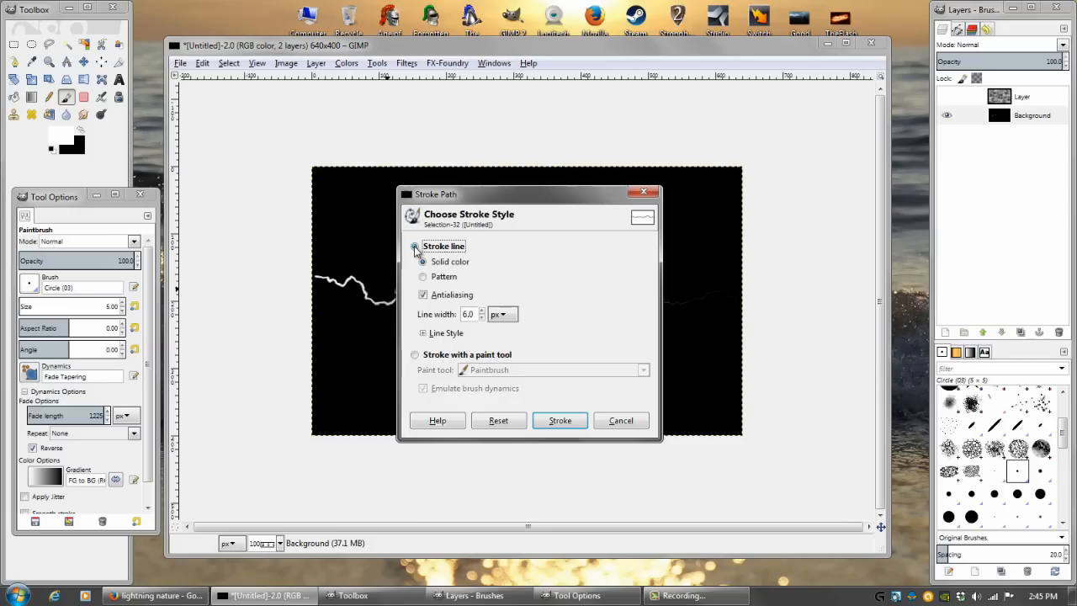
left_click(483, 317)
left_click(482, 310)
left_click(424, 333)
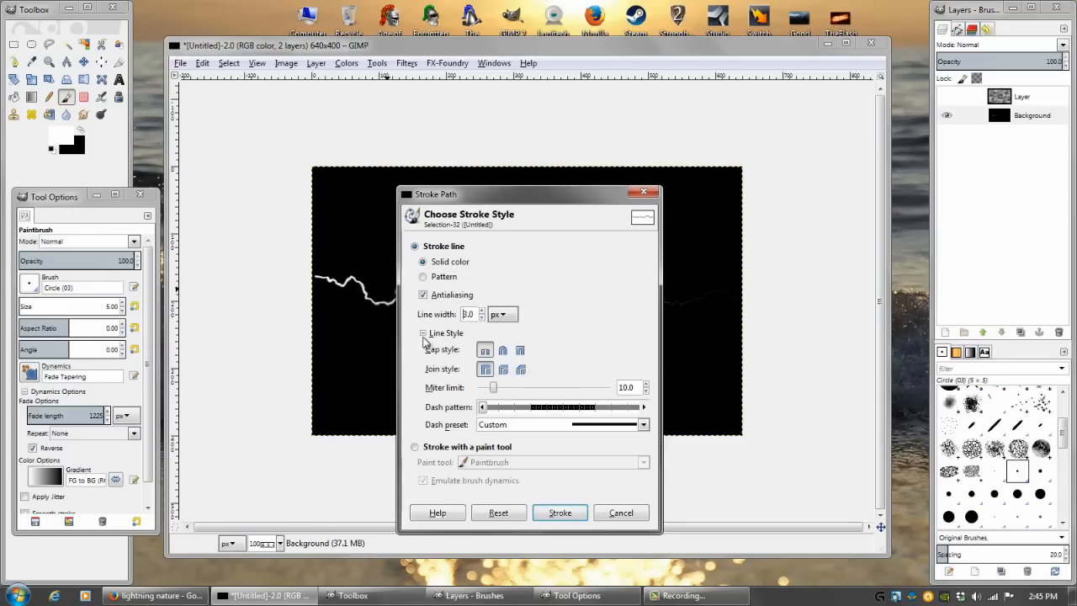
left_click(502, 352)
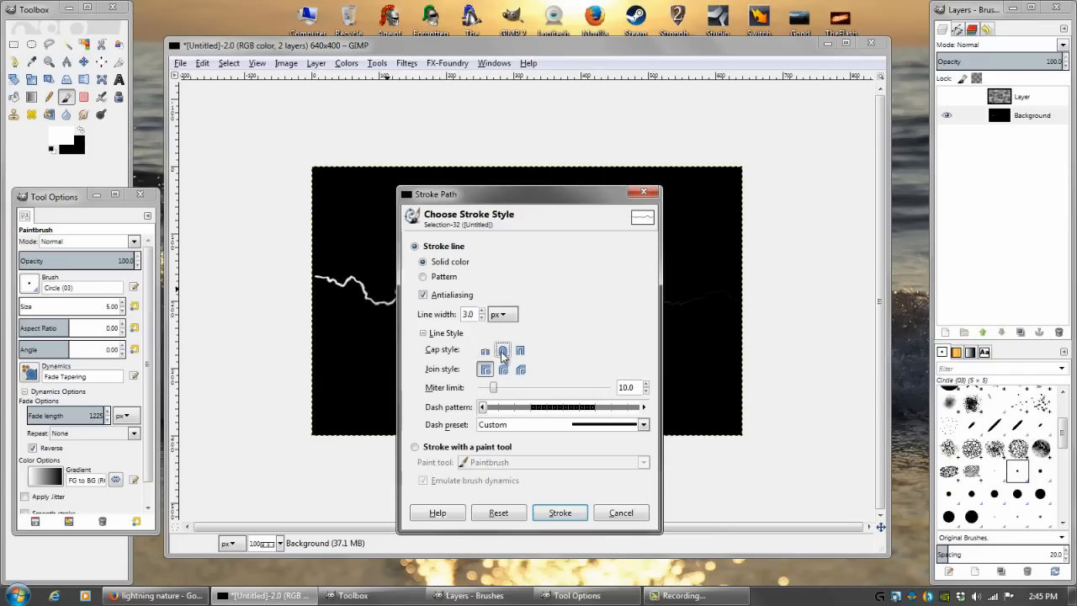
left_click(561, 511)
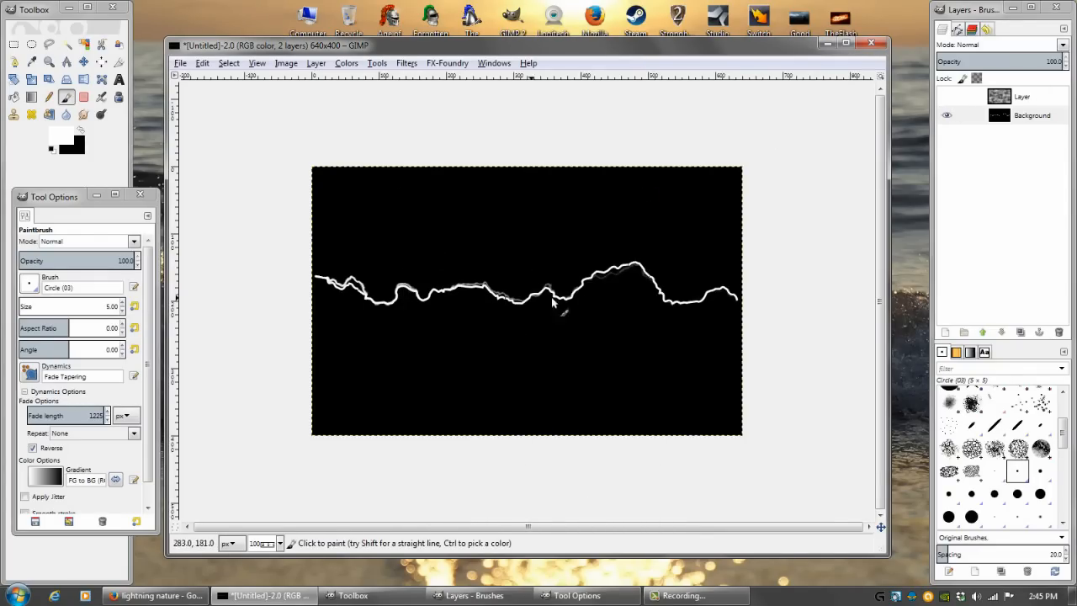
key("ctrl+z")
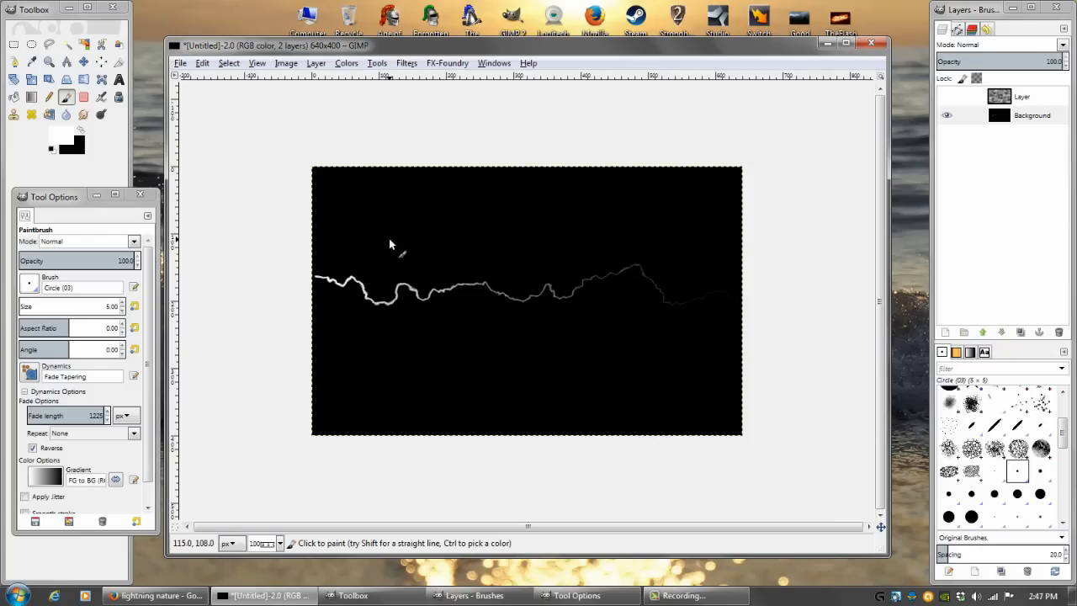
key("ctrl")
- Switch to Firefox and examine the open Fiverr seller profile, including its description and the gigs on offer
left_click(156, 595)
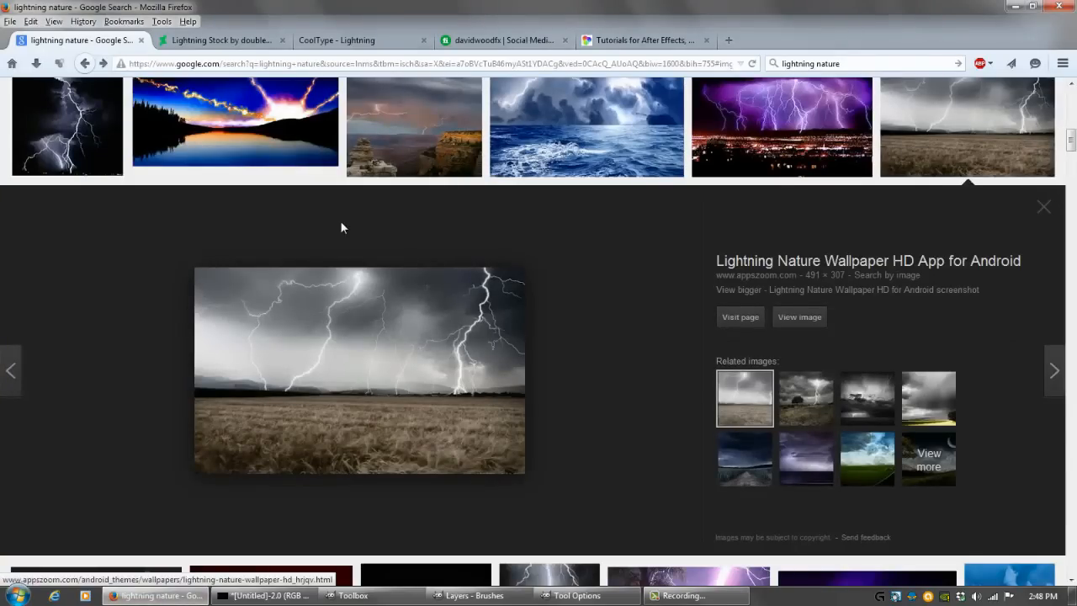
left_click(520, 39)
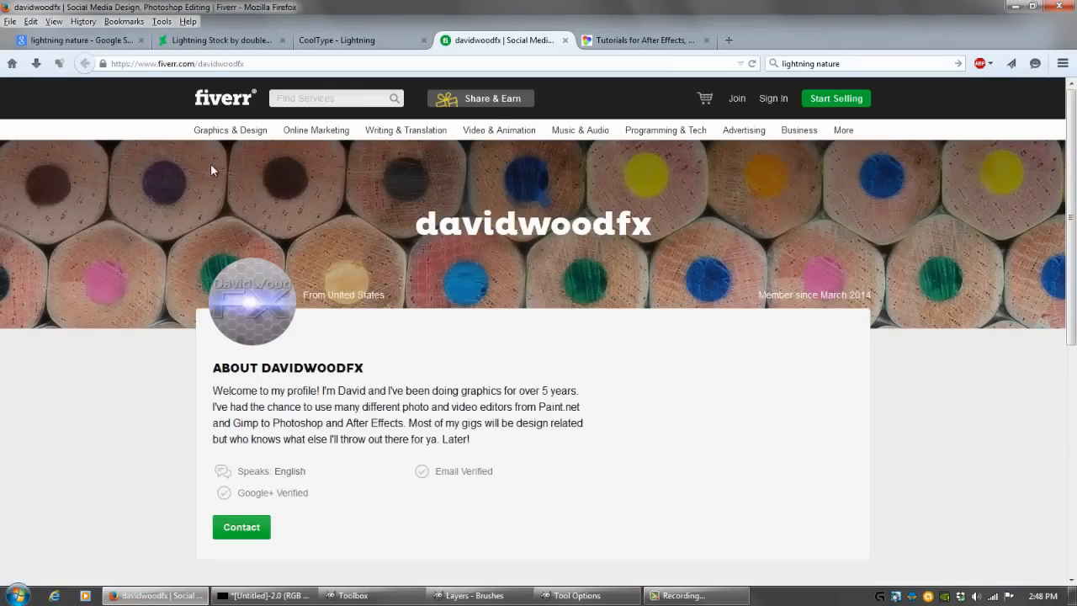
scroll(142, 241, "down", 5)
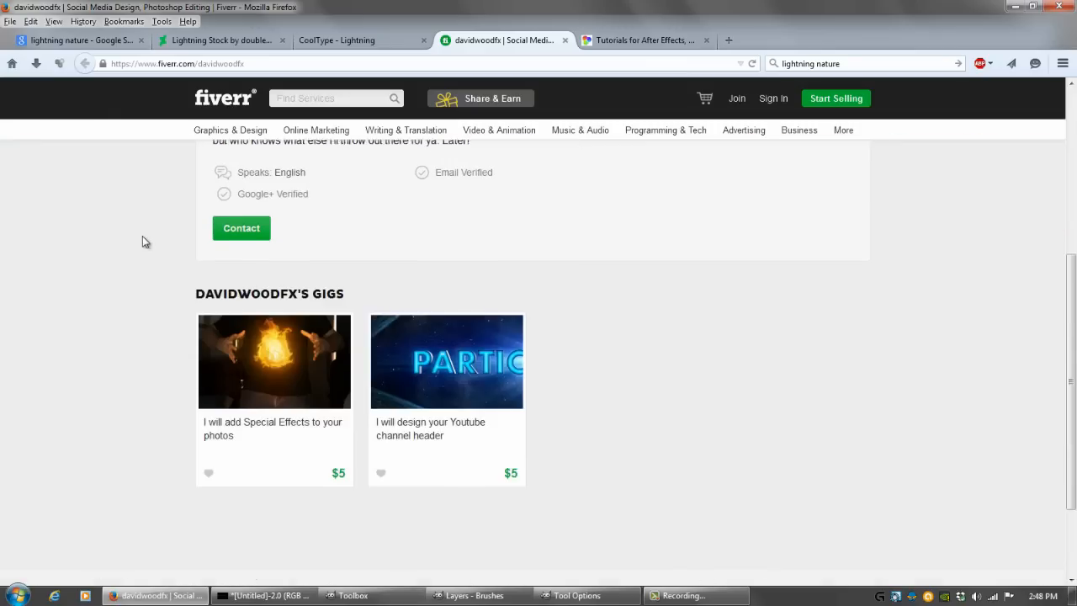
scroll(142, 241, "up", 4)
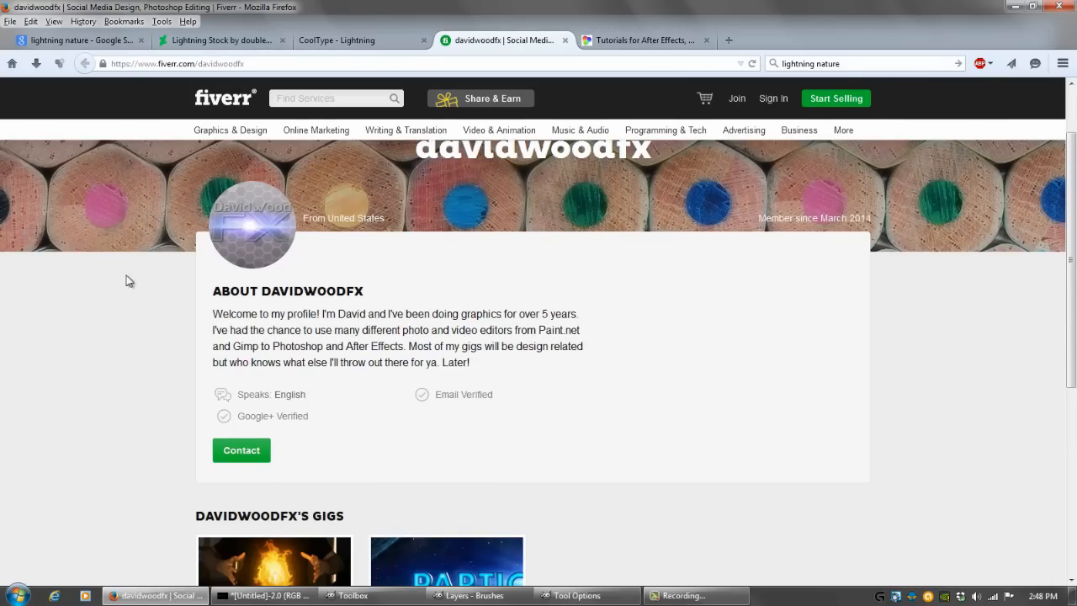
scroll(126, 291, "down", 4)
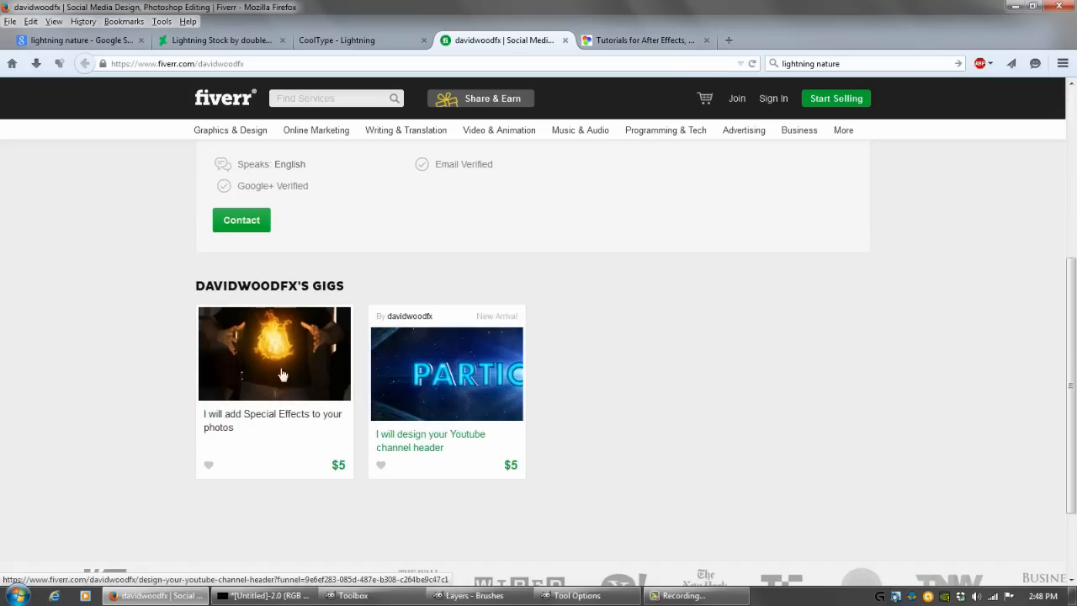
scroll(156, 384, "up", 5)
scroll(123, 404, "down", 1)
scroll(135, 337, "up", 1)
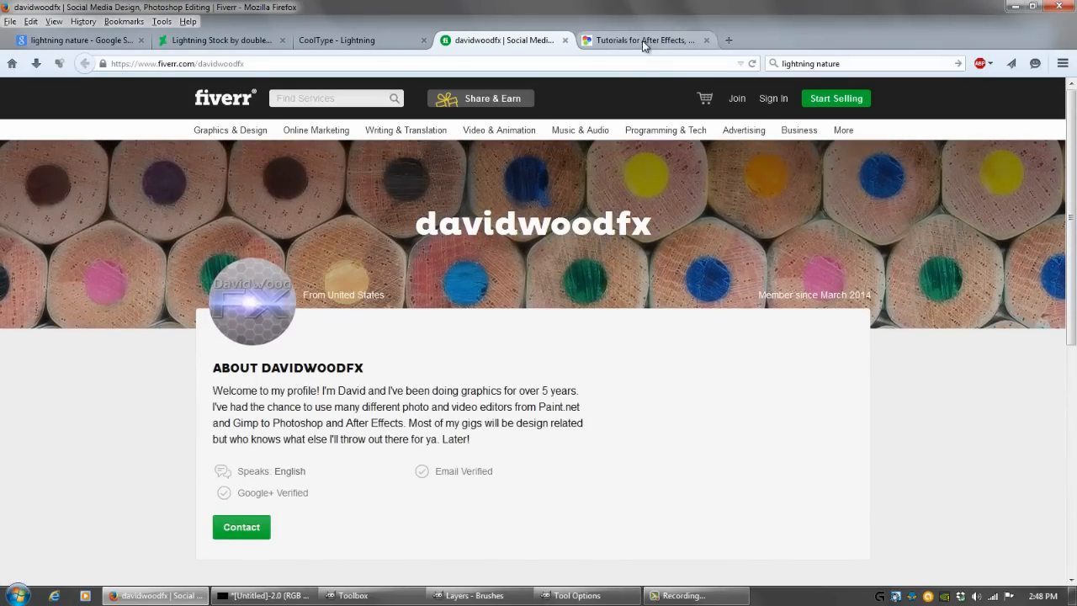
- Look through the latest projects and tutorials on the theblendmode.com home page, and switch back to GIMP
left_click(642, 40)
scroll(614, 244, "down", 5)
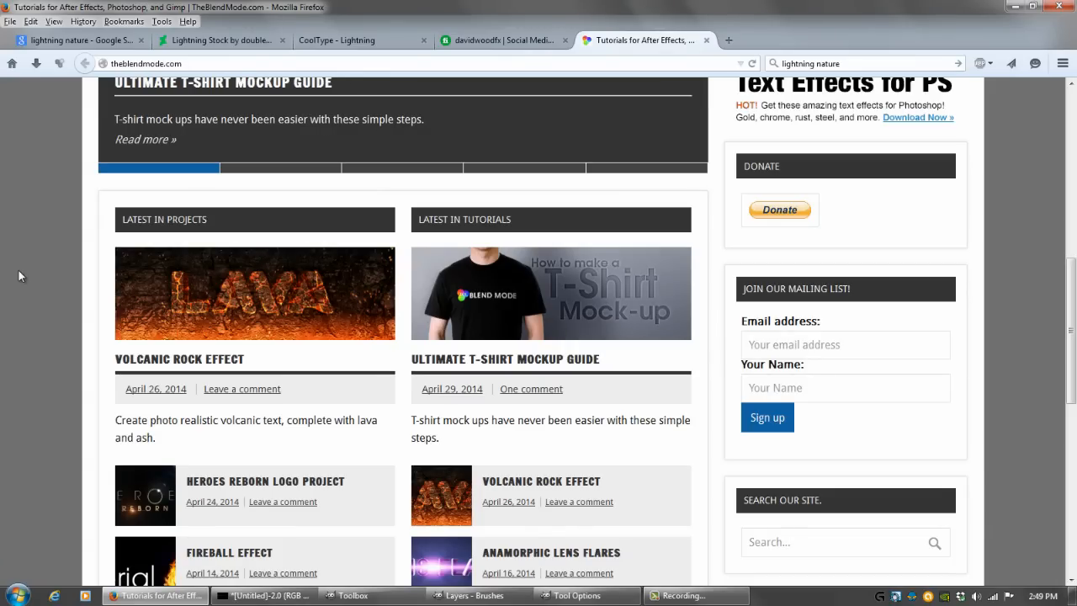
key("alt+Tab")
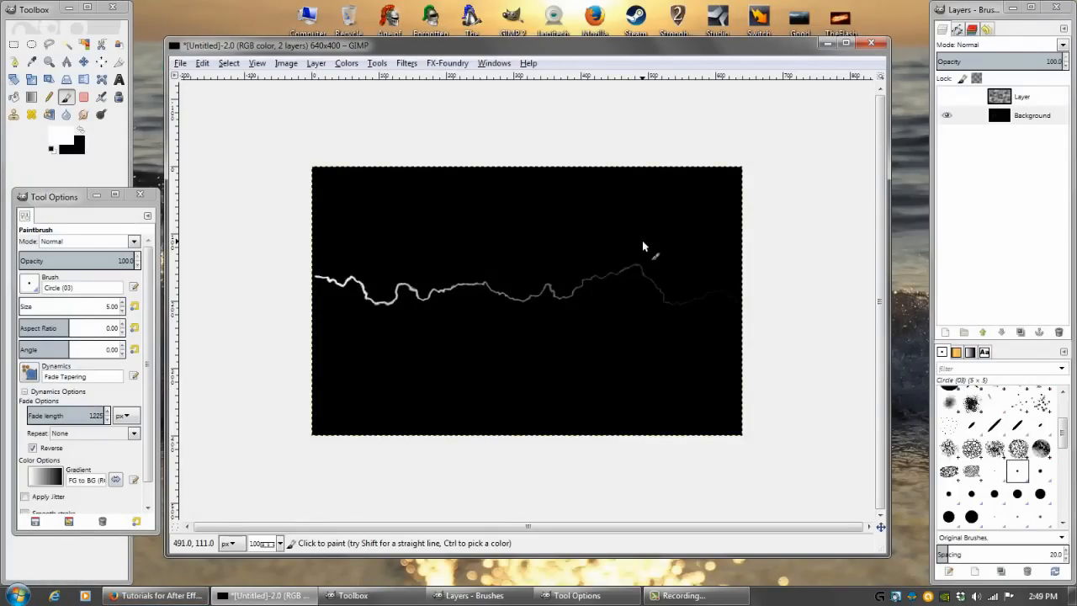